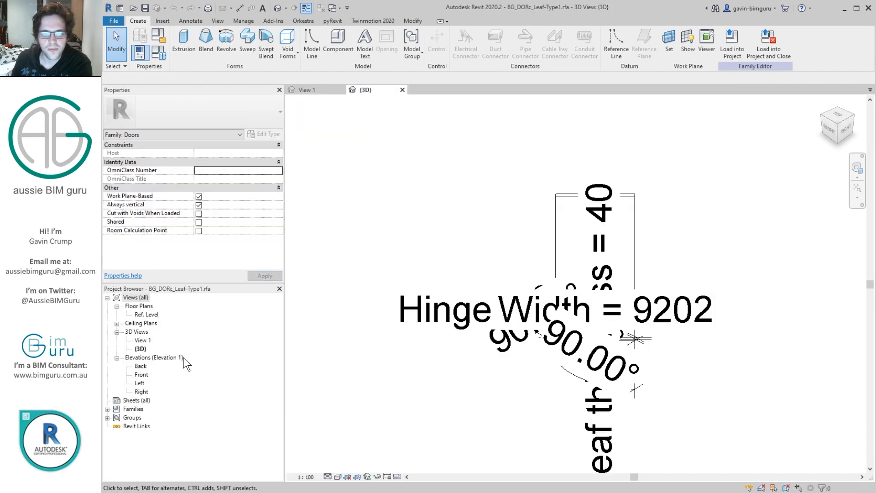
Step: Open the Ref. Level floor plan and set the leaf family's Open angle to 60°
double_click(145, 315)
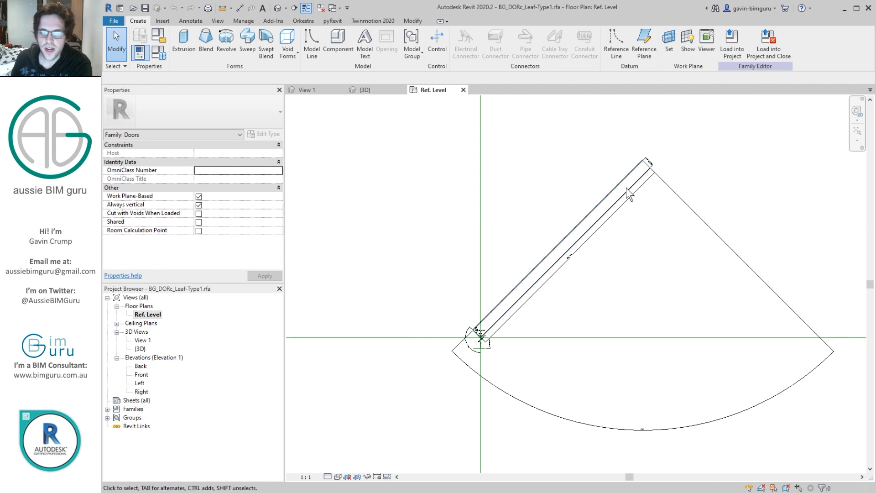
scroll(648, 175, up, 2)
scroll(645, 176, up, 2)
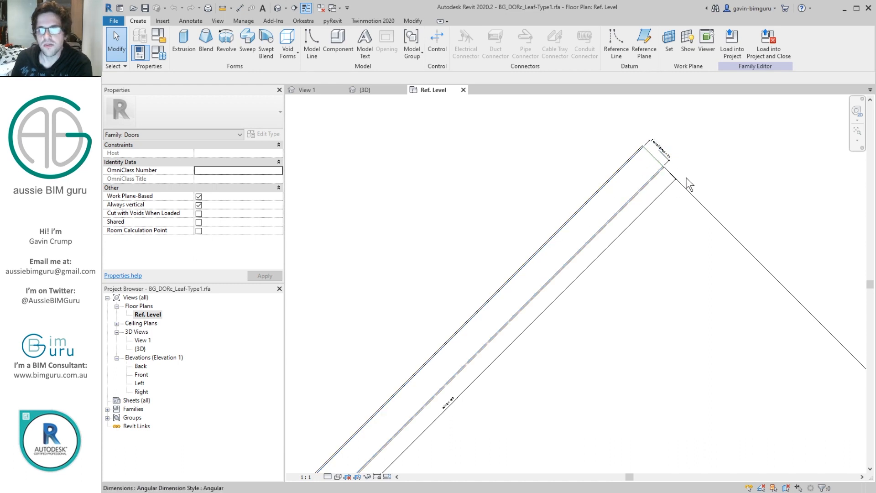
scroll(570, 192, down, 2)
scroll(489, 168, down, 2)
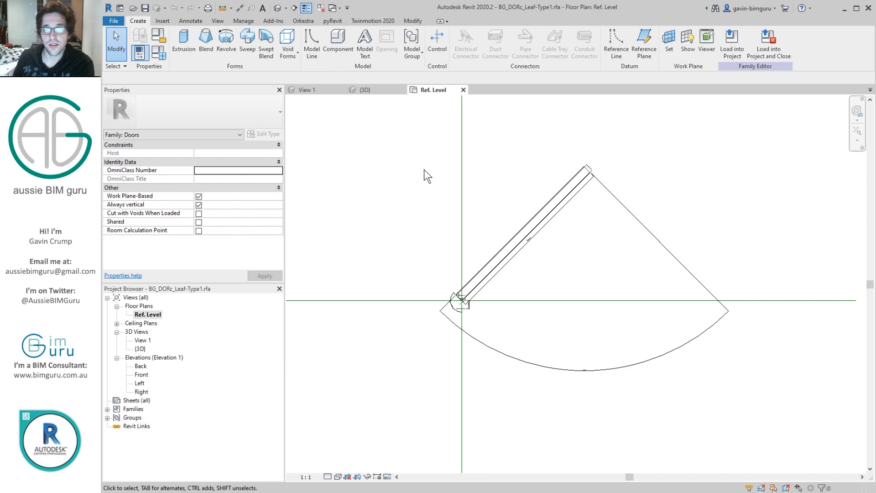
click(159, 54)
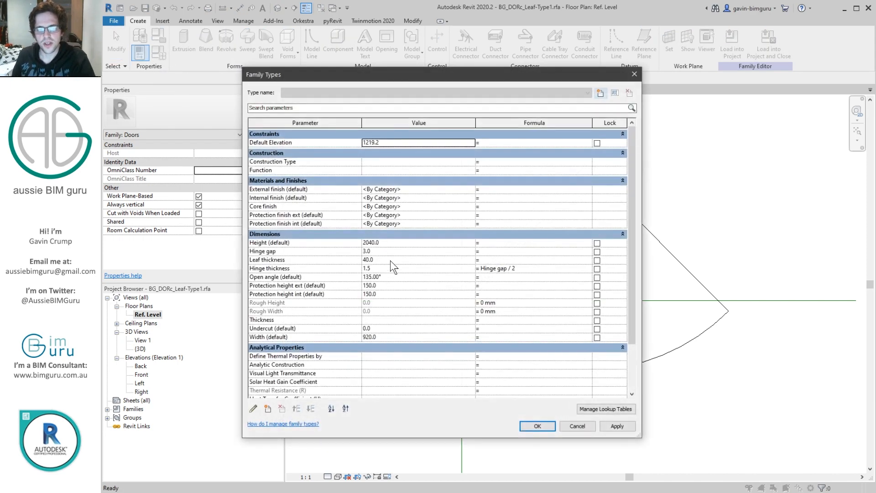
click(394, 260)
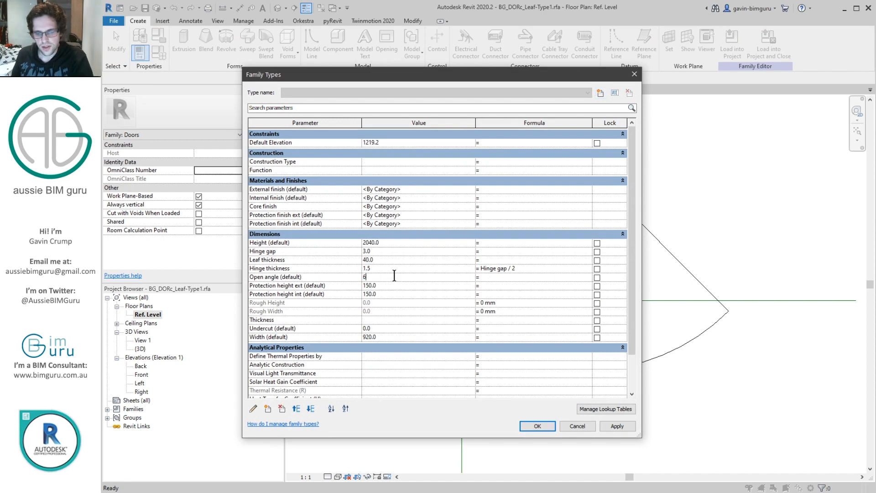
click(538, 426)
Step: Pull the large arc of the 90° angular dimension in close to the free end of the leaf
scroll(645, 264, up, 4)
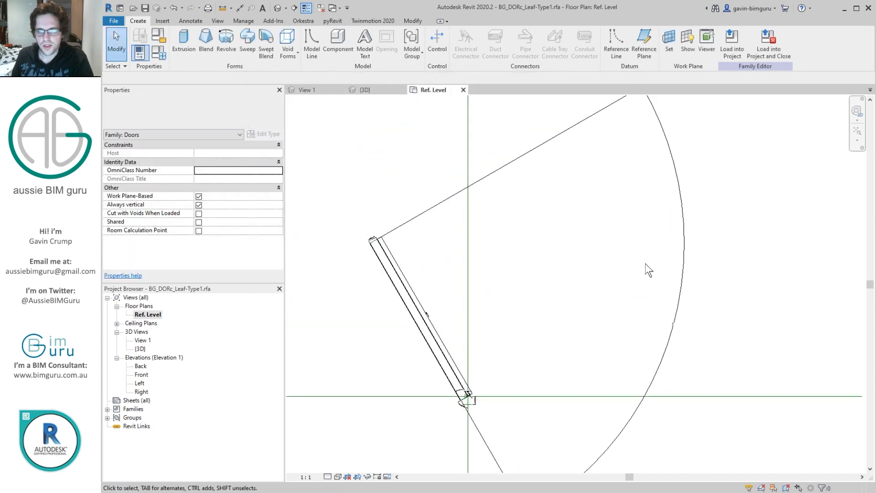
click(686, 246)
drag(687, 247, 473, 250)
scroll(393, 244, up, 4)
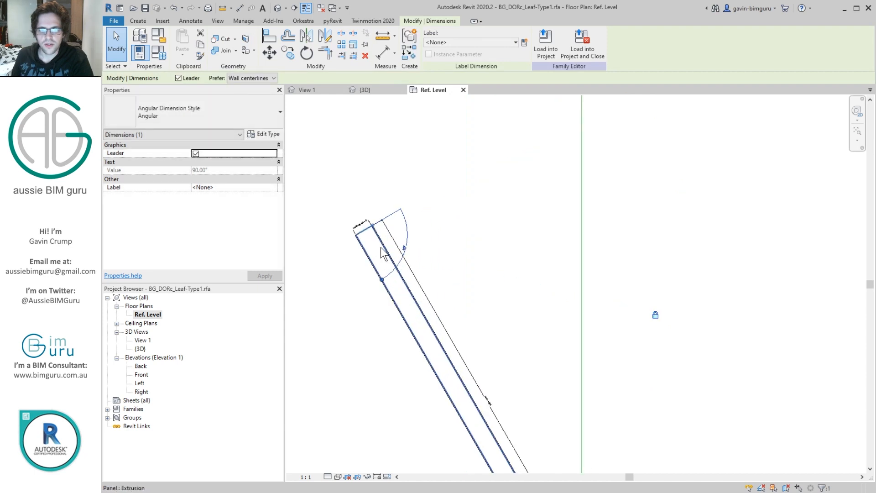
drag(429, 231, 388, 235)
click(447, 193)
middle_drag(448, 193, 530, 191)
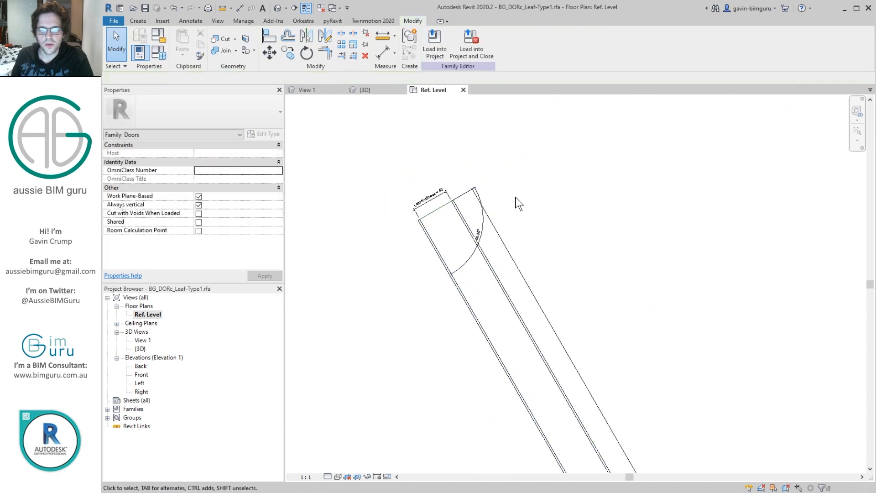
Step: Draw a reference line across the leaf near its free end and adjust its endpoints to meet the two leaf faces
scroll(456, 212, up, 3)
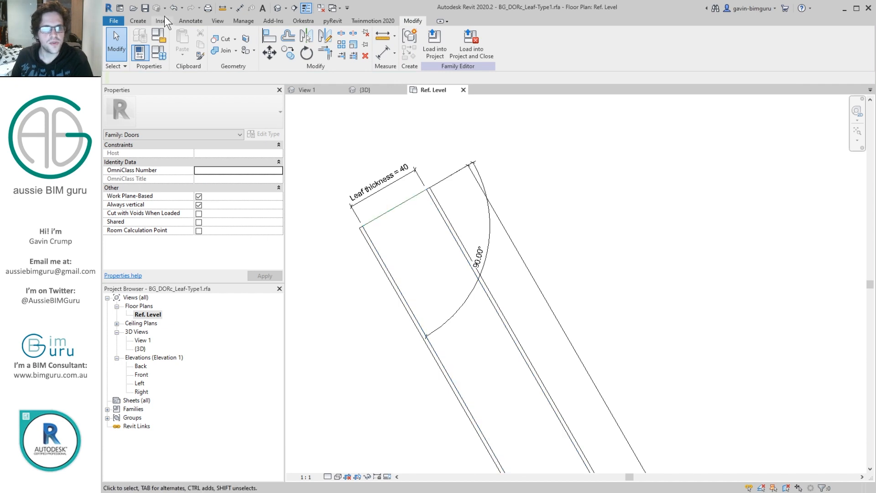
click(138, 21)
click(617, 42)
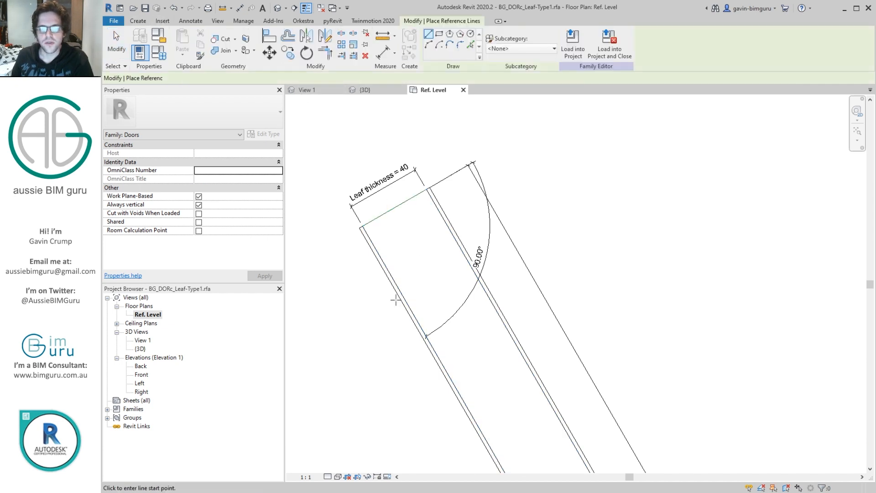
click(355, 336)
click(551, 227)
key(Escape)
key(Escape)
click(544, 224)
drag(553, 222, 472, 268)
drag(354, 340, 409, 306)
click(403, 193)
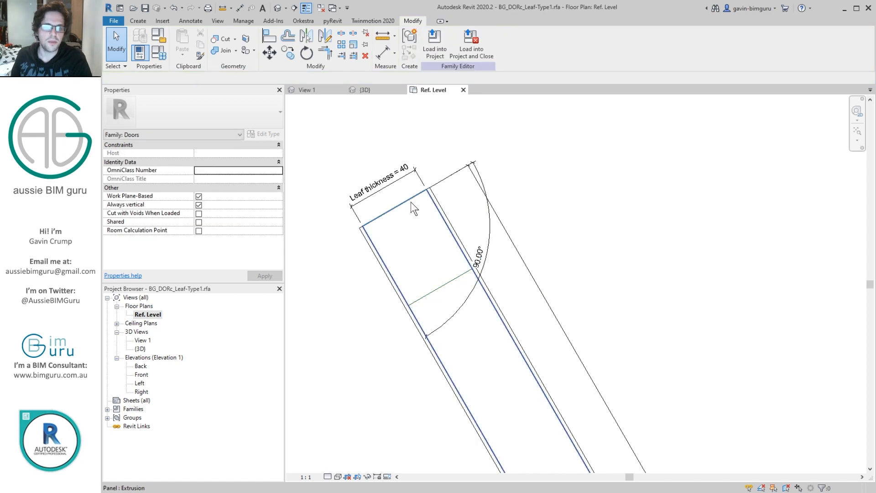
Step: Temporarily hide the leaf panel extrusion and add an aligned dimension between the leaf's end line and the new reference line
click(411, 201)
click(367, 476)
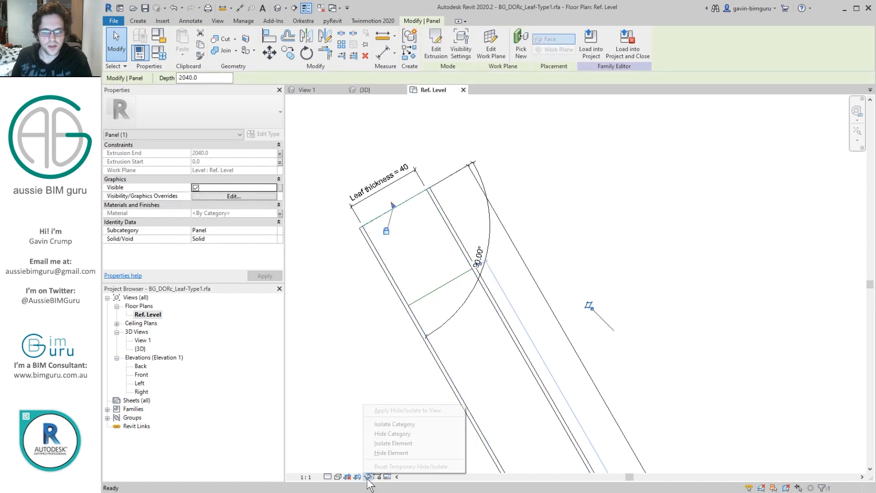
click(389, 453)
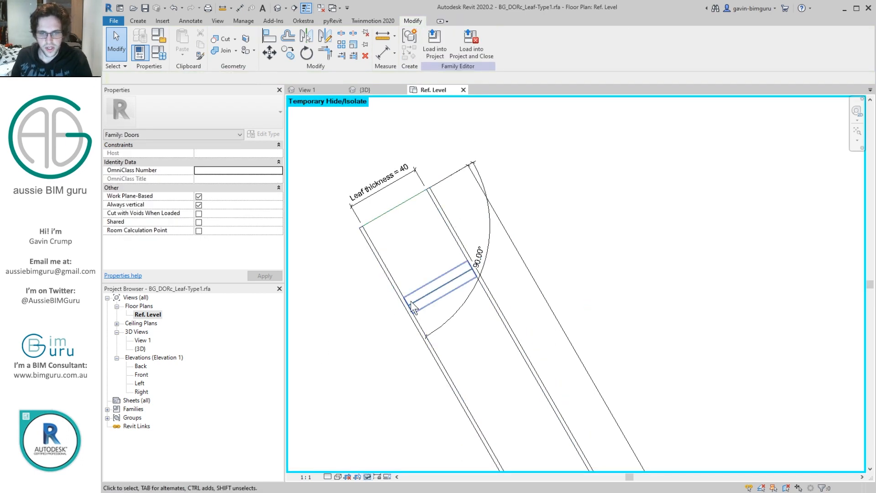
key(d)
key(i)
click(446, 284)
click(402, 210)
click(334, 292)
key(Escape)
Step: Label the new dimension with a new instance family parameter named "Handle inset"
middle_drag(415, 258, 513, 182)
click(524, 43)
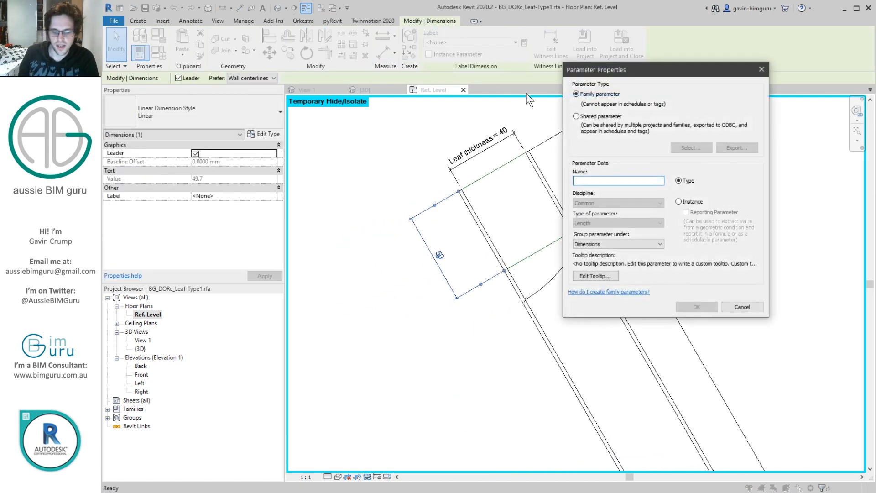
text(Handle inset)
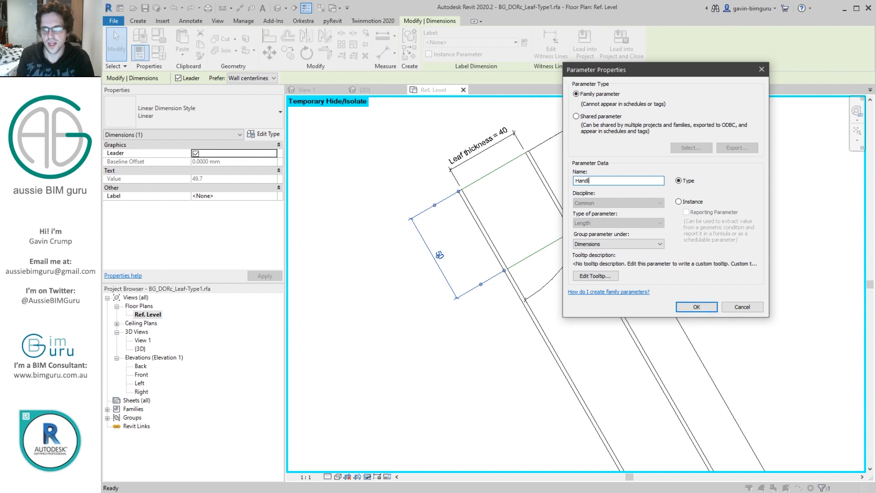
click(688, 203)
click(696, 306)
key(Escape)
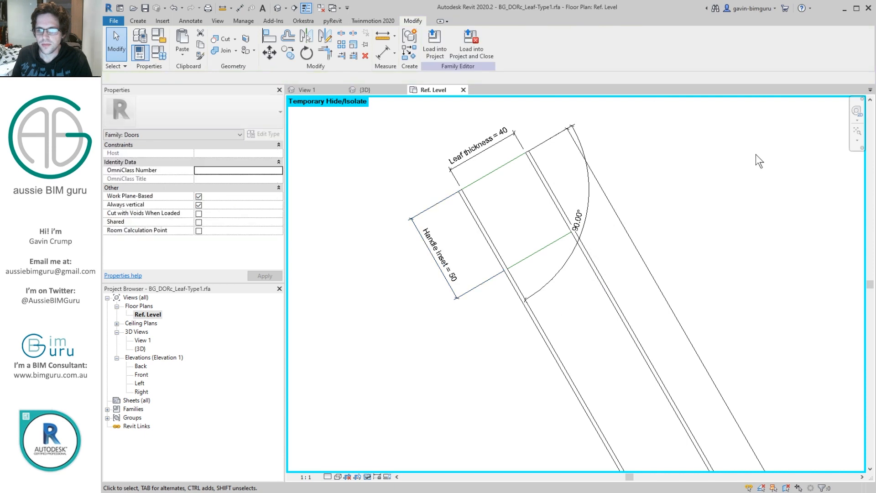
Step: Temporarily hide the BG_DORc_Protection-Type1 component along the leaf's outer face
click(515, 290)
click(367, 477)
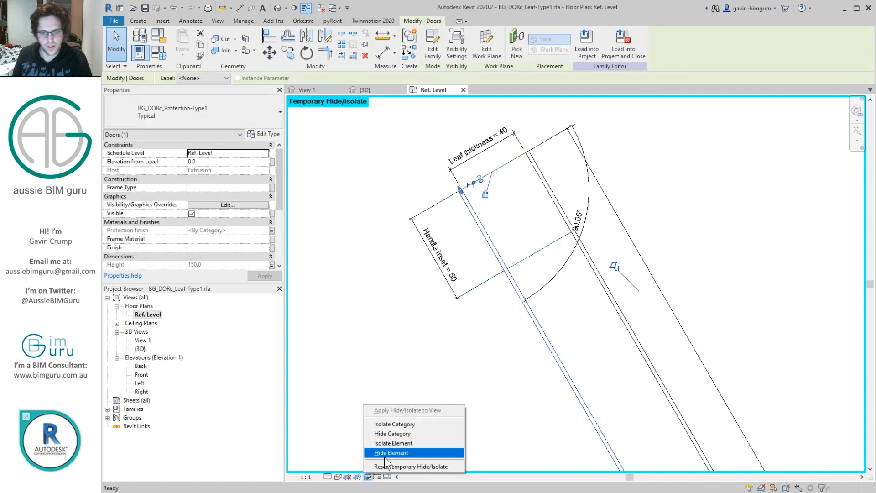
click(402, 453)
Step: Add an angular dimension between the handle reference line and the leaf's long reference line, and lock it at 90°
click(187, 21)
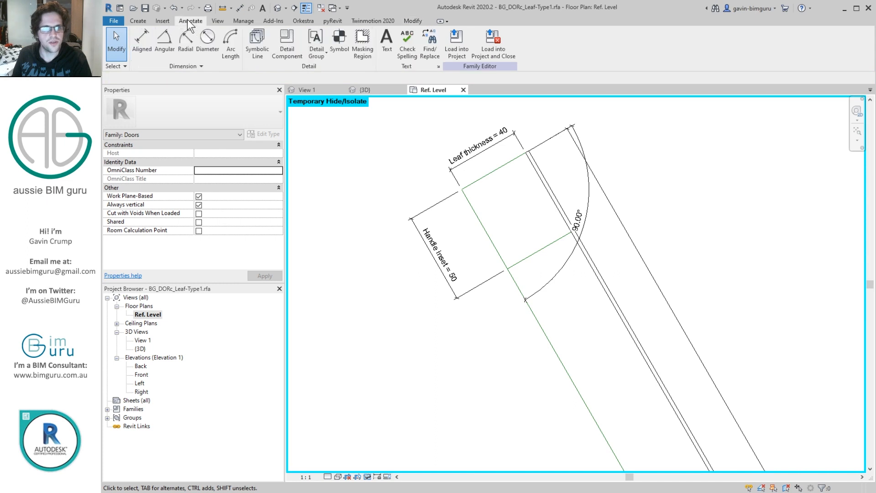
click(168, 47)
click(531, 255)
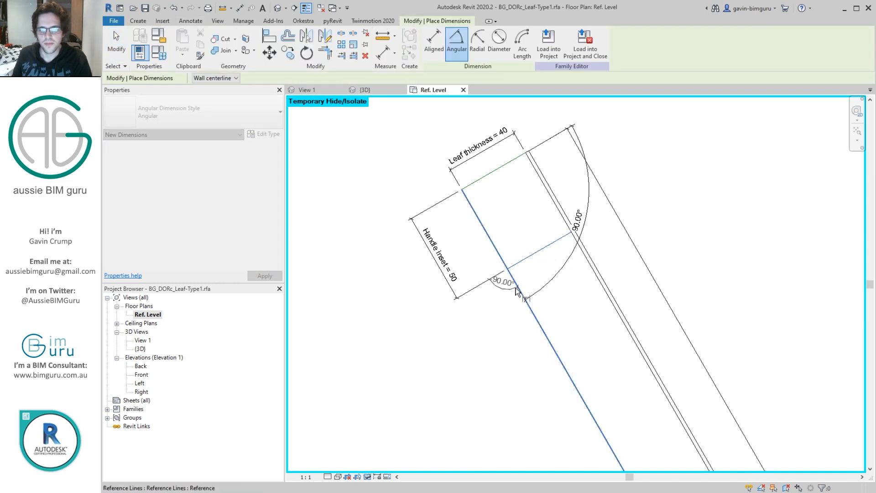
scroll(516, 292, down, 2)
click(568, 299)
key(Escape)
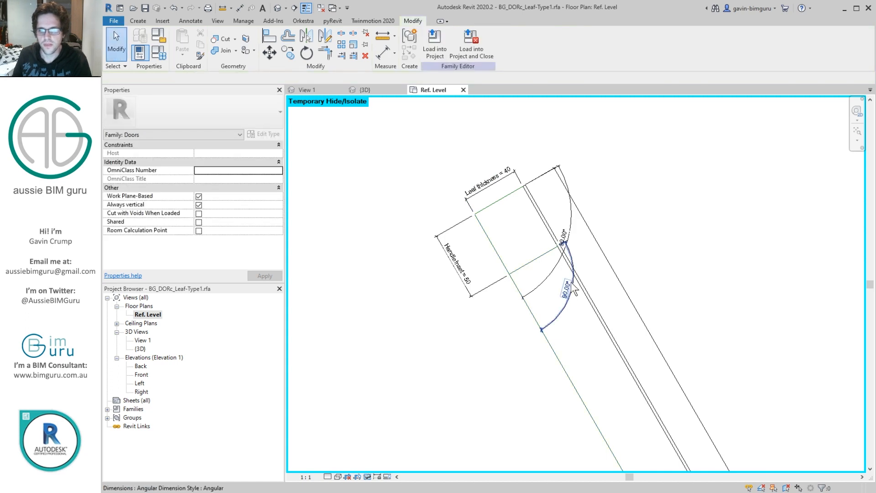
click(572, 291)
scroll(571, 290, down, 6)
middle_drag(609, 298, 535, 154)
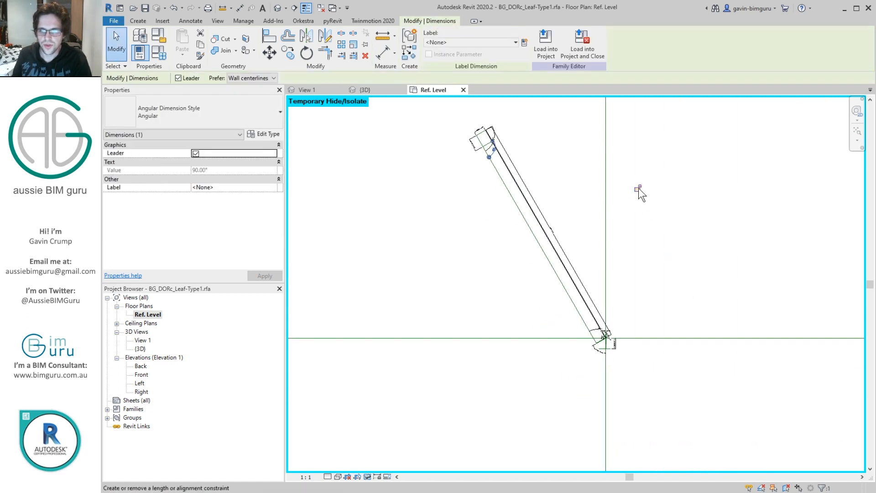
click(579, 174)
Step: Flex the family by changing the Open angle and applying it at 135°
scroll(511, 151, up, 2)
scroll(465, 142, up, 2)
middle_drag(463, 143, 469, 165)
click(163, 51)
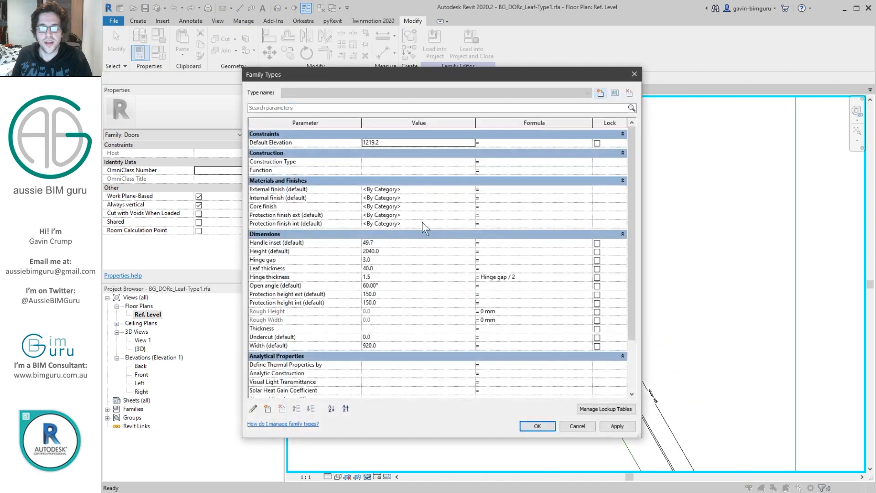
click(391, 294)
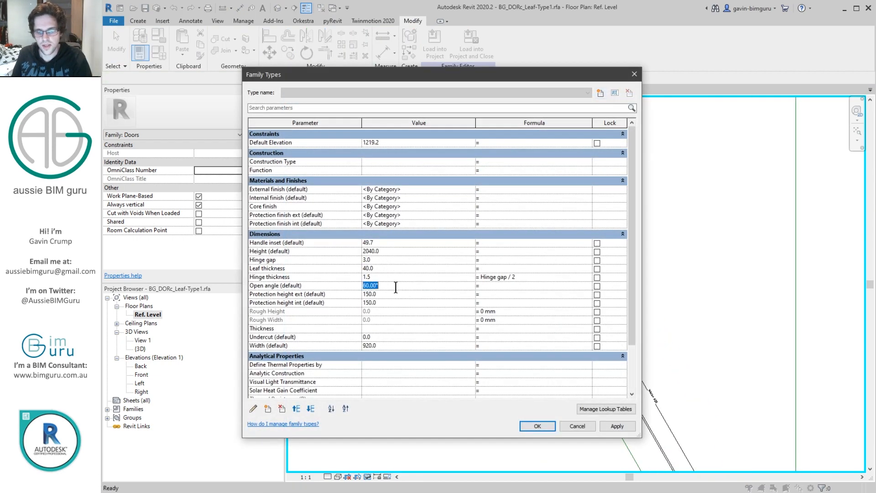
click(617, 426)
click(405, 293)
text(150)
click(433, 286)
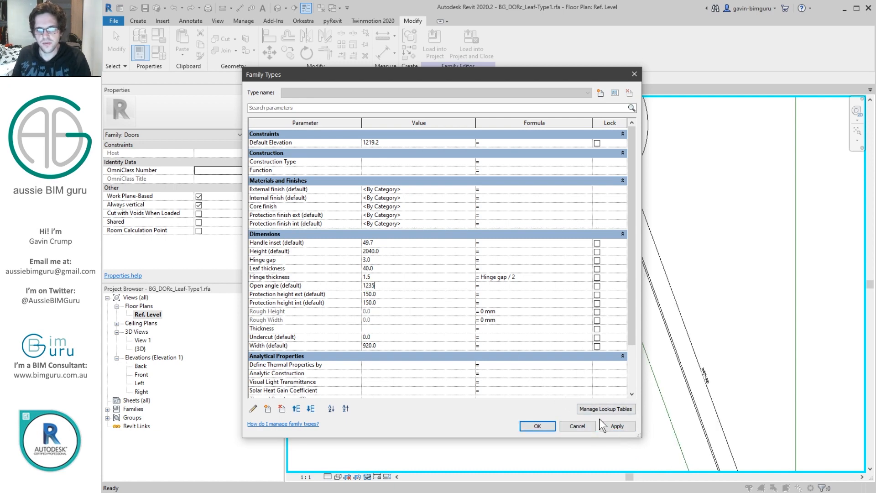
text(135)
click(611, 425)
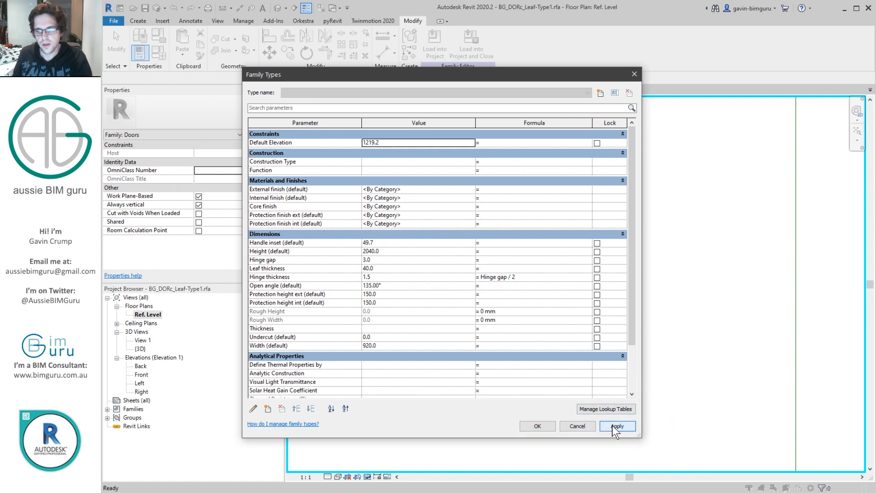
Step: Flex the leaf further by applying Open angle values of 125° and 60°
click(378, 286)
text(125)
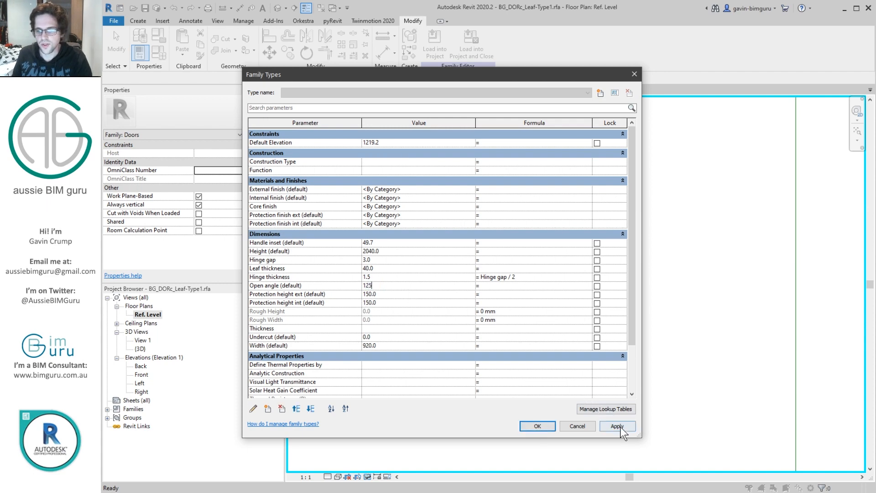
click(619, 426)
click(411, 286)
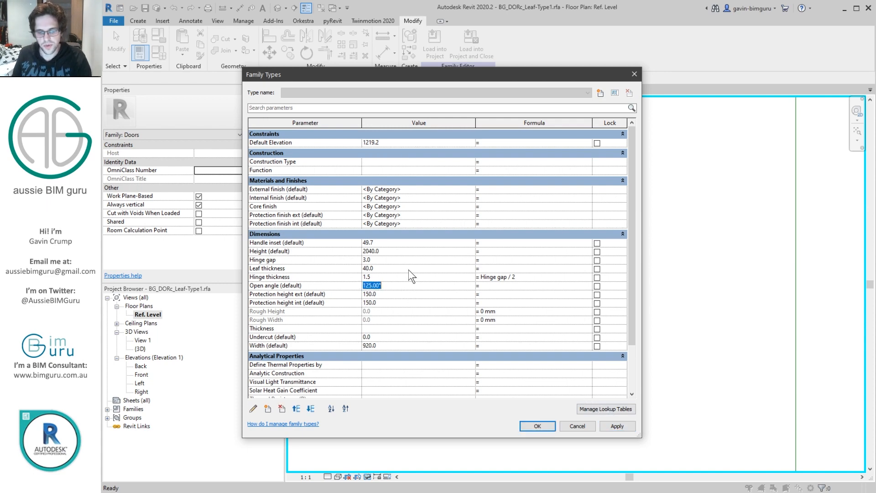
click(619, 425)
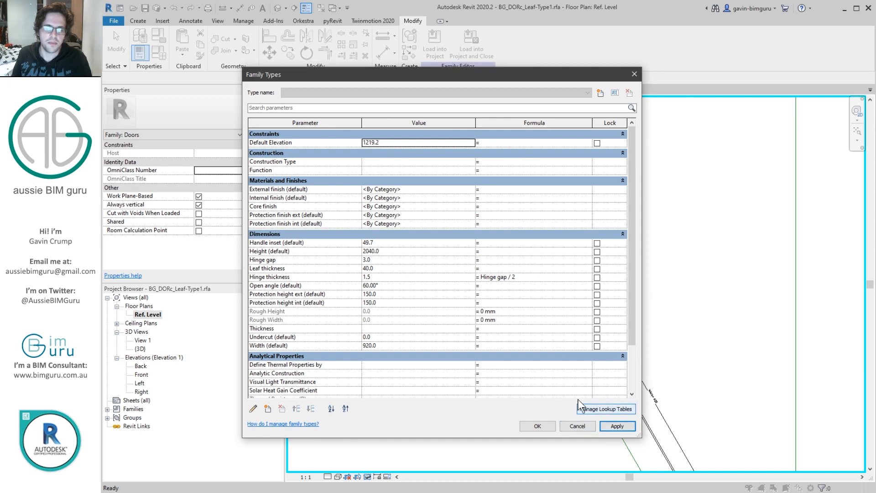
Step: Flex the Open angle to 135° and 45°, accepting the family types at 45°
click(405, 287)
text(135)
click(621, 425)
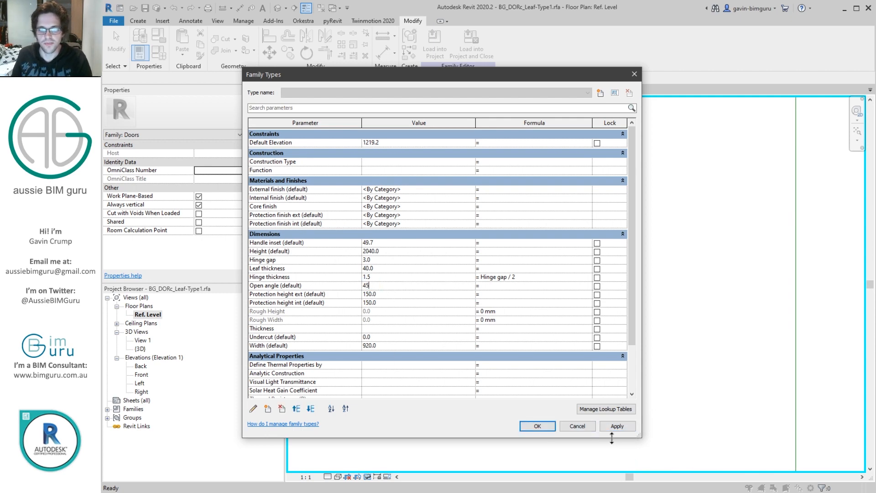
click(538, 426)
Step: Pull the arc of the handle reference line's 90° angular dimension closer to the leaf
scroll(497, 292, down, 5)
click(687, 246)
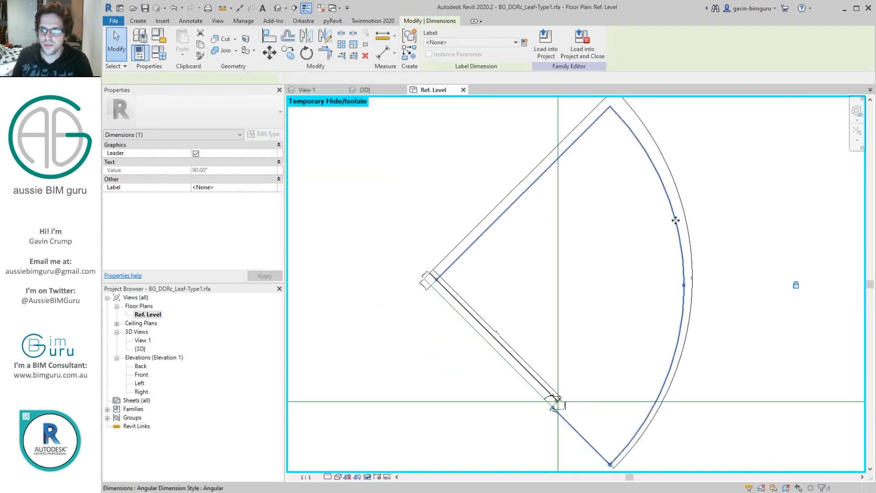
drag(680, 189, 518, 236)
click(479, 256)
Step: Reset the temporary hide/isolate so the panel and protection component show in the plan again
scroll(405, 260, up, 5)
scroll(433, 289, up, 4)
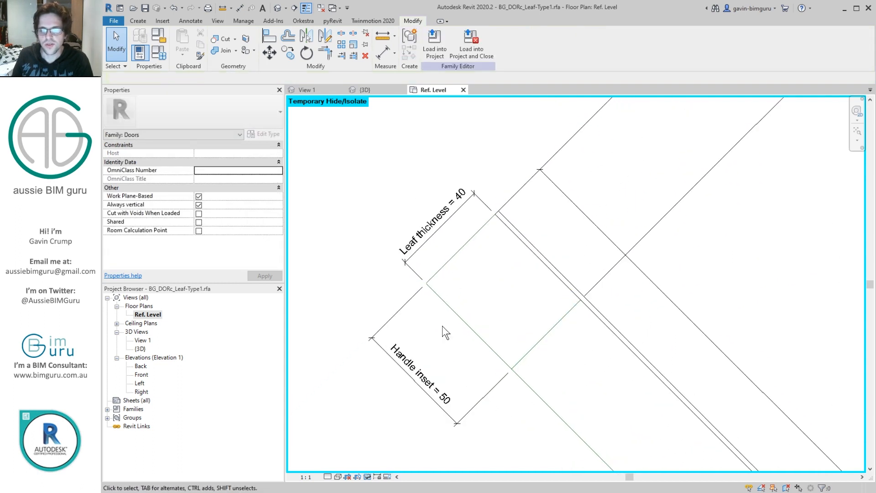
click(367, 476)
click(410, 466)
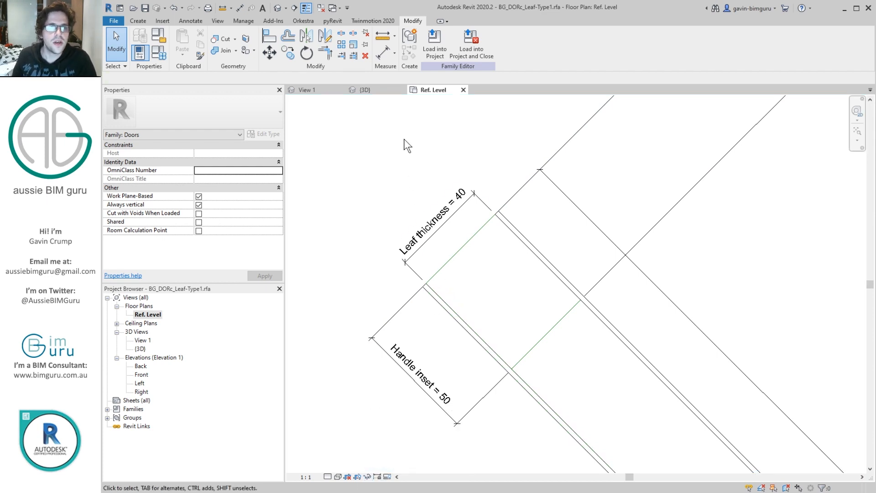
Step: Open the family BG_DORc_Protection-Type1.rfa from the Leaf folder inside the desktop's Content folder
click(114, 21)
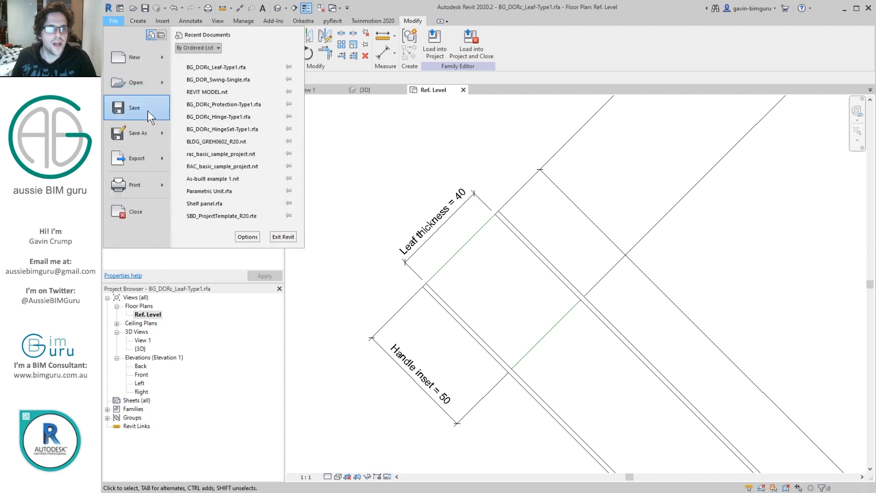
mouse_move(143, 84)
click(229, 87)
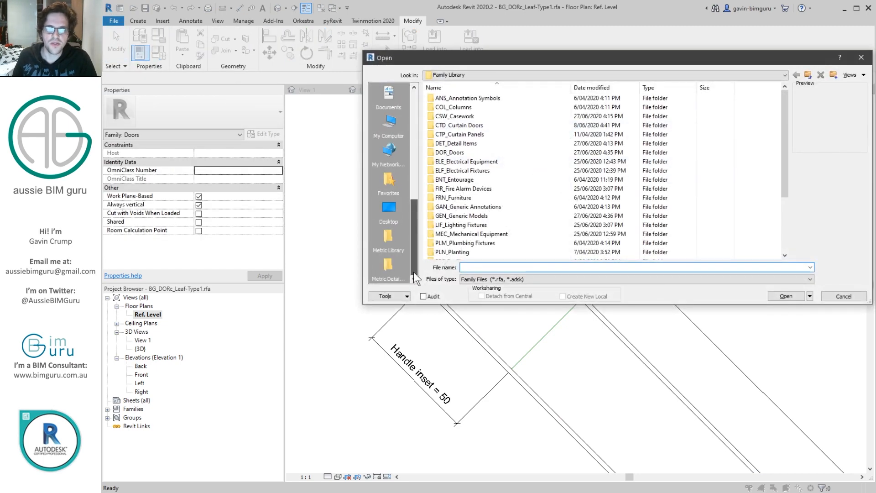
click(382, 209)
double_click(456, 171)
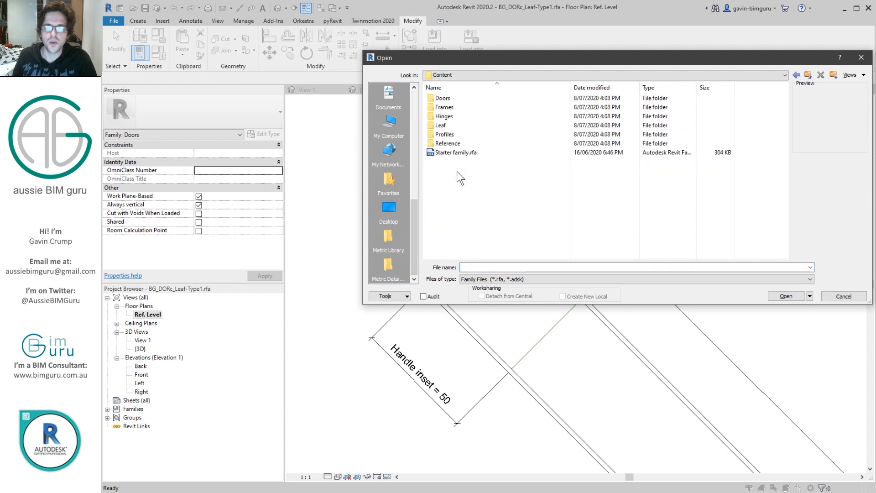
double_click(448, 125)
click(502, 107)
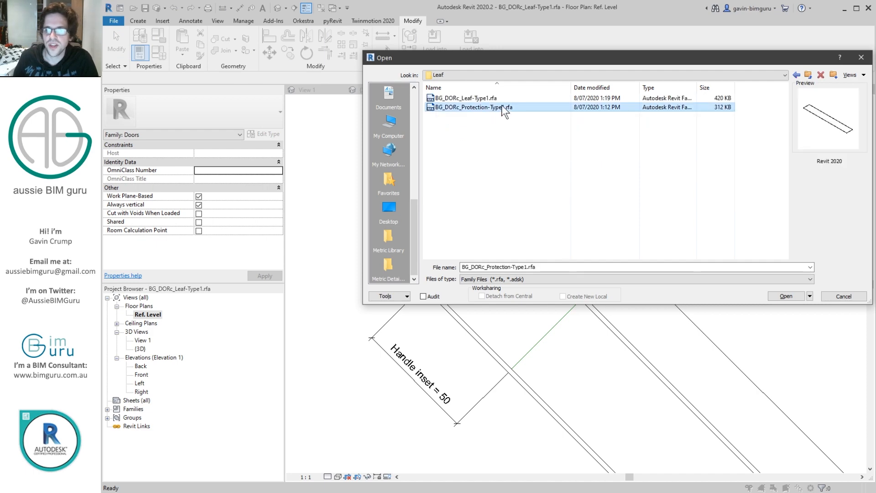
click(782, 297)
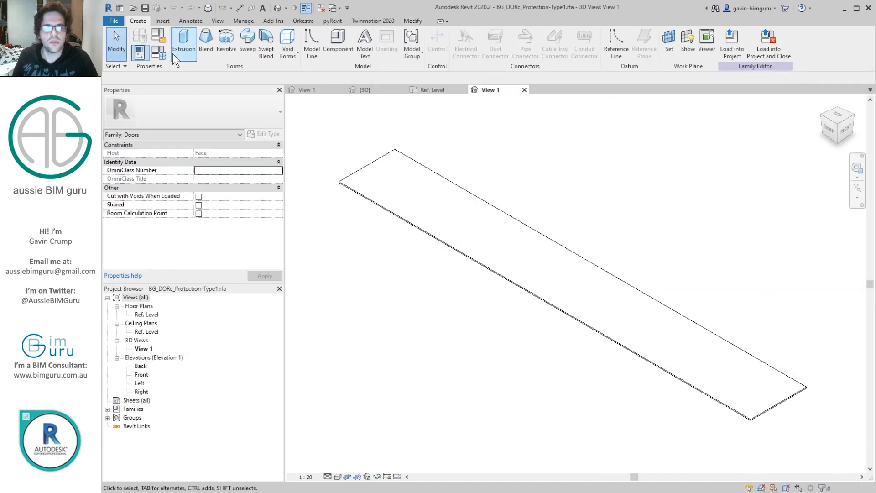
Step: Start saving the family under another name and create a folder named Hardware inside the Content folder
click(114, 21)
mouse_move(157, 130)
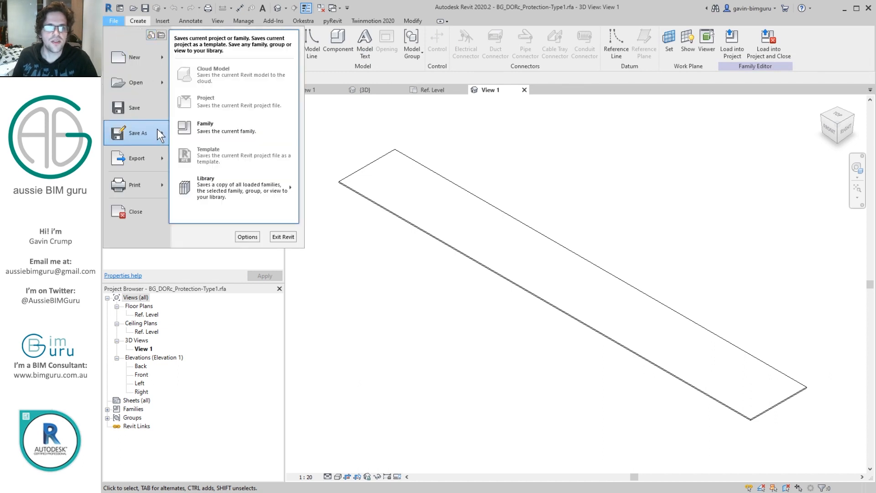
click(220, 124)
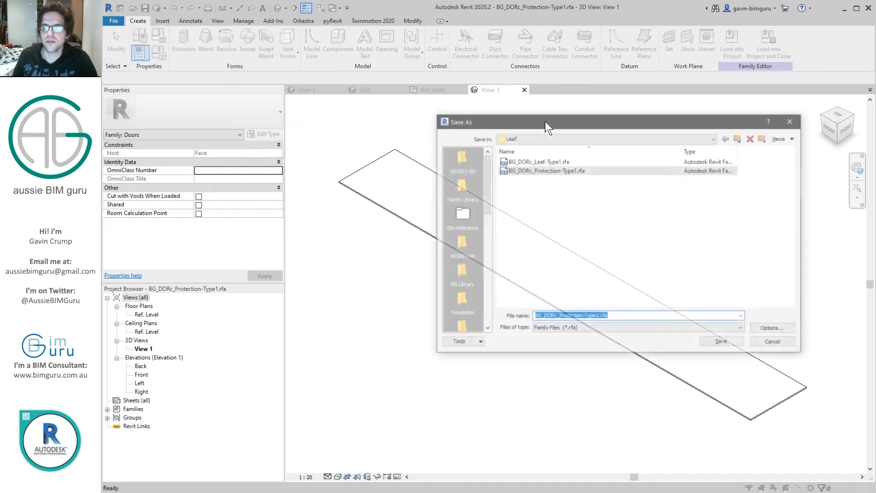
click(740, 137)
right_click(553, 244)
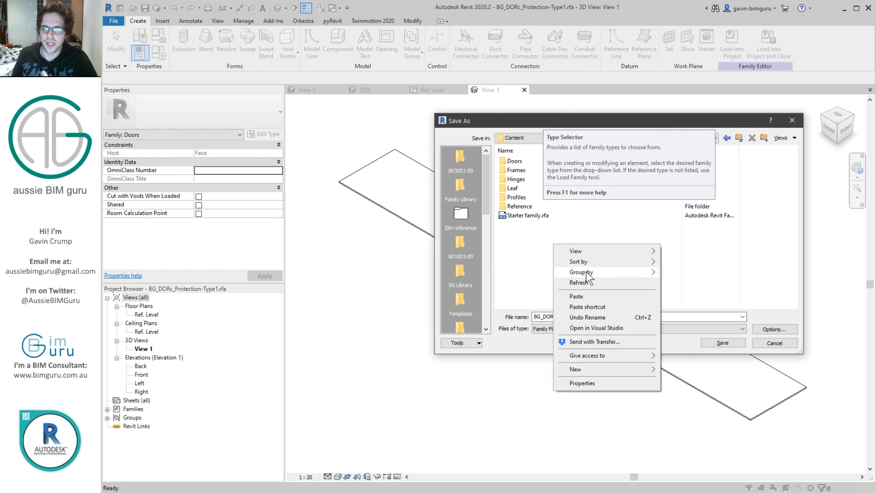
mouse_move(641, 365)
click(682, 369)
text(Hardware)
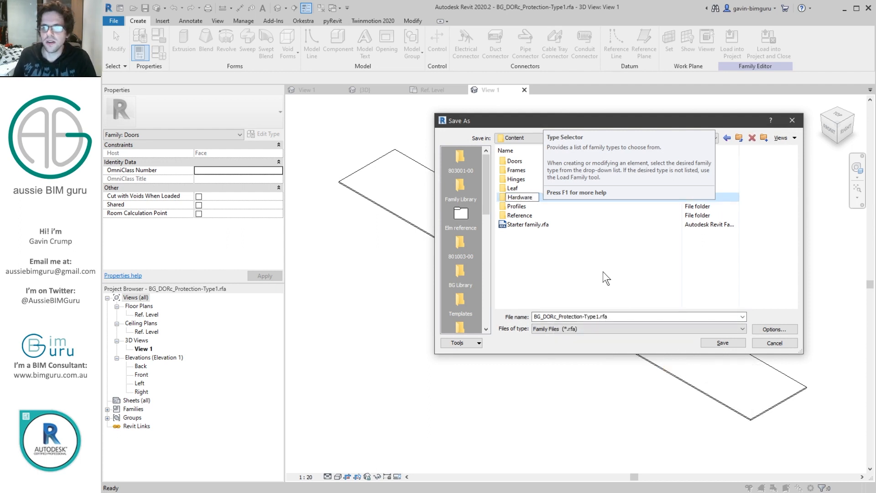
key(Return)
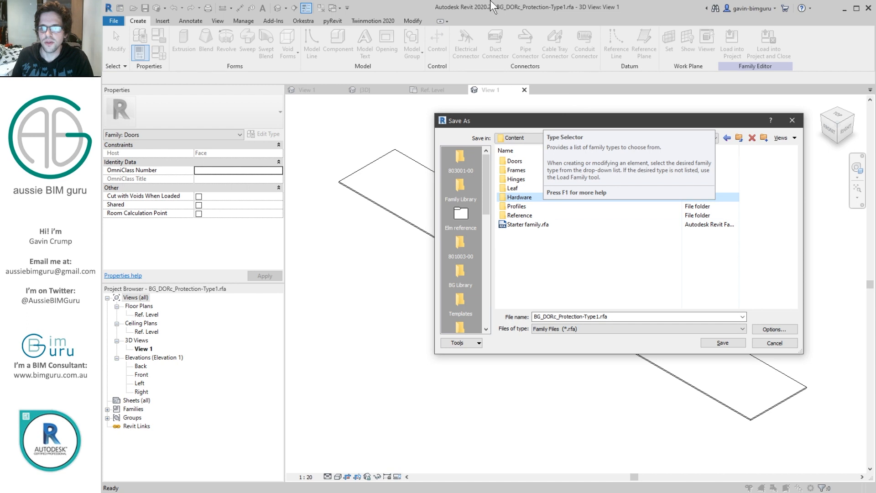
Step: Save the family as BG_DORc_Handle-Type1.rfa in the Hardware folder
drag(517, 124, 352, 119)
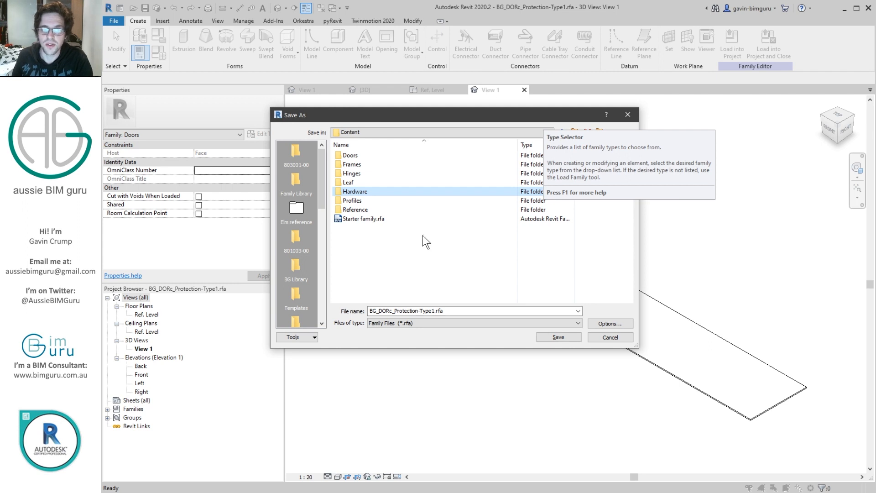
double_click(379, 190)
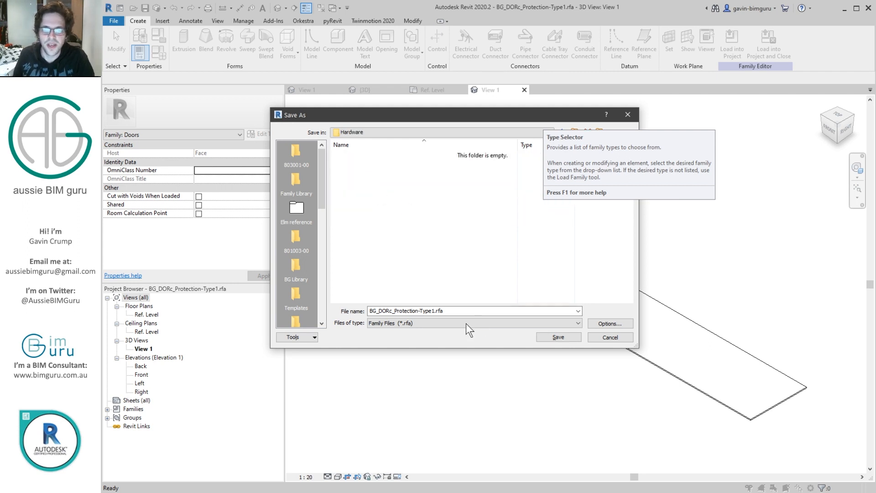
click(401, 311)
drag(394, 311, 415, 312)
text(Hn)
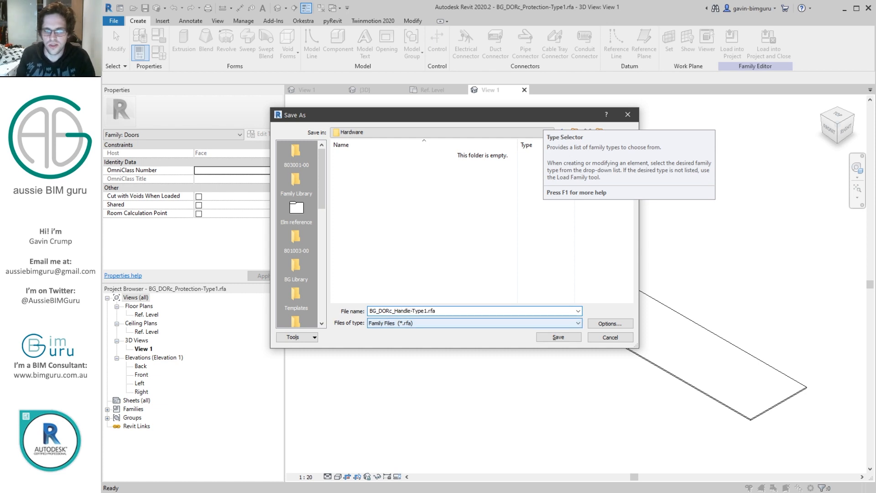
key(Return)
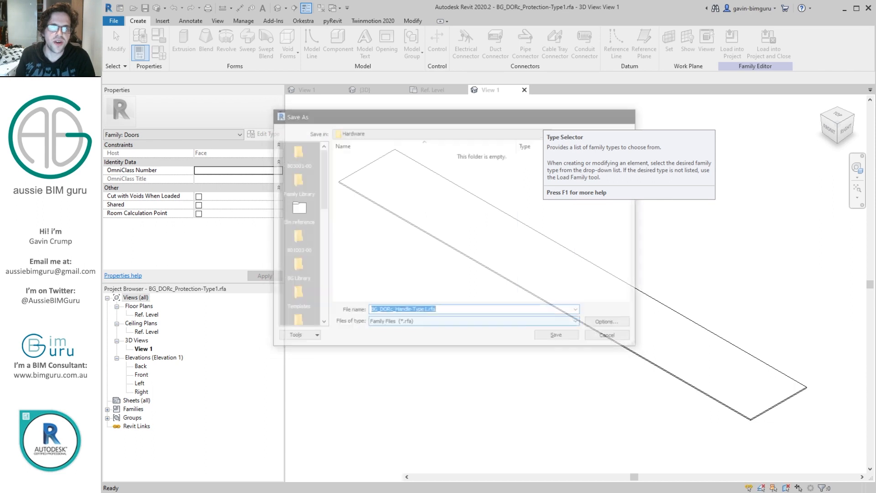
Step: Delete the protection plate geometry and, in the Ref. Level plan, the Width, Height override and Undercut dimensions with their reference planes
drag(609, 370, 553, 195)
key(Delete)
double_click(150, 314)
scroll(583, 274, up, 2)
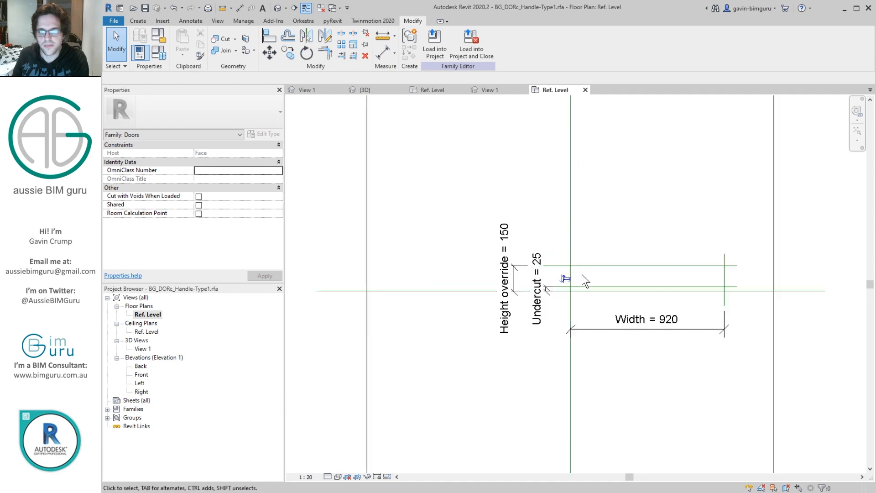
drag(446, 187, 800, 424)
key(Delete)
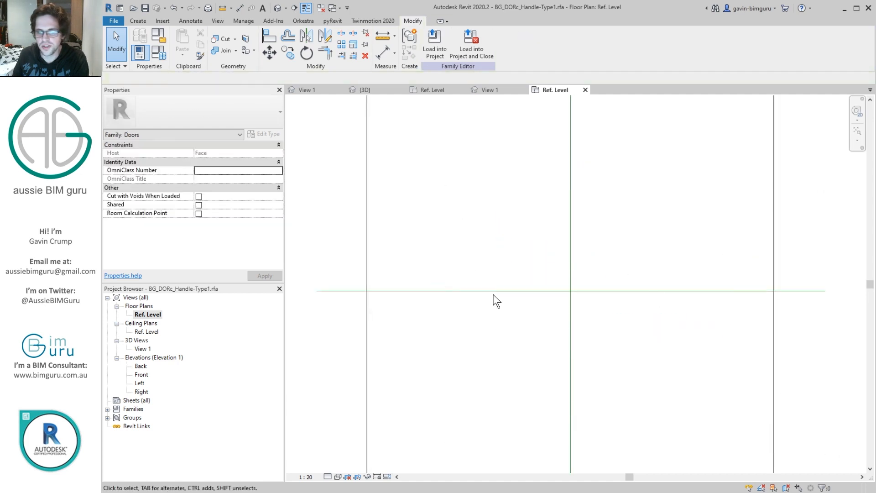
double_click(139, 374)
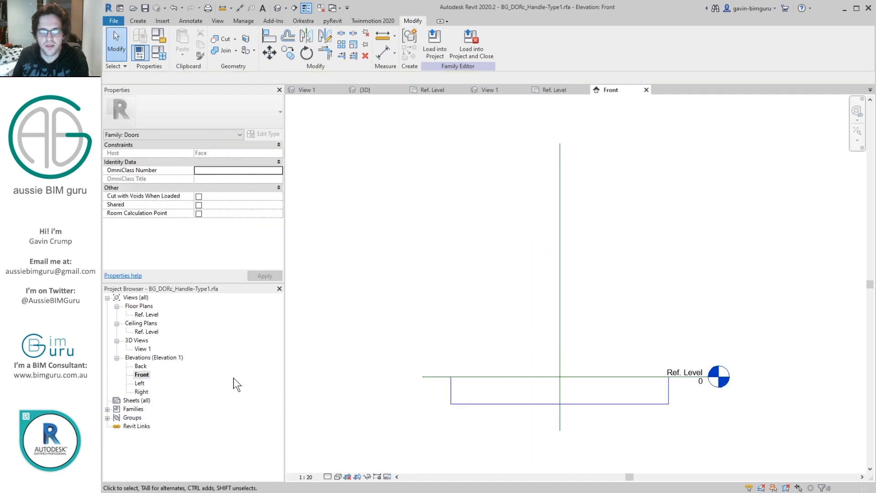
double_click(147, 314)
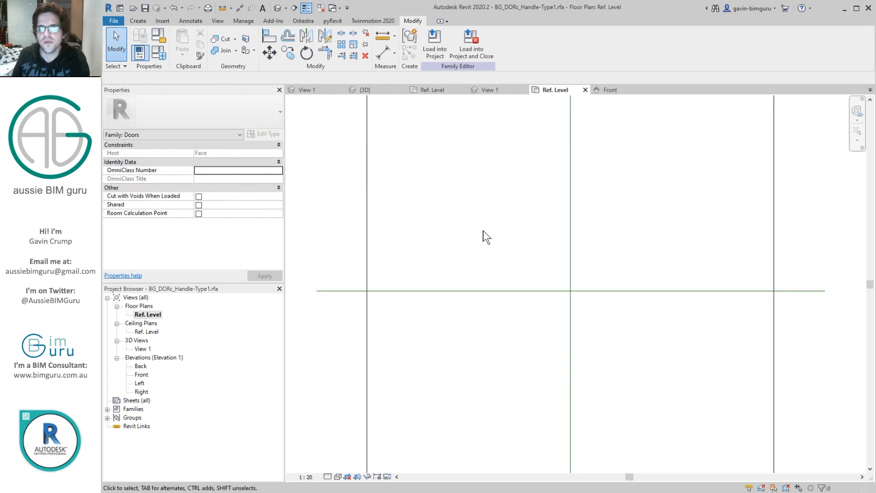
Step: Import the image handle1.jpg from the Content folder's Reference subfolder and place it in the Ref. Level plan
click(163, 21)
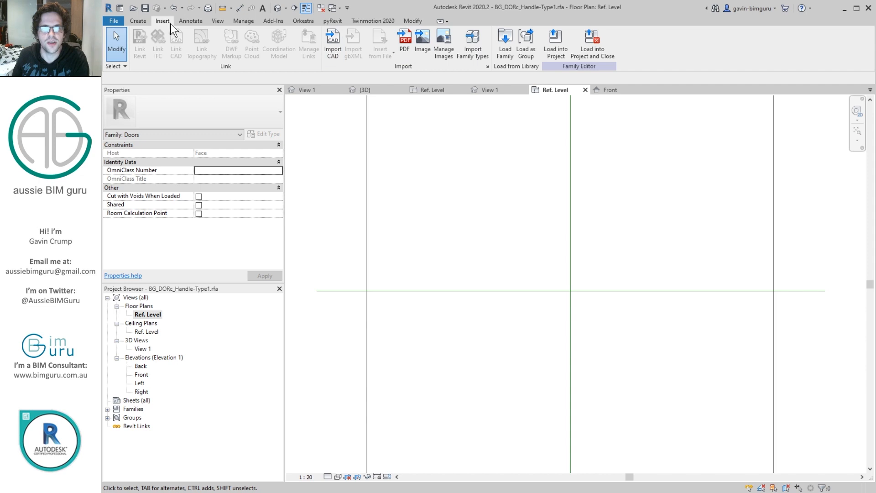
click(423, 46)
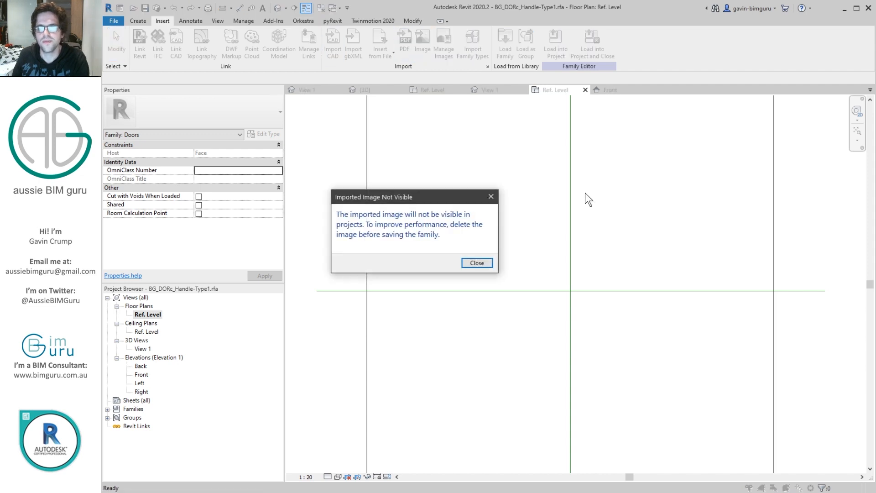
click(479, 262)
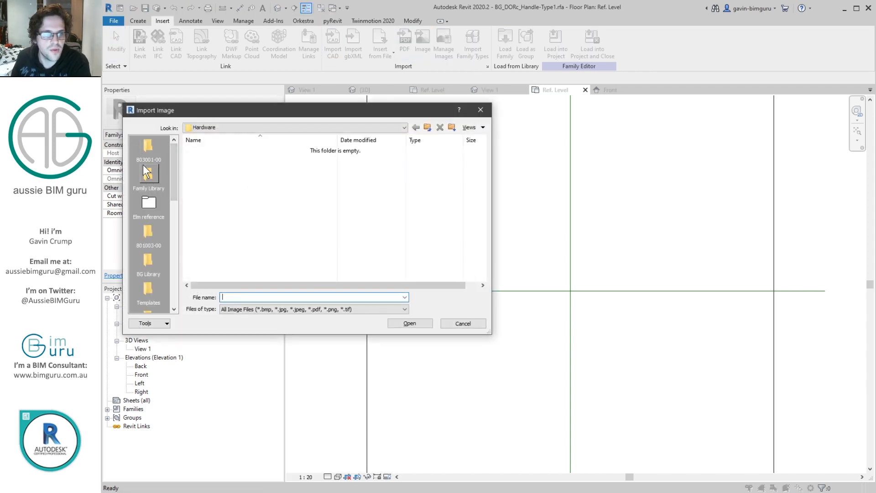
click(237, 127)
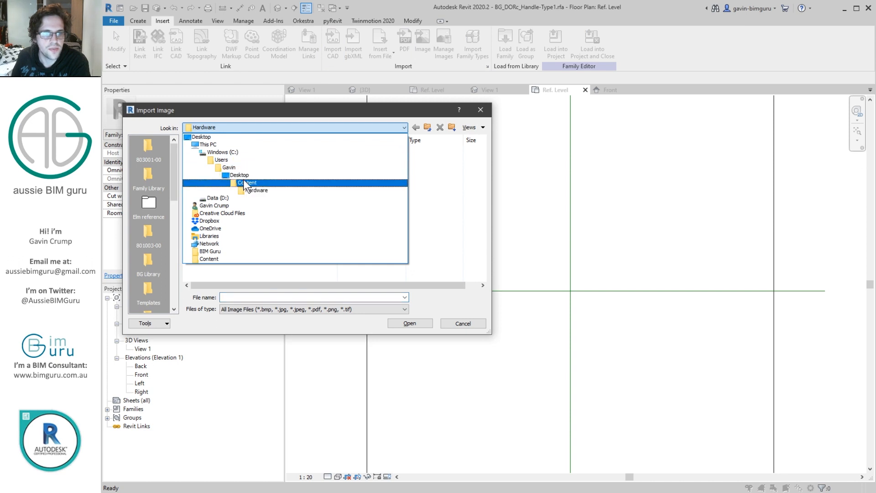
click(242, 179)
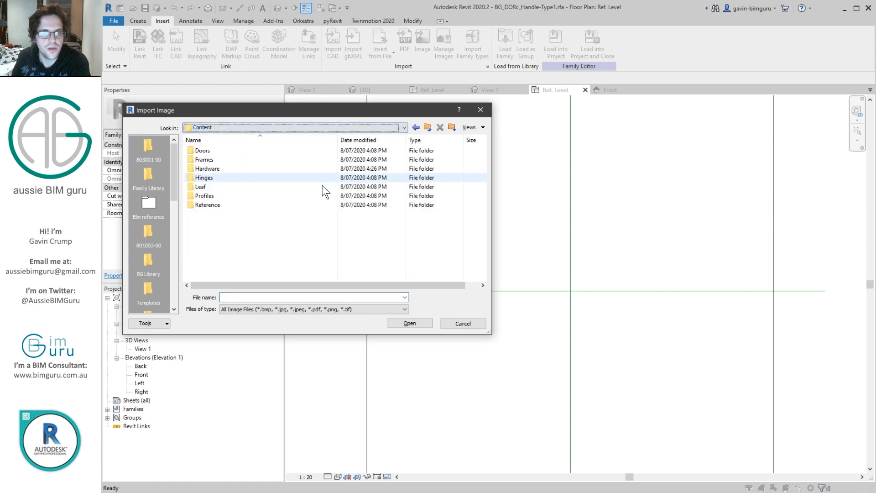
double_click(212, 203)
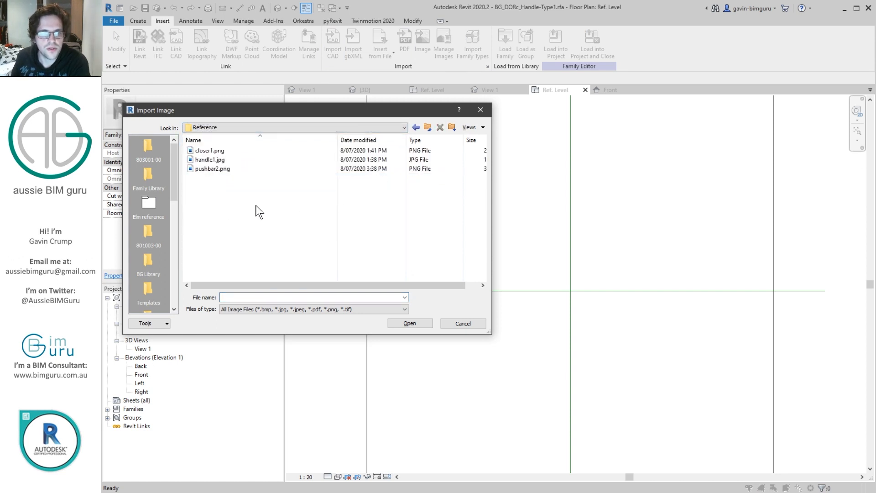
click(220, 159)
click(409, 323)
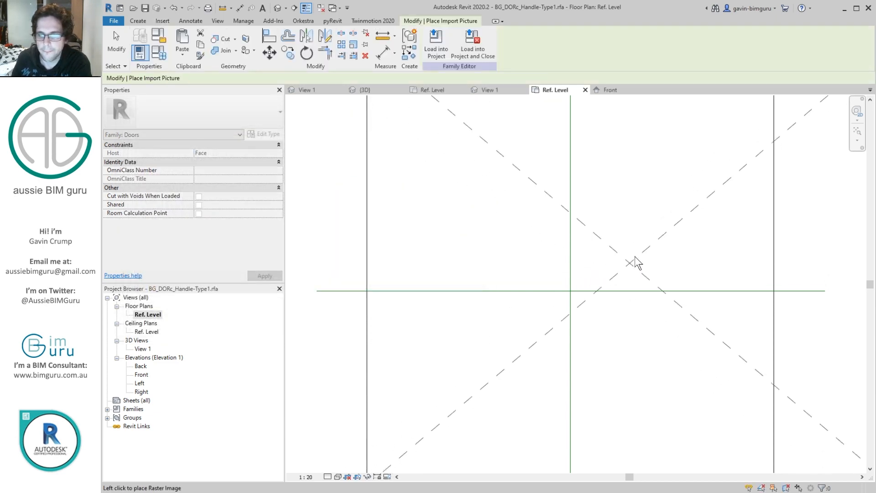
click(634, 255)
middle_drag(634, 255, 555, 234)
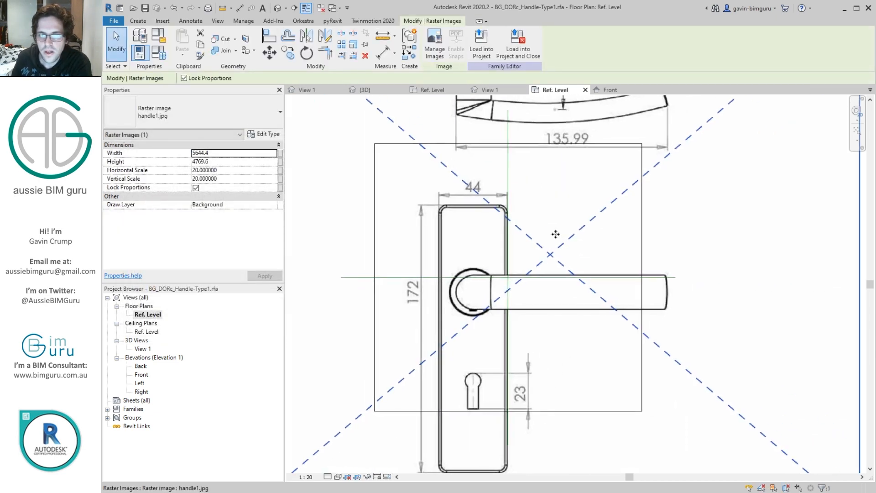
Step: Scale the handle image graphically so the backplate's 44 width dimension measures a true 44
click(353, 45)
scroll(437, 174, up, 8)
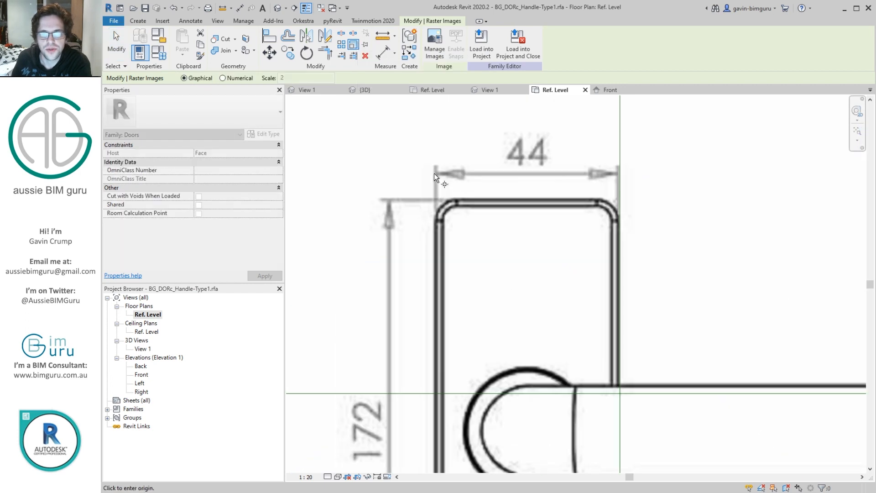
click(802, 170)
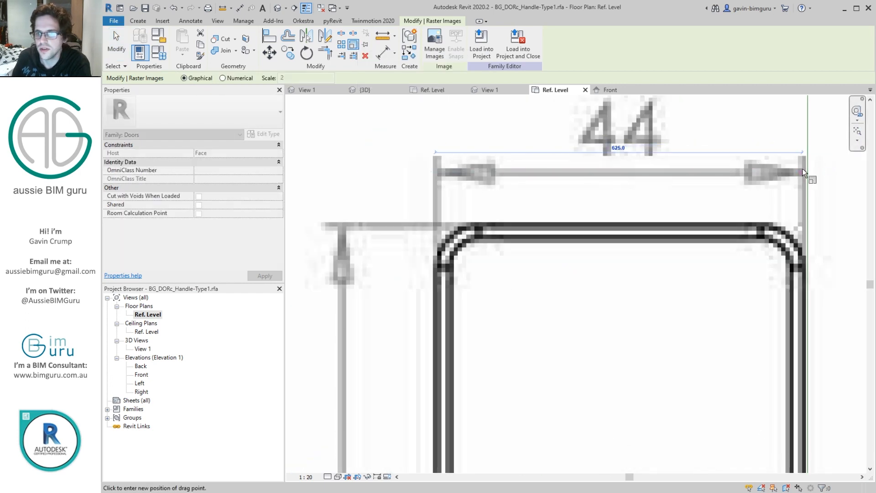
text(44)
key(Return)
scroll(477, 189, down, 4)
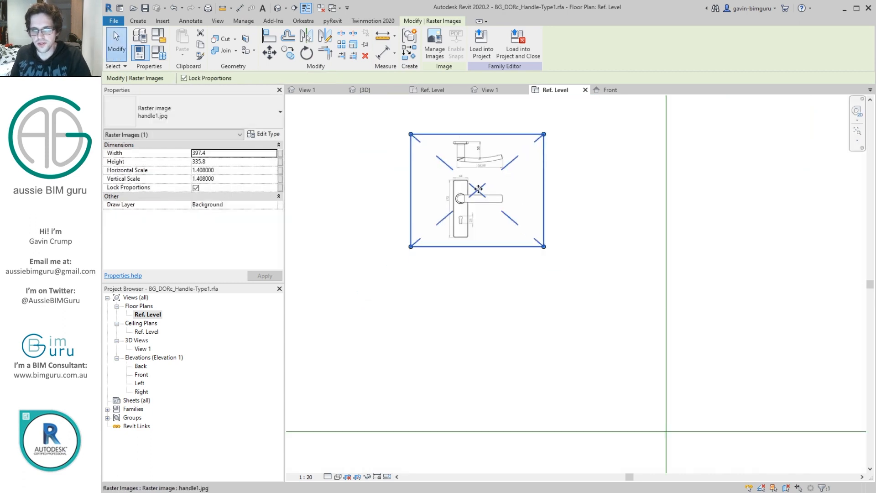
Step: Move the handle image so the lever's pivot centre sits on the intersection of the two central reference planes
scroll(472, 189, up, 5)
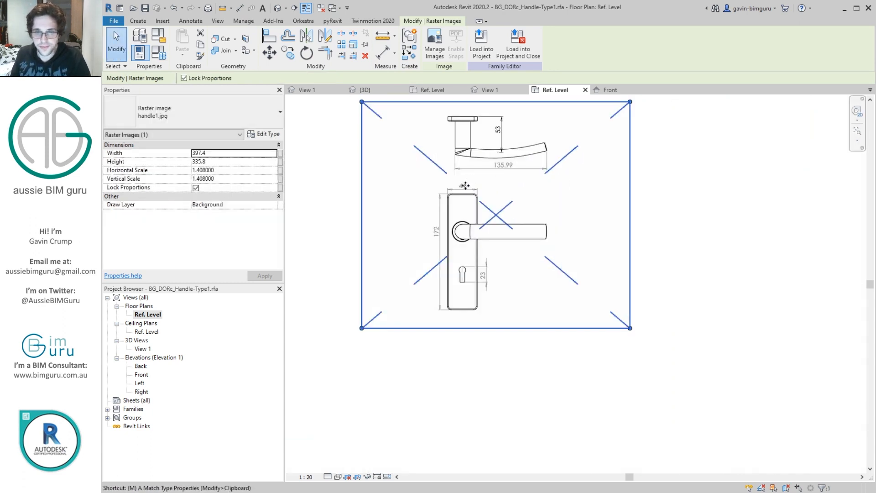
key(m)
key(v)
scroll(463, 231, up, 2)
click(462, 231)
scroll(461, 230, down, 3)
middle_drag(666, 424, 485, 336)
scroll(510, 396, up, 2)
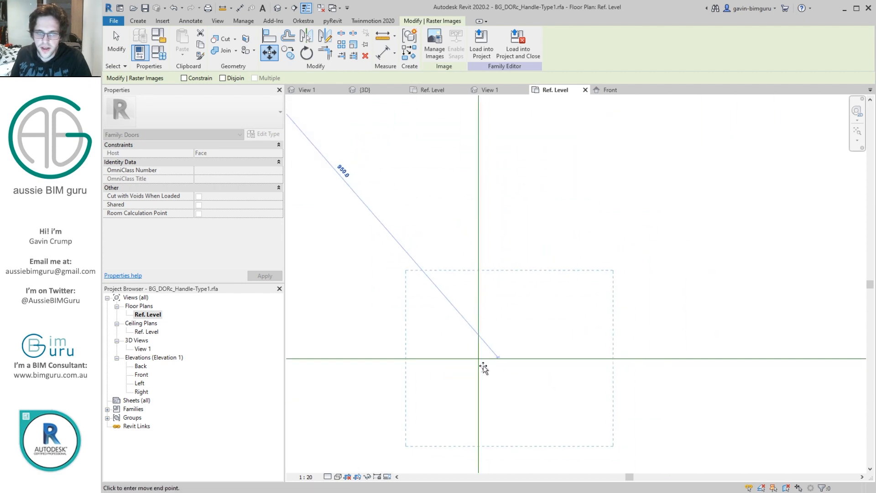
click(479, 360)
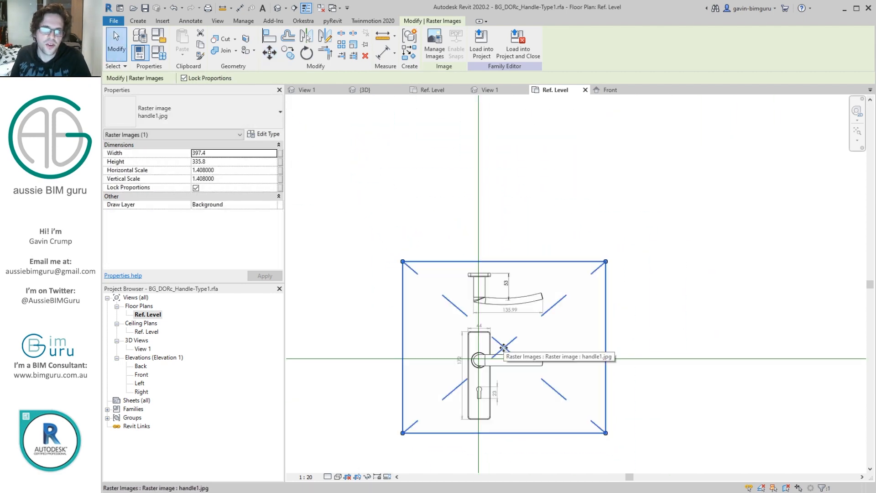
Step: Paste a copy of the handle image into the Front elevation, above the Ref. Level line and clear of the vertical reference plane
click(141, 374)
double_click(142, 374)
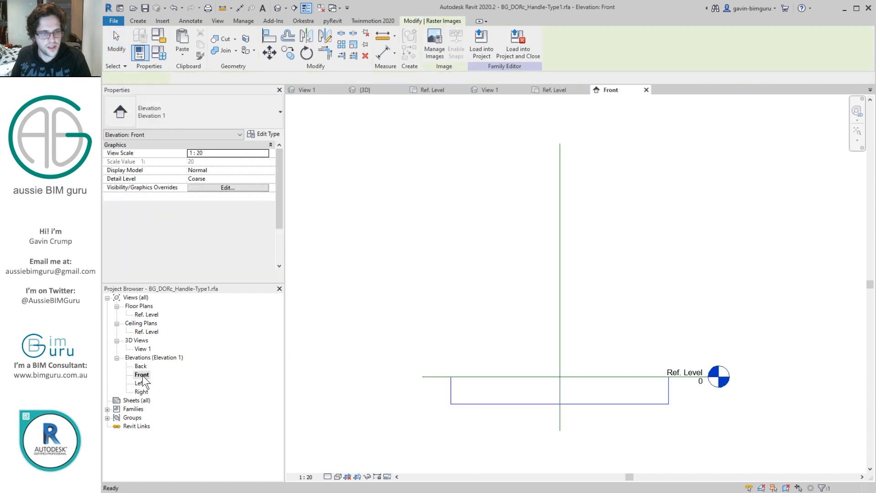
scroll(543, 330, up, 3)
key(ctrl+v)
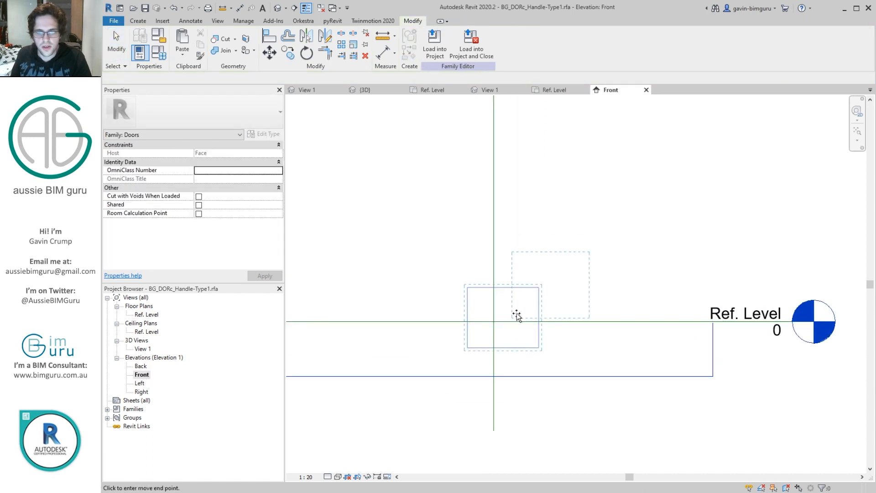
click(563, 244)
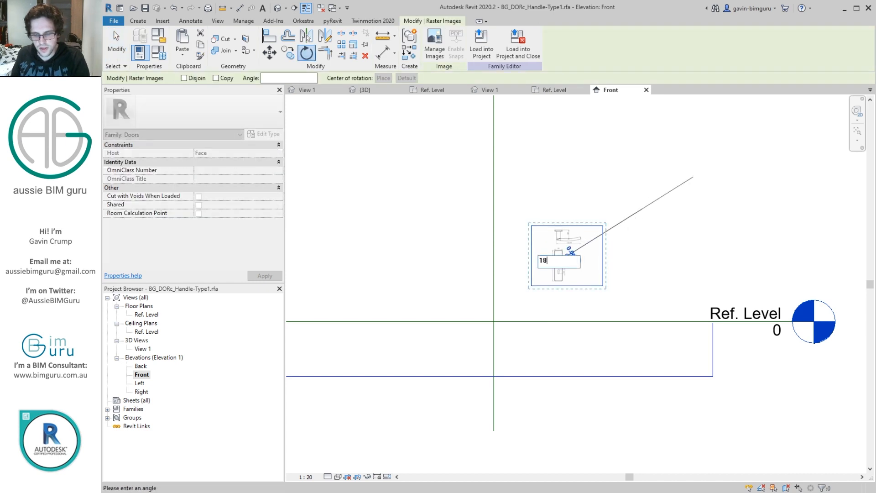
Step: Rotate the Front elevation's handle image by a half turn and mirror it, without copying, about a vertical axis through the backplate's centre
scroll(593, 261, up, 3)
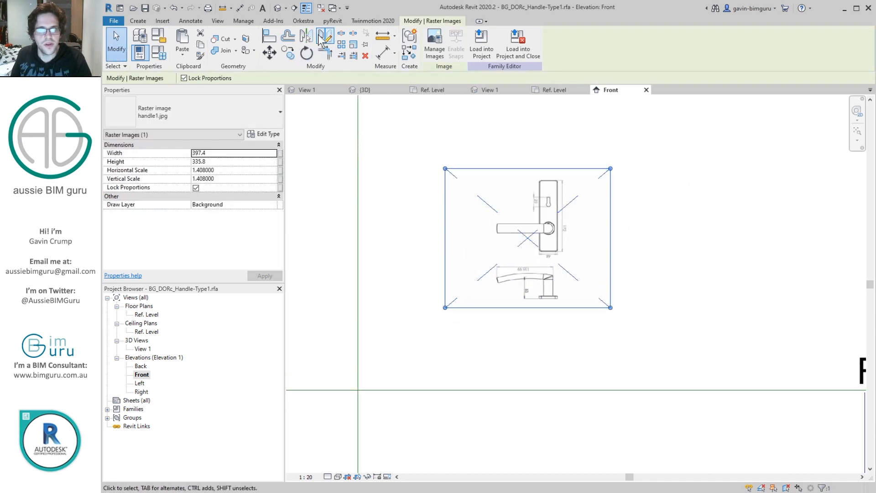
click(324, 36)
scroll(554, 294, up, 4)
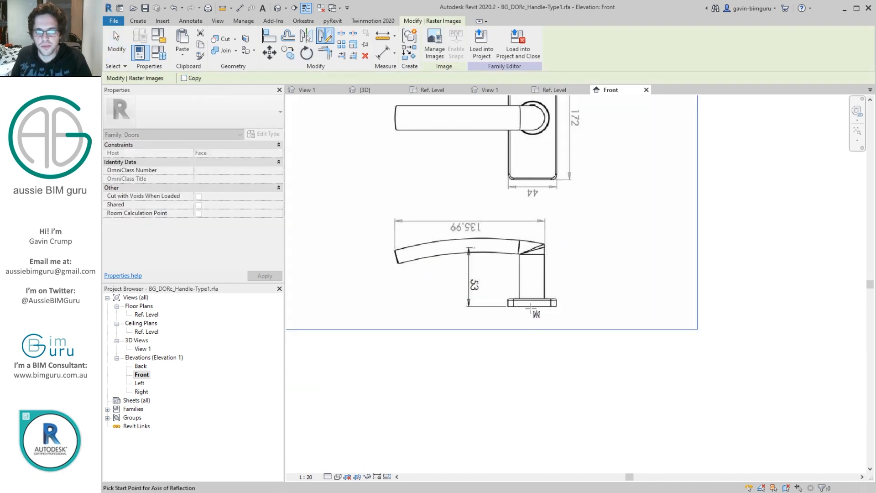
click(531, 339)
scroll(604, 292, down, 2)
Step: Move the mirrored image so the midpoint of the backplate's base sits where the vertical reference plane meets the Ref. Level line
key(m)
key(v)
scroll(562, 300, up, 3)
click(567, 297)
scroll(567, 296, down, 3)
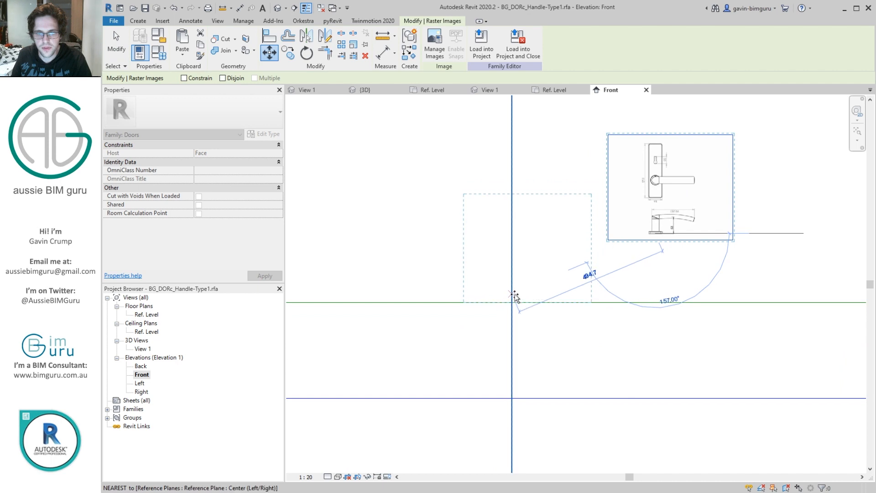
click(512, 302)
key(Escape)
scroll(554, 289, up, 2)
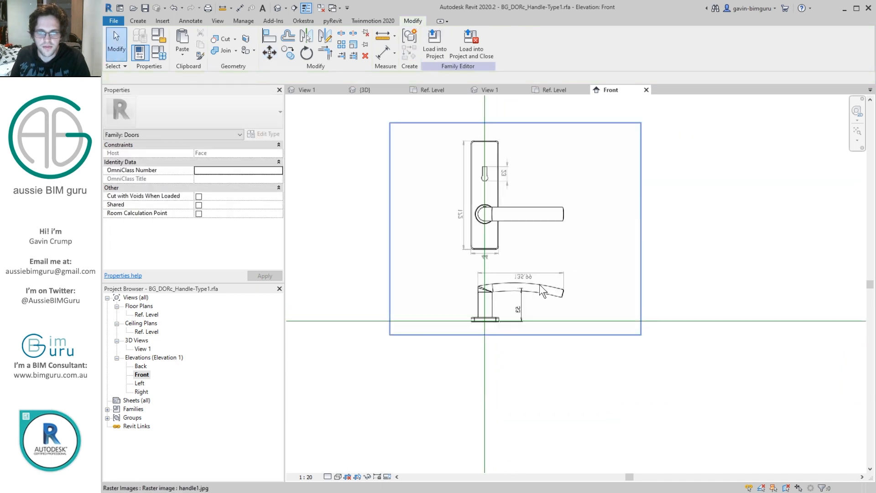
click(538, 285)
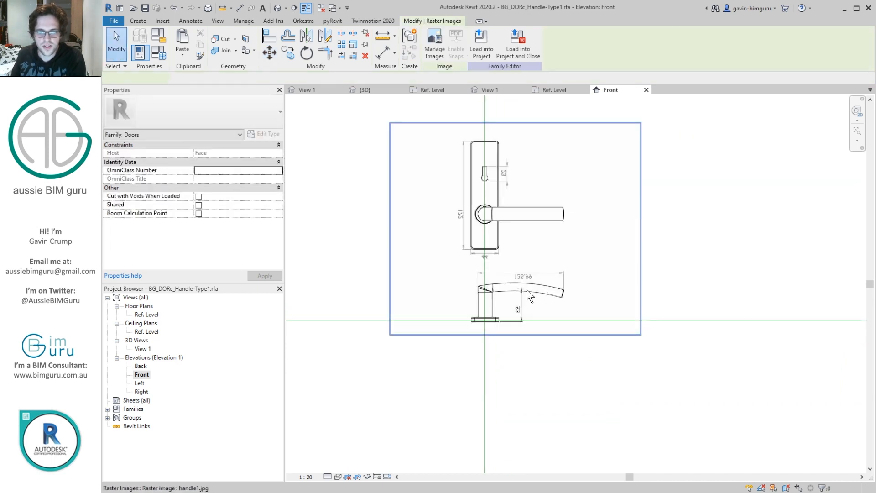
click(691, 218)
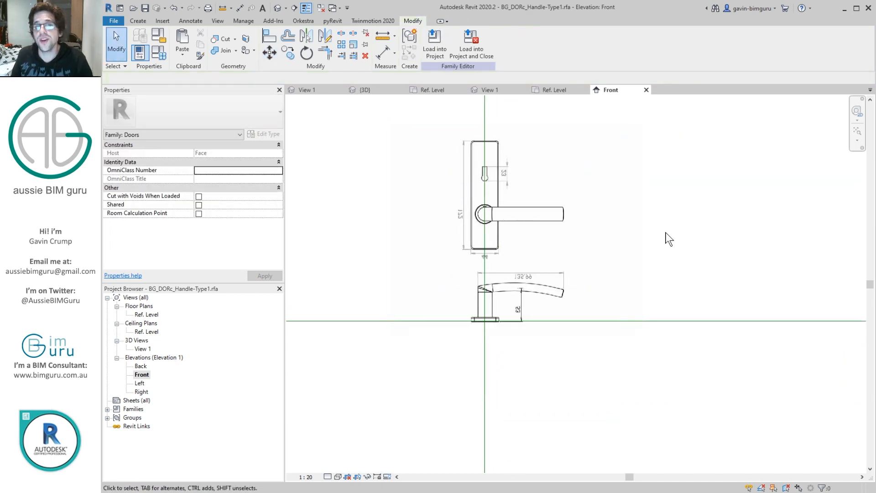
Step: Start an extrusion in the Ref. Level plan and sketch the backplate's top edge 44 long, from the plate's upper-left corner
double_click(146, 314)
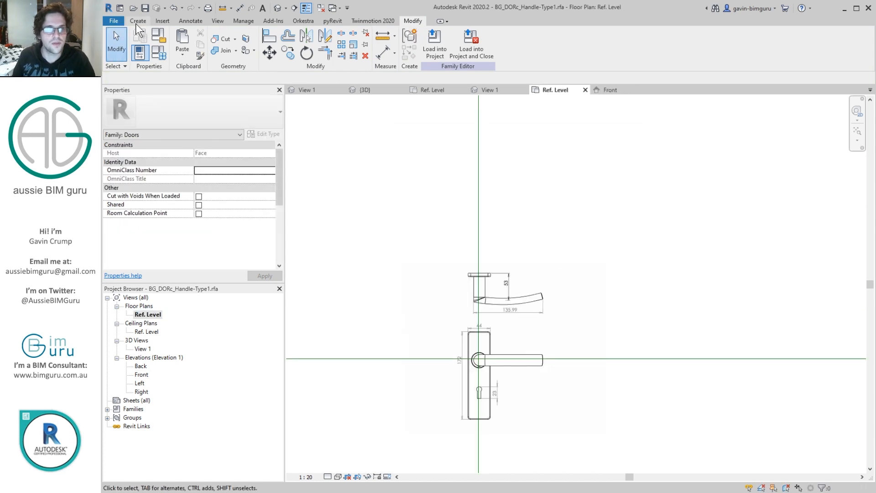
click(138, 21)
click(183, 41)
scroll(466, 250, up, 5)
click(436, 181)
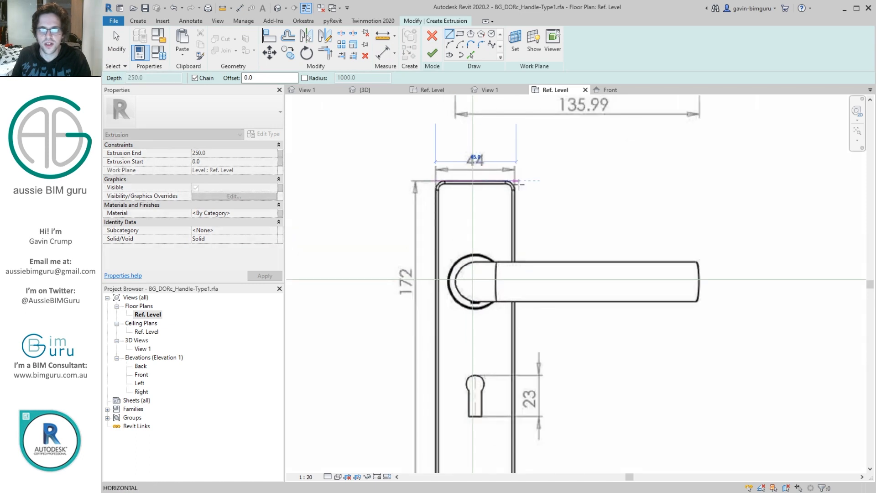
text(44)
key(Return)
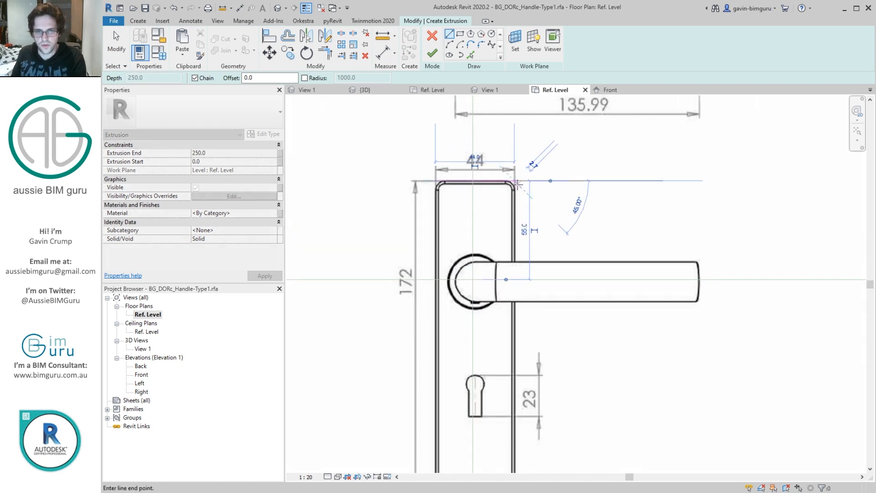
Step: Complete the rectangular backplate outline with a 172 long side, a 44 bottom edge and a closing side
middle_drag(491, 348, 521, 212)
text(172)
key(Return)
text(44)
key(Return)
middle_drag(469, 137, 469, 274)
click(465, 182)
Step: Move the whole backplate outline vertically so its top edge lies 55 above the horizontal central reference plane
scroll(466, 182, down, 2)
scroll(466, 182, down, 1)
key(Escape)
drag(449, 160, 547, 383)
scroll(469, 205, up, 5)
key(m)
key(v)
click(462, 158)
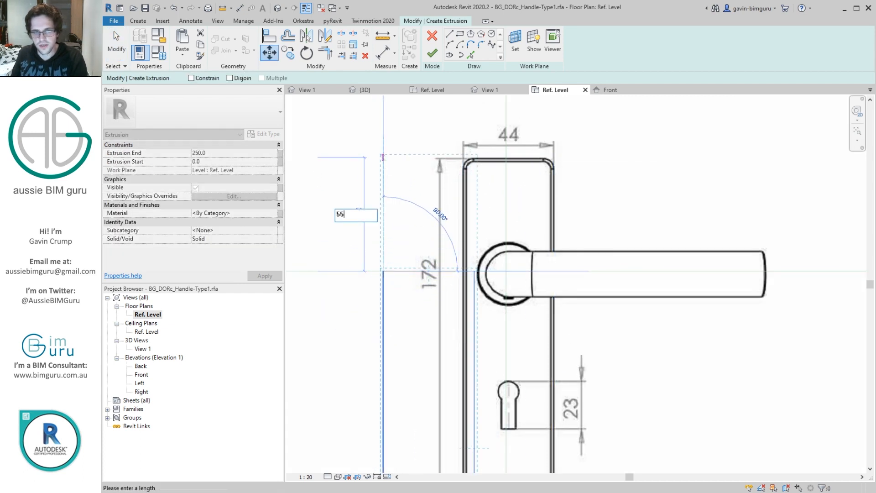
text(55)
key(Return)
Step: Move the backplate outline sideways so the midpoint of its top edge sits on the vertical central reference plane
key(m)
key(v)
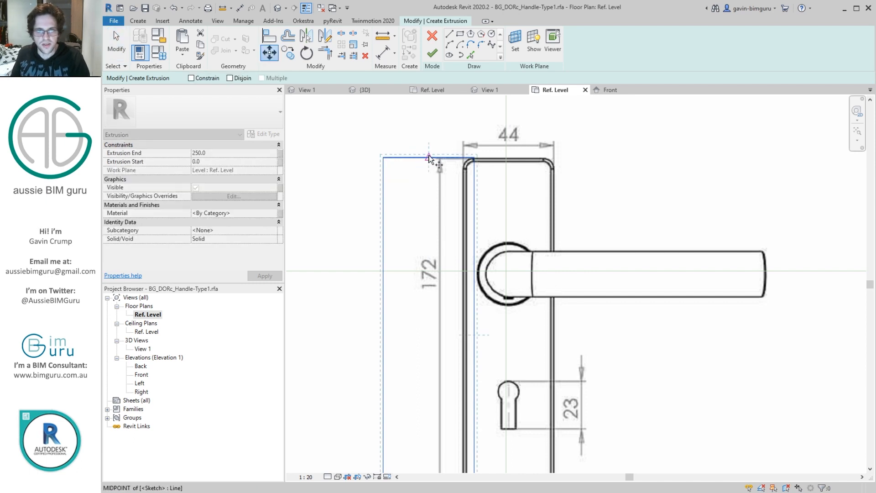
click(507, 157)
scroll(536, 244, down, 2)
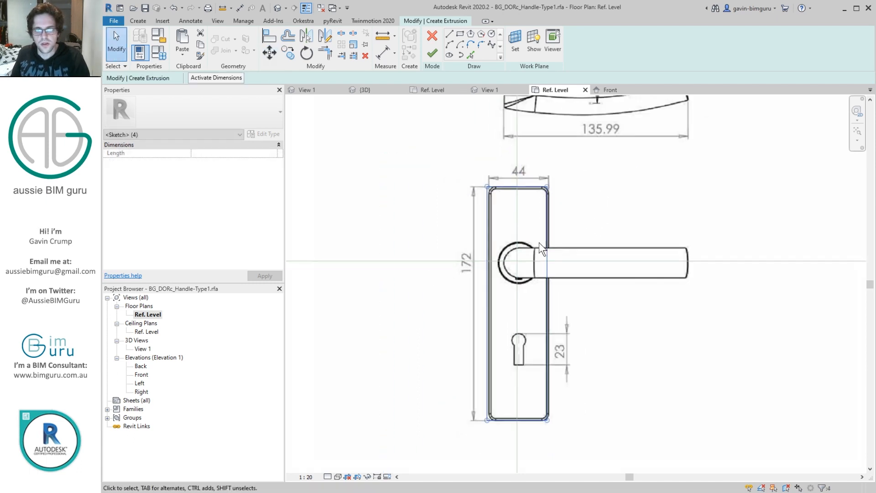
middle_drag(538, 246, 483, 168)
Step: Sketch a guide line about 40 long up from the backplate's bottom midpoint, continuing into half the keyhole's base and its right side
click(451, 35)
scroll(469, 275, up, 3)
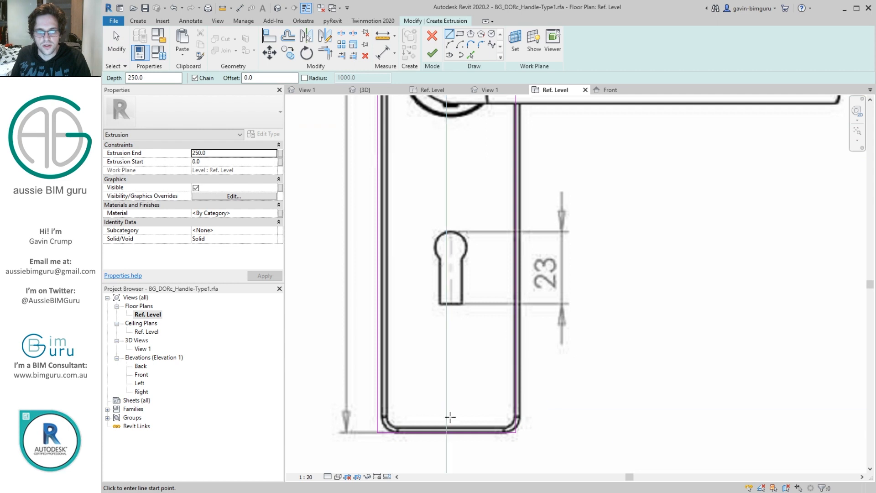
click(446, 433)
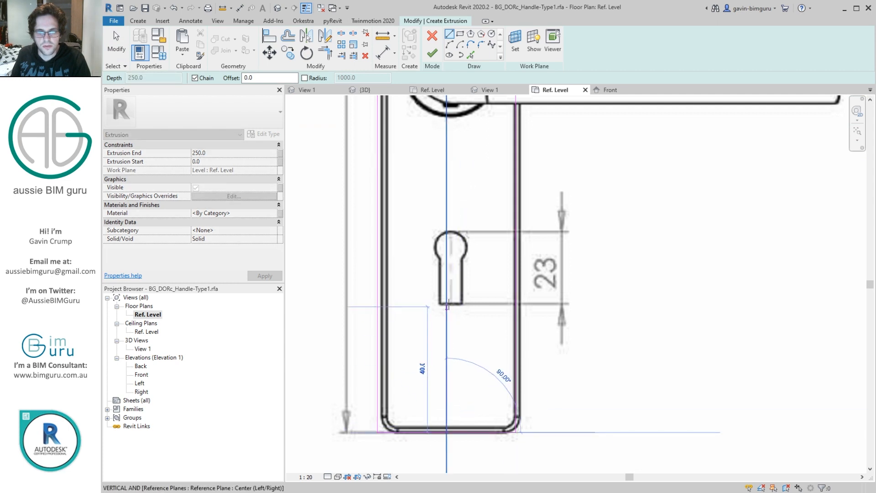
click(446, 307)
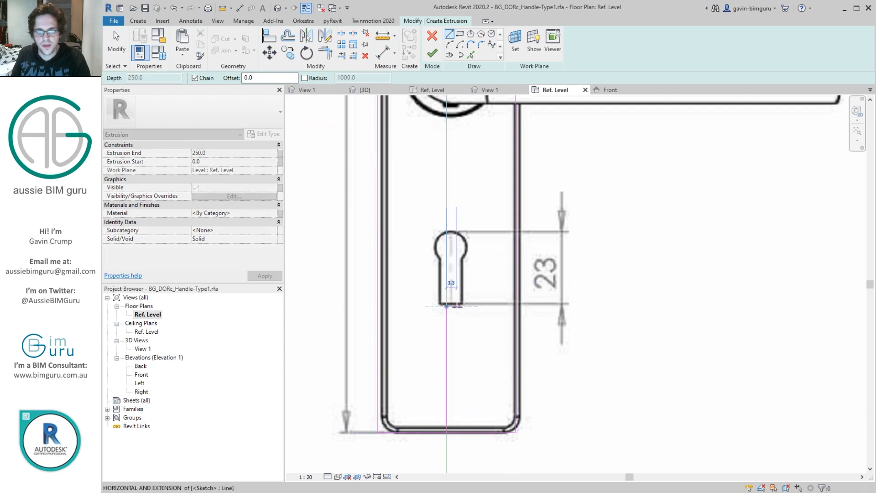
click(458, 306)
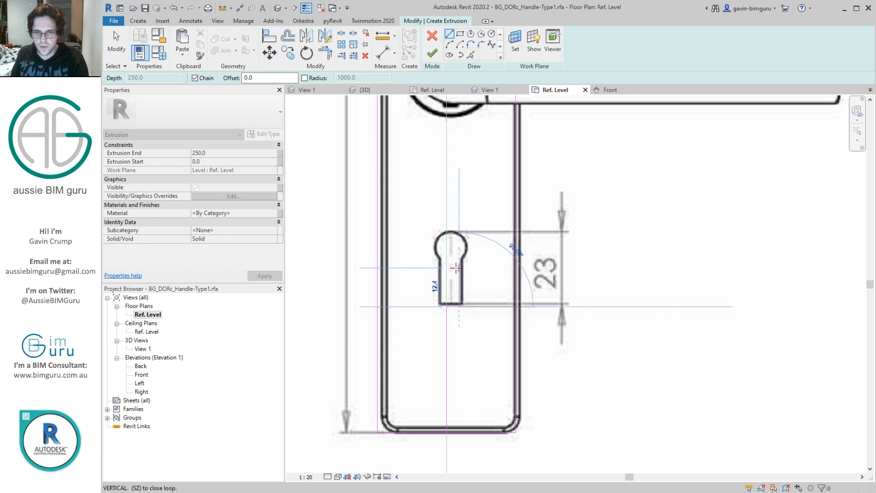
click(457, 260)
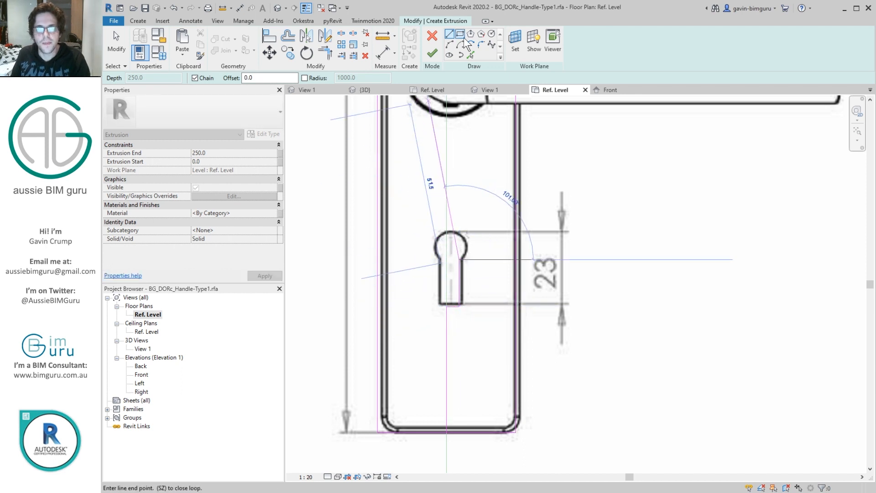
key(Escape)
key(Escape)
Step: Mirror a copy of the keyhole's half outline about the vertical central reference plane
click(458, 289)
click(325, 36)
click(447, 264)
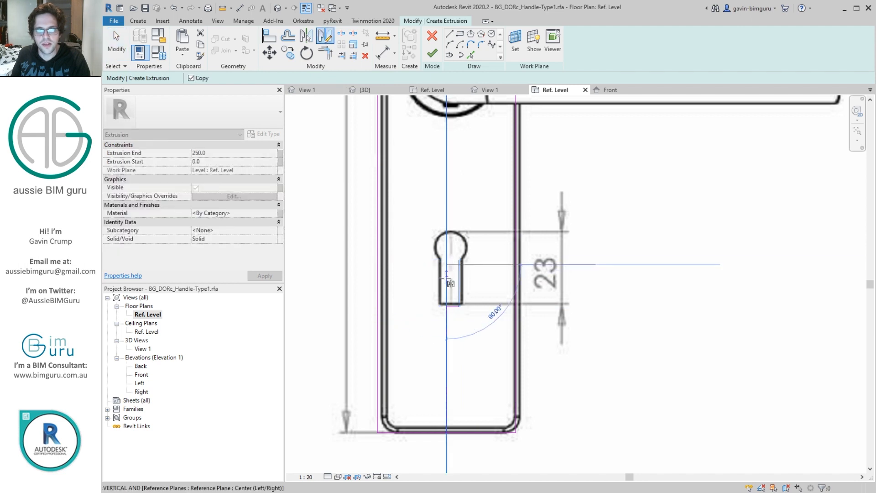
click(445, 280)
key(t)
key(r)
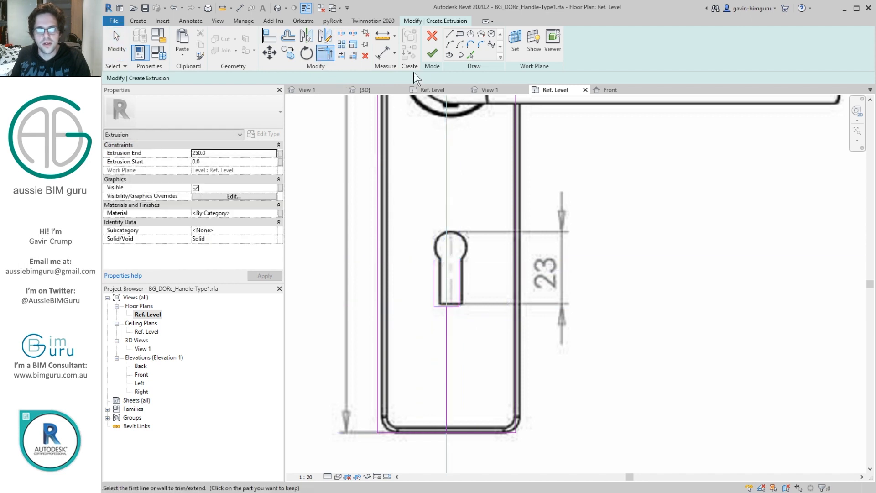
Step: Try to close the keyhole with a radius 4 arc across the tops of its two sides
click(450, 44)
click(434, 260)
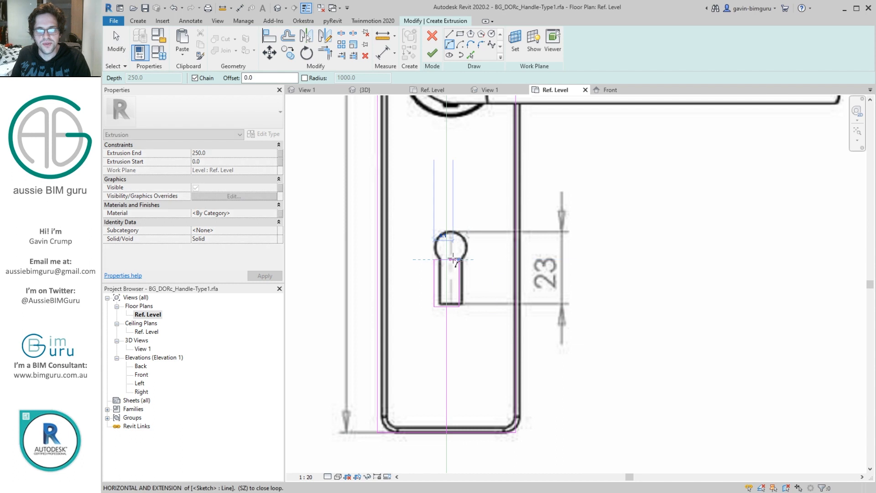
click(457, 259)
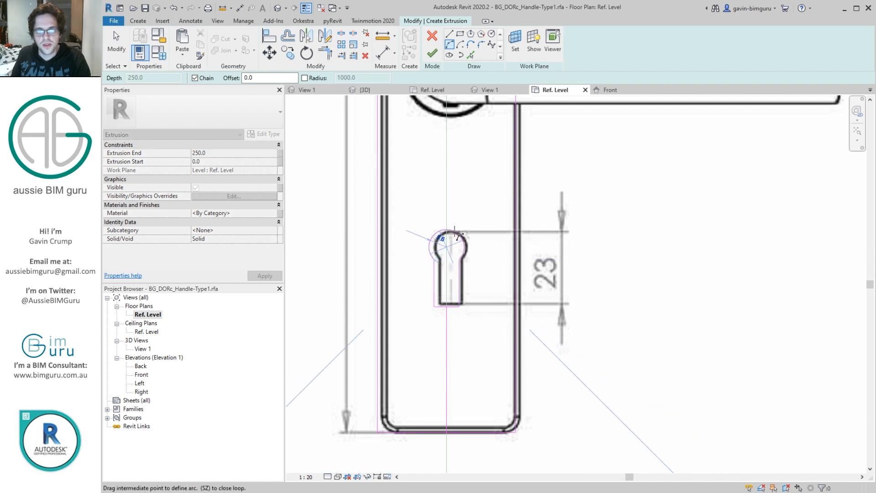
text(4)
key(Return)
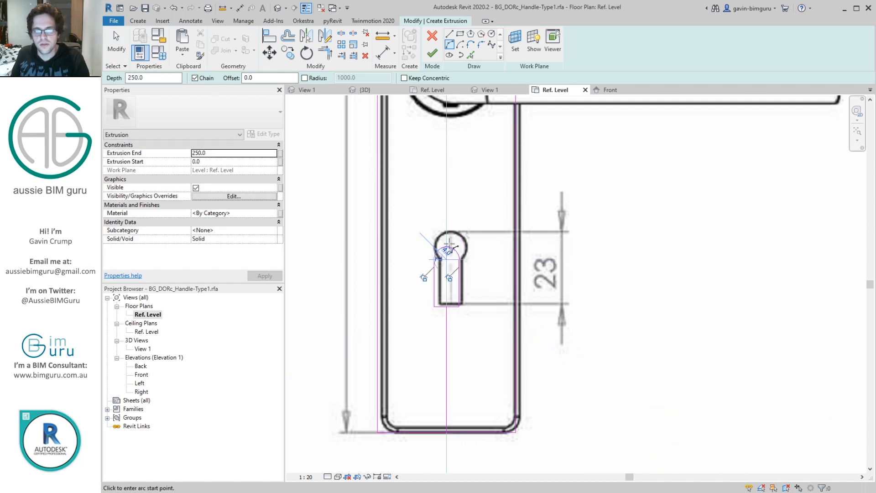
Step: Close the keyhole outline with a larger arc between the tops of its sides, following the rounded head in the image
click(436, 260)
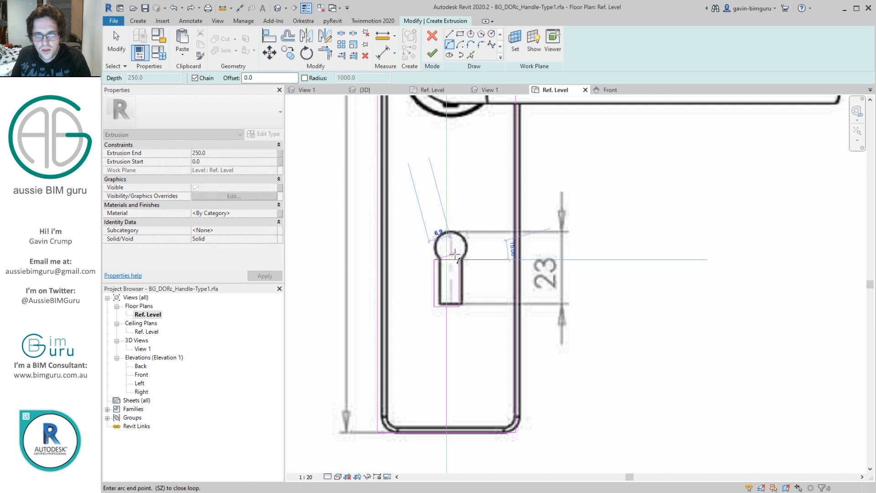
key(Escape)
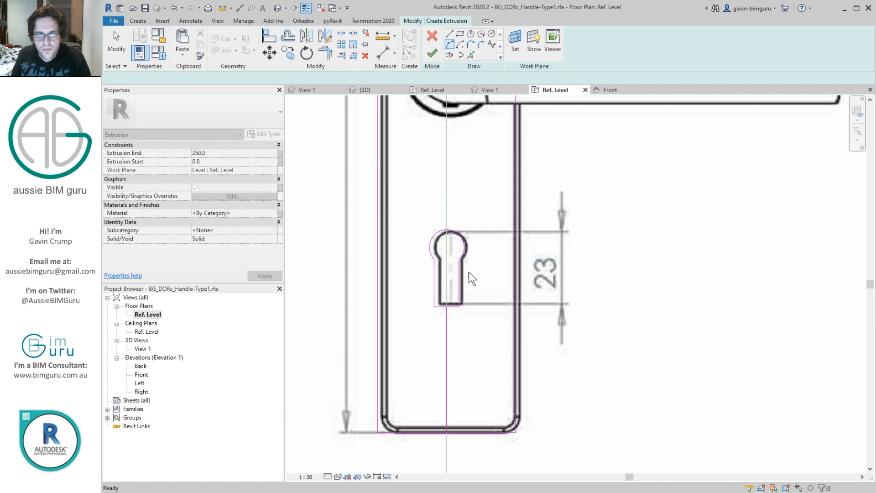
key(Escape)
scroll(450, 255, down, 3)
middle_drag(474, 183, 488, 305)
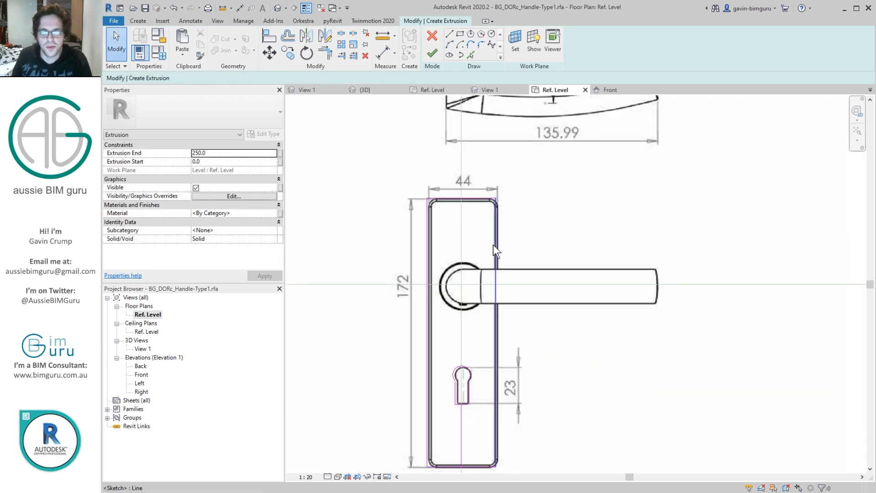
Step: Delete the vertical guide line below the keyhole and finish the backplate extrusion sketch
scroll(491, 223, down, 1)
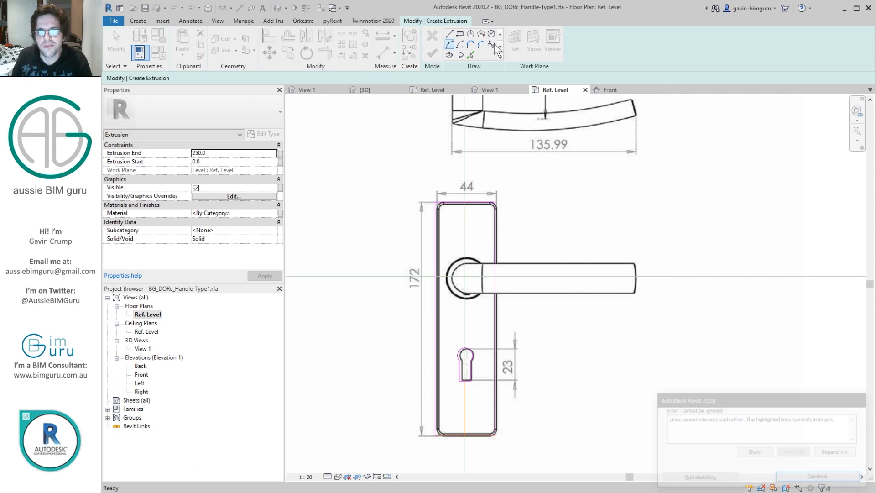
click(820, 477)
key(t)
key(r)
scroll(464, 383, up, 1)
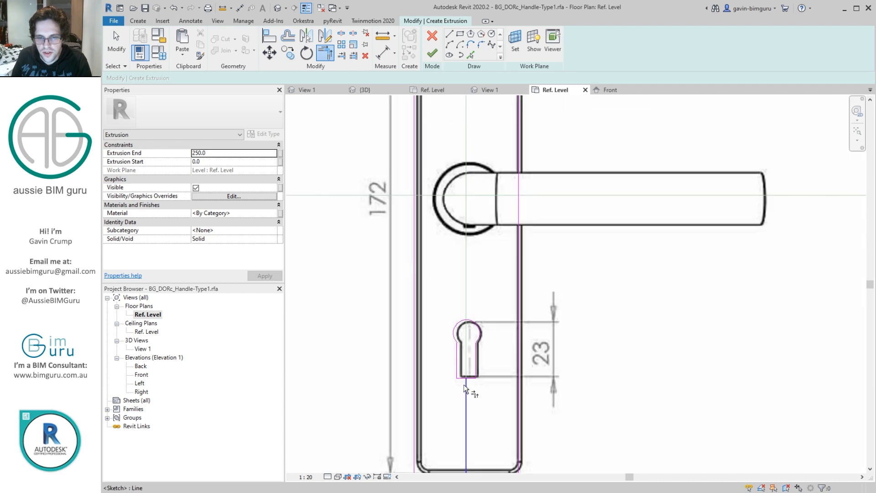
scroll(464, 384, up, 3)
key(Escape)
scroll(469, 385, down, 4)
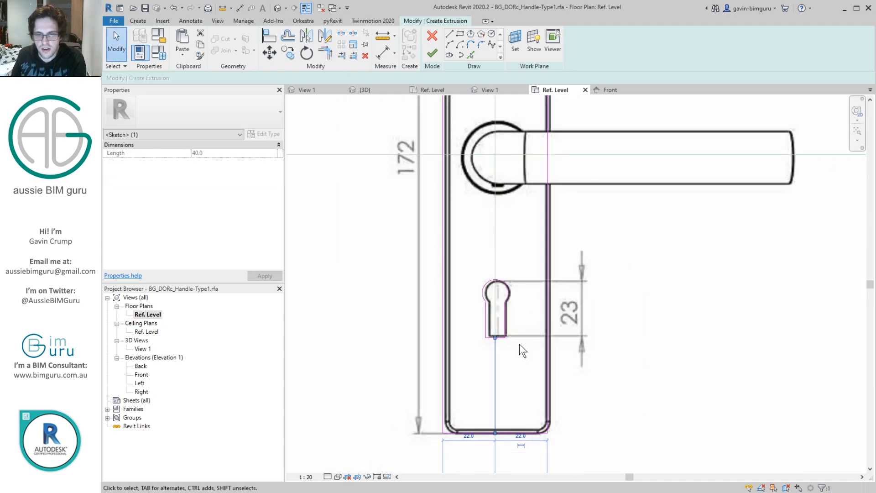
click(433, 53)
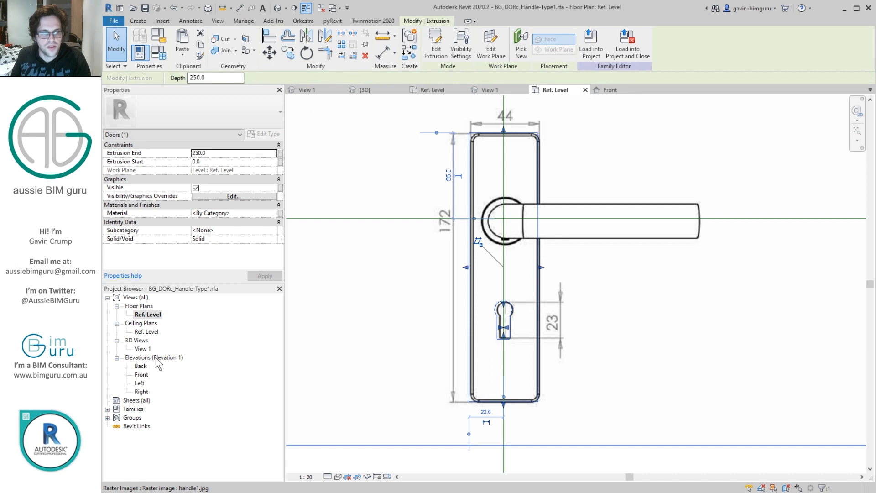
Step: In the Front elevation, reduce the backplate extrusion's depth to 7 to match the plate thickness in the image
double_click(142, 376)
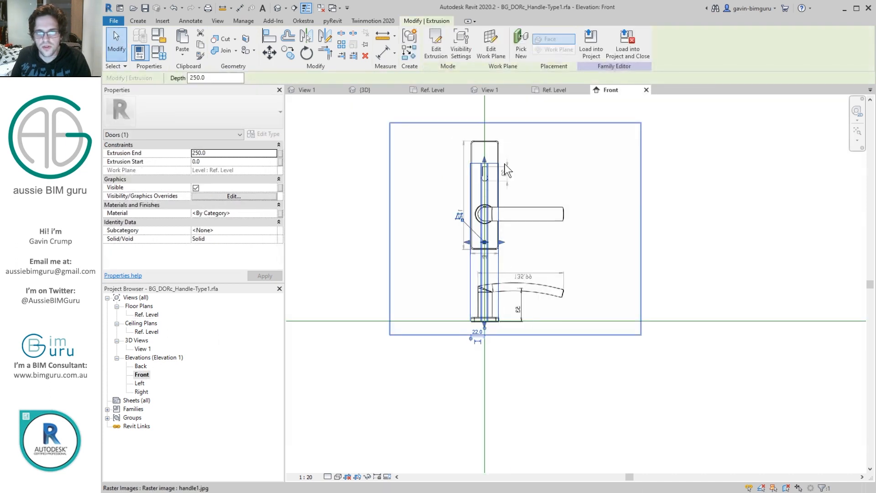
drag(489, 170, 487, 318)
scroll(487, 315, up, 5)
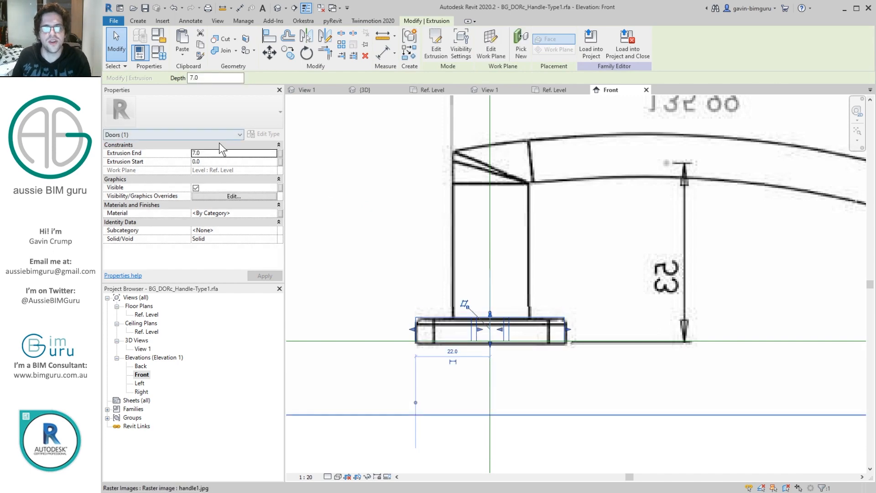
click(222, 155)
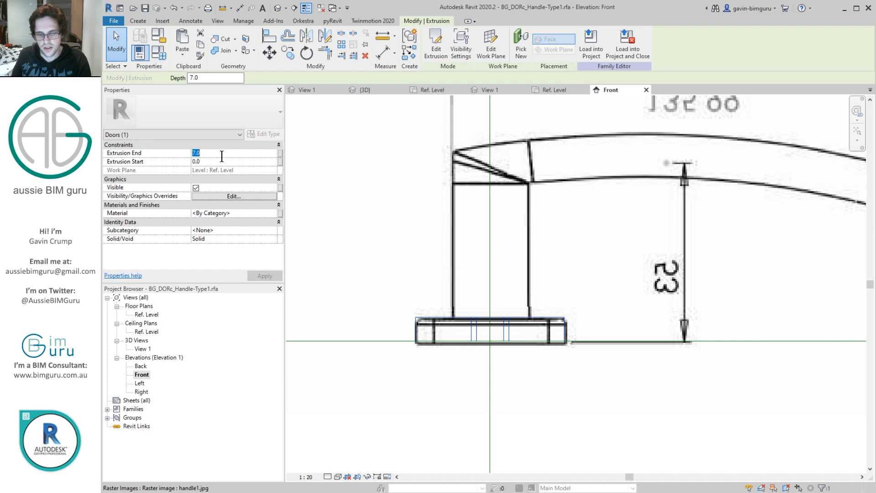
scroll(522, 263, down, 5)
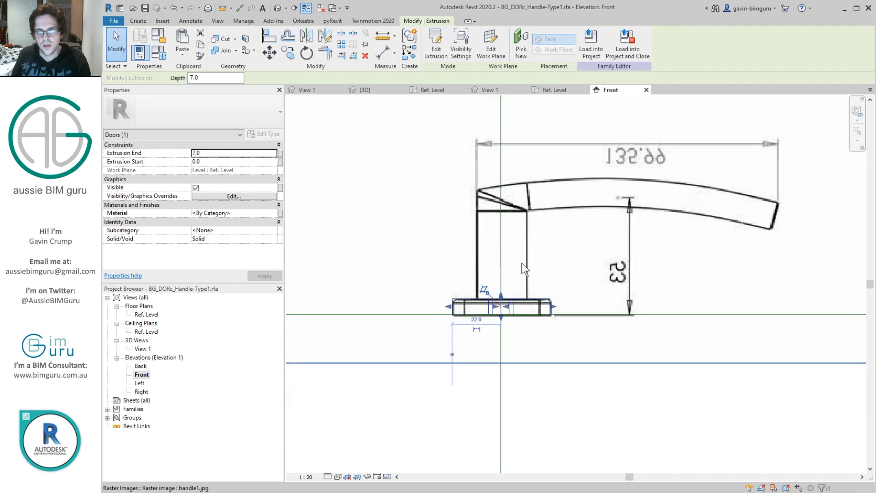
key(Escape)
Step: Start an extrusion in the Front elevation and trace the stem's vertical centreline and a centre arc along the lever to its tip
click(138, 20)
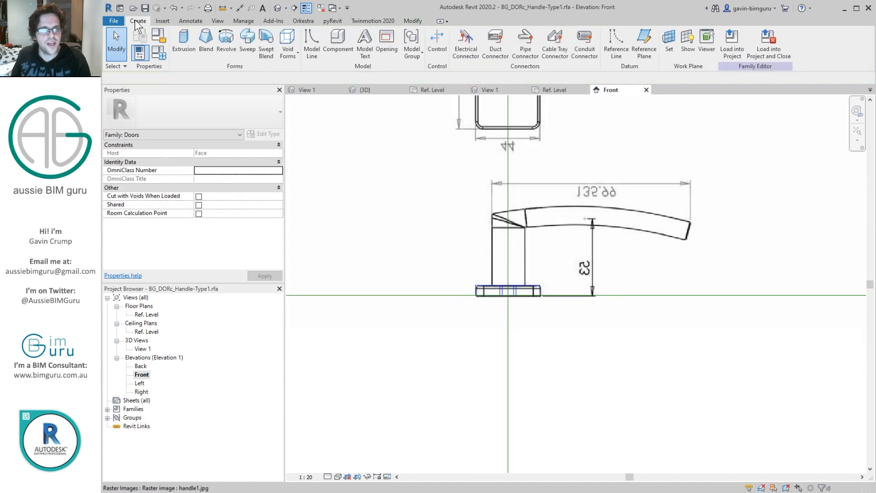
click(183, 43)
scroll(508, 283, up, 5)
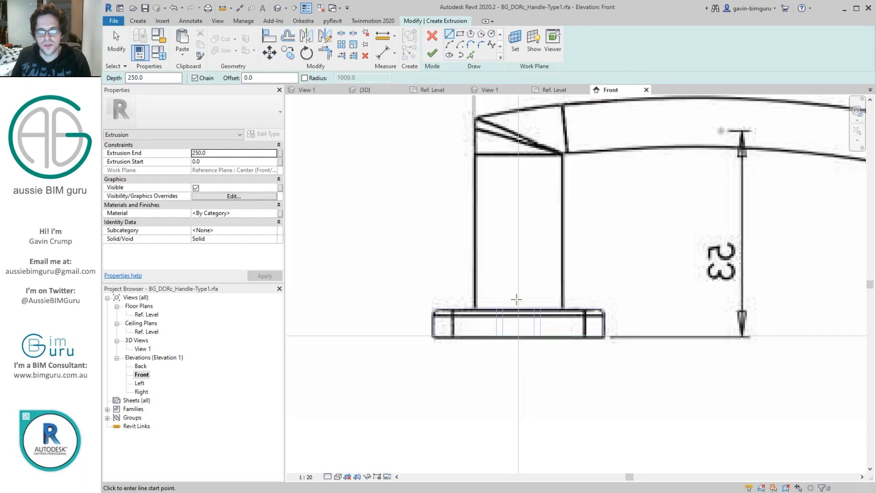
click(519, 309)
click(518, 133)
middle_drag(657, 112, 539, 141)
click(450, 45)
middle_drag(659, 140, 473, 160)
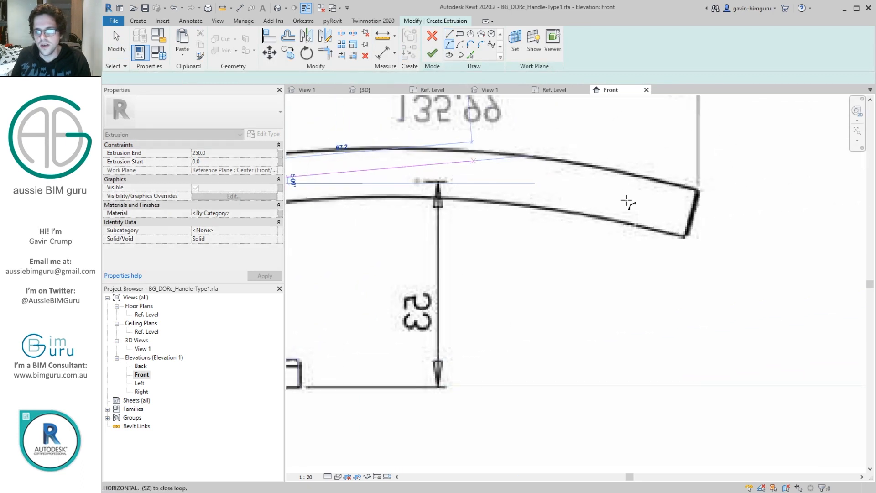
click(693, 209)
click(528, 180)
Step: Measure the distance from the lever's centre arc up to its upper edge in the image
scroll(681, 208, down, 2)
click(449, 34)
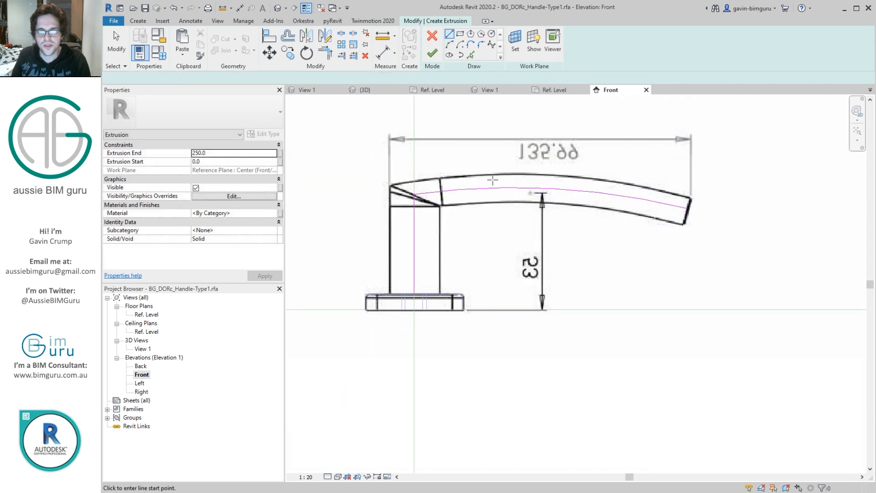
scroll(493, 184, up, 3)
click(493, 195)
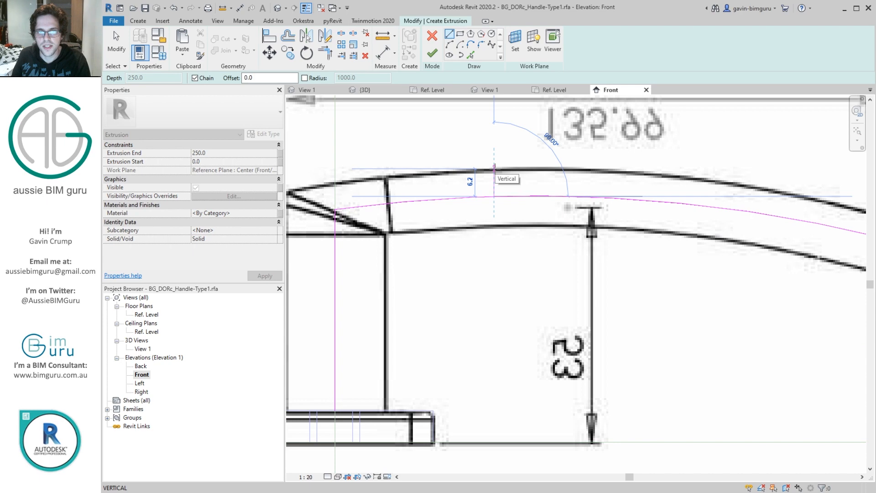
key(Escape)
Step: Offset the lever's centre arc by 5 and the stem's centreline by 10 to both sides as outline lines
click(470, 55)
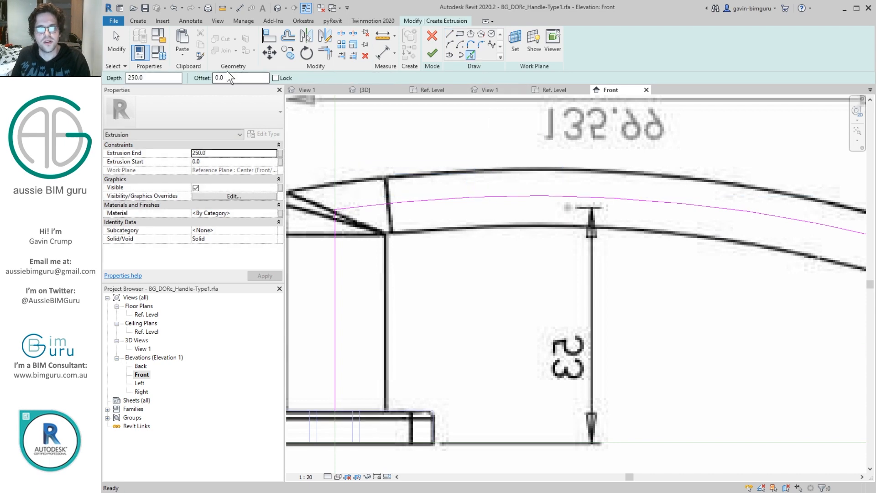
click(493, 192)
click(497, 197)
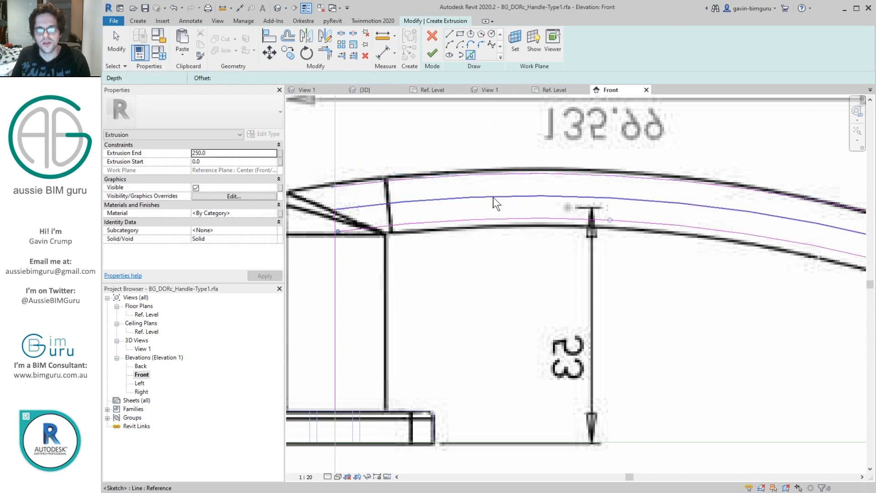
middle_drag(337, 282, 442, 209)
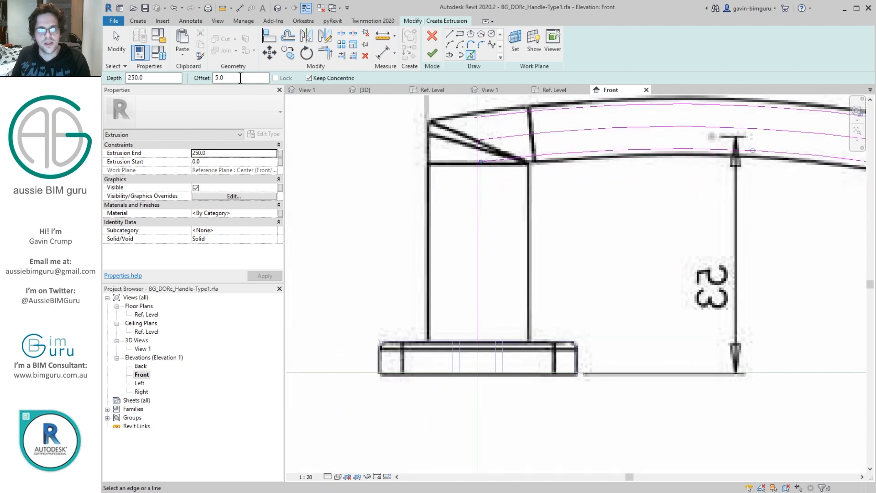
click(477, 215)
scroll(438, 154, down, 2)
Step: Trim the stem's outer side and the lever's upper arc so they meet in a corner
key(t)
key(r)
click(435, 156)
click(476, 130)
click(490, 132)
Step: Close the lever's free end with a straight line between the ends of its lower and upper arcs
click(449, 33)
scroll(808, 178, up, 1)
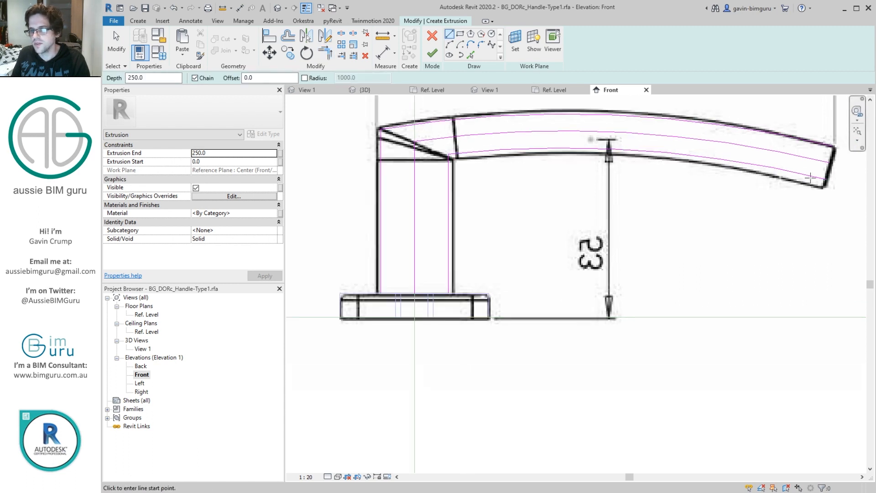
scroll(825, 179, up, 2)
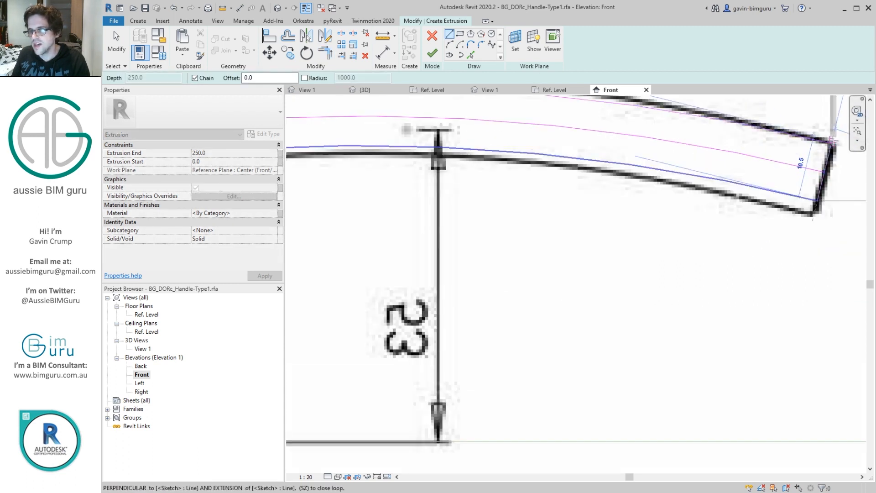
key(Escape)
key(Escape)
Step: Delete the lever's centre arc and the stem's centreline, and trim the stem's inner side to the lower arc
scroll(798, 178, down, 2)
click(797, 172)
key(Delete)
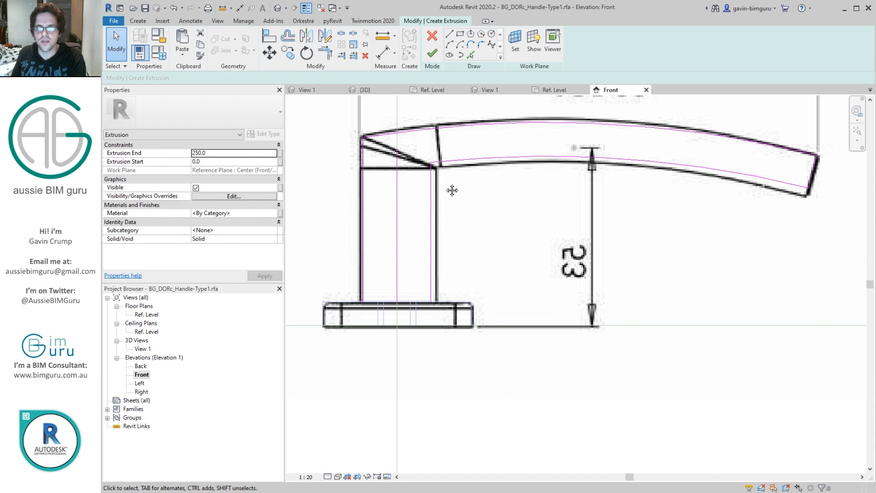
middle_drag(452, 190, 475, 189)
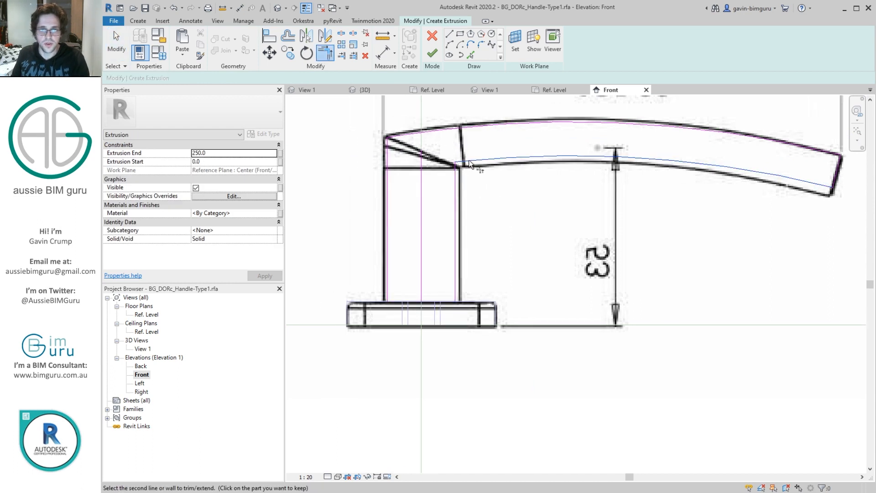
click(421, 170)
key(Delete)
Step: Close the stem's base with a line along the top of the backplate and finish the lever extrusion sketch
click(450, 35)
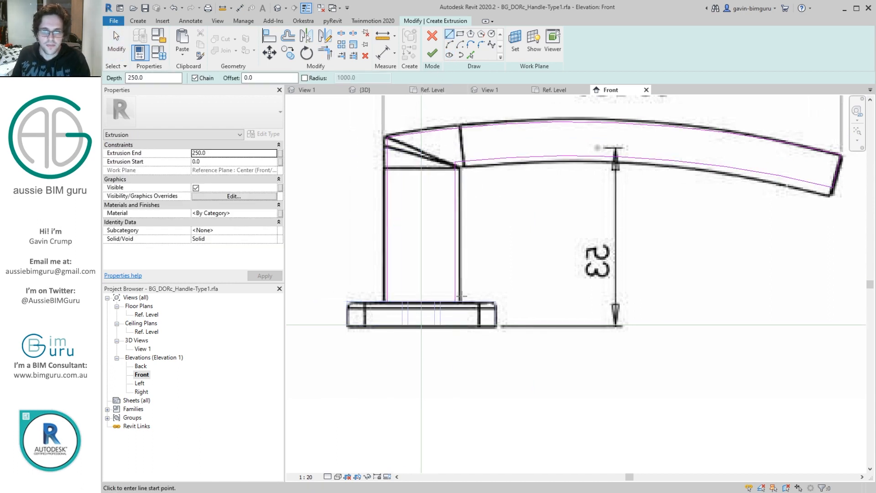
click(456, 300)
key(Escape)
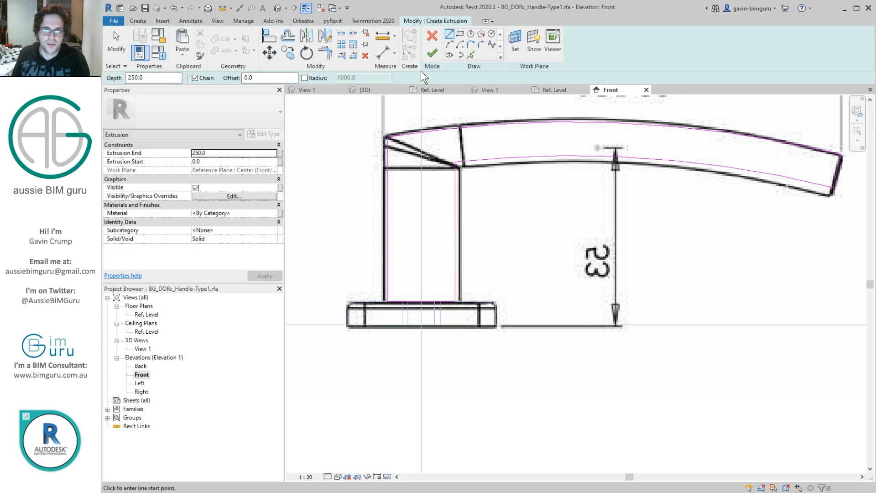
click(432, 53)
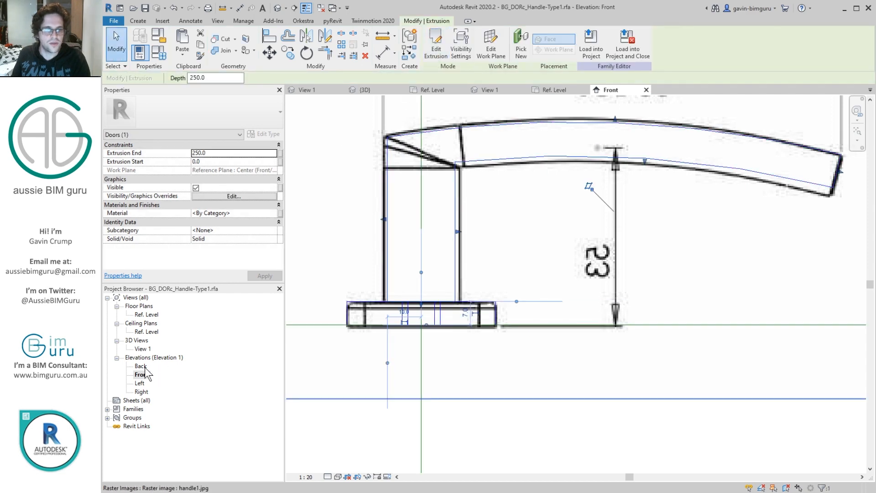
Step: In the Ref. Level floor plan, set the lever extrusion's start to -10 and its end to 10
double_click(147, 314)
drag(593, 202, 593, 202)
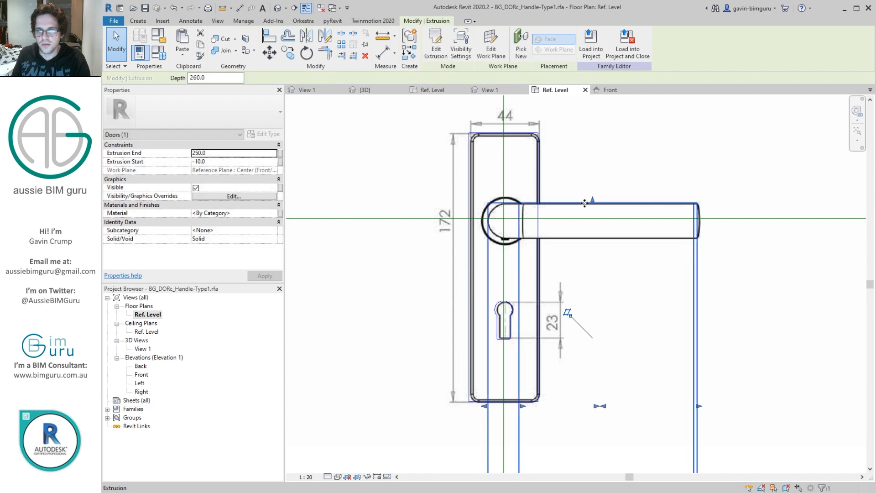
click(217, 157)
text(10)
key(Return)
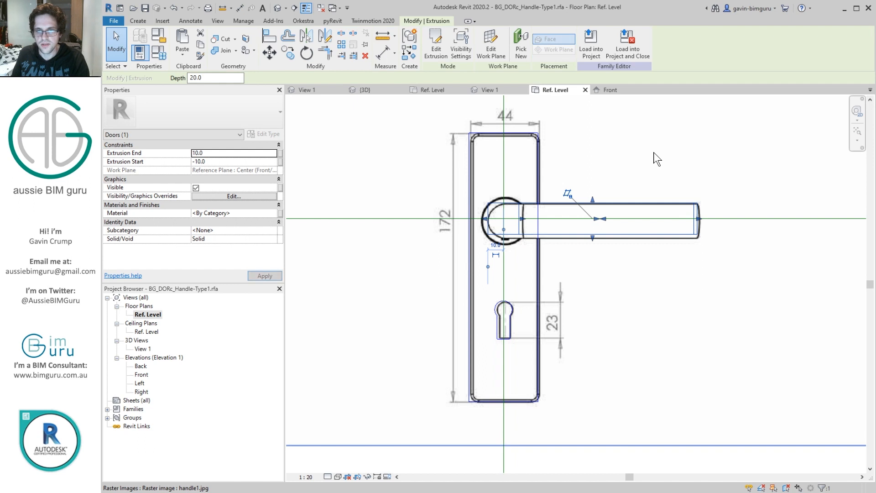
Step: Delete the placed reference images from the Ref. Level plan and the Front elevation
scroll(715, 232, down, 5)
click(800, 229)
key(Escape)
click(697, 181)
key(Delete)
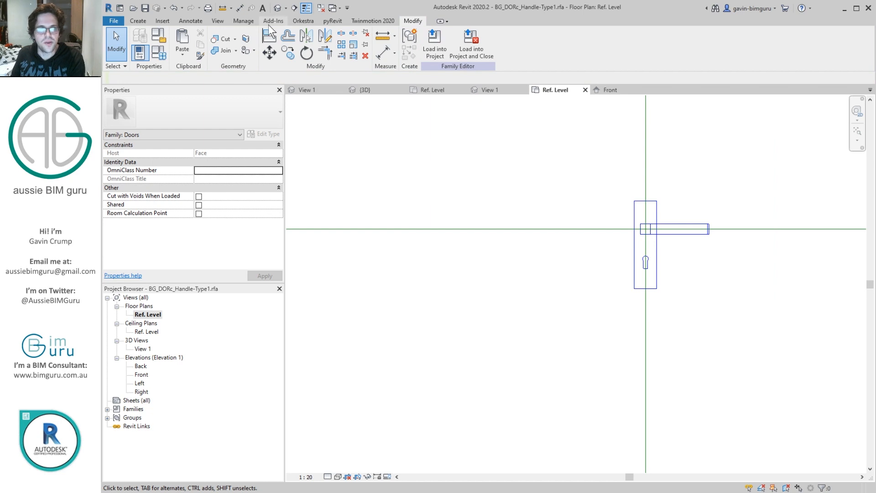
double_click(141, 374)
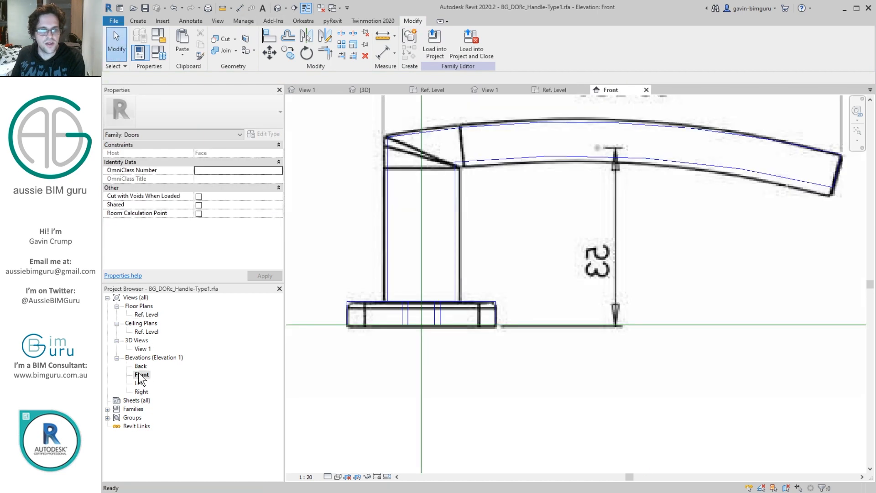
click(516, 142)
key(Delete)
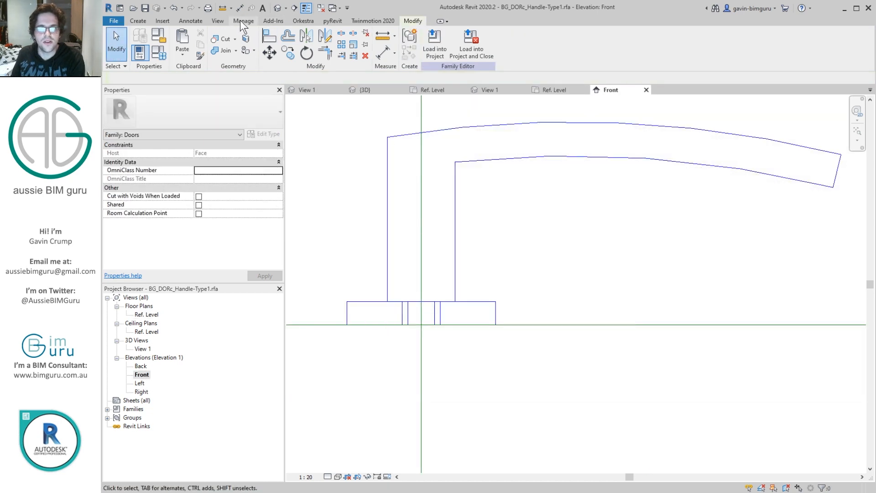
Step: Remove handle1.jpg from the family's managed images
click(241, 21)
click(456, 45)
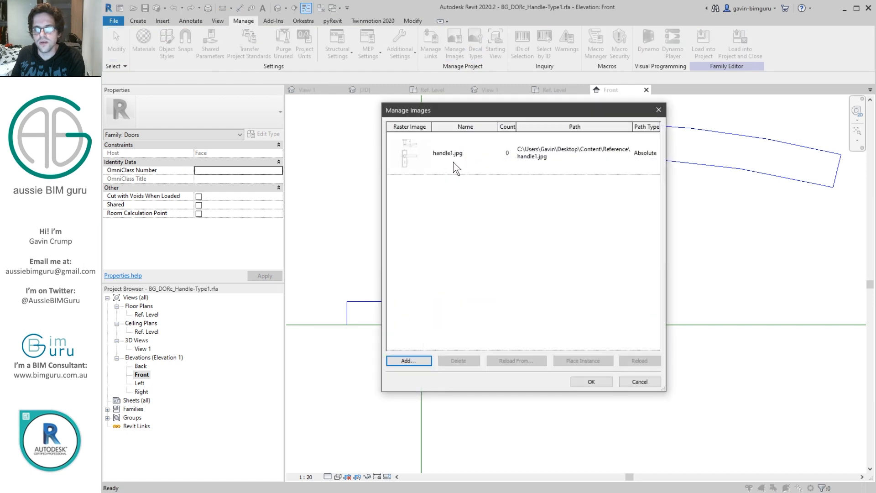
click(466, 362)
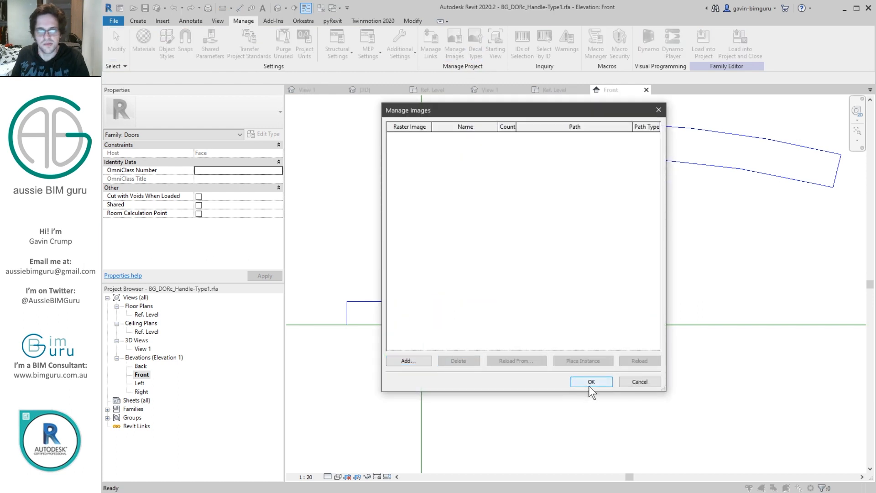
click(588, 383)
scroll(501, 287, down, 2)
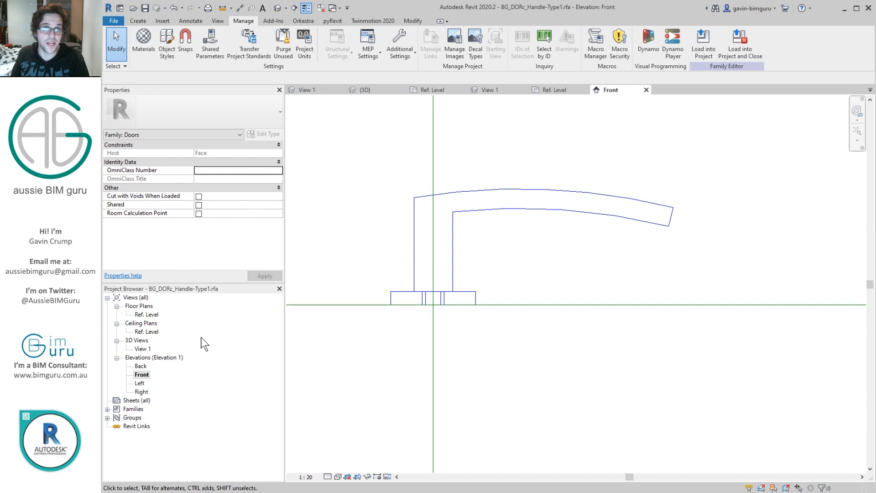
Step: In 3D View 1, show the crop region and extend its edge past the backplate to include the whole handle
double_click(143, 349)
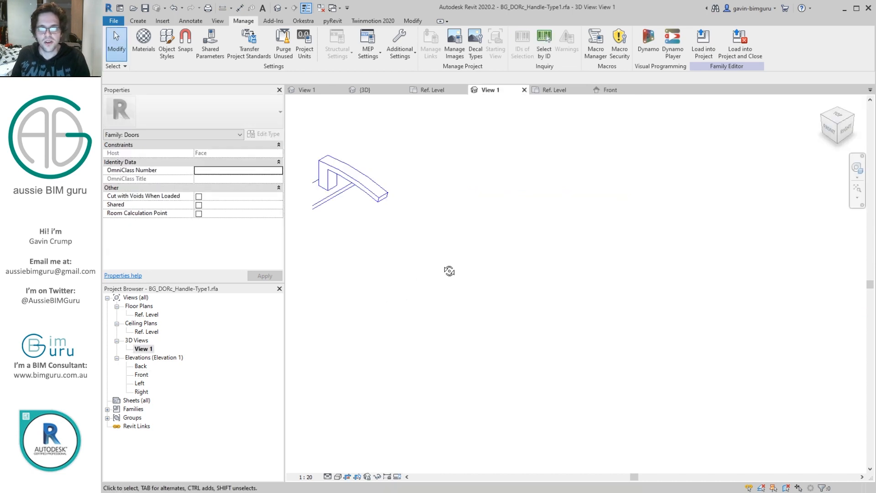
shift+middle_drag(449, 271, 377, 465)
click(354, 476)
scroll(447, 302, down, 2)
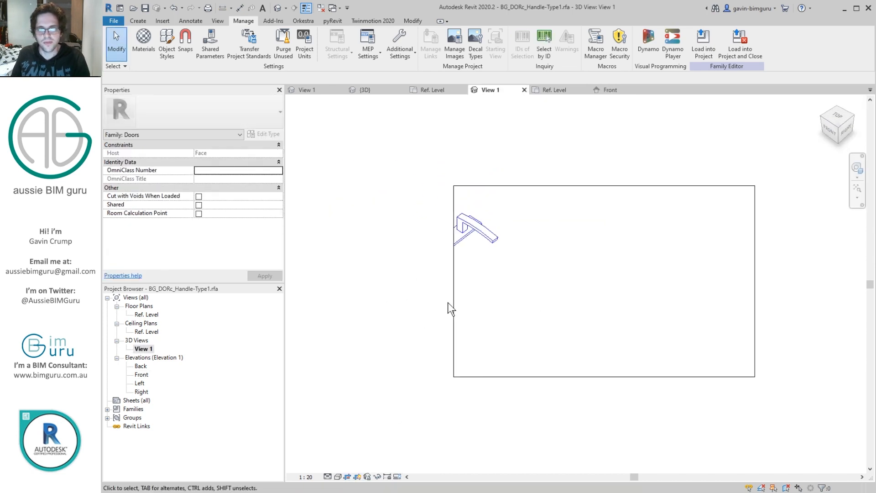
click(453, 293)
drag(453, 282, 434, 285)
scroll(446, 259, up, 4)
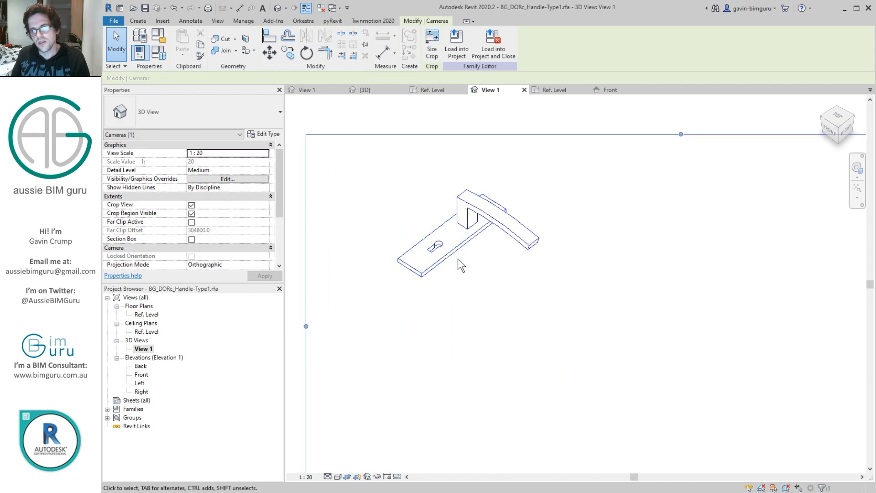
Step: Duplicate the backplate extrusion in place
click(456, 252)
scroll(442, 254, up, 1)
key(c)
key(o)
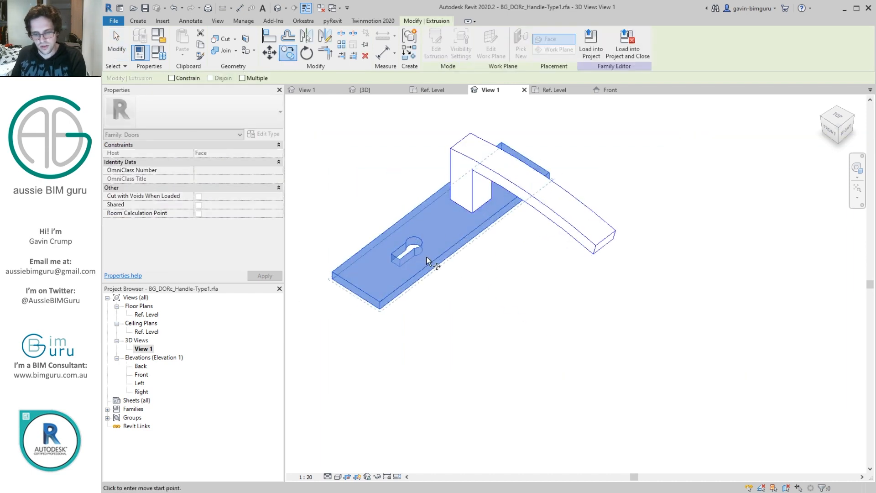
click(429, 259)
click(561, 124)
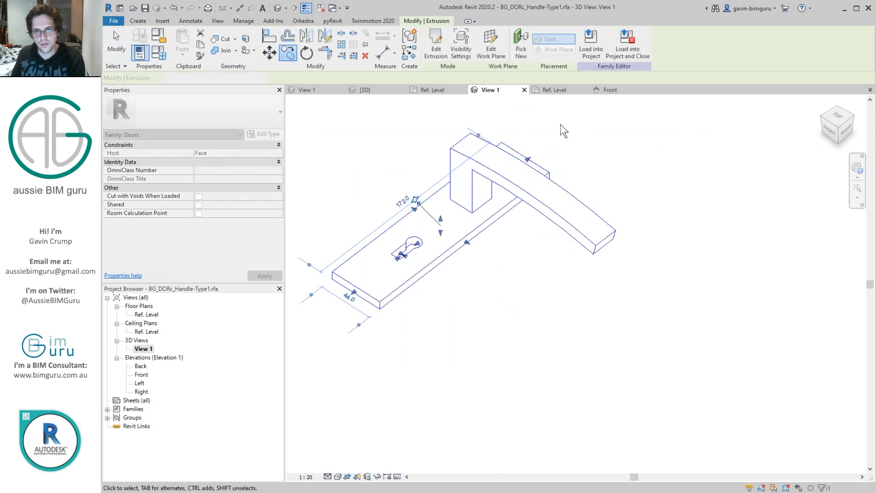
Step: Reduce the duplicate's sketch to the keyhole outline and set its extrusion end to 4 to form a recessed keyhole infill
click(437, 48)
click(432, 53)
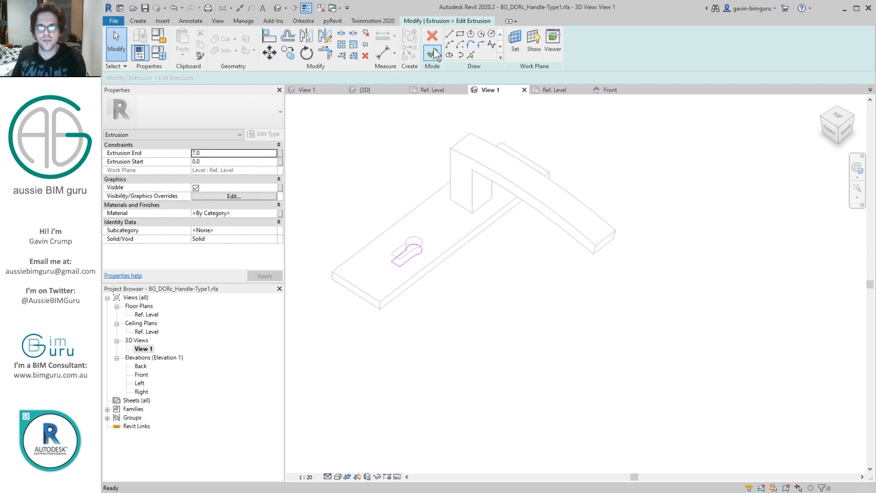
scroll(429, 239, up, 3)
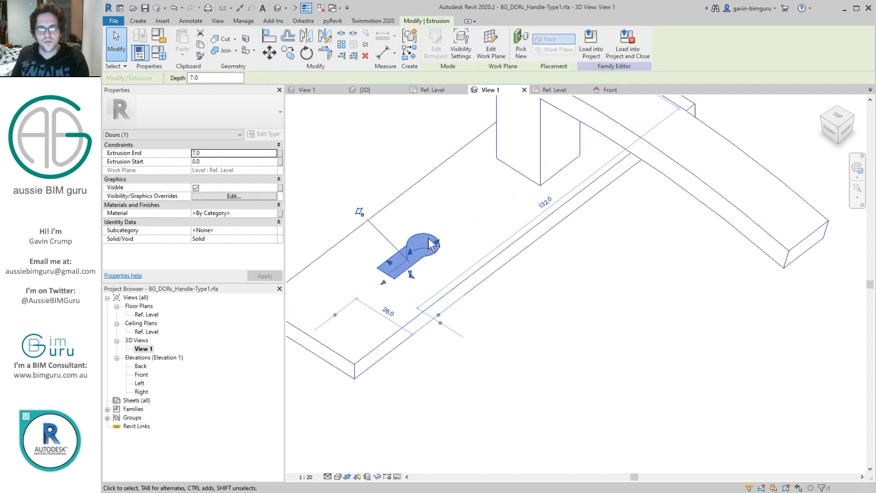
click(218, 152)
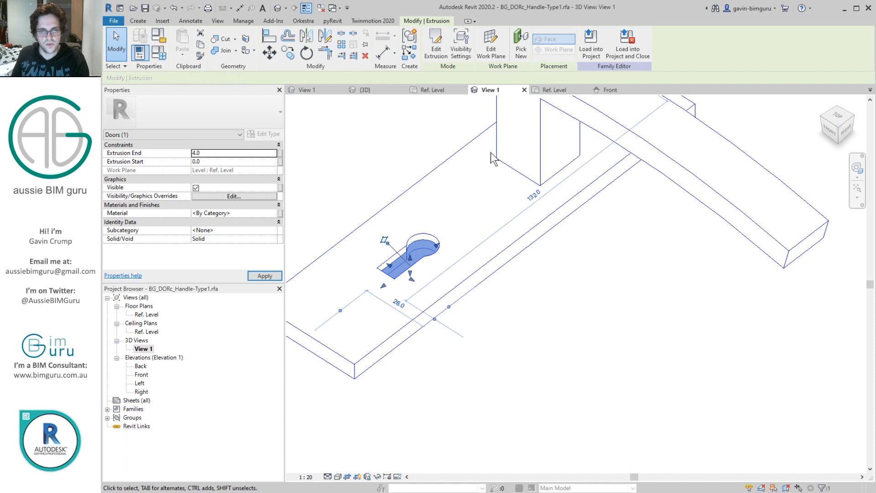
click(409, 133)
scroll(566, 316, down, 3)
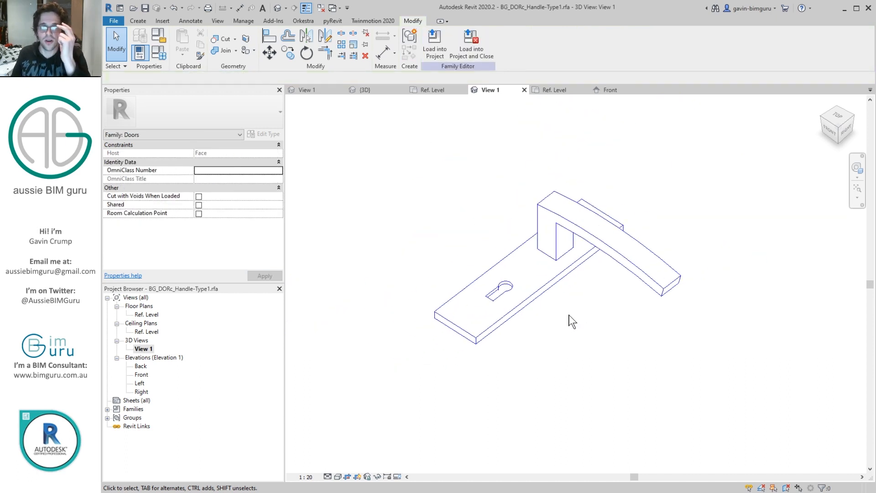
scroll(565, 311, down, 3)
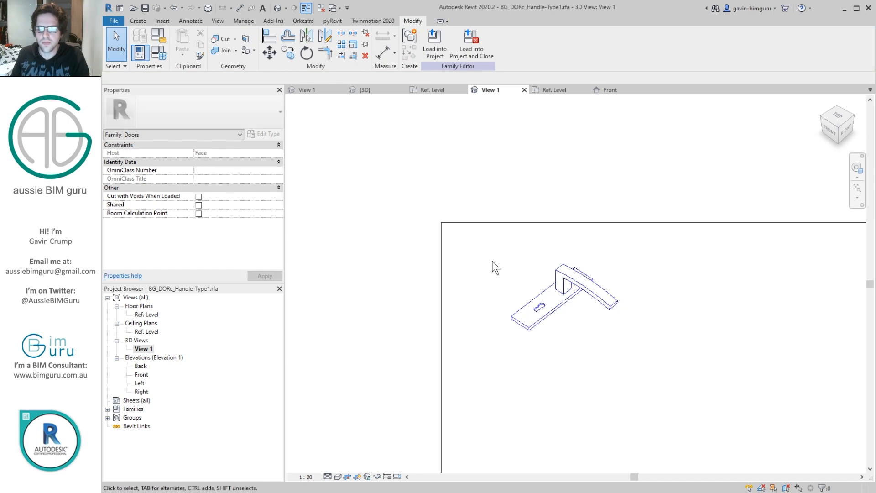
drag(479, 240, 648, 371)
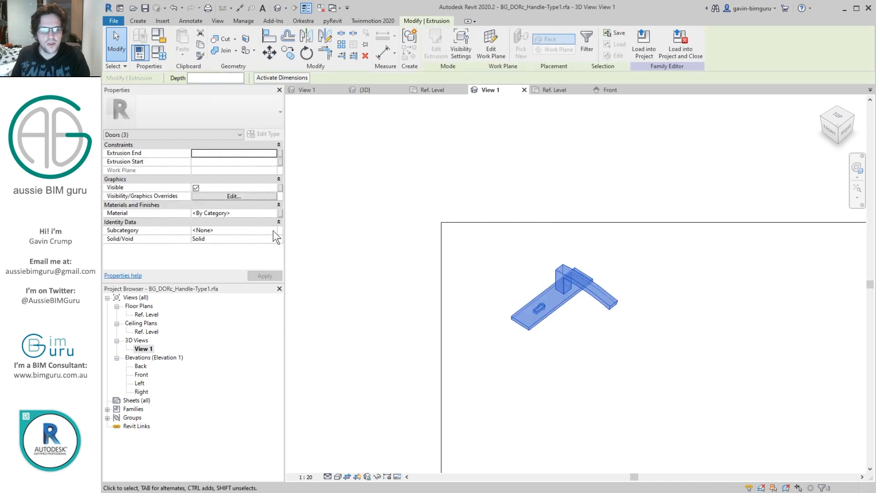
click(273, 231)
scroll(247, 240, down, 2)
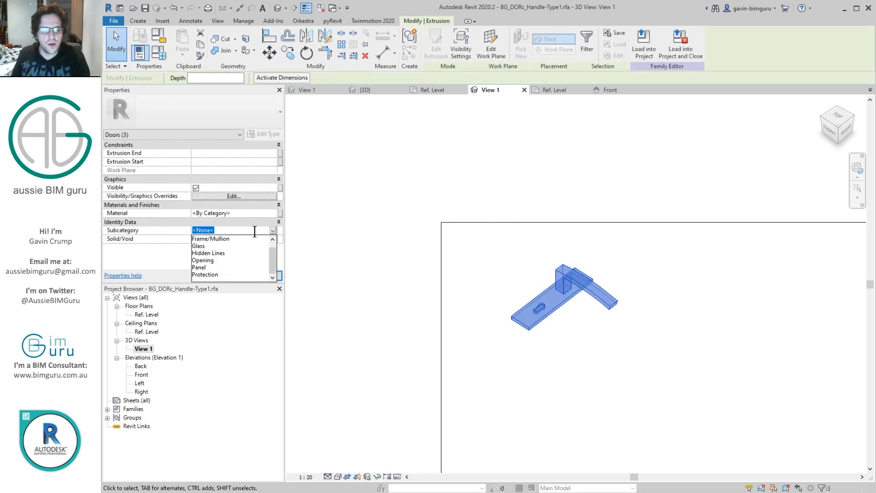
key(Escape)
key(Escape)
Step: Rename the Protection subcategory of Doors to Hardware in the family's object styles
click(243, 20)
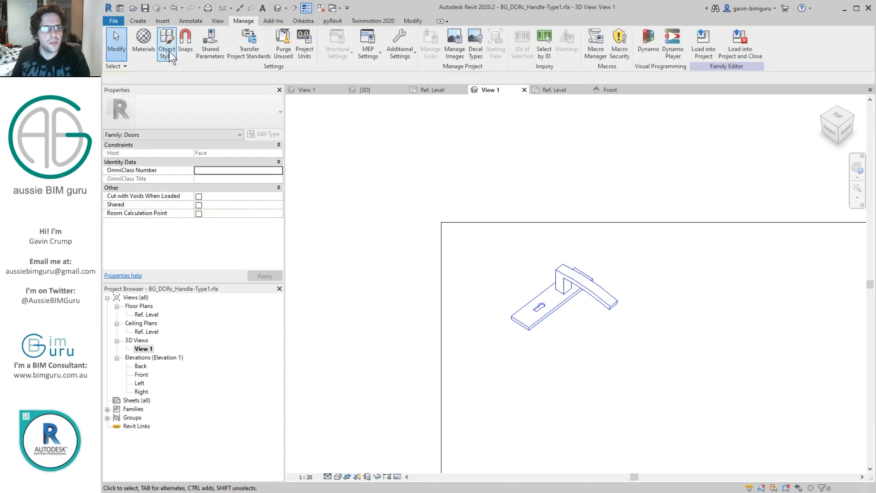
click(167, 48)
click(188, 123)
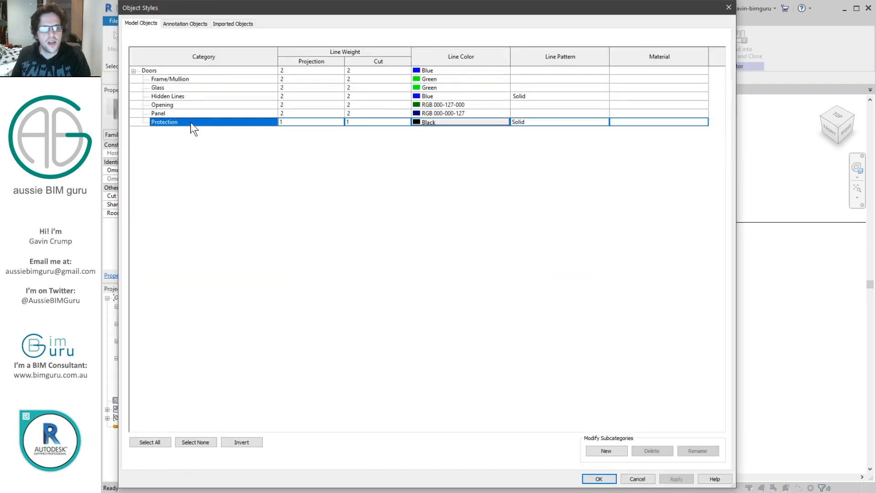
click(709, 450)
text(H)
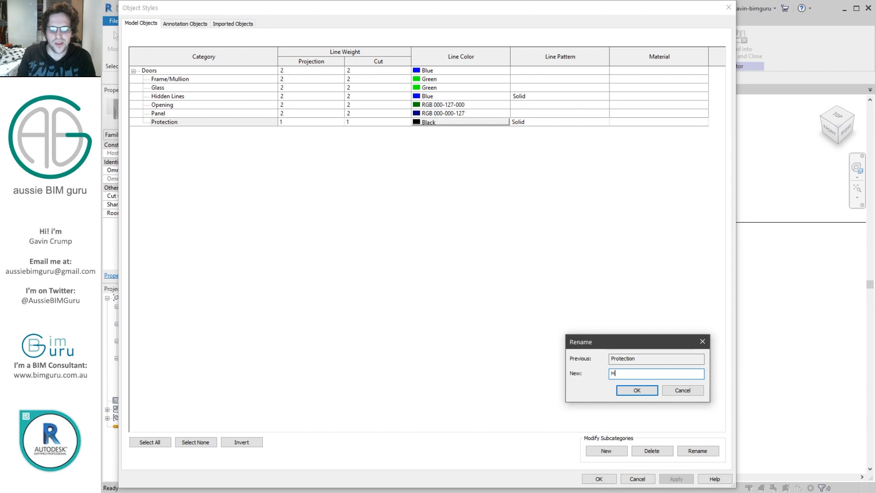
text(ardware)
click(637, 390)
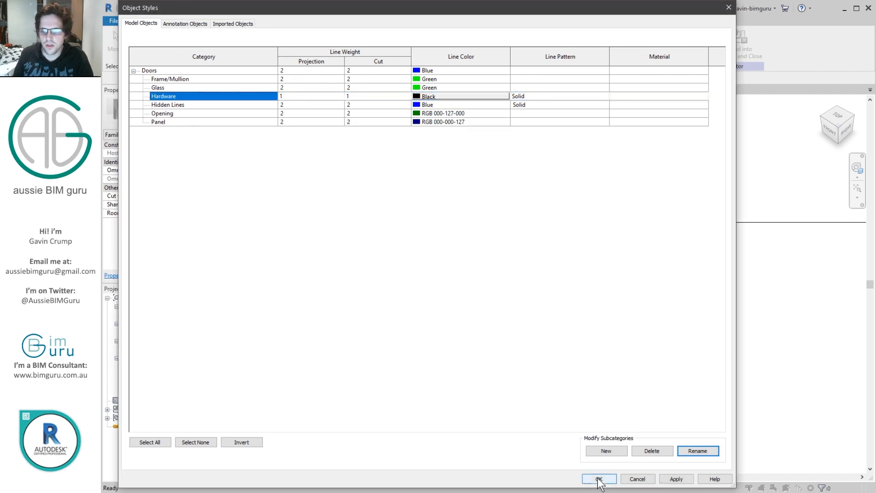
click(599, 478)
Step: Assign the three handle solids to the Hardware subcategory and associate their material with the Protection finish parameter
drag(474, 240, 635, 367)
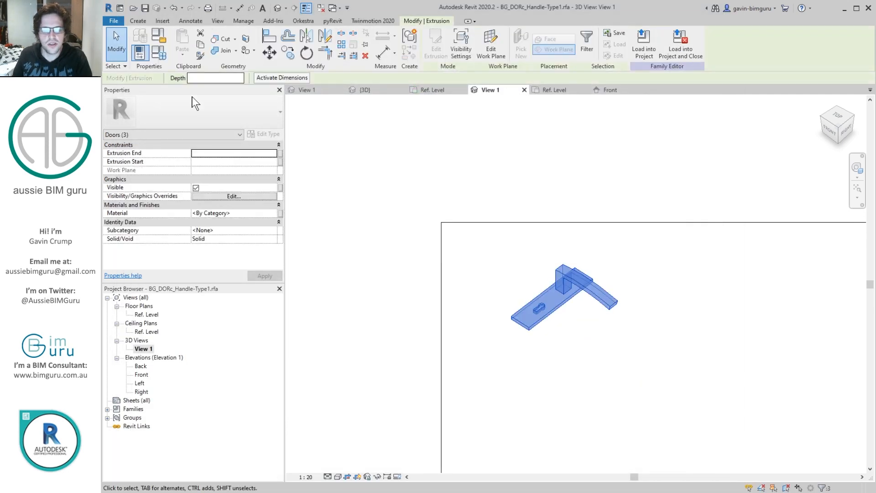
click(272, 230)
click(223, 261)
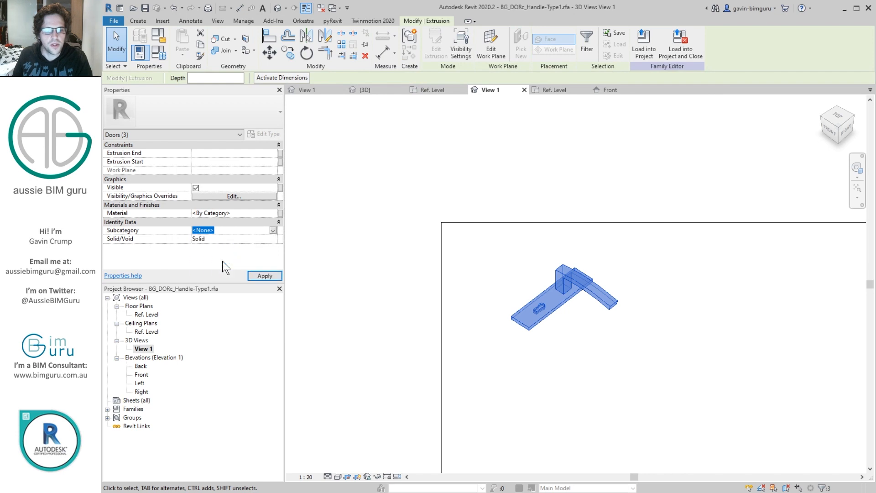
click(280, 213)
click(584, 188)
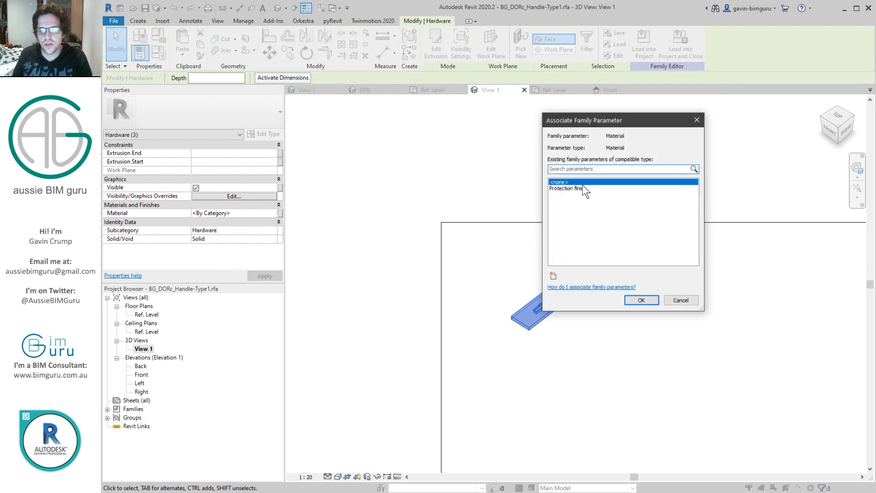
click(641, 299)
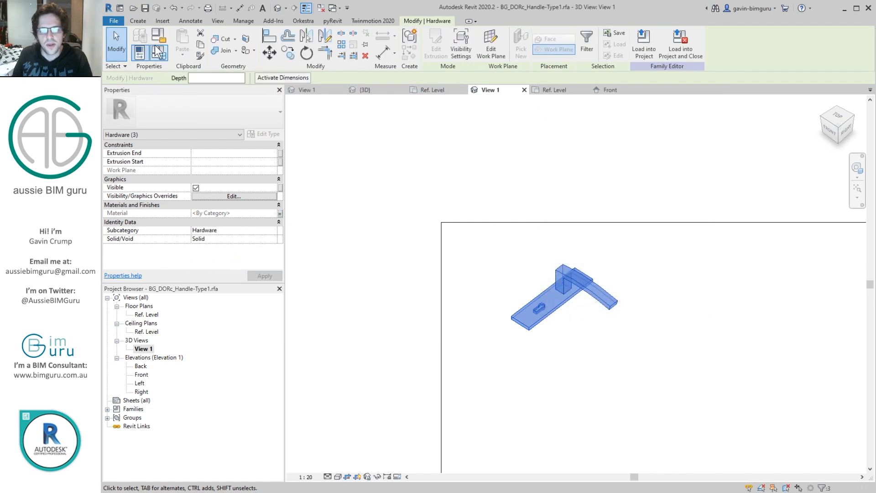
Step: Rename the family parameter Protection finish to Hardware finish
click(140, 52)
click(301, 188)
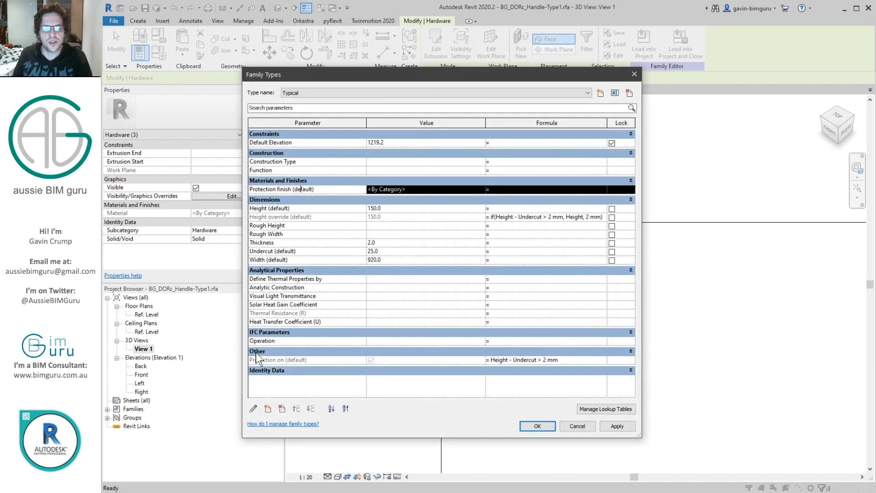
click(254, 408)
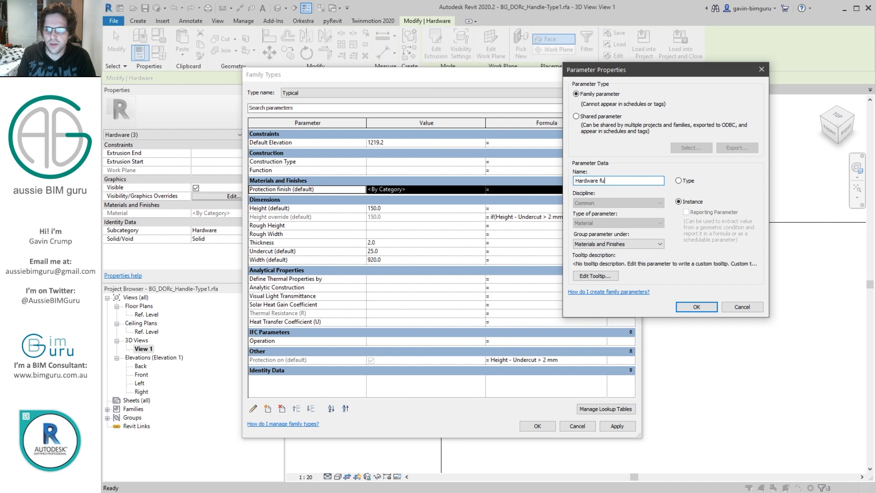
key(Return)
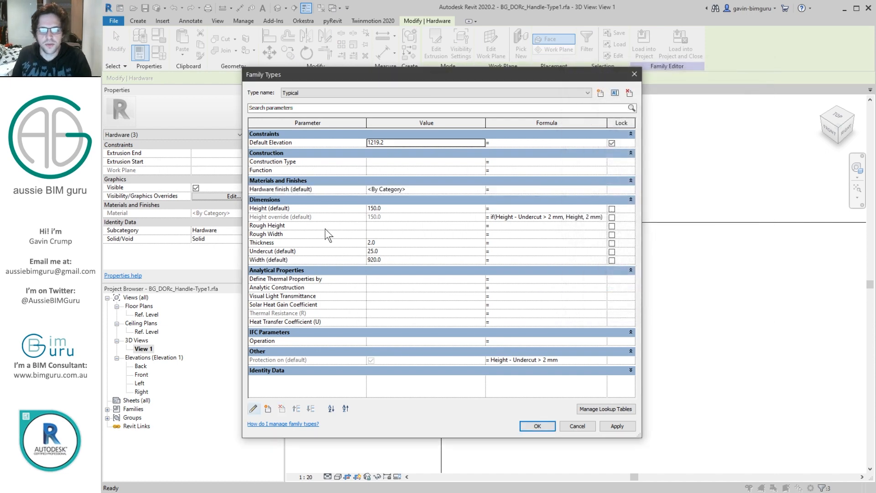
Step: Delete the family parameters Height override, Undercut and Protection on
click(302, 215)
click(281, 407)
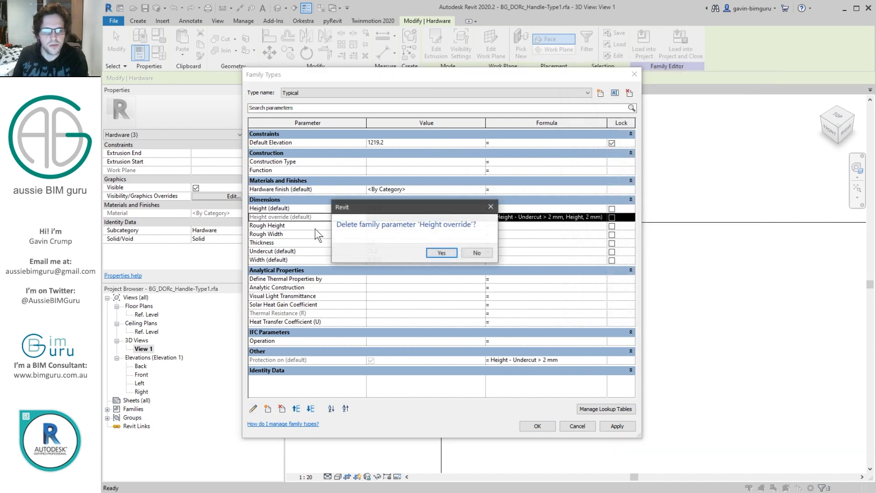
key(Return)
click(291, 232)
click(287, 242)
click(283, 408)
key(Return)
click(295, 343)
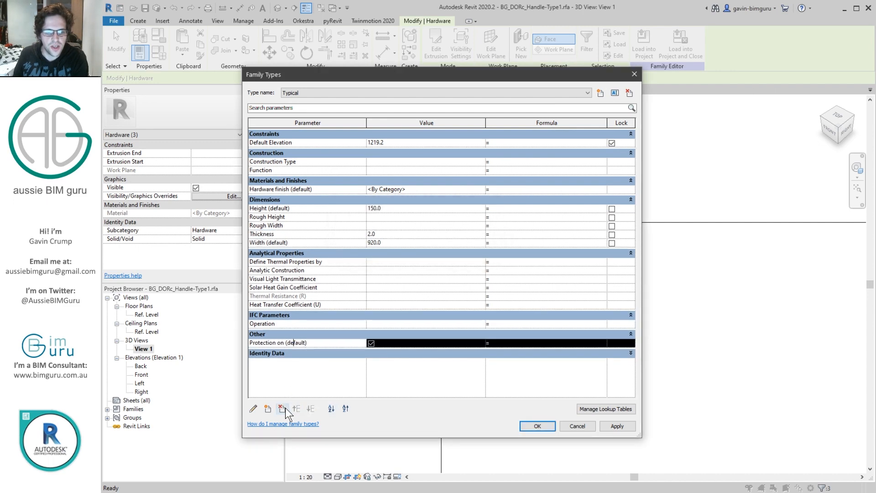
click(283, 408)
key(Return)
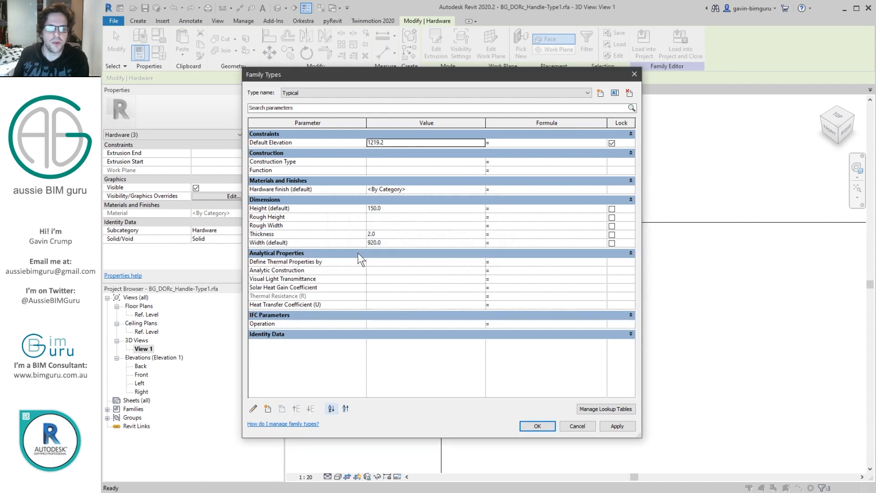
Step: Set the Width, Height and Thickness parameters of the Typical type to 0
click(393, 246)
text(0)
click(401, 209)
text(0)
click(310, 217)
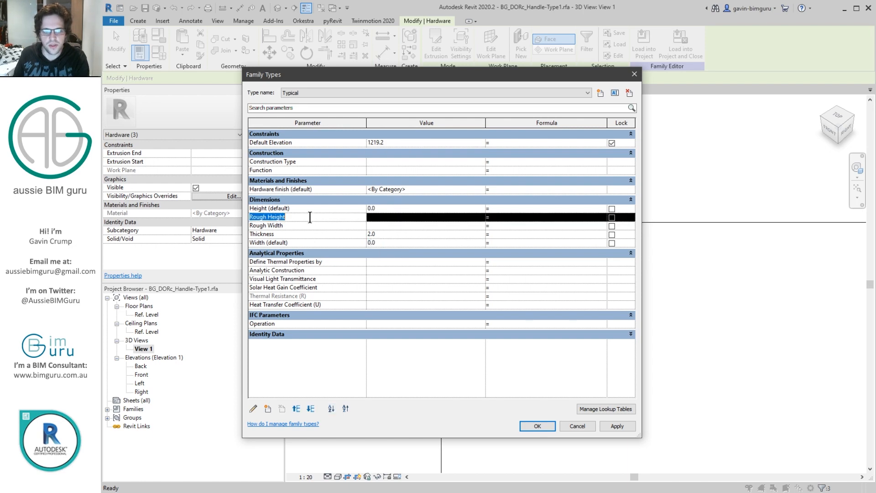
click(387, 233)
text(0)
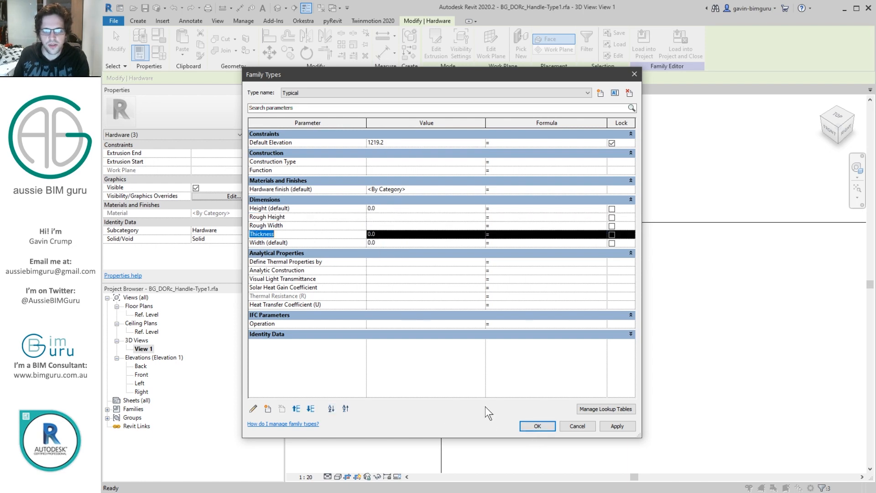
click(534, 426)
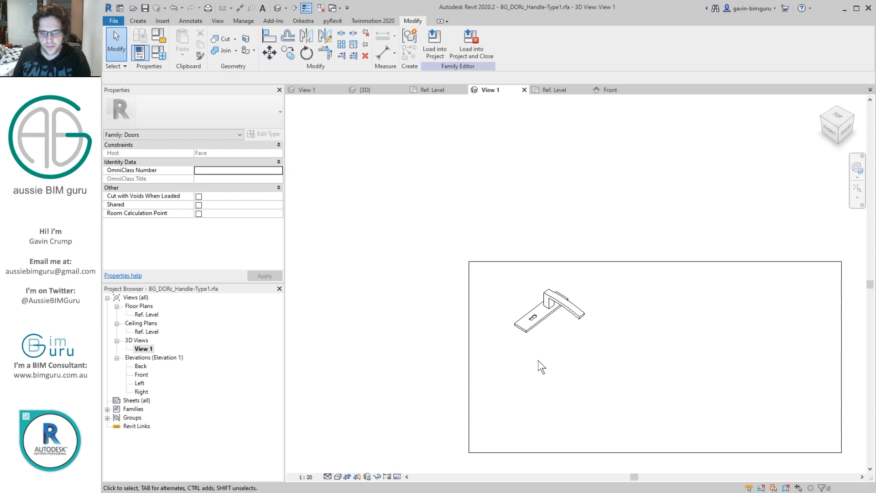
Step: Shrink the crop region of 3D View 1 on all four sides to fit closely around the handle
drag(606, 355, 488, 273)
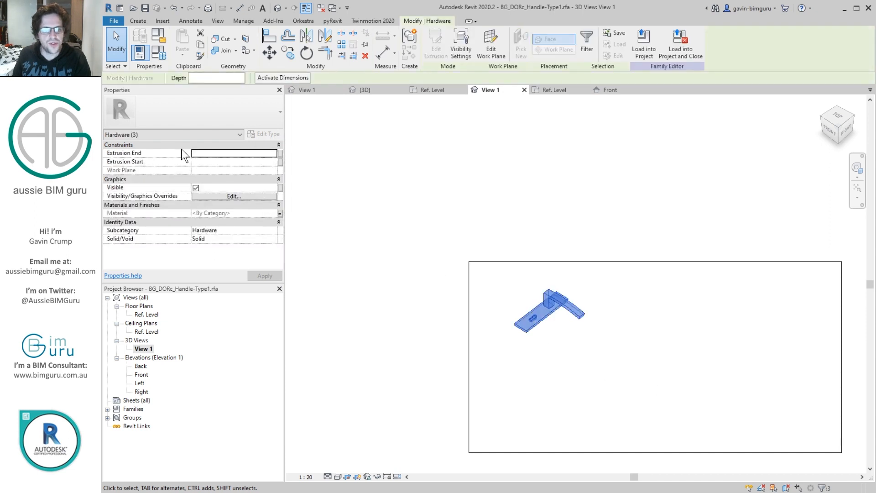
click(445, 216)
click(469, 358)
drag(470, 359, 506, 357)
drag(839, 357, 591, 357)
drag(559, 451, 550, 349)
drag(551, 263, 549, 283)
Step: In the Ref. Level plan, place a double vertical and a double horizontal flip control beside the backplate
double_click(150, 314)
scroll(557, 206, down, 4)
scroll(552, 279, up, 1)
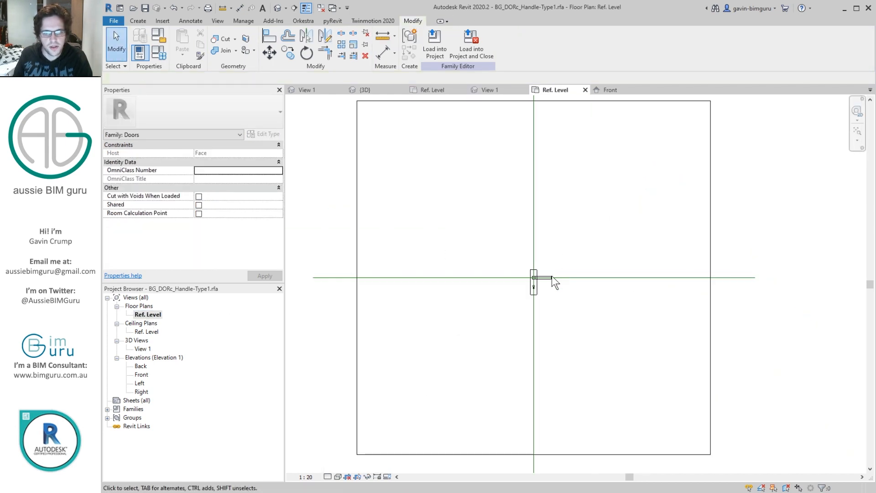
scroll(551, 282, up, 3)
click(136, 20)
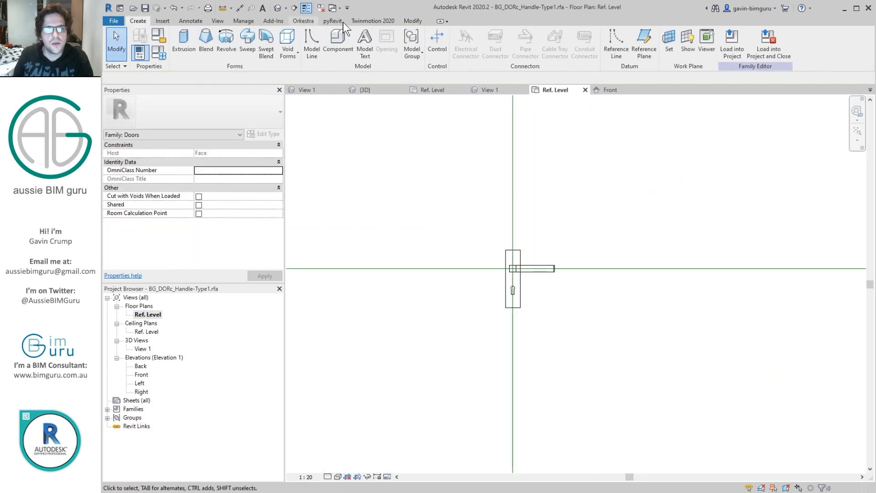
click(436, 45)
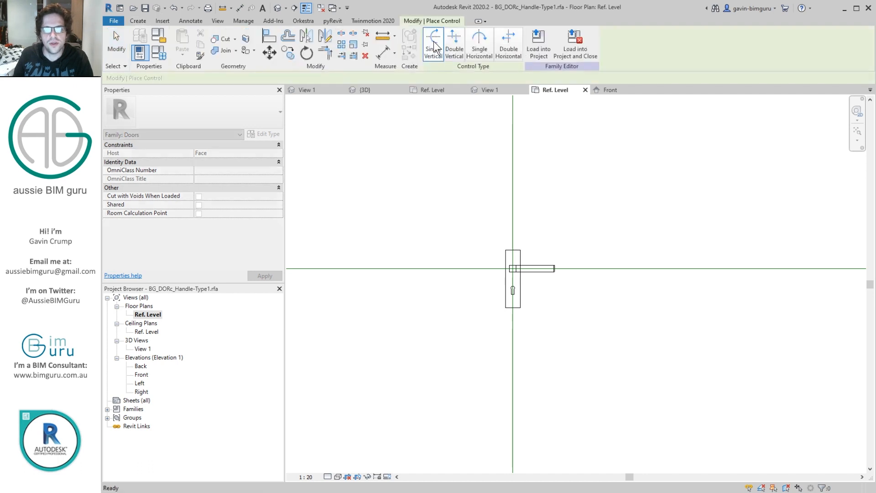
click(454, 46)
scroll(508, 251, up, 1)
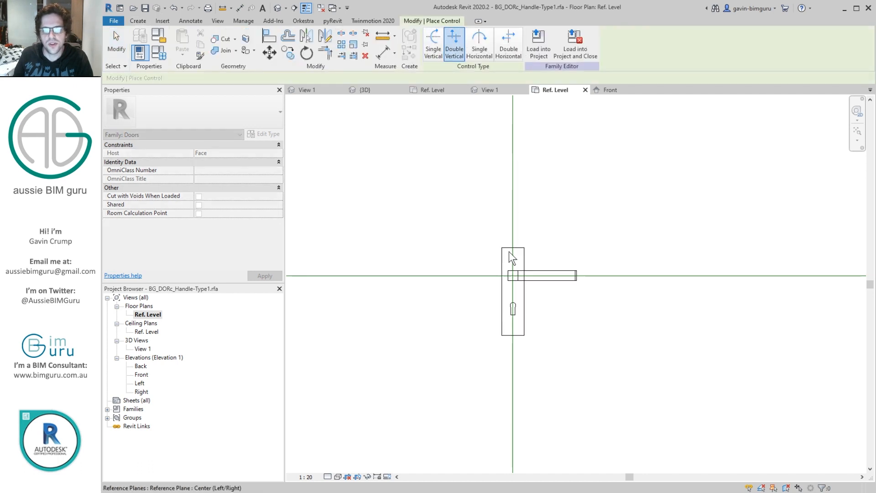
click(507, 50)
key(Escape)
scroll(566, 220, down, 1)
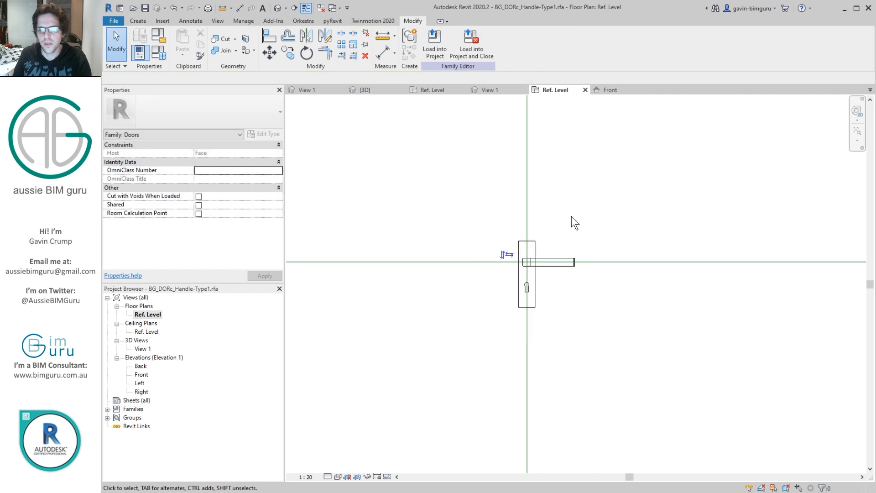
Step: Return to 3D View 1 fitted to the handle and purge the family's unused items
double_click(144, 349)
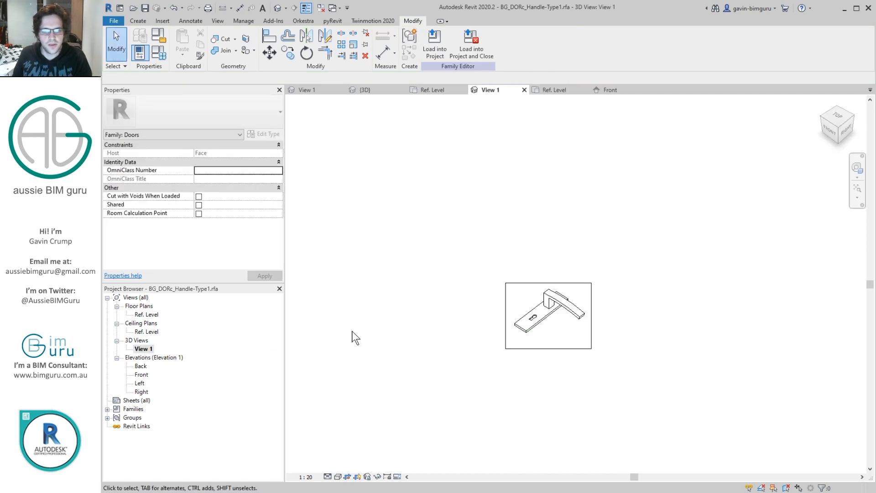
key(z)
key(f)
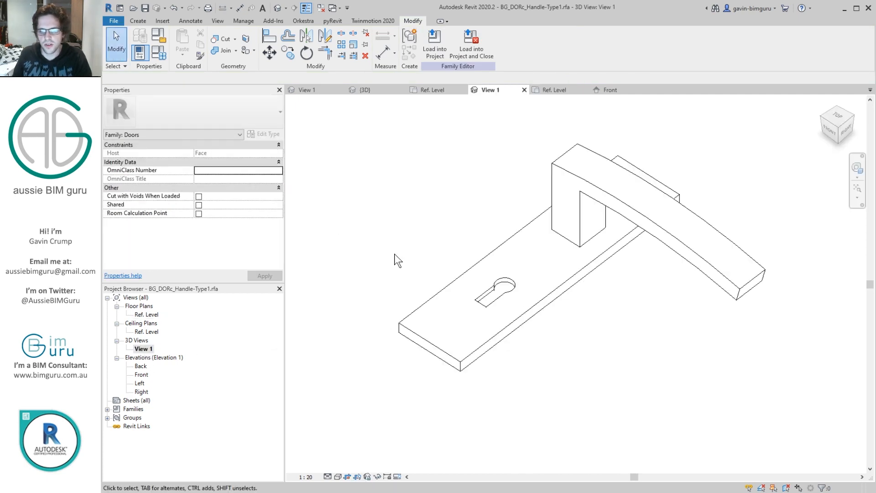
click(243, 20)
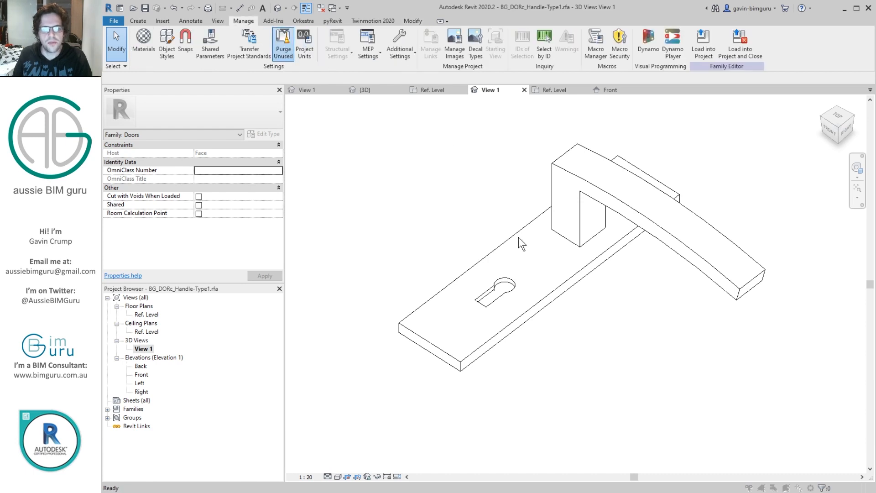
click(284, 43)
click(387, 393)
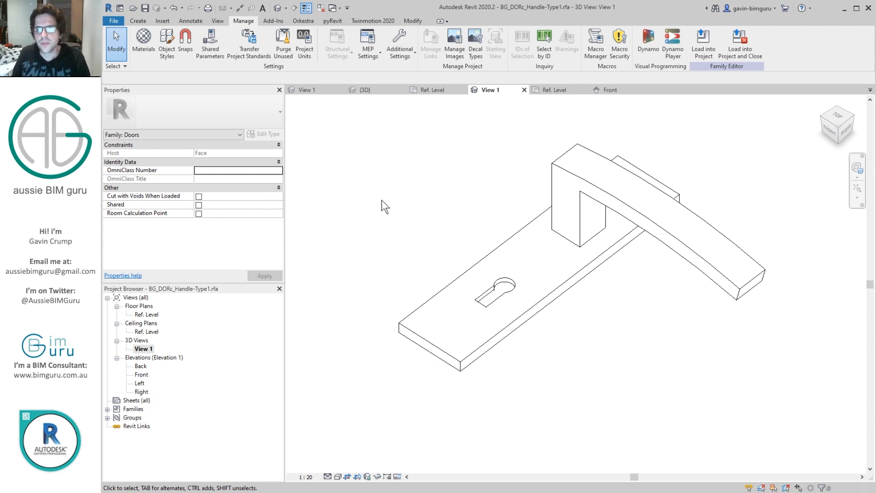
Step: Close the inactive views and load the handle family into BG_DORc_Leaf-Type1.rfa
click(319, 10)
click(709, 45)
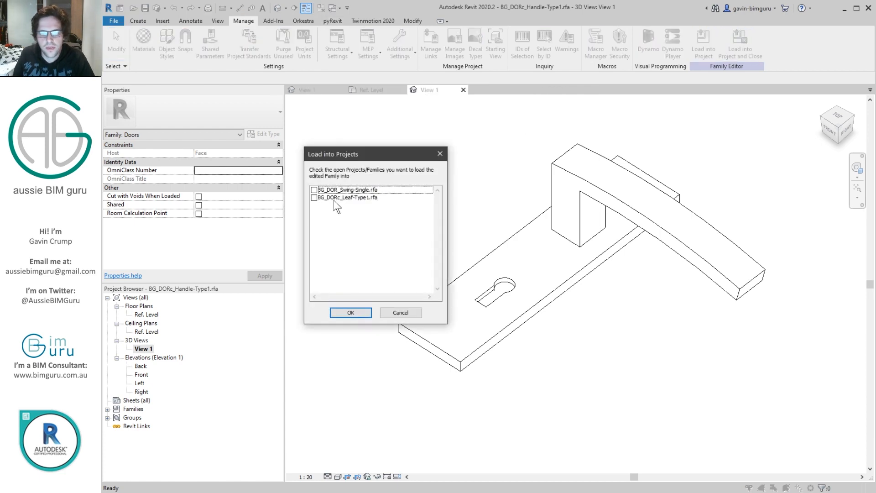
click(314, 197)
click(349, 312)
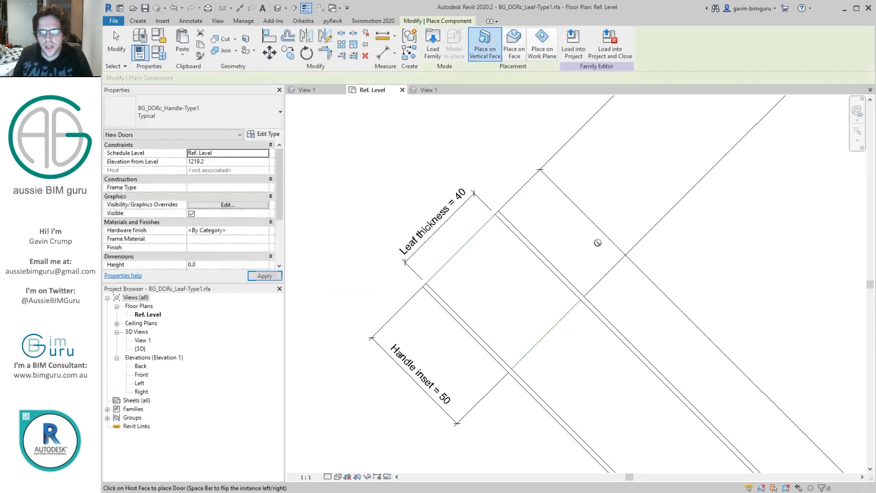
Step: Leave component placement in the leaf family's default 3D view and temporarily hide the dimensions category there
click(279, 10)
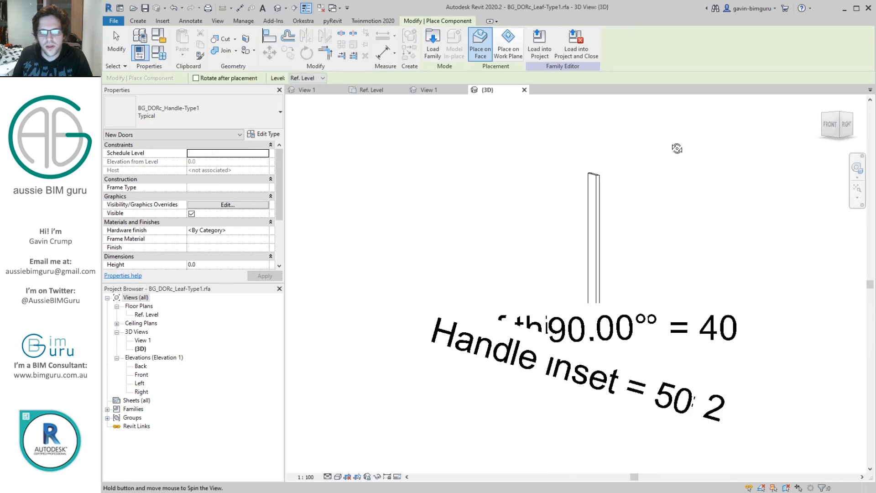
key(Escape)
click(629, 332)
key(h)
key(c)
Step: Place the BG_DORc_Handle-Type1 component on one face of the door leaf near its opening edge, about 984 mm above Ref. Level
shift+middle_drag(629, 274, 592, 335)
scroll(589, 329, up, 3)
middle_drag(638, 248, 610, 362)
scroll(610, 361, down, 2)
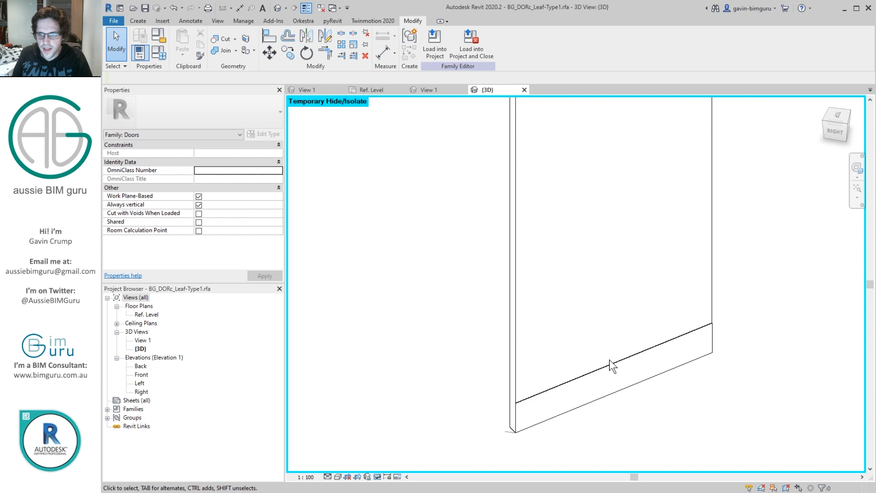
middle_drag(675, 220, 609, 244)
click(138, 21)
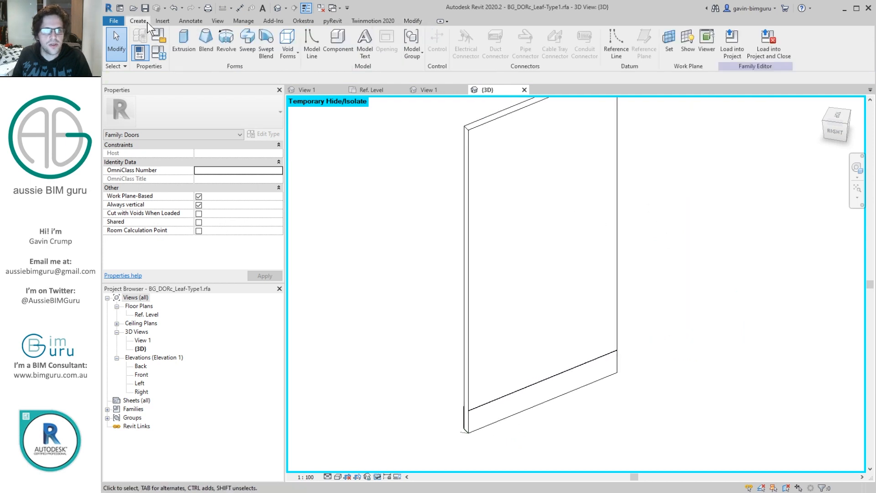
click(344, 46)
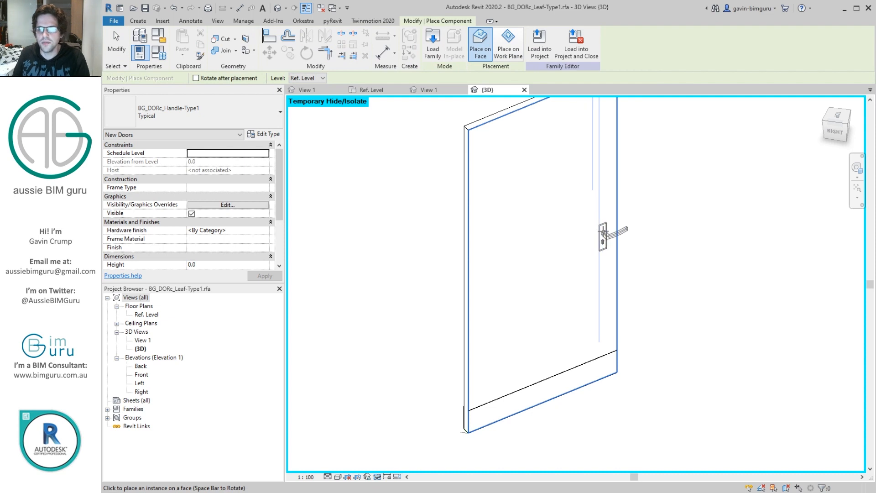
shift+middle_drag(597, 228, 377, 225)
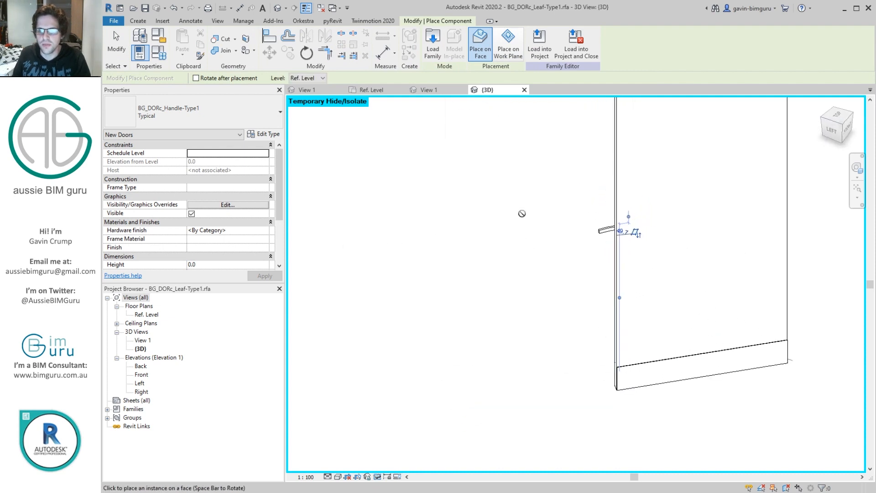
key(Escape)
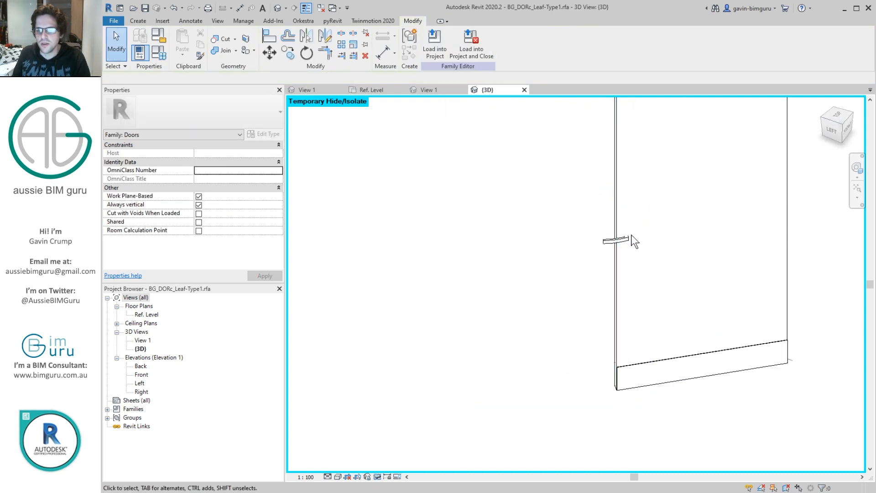
Step: Place a second instance of the same handle on the opposite face of the leaf near the opening edge
shift+middle_drag(636, 236, 785, 219)
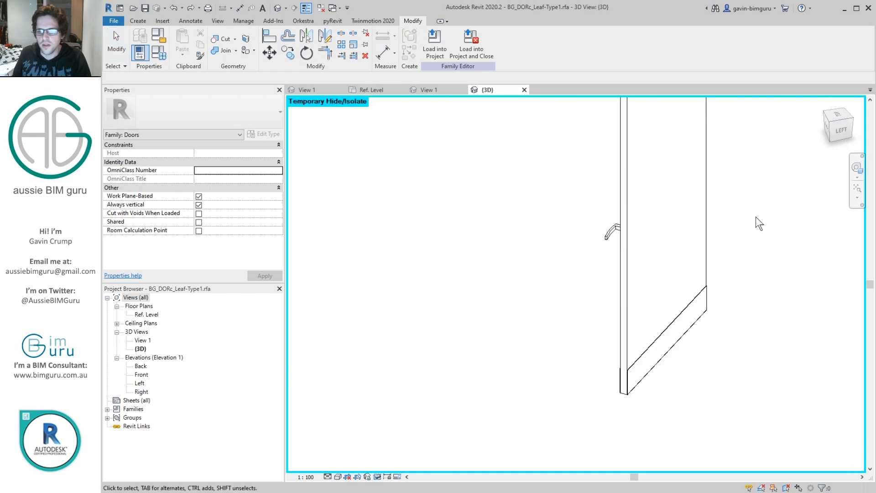
click(616, 228)
right_click(614, 226)
click(672, 317)
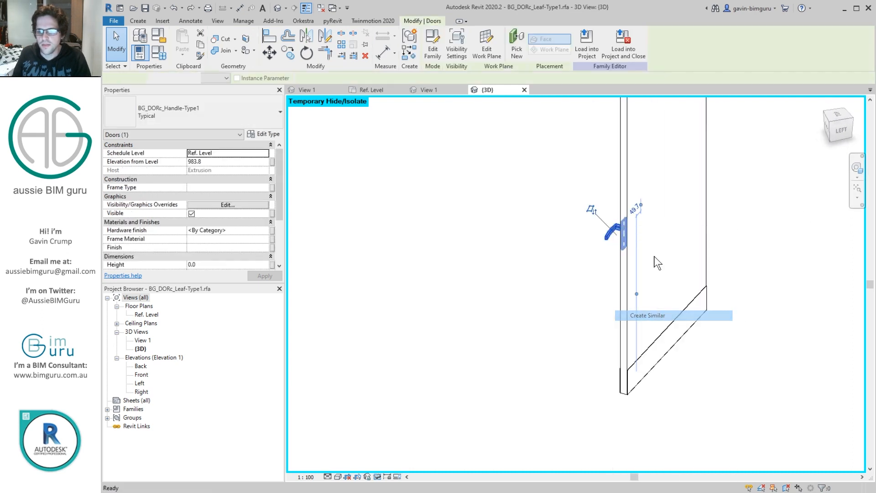
click(645, 227)
key(Escape)
shift+middle_drag(707, 248, 754, 221)
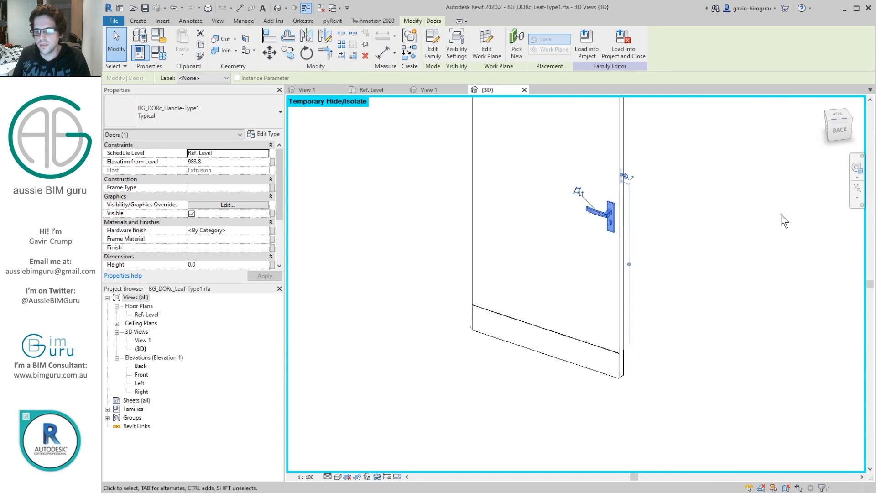
Step: Set the elevation from level of both handles together to 1000 mm
shift+middle_drag(735, 225, 696, 264)
ctrl+click(641, 228)
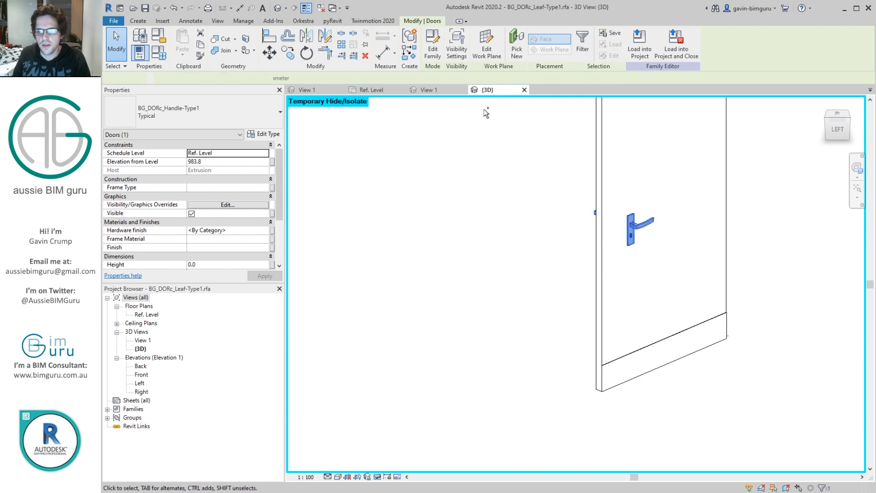
click(273, 161)
key(Escape)
click(237, 161)
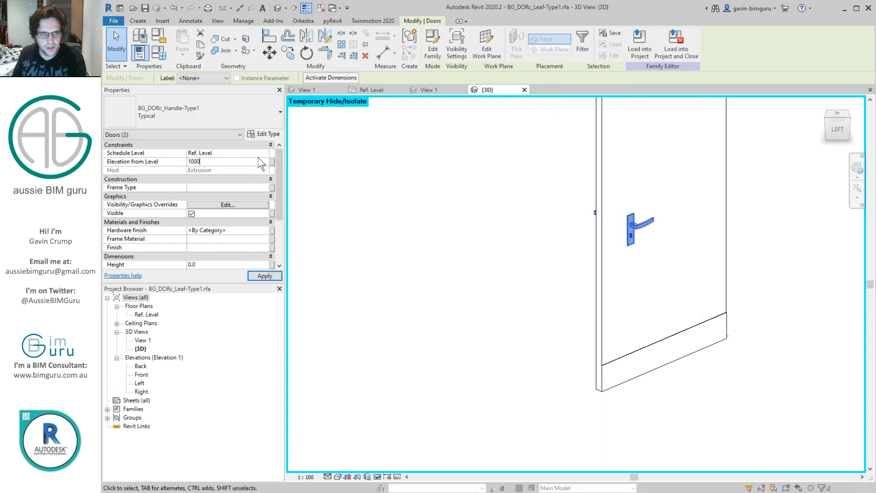
mouse_move(511, 176)
shift+middle_down()
mouse_move(628, 160)
mouse_move(610, 105)
mouse_move(510, 170)
shift+middle_up()
Step: Link both handles' elevation to a new instance family parameter named Handle height, grouped under Dimensions
click(273, 161)
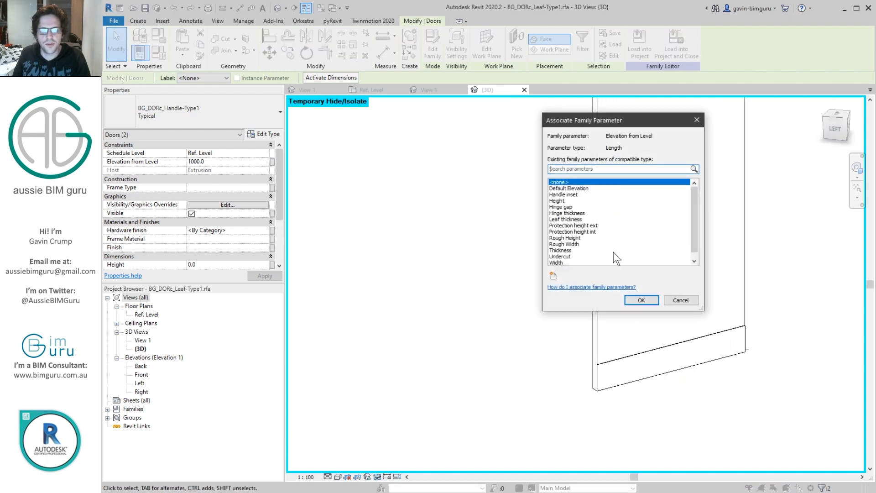
click(553, 275)
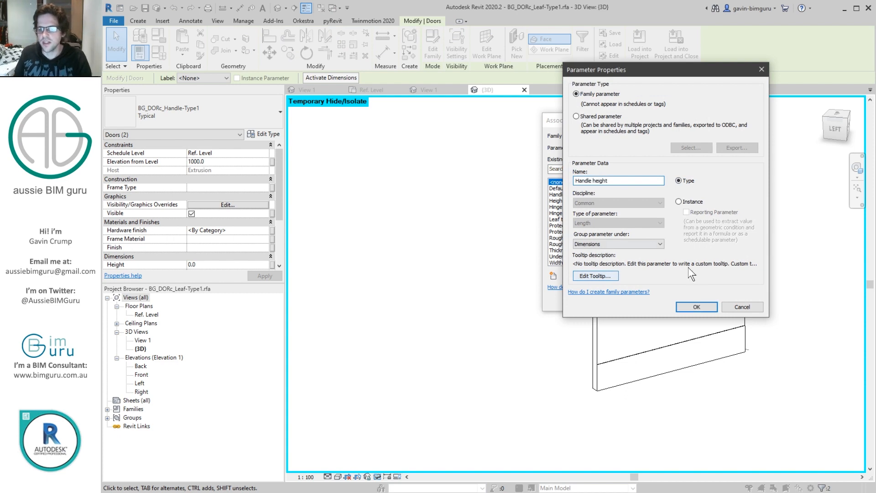
click(696, 307)
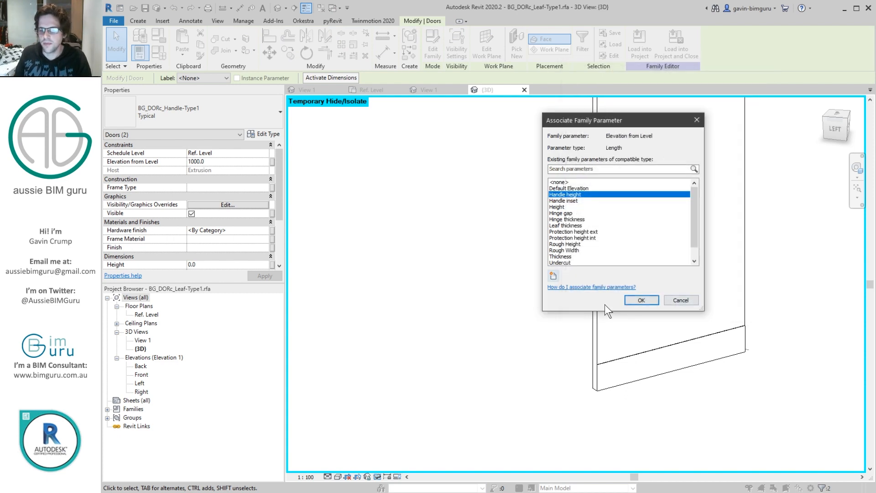
click(678, 297)
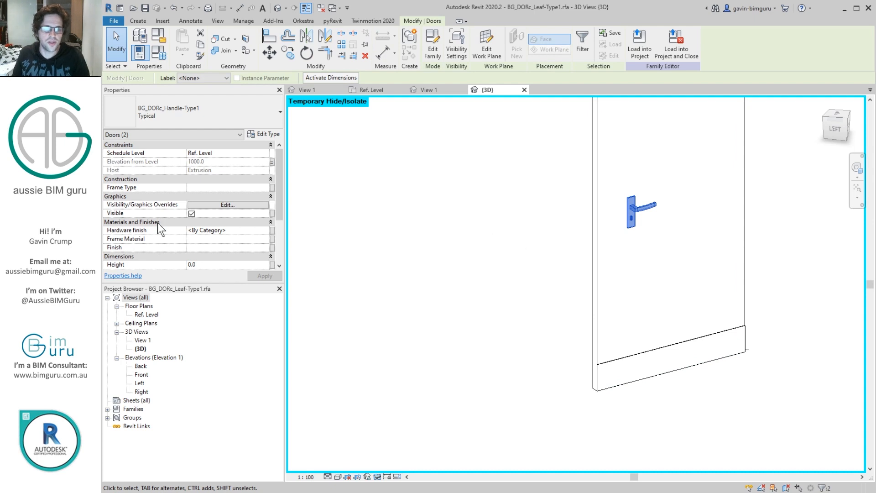
Step: Link both handles' hardware finish to a new instance family parameter named Hardware finish under Materials and Finishes
click(272, 230)
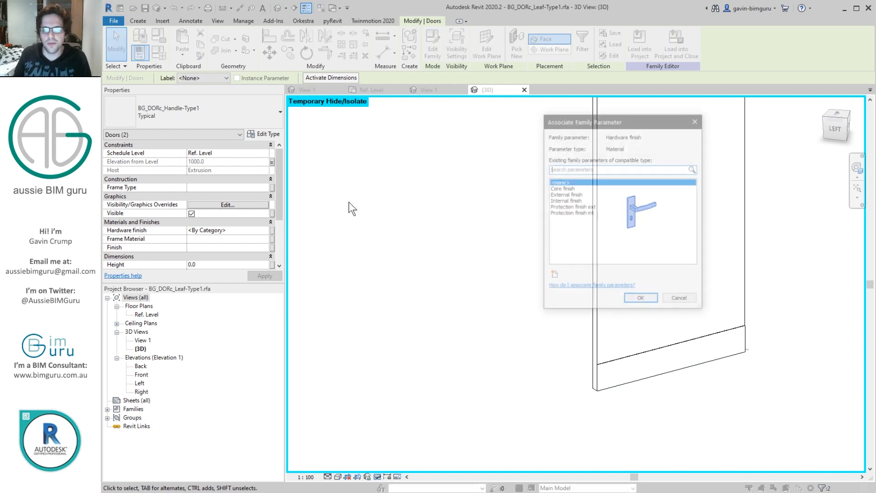
click(553, 276)
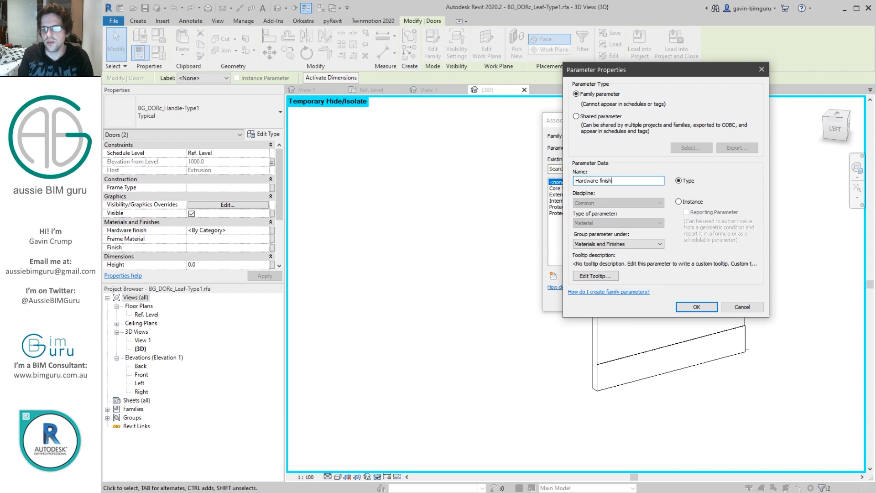
click(695, 307)
click(678, 299)
drag(280, 190, 273, 246)
scroll(196, 242, up, 3)
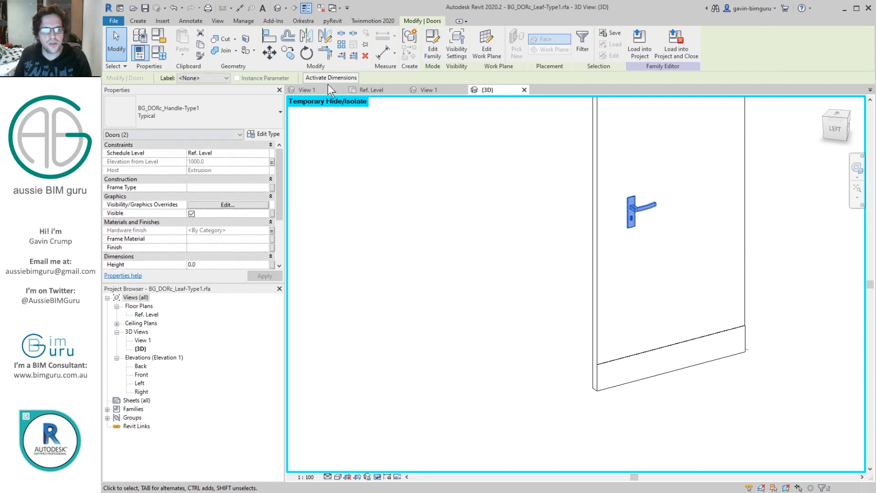
Step: In the Ref. Level plan, align the offset handle's centre to the handle inset reference line and lock it
double_click(141, 314)
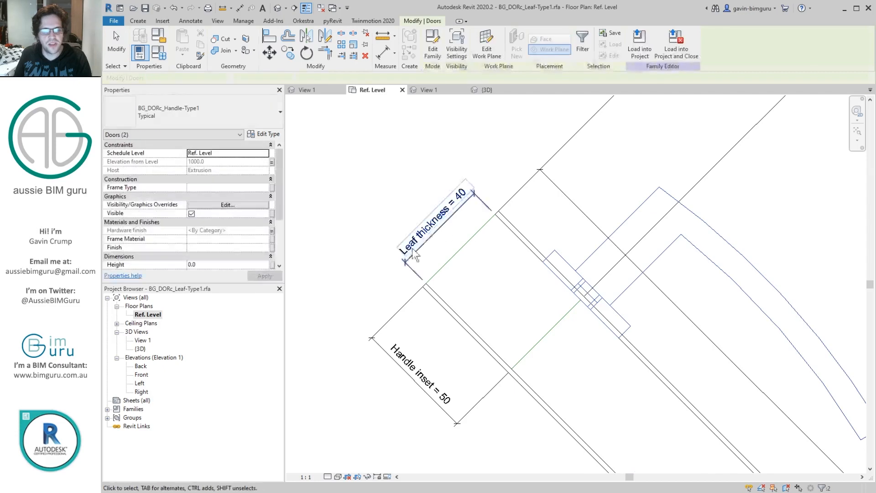
click(629, 231)
scroll(629, 232, down, 5)
middle_drag(659, 268, 591, 235)
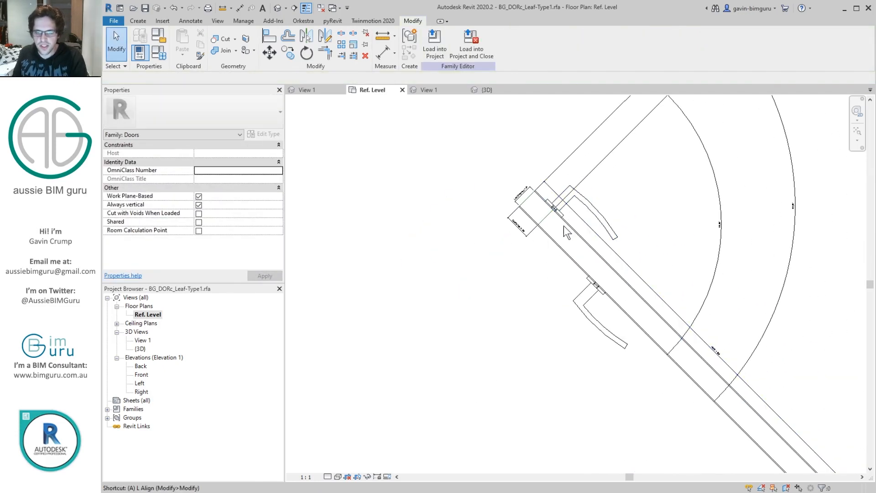
key(a)
key(l)
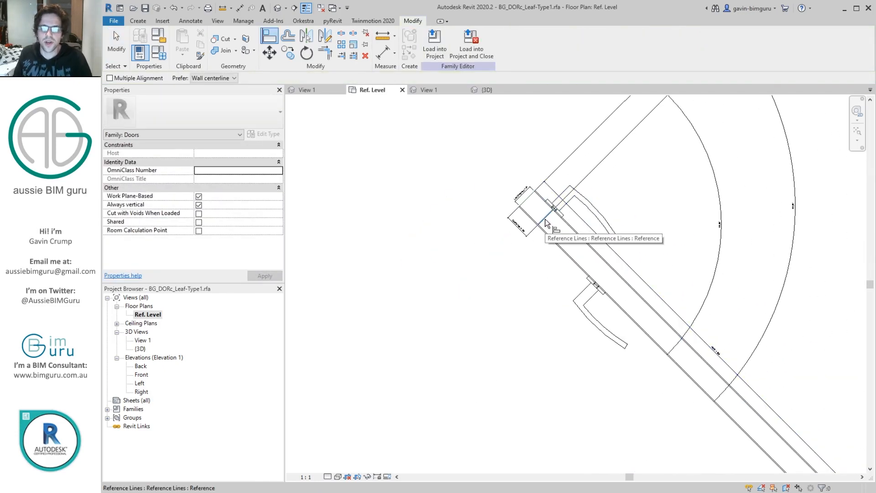
click(546, 222)
click(587, 293)
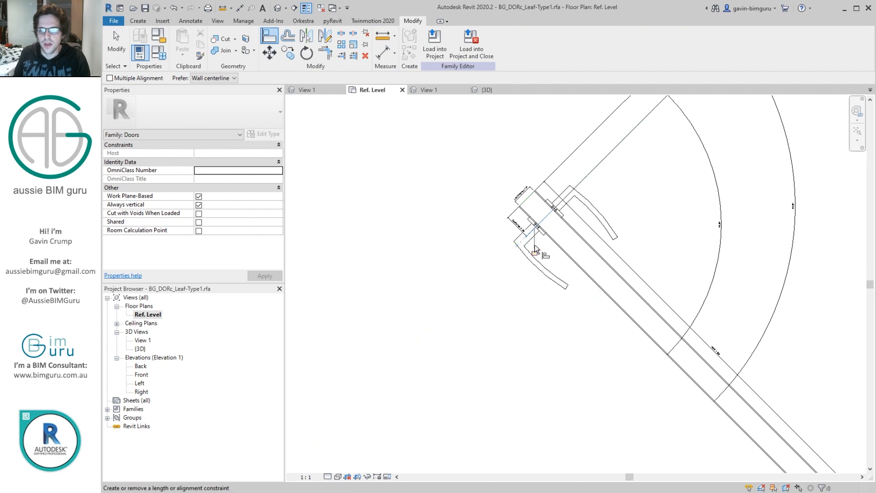
Step: Align the other handle's centre to the same handle inset reference line and lock the alignment
click(547, 214)
click(564, 197)
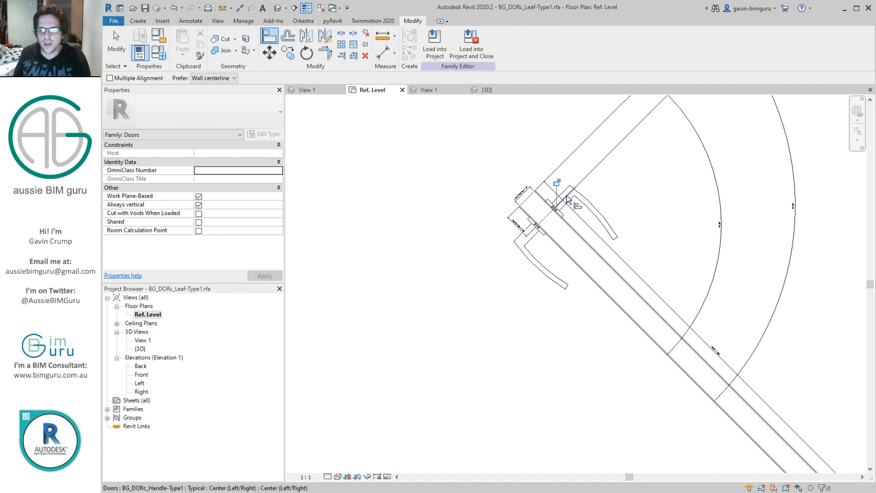
click(556, 182)
Step: Open the leaf family's default 3D view and temporarily hide the dimensions category
double_click(142, 349)
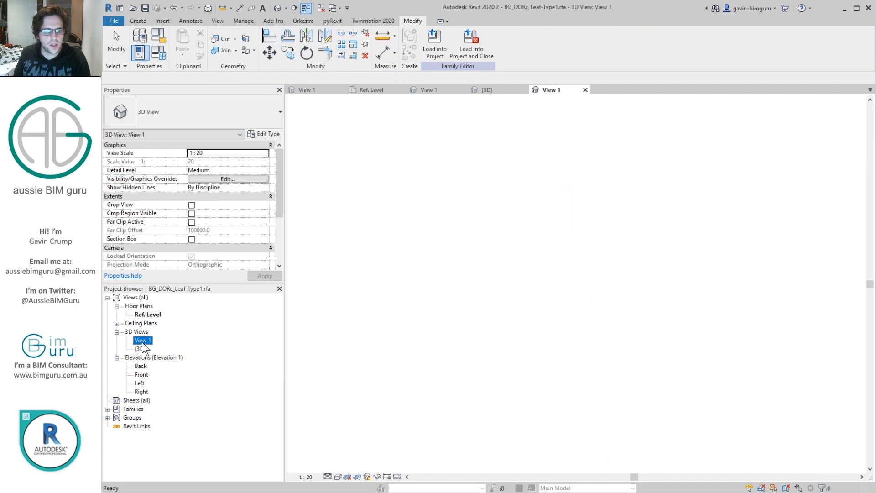
key(Escape)
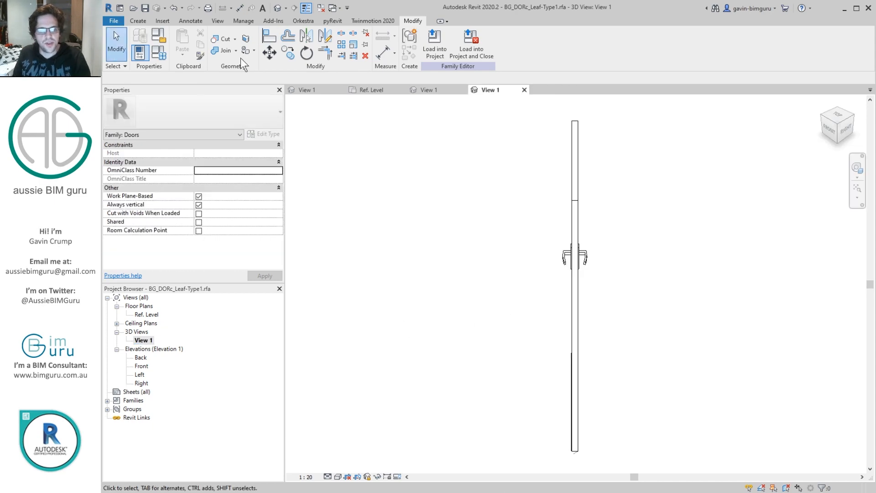
click(279, 10)
click(476, 303)
key(h)
key(c)
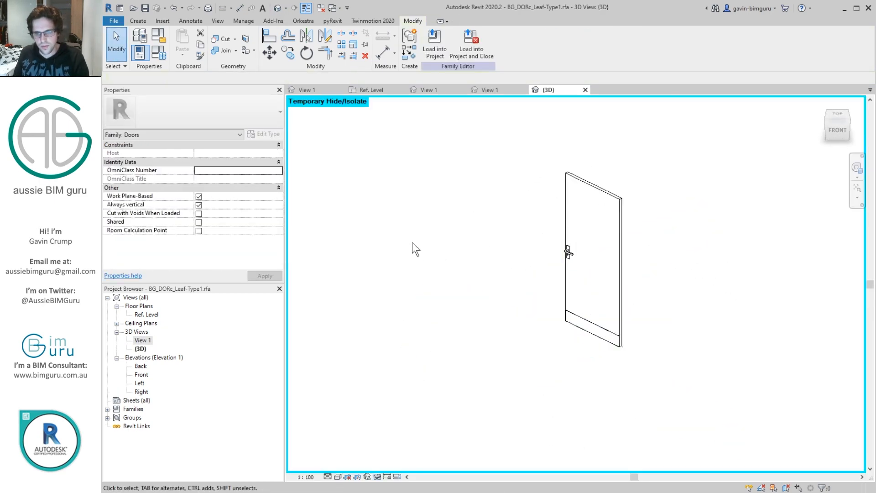
Step: Set the Handle inset parameter to 100 mm in the family types to test the handles' movement
click(160, 53)
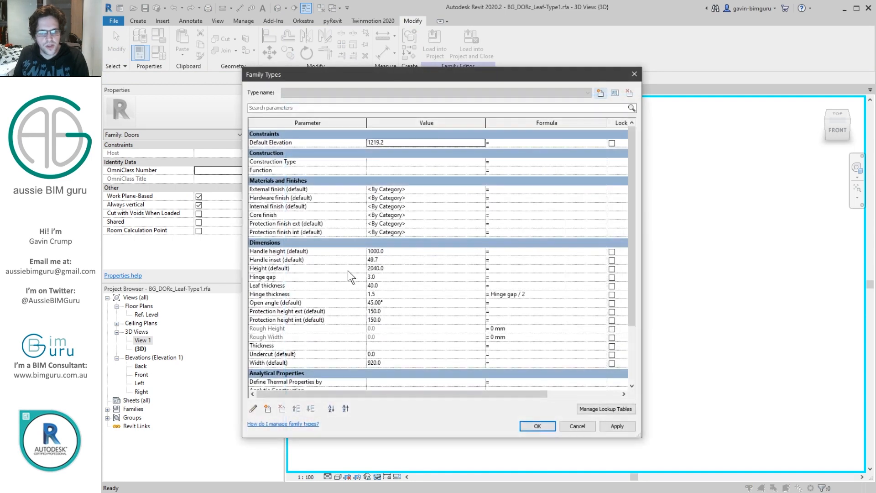
text(00)
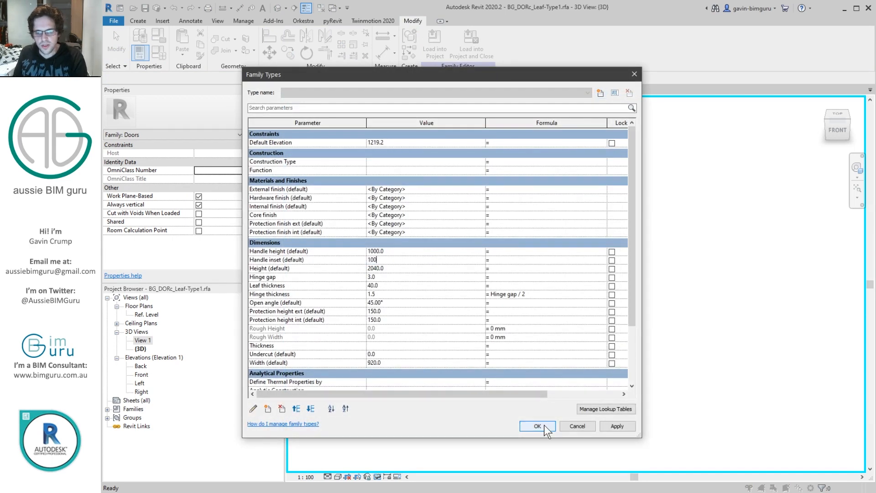
click(544, 425)
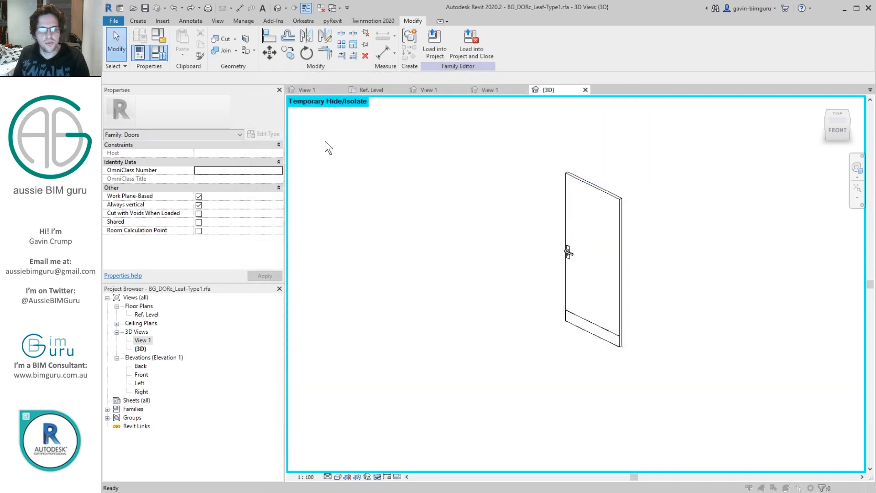
Step: Set the Handle inset to 50 mm and the Open angle to 135° in the family types
click(159, 52)
click(399, 259)
text(135)
click(543, 425)
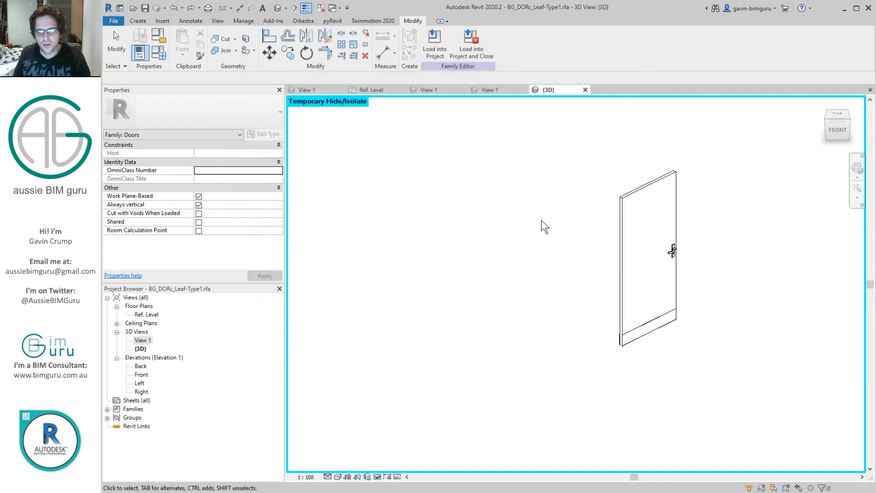
Step: Set the Open angle parameter to 45° in the family types and check the leaf in 3D
click(161, 53)
click(401, 303)
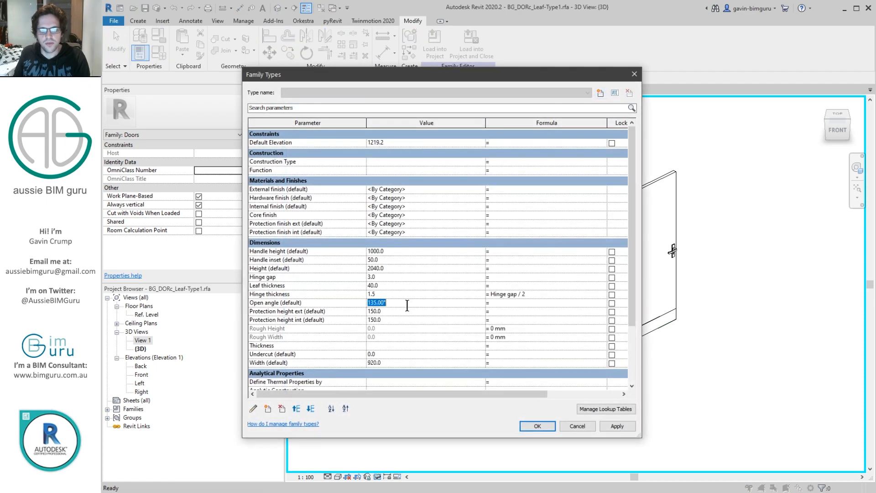
text(45)
click(538, 426)
shift+middle_drag(473, 293, 522, 245)
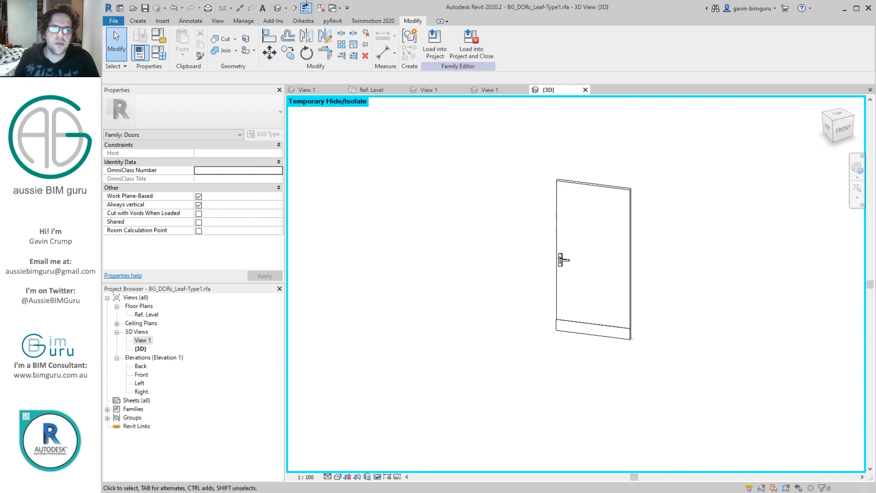
Step: Close the inactive views and save the handle family as BG_DORc_Panicbar-Type1.rfa in the Hardware folder
click(321, 8)
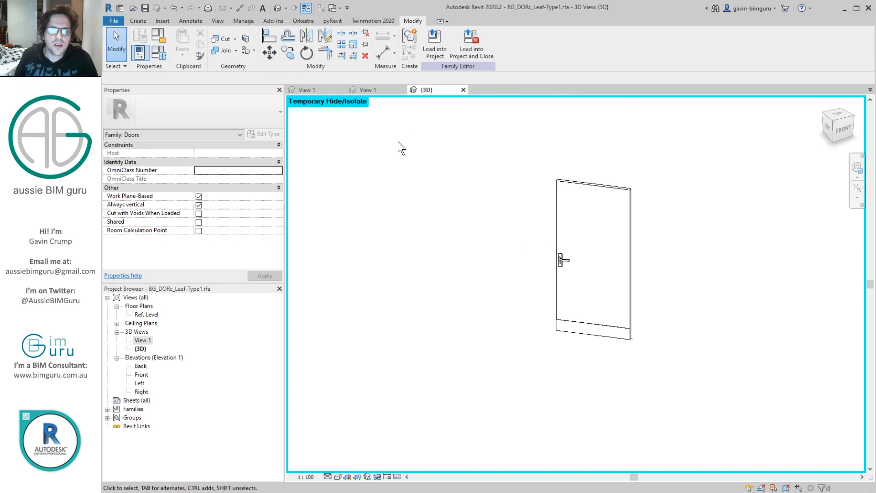
click(371, 91)
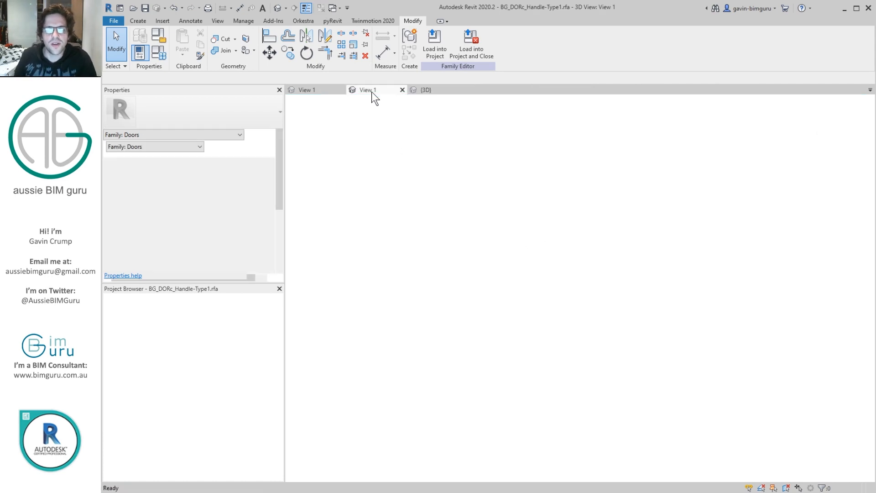
click(115, 22)
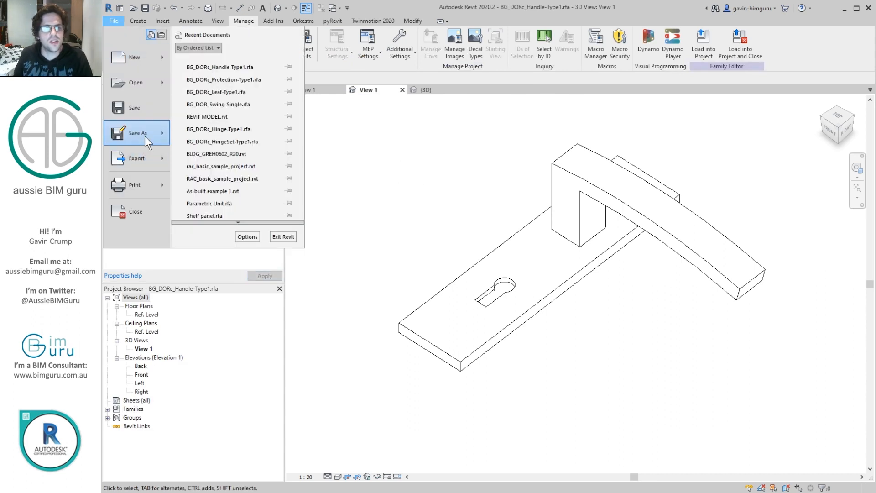
mouse_move(144, 136)
click(182, 130)
drag(395, 312, 409, 318)
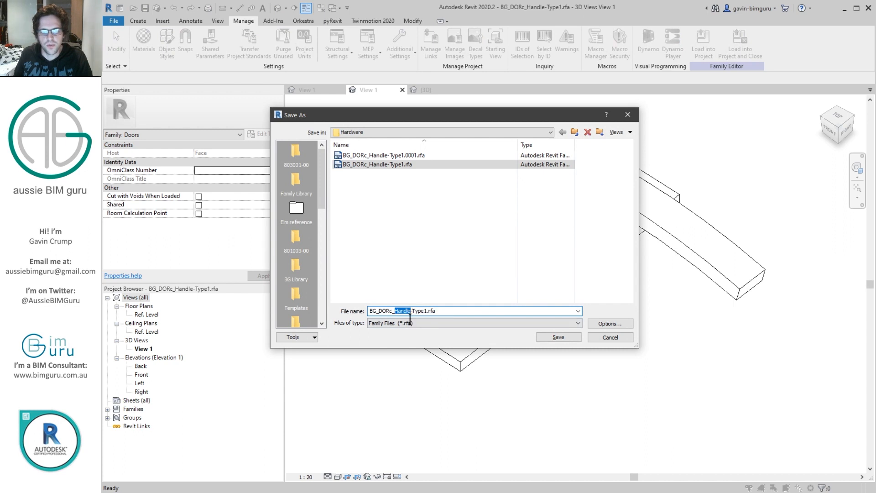
text(Pane)
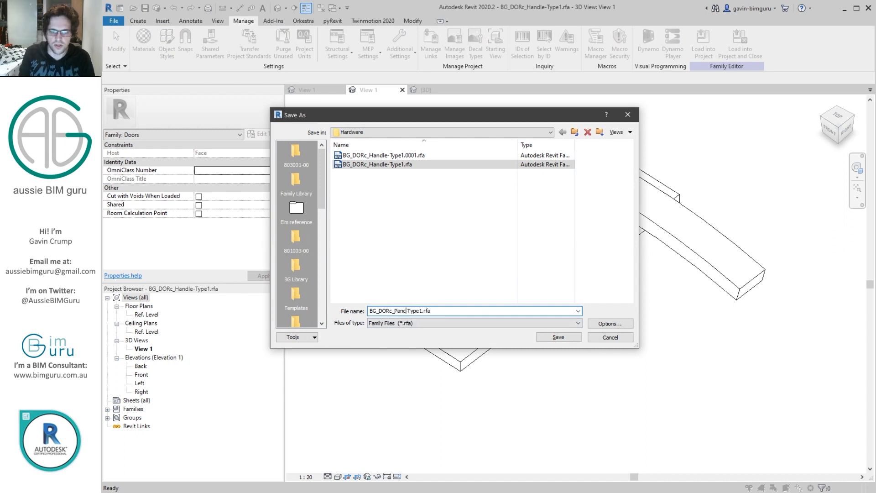
text(cbar)
key(Return)
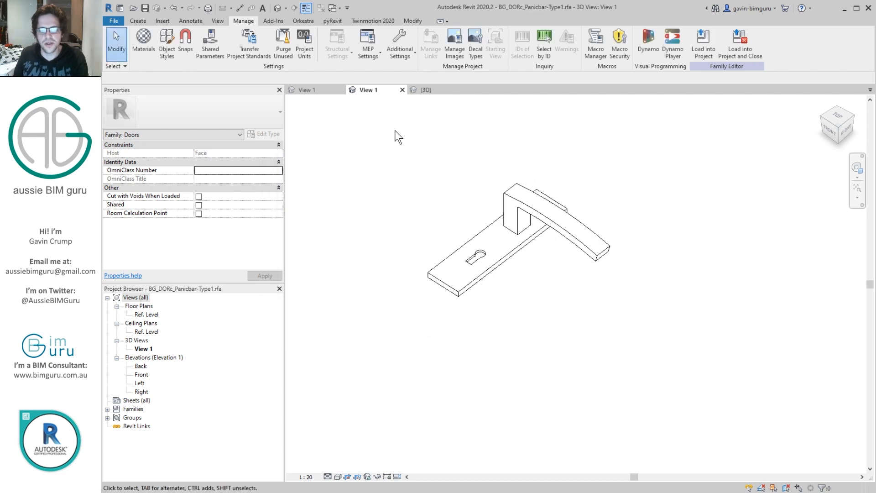
Step: Remove the existing handle geometry from the panic bar family and open its Ref. Level floor plan
drag(395, 130, 772, 335)
double_click(147, 315)
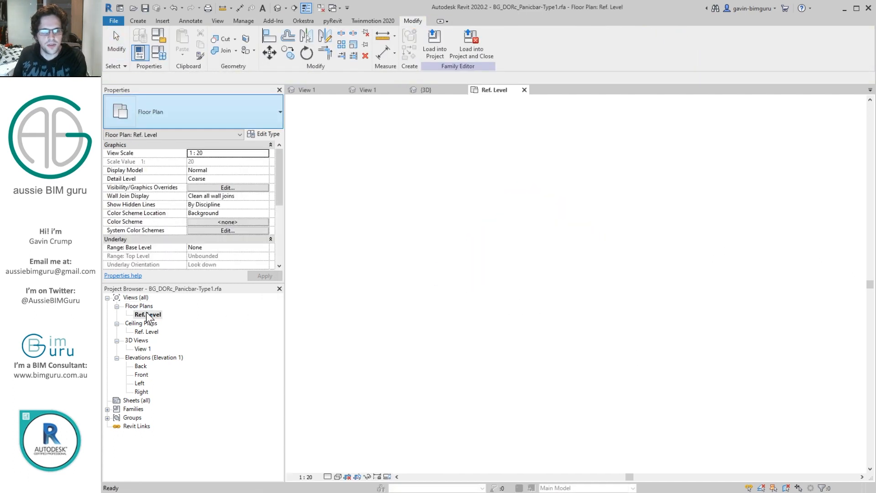
scroll(572, 270, up, 5)
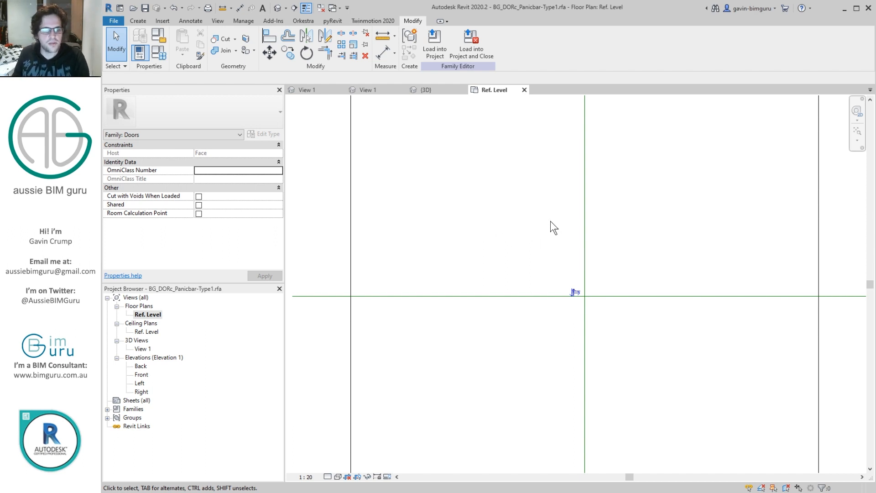
Step: View the push bar dimensions in pushbar2.png from the Content library's Reference folder
mouse_move(87, 492)
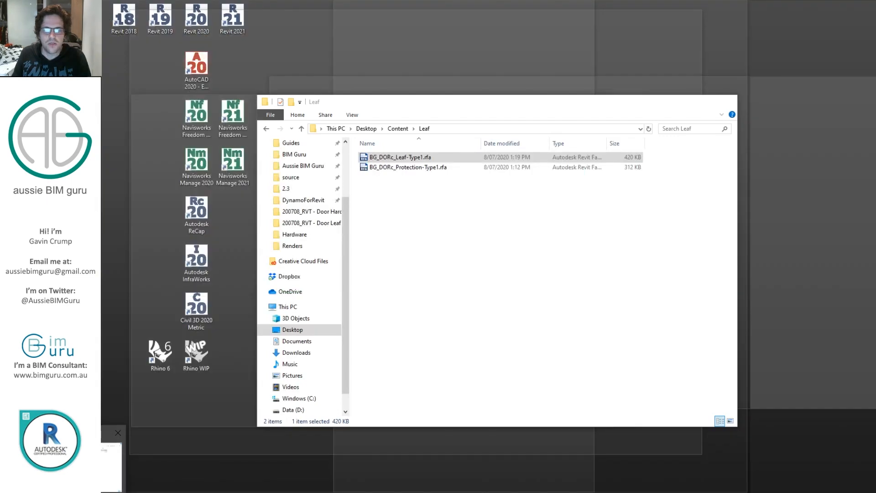
click(109, 465)
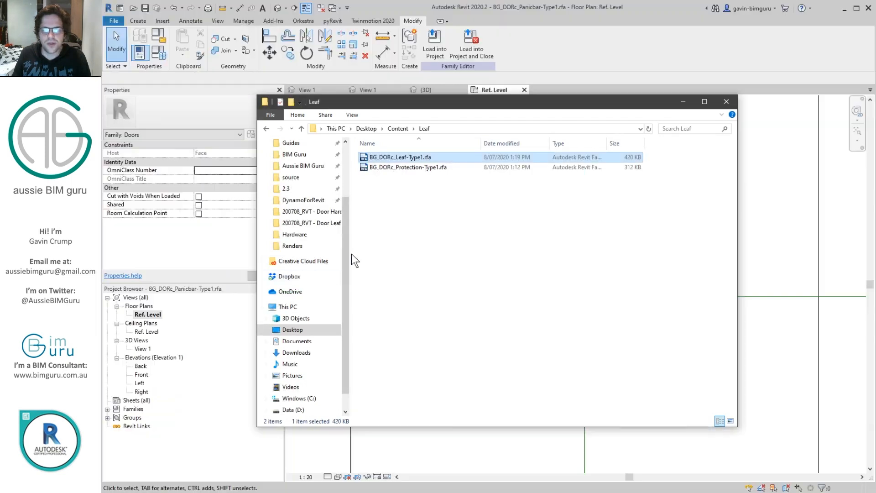
click(357, 188)
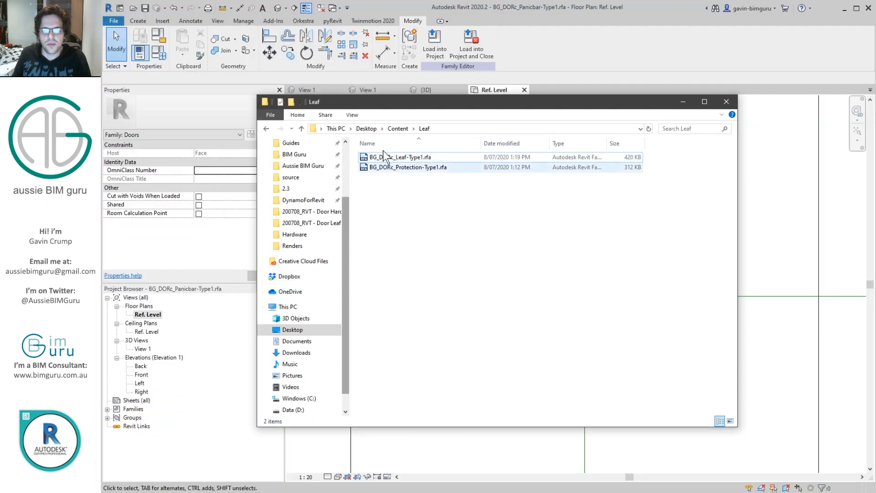
click(395, 130)
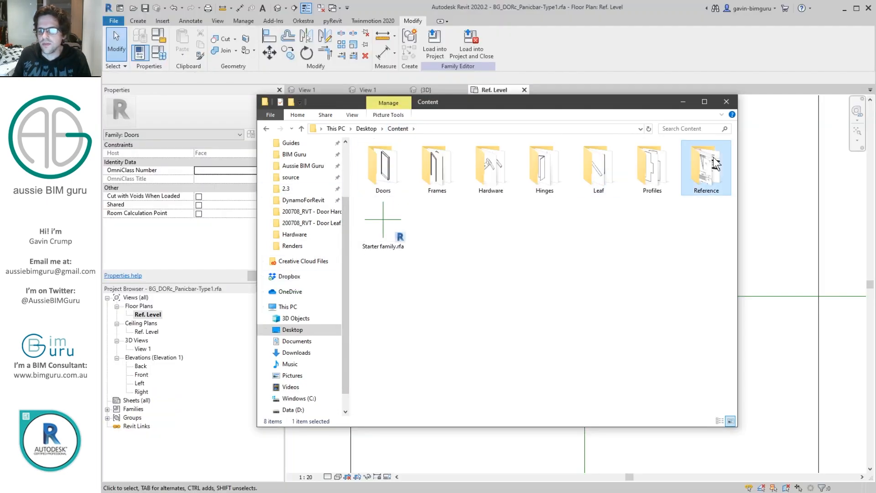
double_click(707, 168)
double_click(529, 165)
scroll(541, 214, up, 3)
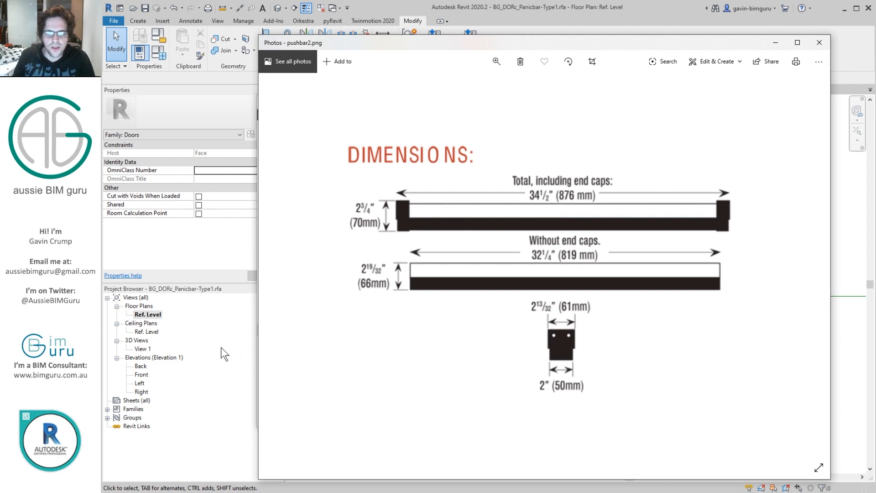
click(207, 330)
click(442, 188)
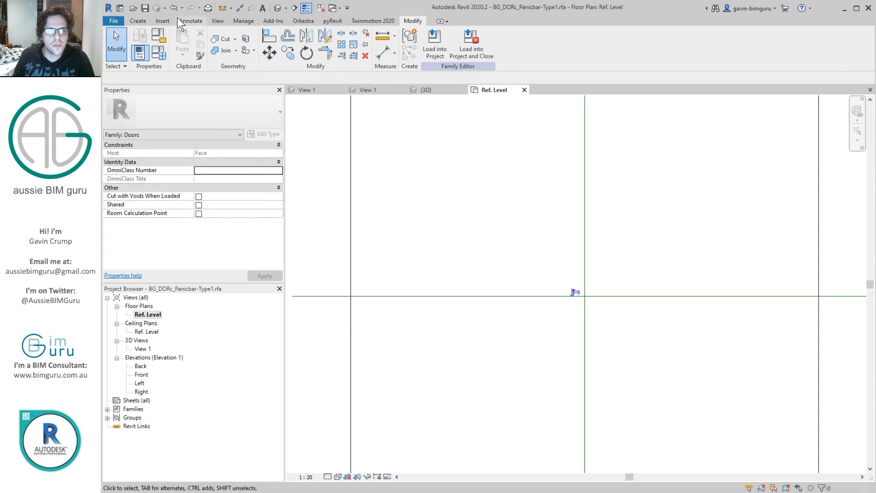
Step: Import the image pushbar2.png from the Reference folder and place it in the floor plan
click(163, 20)
click(421, 44)
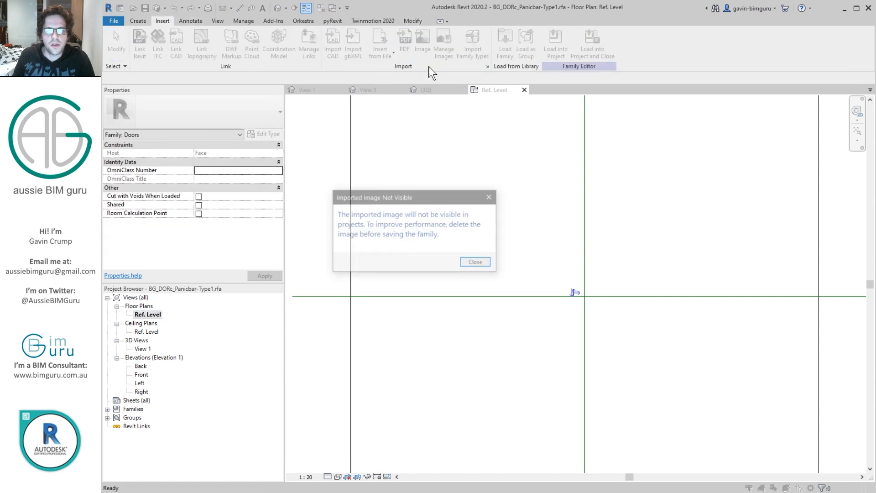
click(485, 262)
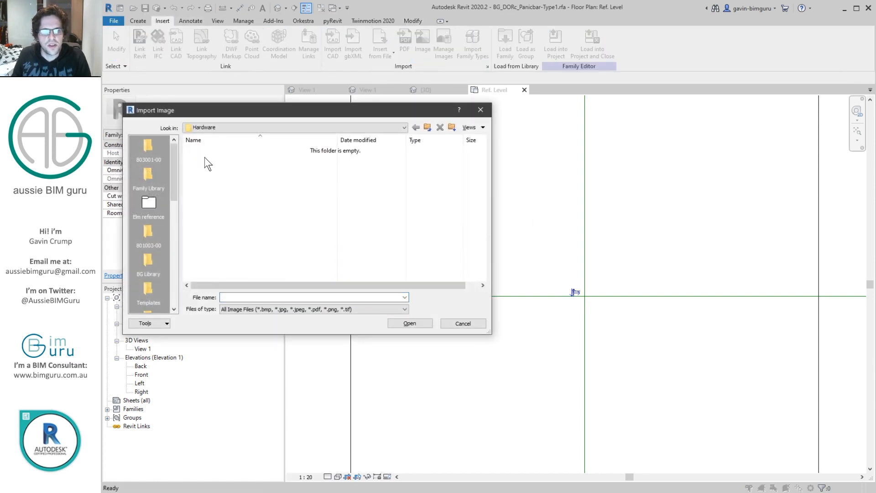
click(428, 128)
double_click(231, 205)
double_click(221, 169)
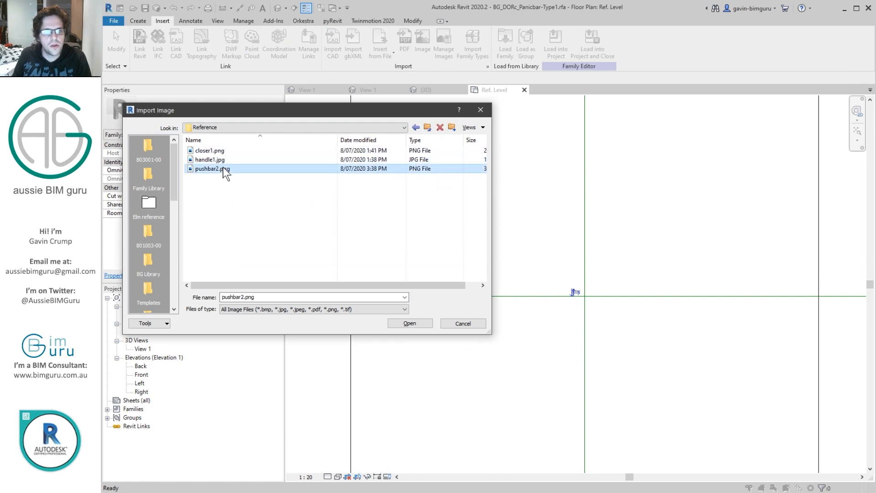
click(563, 192)
Step: Scale the push bar image so the total bar length including end caps is 876 mm
scroll(552, 132, down, 2)
click(382, 52)
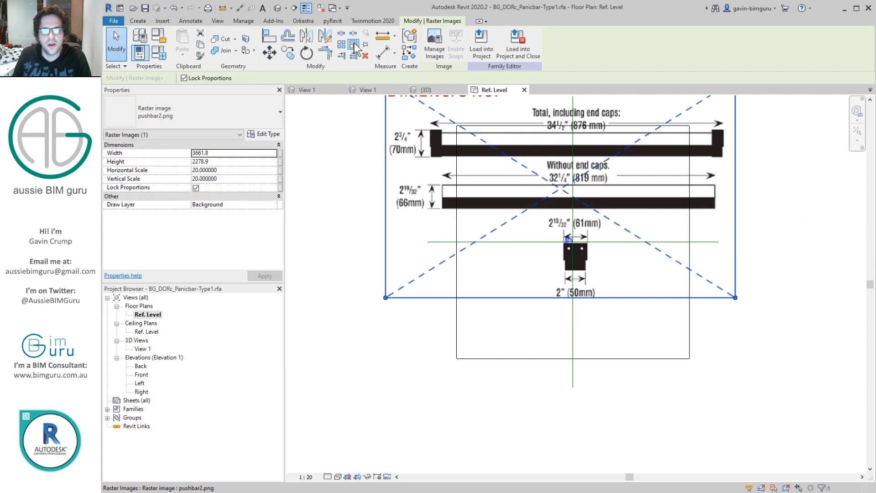
scroll(456, 146, up, 4)
click(431, 149)
middle_drag(804, 158, 552, 252)
middle_drag(667, 245, 442, 239)
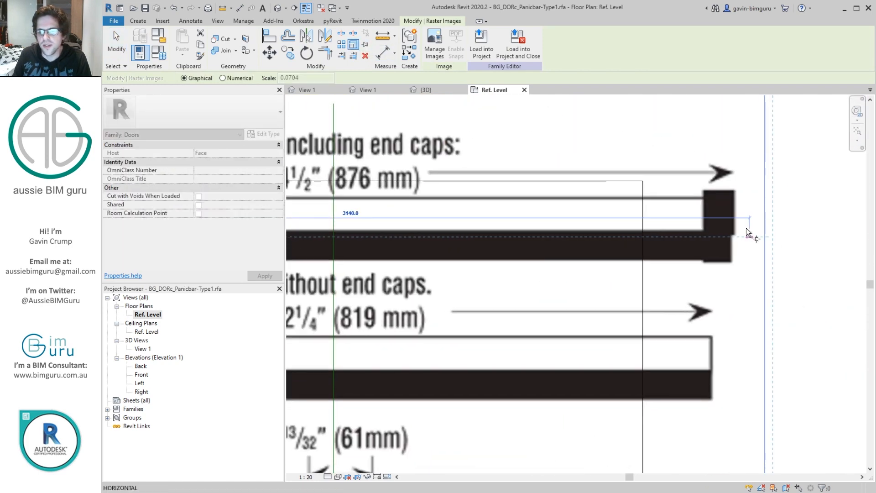
click(732, 231)
text(876)
key(Return)
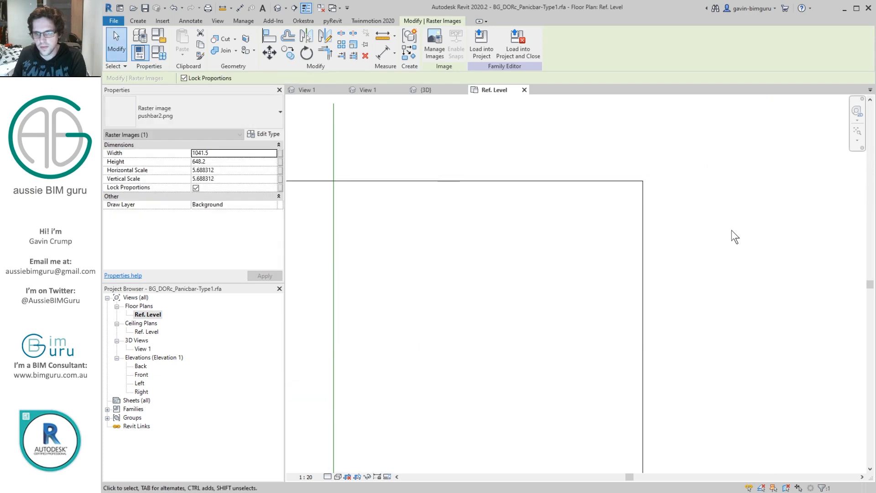
Step: Move the scaled push bar image over the intersection of the two centre reference planes
scroll(734, 230, down, 6)
scroll(628, 256, up, 1)
key(r)
key(o)
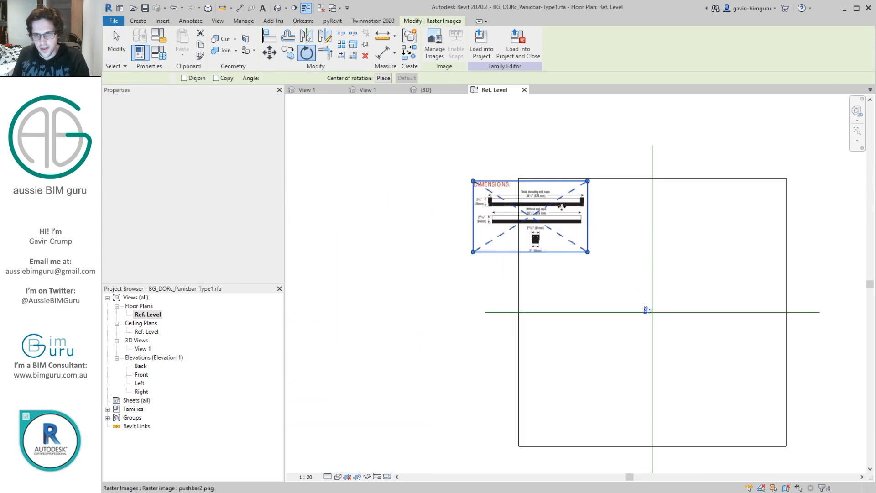
key(Escape)
scroll(540, 202, up, 2)
drag(543, 200, 721, 367)
middle_drag(681, 305, 546, 161)
scroll(574, 218, up, 2)
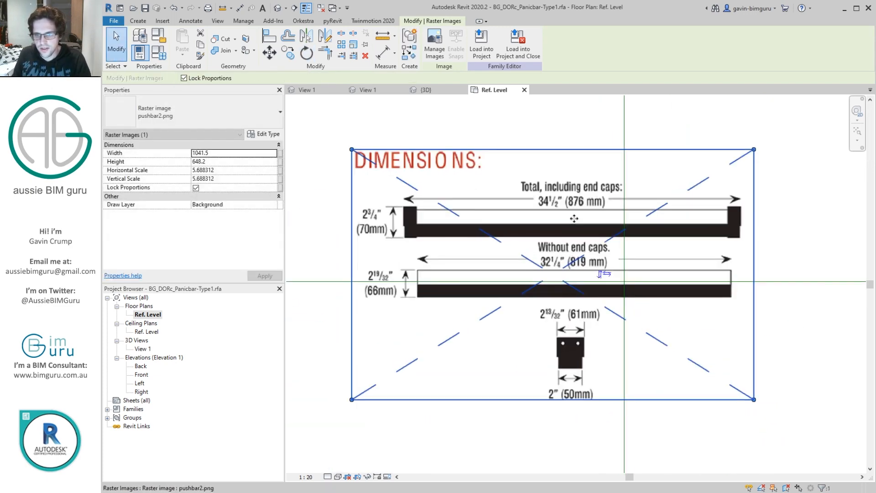
drag(574, 218, 611, 219)
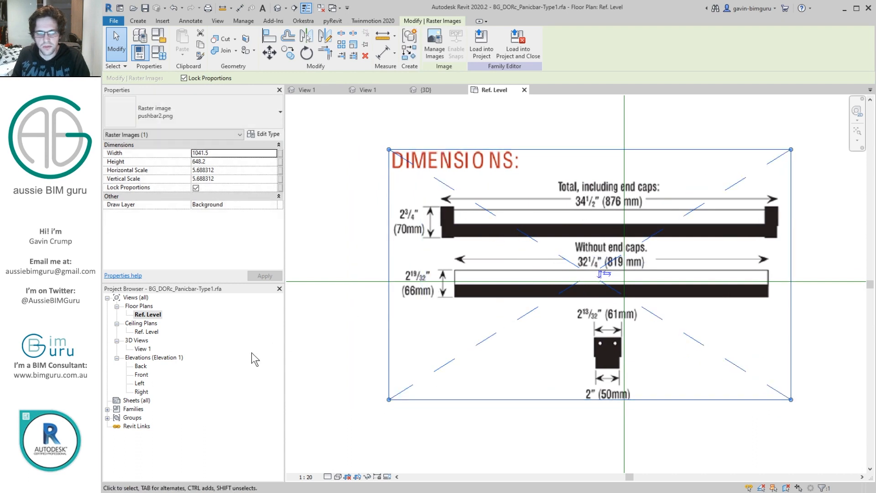
Step: Paste a copy of the push bar image into the Left elevation, above the reference level
double_click(142, 384)
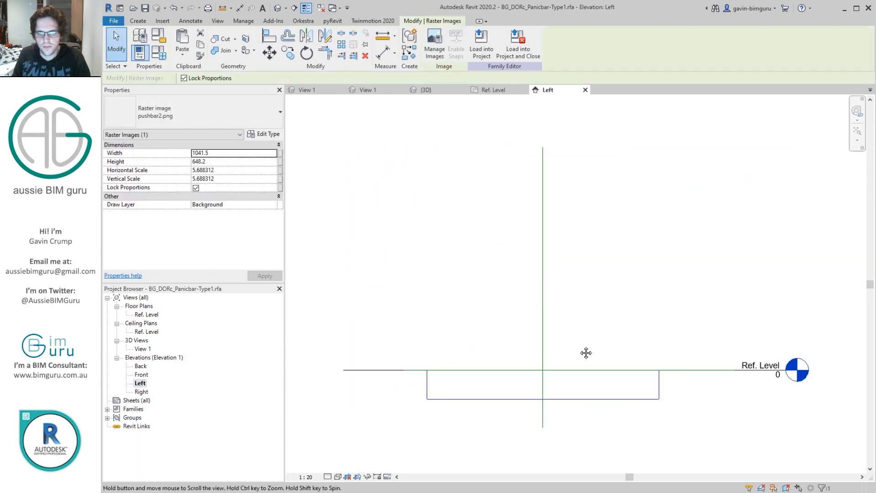
click(576, 280)
key(ctrl+v)
click(597, 282)
scroll(589, 255, up, 3)
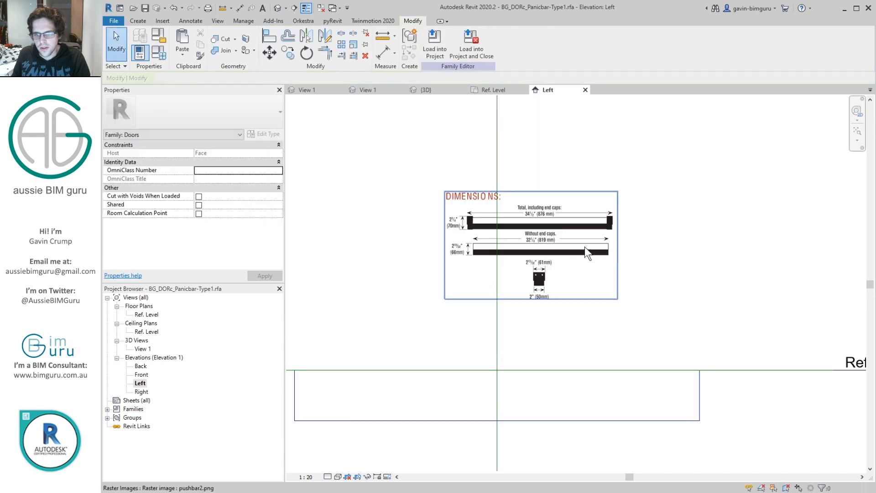
Step: Rotate the push bar image in the Left elevation by 180°
key(r)
key(o)
click(607, 217)
text(8)
text(1)
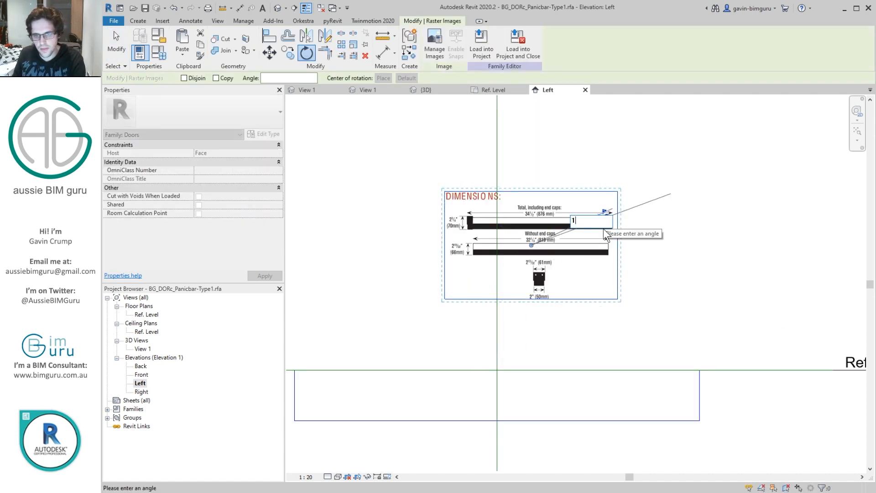
text(80)
key(Return)
Step: Move the rotated image down to the reference level near the centre reference plane
drag(565, 284, 524, 427)
scroll(522, 388, up, 4)
drag(522, 383, 520, 389)
click(560, 189)
Step: In the Ref. Level plan, set the Center (Left/Right) reference plane's Is Reference property to Right
double_click(146, 314)
scroll(650, 179, down, 4)
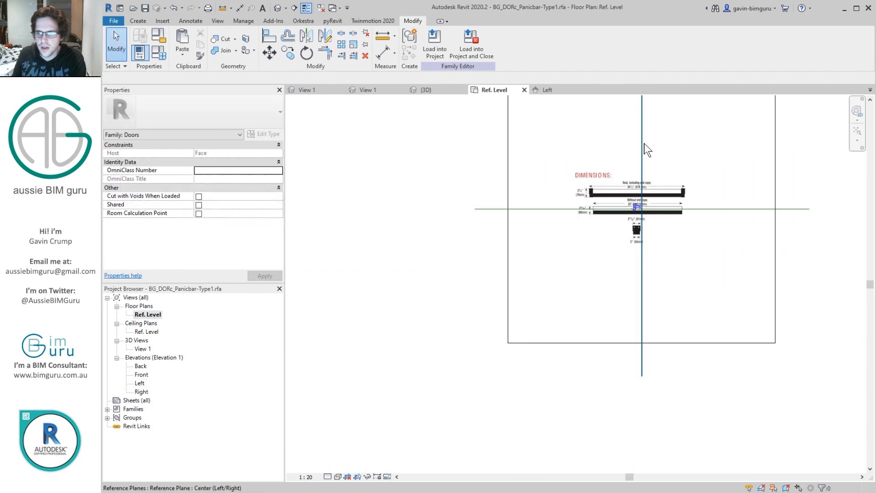
click(642, 156)
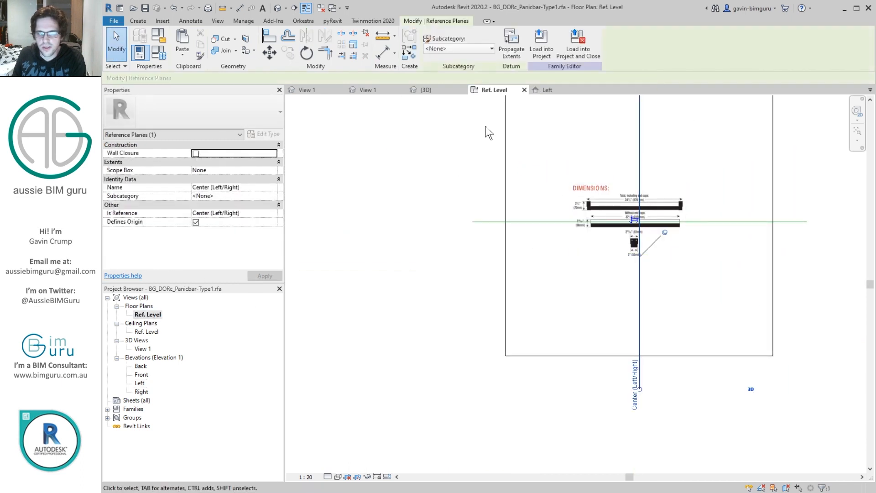
click(272, 212)
click(207, 233)
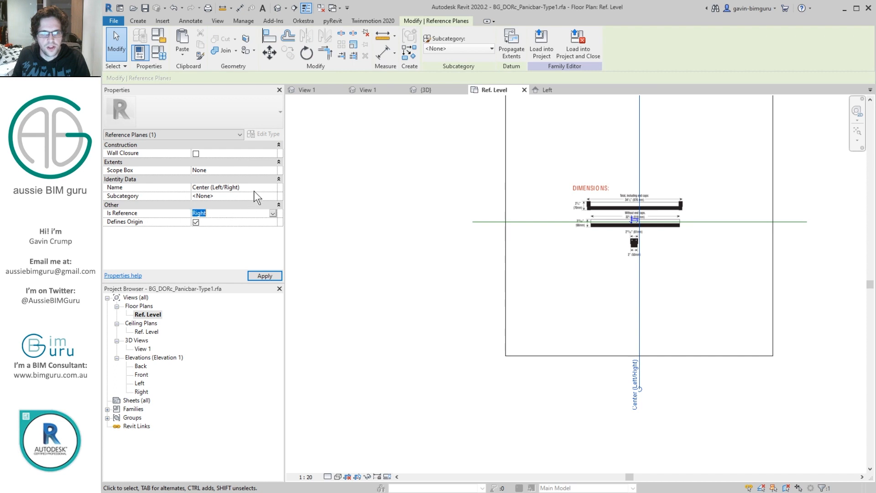
click(588, 167)
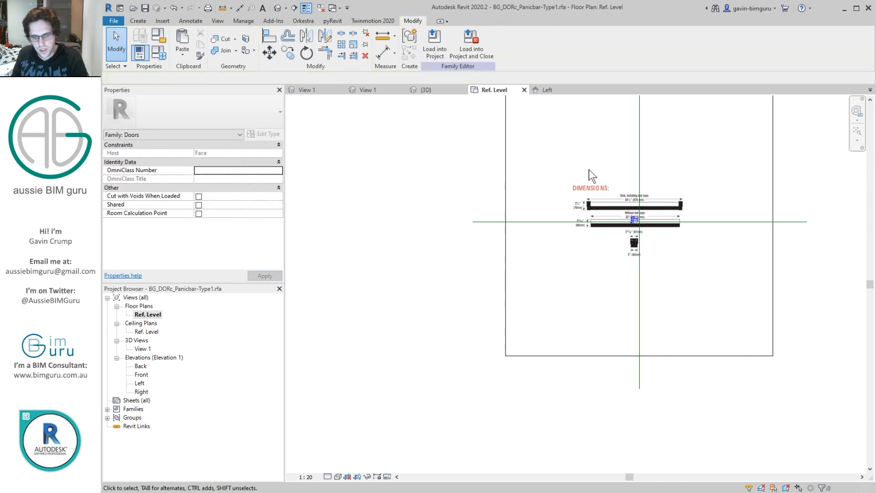
Step: Draw two vertical reference planes to the left of the Center (Left/Right) plane
key(r)
key(p)
click(583, 167)
click(583, 254)
click(528, 166)
click(528, 259)
Step: Dimension across the three vertical reference planes and make the spacing equal
key(d)
key(i)
click(529, 174)
click(583, 169)
click(636, 163)
click(593, 149)
click(583, 120)
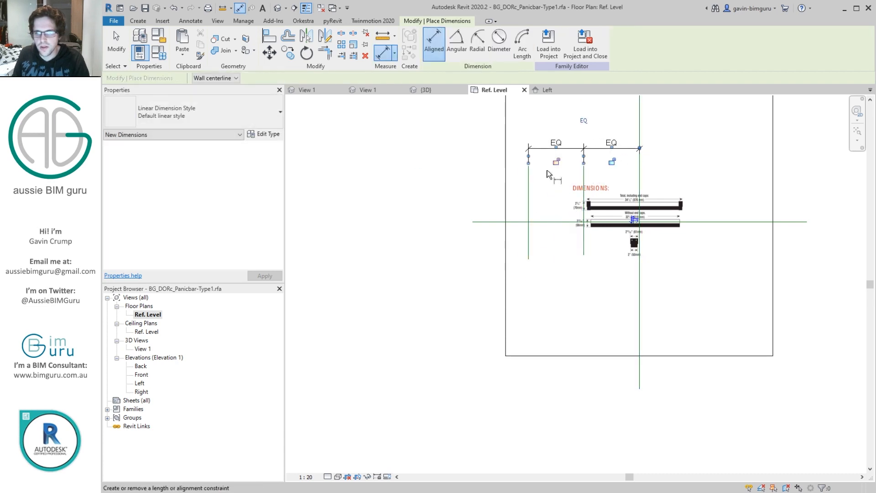
Step: Dimension the distance between the two outer vertical reference planes and label it with the Width parameter
click(639, 178)
click(528, 174)
click(550, 133)
key(Escape)
key(Escape)
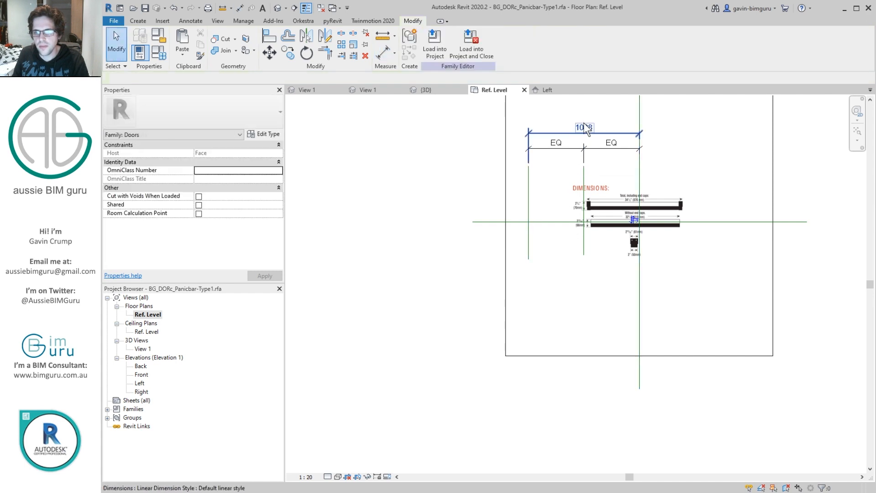
click(586, 127)
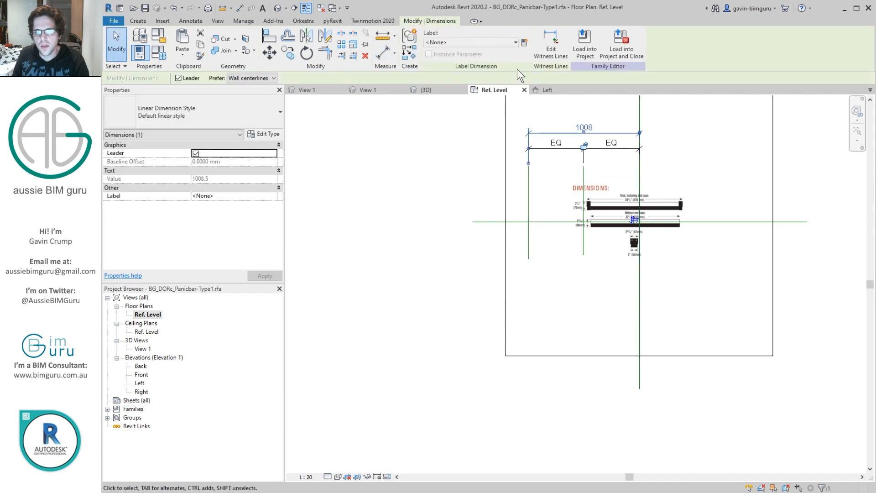
click(515, 43)
click(456, 130)
click(465, 132)
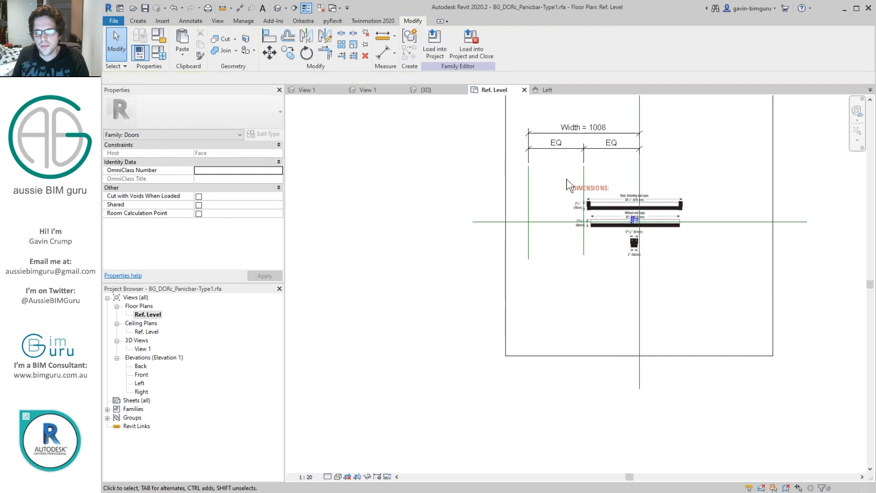
Step: Set Is Reference to Not a Reference for the middle vertical reference plane and the outer one farthest from the image
scroll(576, 177, up, 2)
click(595, 169)
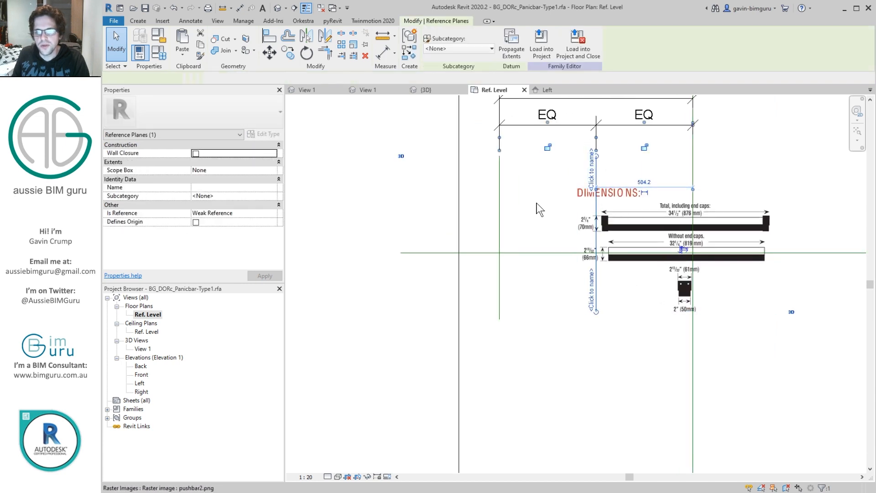
click(278, 213)
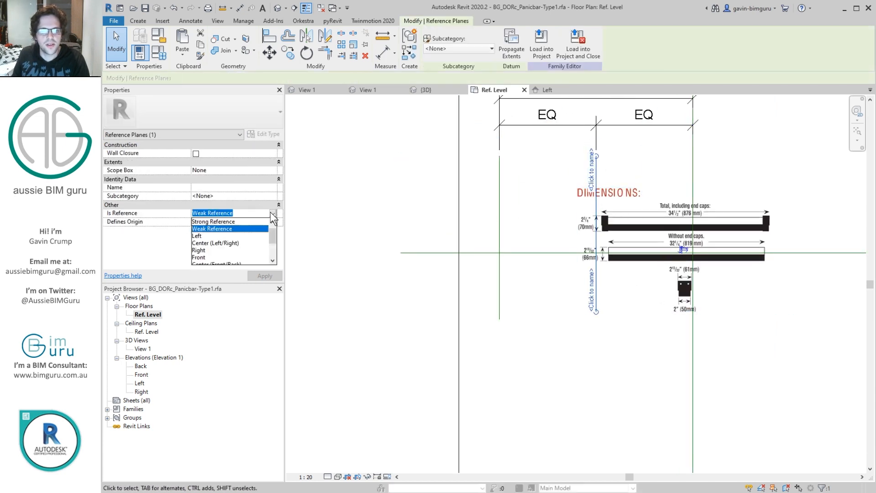
click(245, 222)
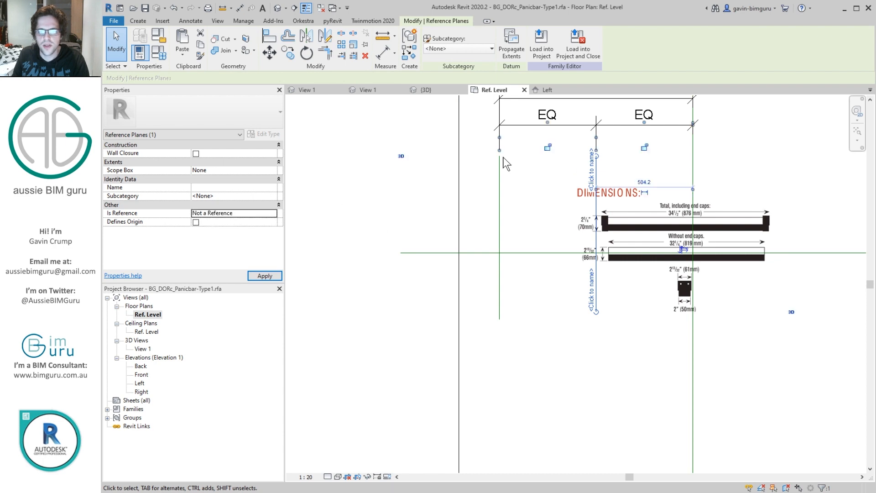
click(500, 164)
click(277, 213)
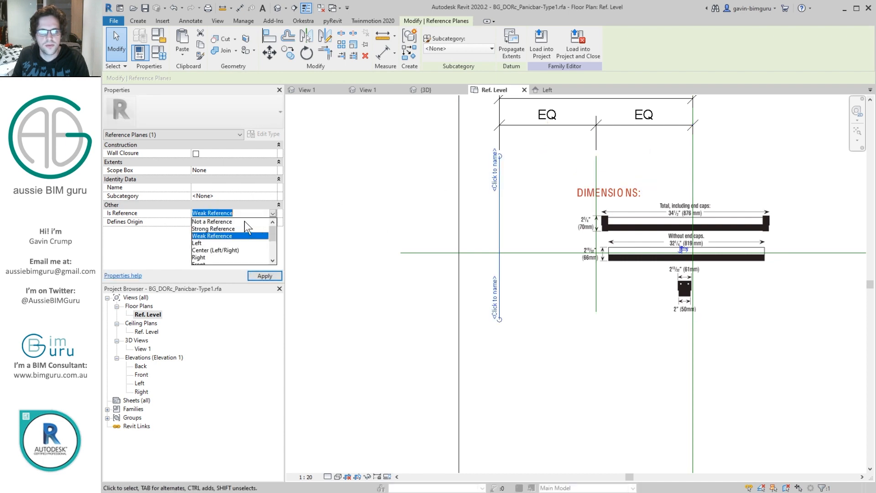
click(246, 222)
Step: Name the middle vertical reference plane between the two EQ dimensions "Panic bar centre" and check the name on the plane
click(597, 163)
click(230, 188)
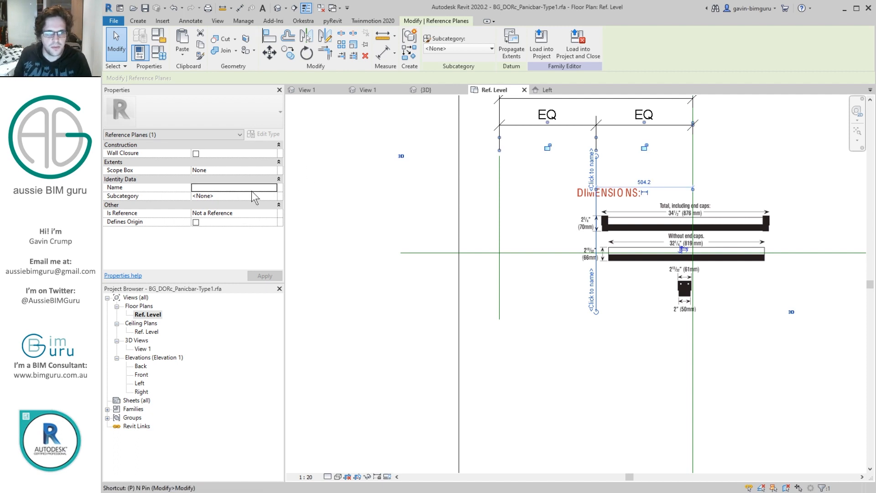
text(Panic bar centre)
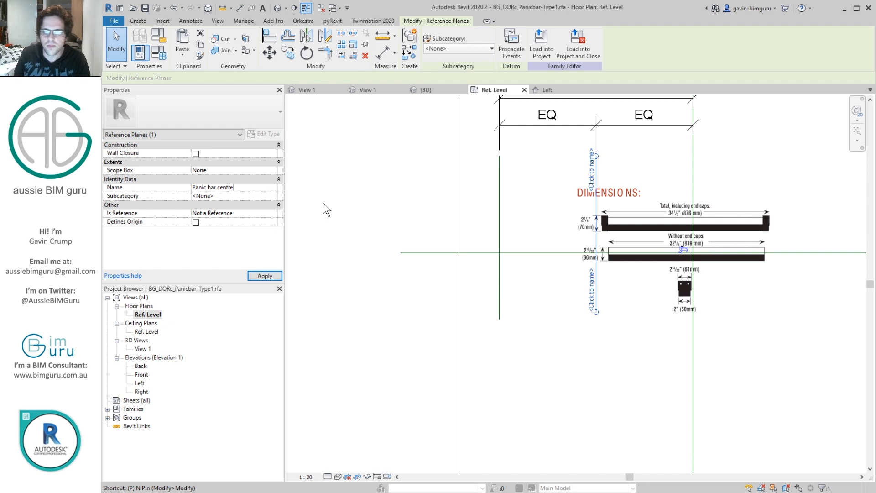
click(741, 178)
scroll(604, 222, up, 3)
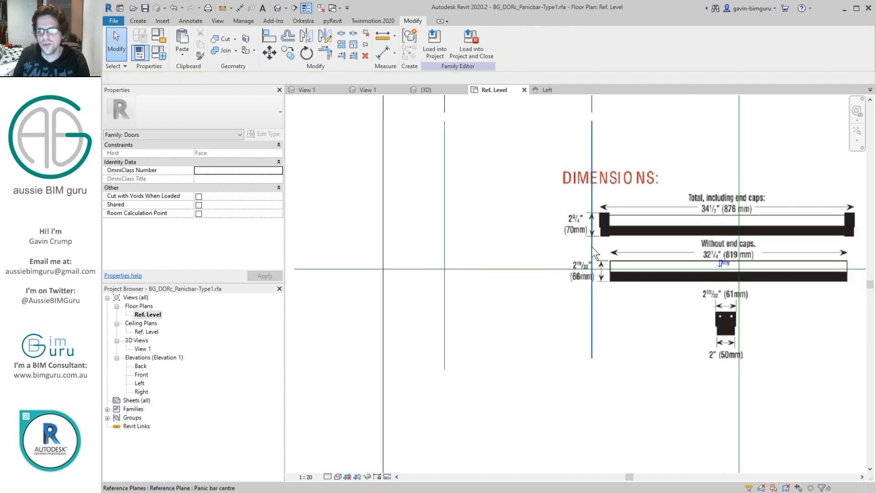
click(593, 251)
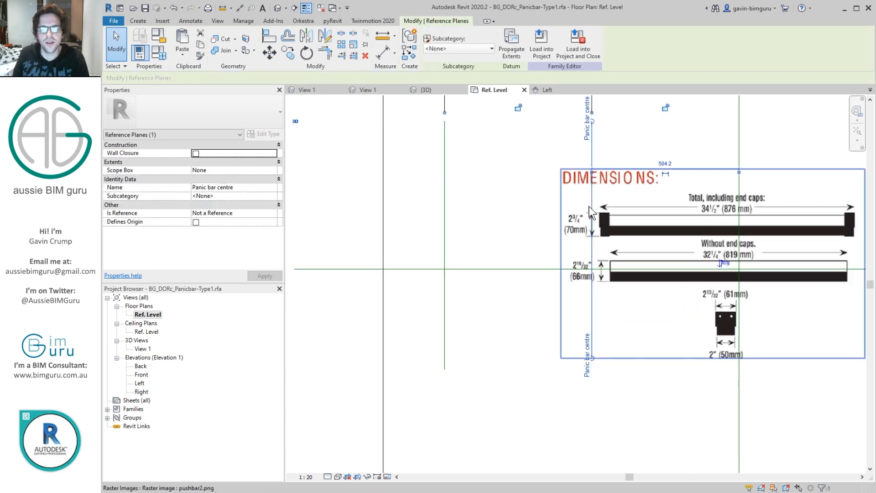
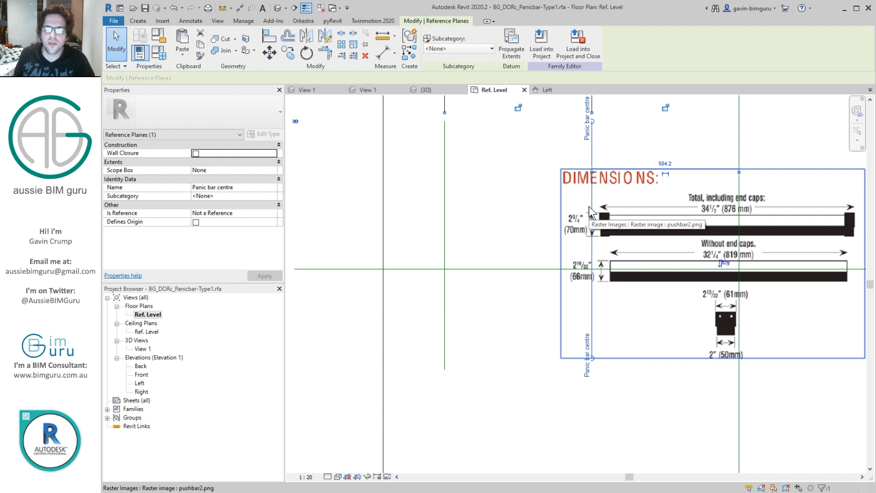
Step: In the Left elevation, create an extrusion and sketch a rectangle about 53 mm high over the 61 mm wide part of the profile image
key(Escape)
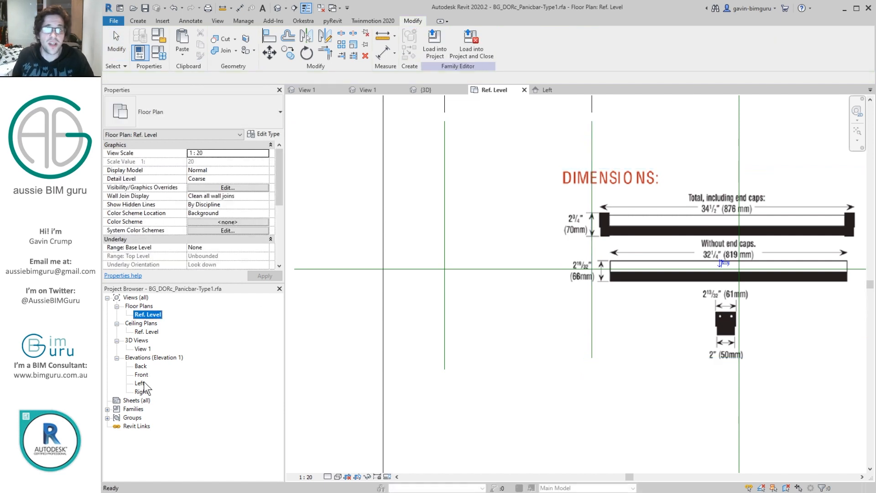
double_click(144, 384)
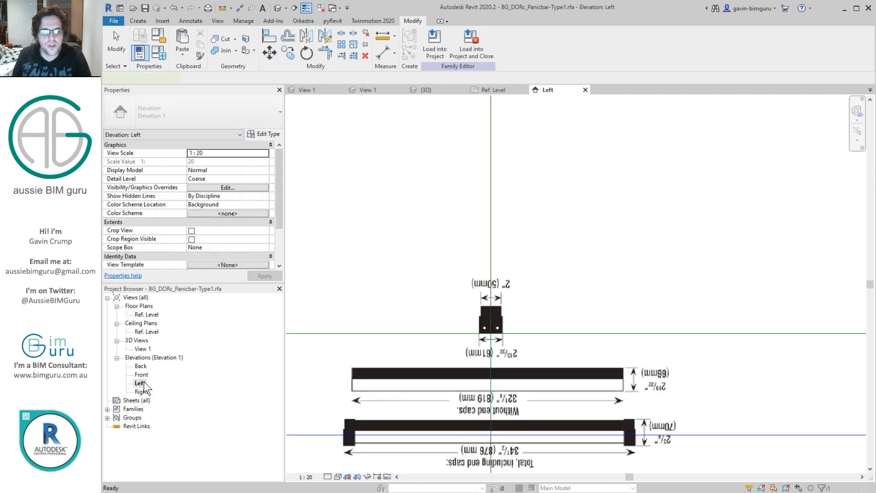
click(527, 298)
scroll(497, 329, up, 4)
click(137, 21)
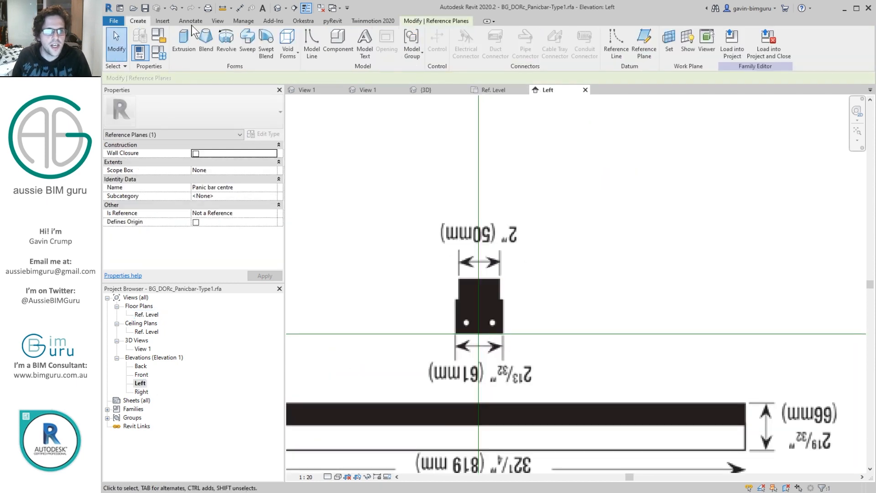
click(434, 46)
click(460, 35)
scroll(467, 314, up, 4)
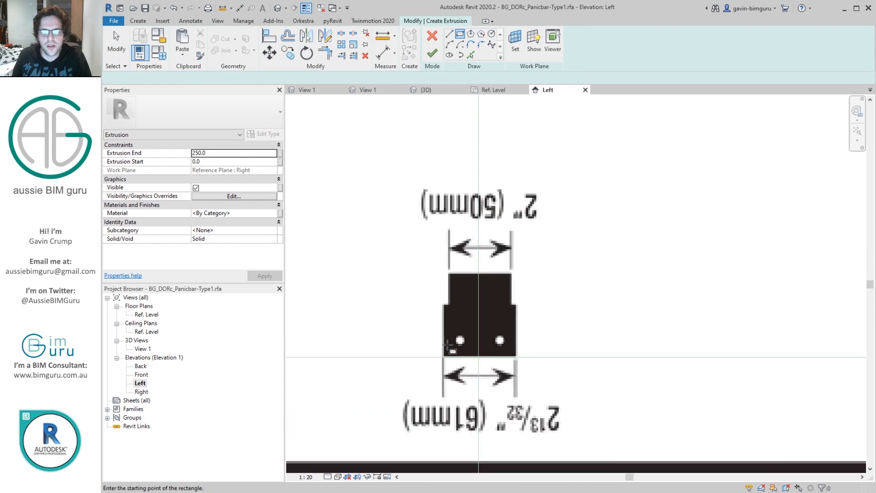
click(438, 365)
click(565, 273)
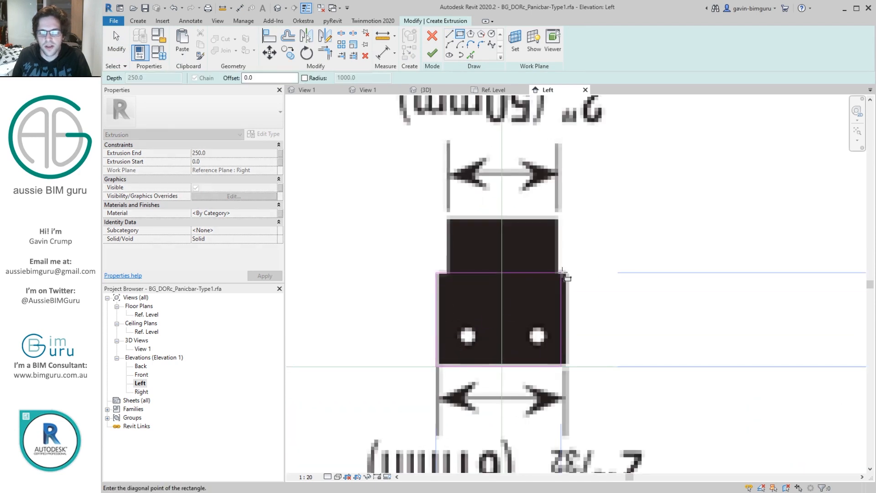
scroll(557, 289, down, 3)
key(Escape)
key(Escape)
Step: Set the sketched rectangle's width to 61 mm and its height to 52 mm
click(562, 294)
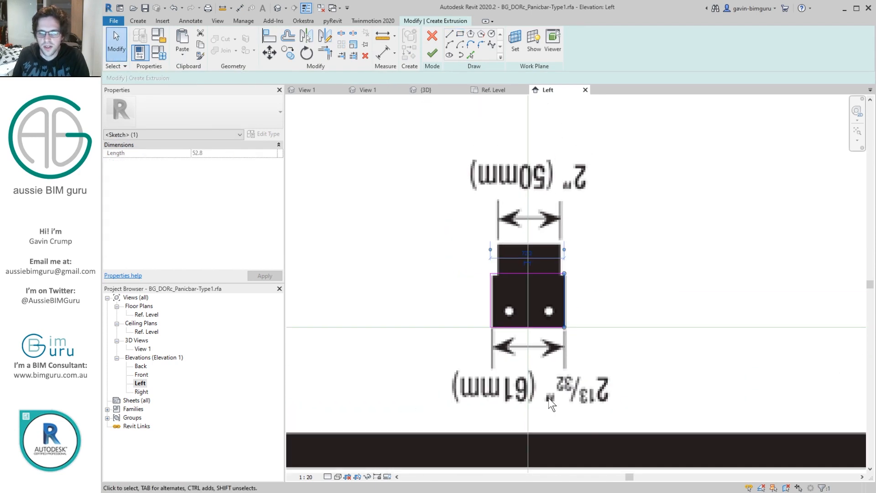
scroll(541, 393, up, 2)
click(524, 211)
text(61)
key(Return)
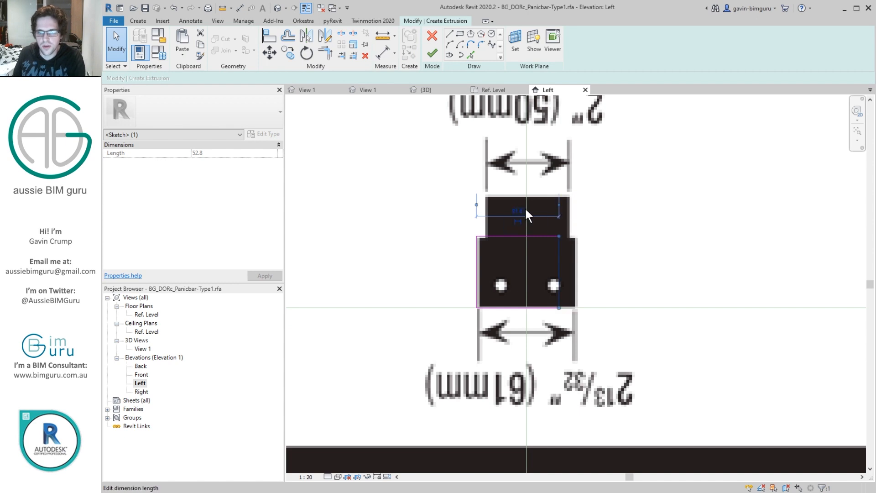
click(503, 236)
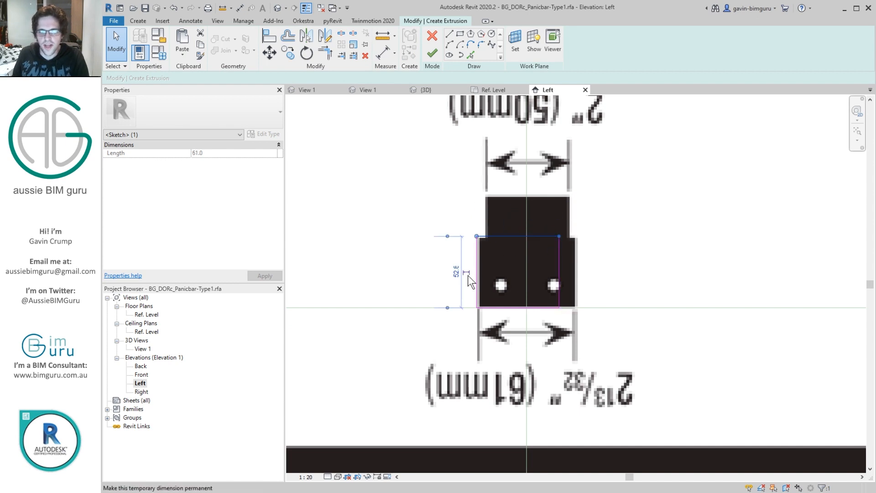
click(456, 273)
text(52)
key(Return)
Step: Move the whole rectangle so its base midpoint sits on the intersection of the vertical and horizontal reference planes
drag(417, 181, 640, 366)
key(m)
key(v)
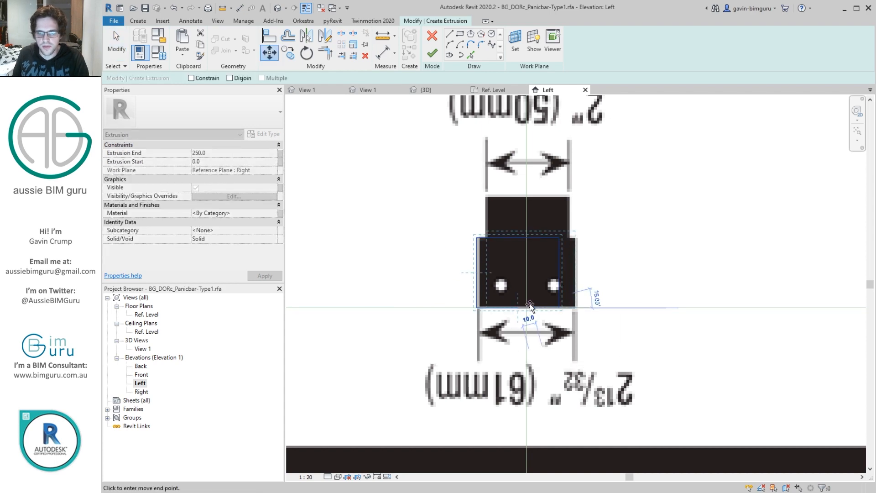
scroll(625, 228, down, 2)
key(Escape)
Step: Set the rectangle's height to 45 mm and finish the extrusion
scroll(706, 322, up, 4)
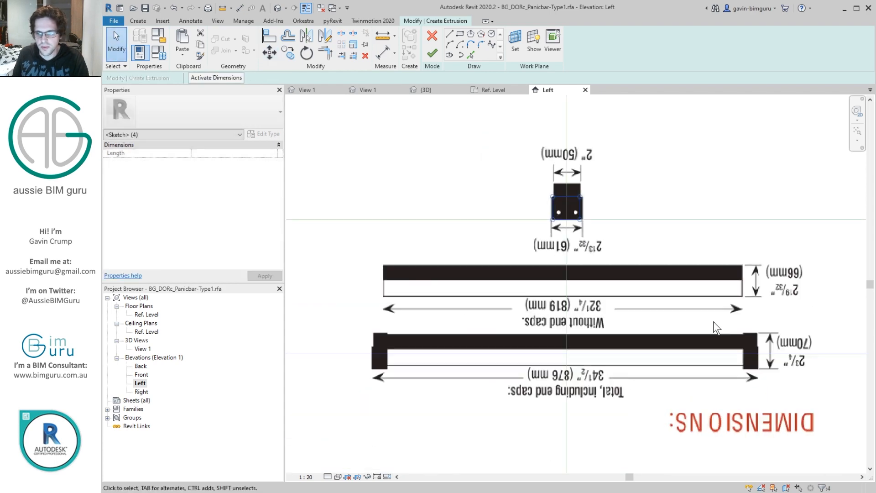
scroll(790, 338, down, 3)
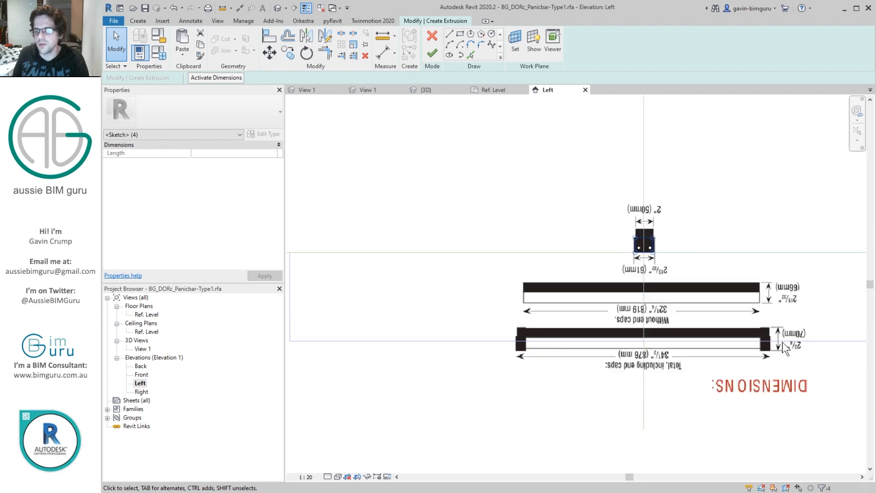
scroll(626, 312, up, 5)
click(626, 311)
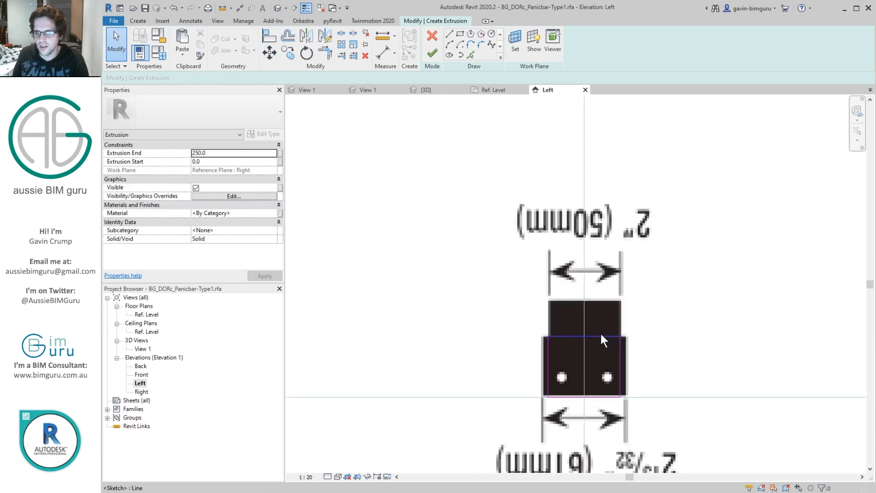
click(544, 368)
key(Return)
middle_drag(612, 328, 613, 272)
click(613, 271)
click(630, 277)
key(Escape)
click(431, 54)
Step: In the Ref. Level plan, move the extrusion's work plane to the Panic bar centre reference plane
double_click(143, 348)
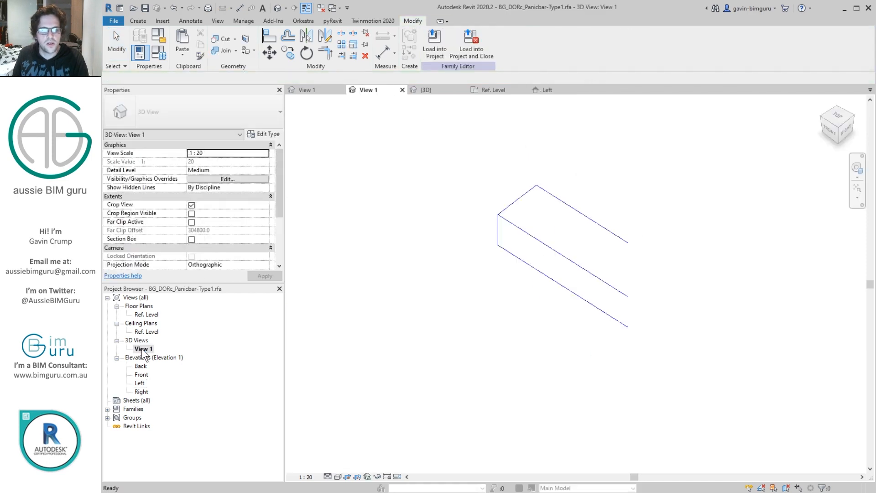
double_click(147, 315)
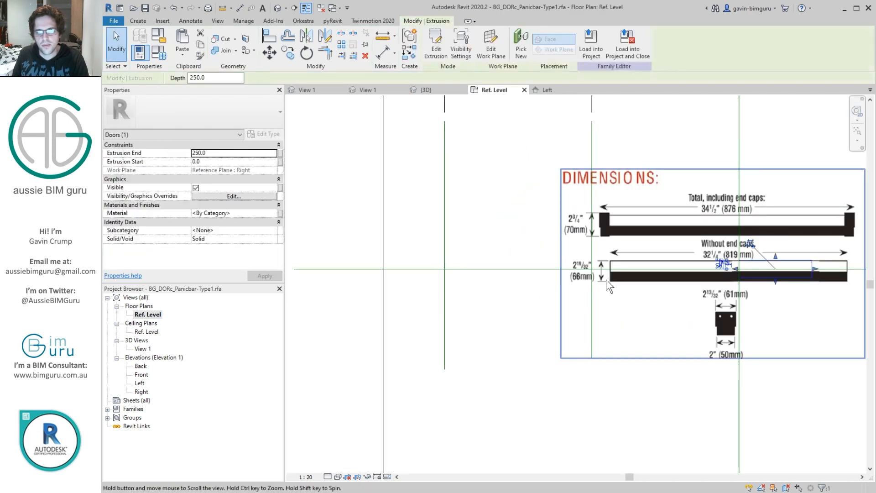
middle_drag(607, 284, 559, 321)
click(479, 43)
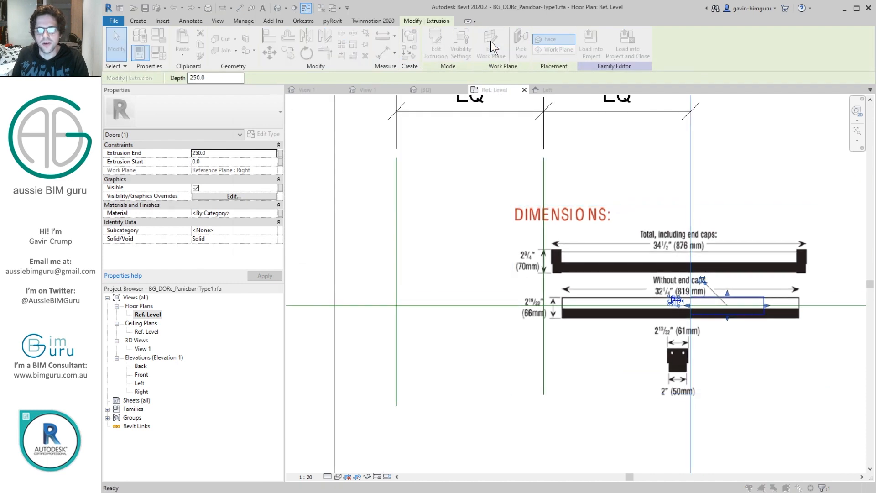
click(302, 246)
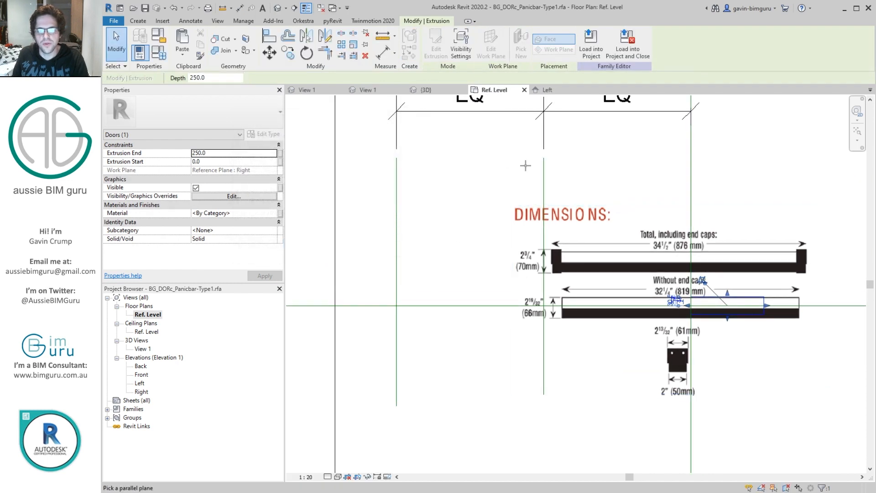
click(543, 242)
Step: Set the extrusion's end to =876/2 and its start to 400 mm to form one end cap
click(222, 153)
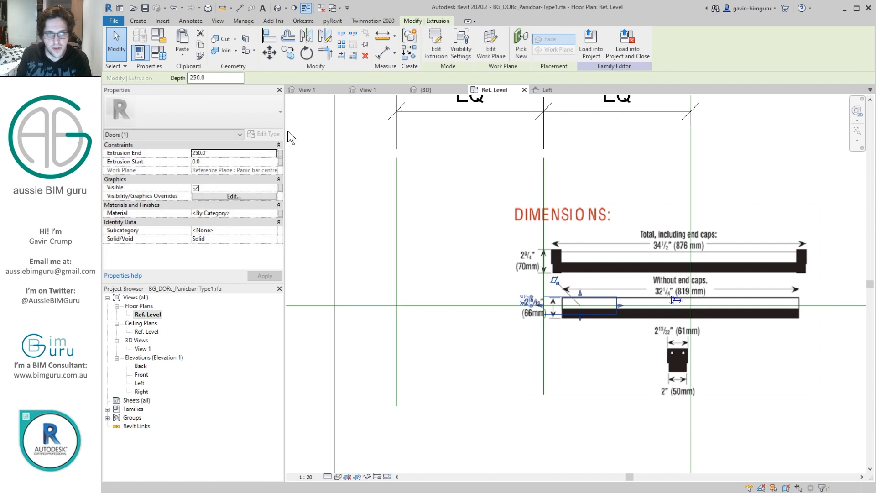
double_click(233, 152)
text(=876/2)
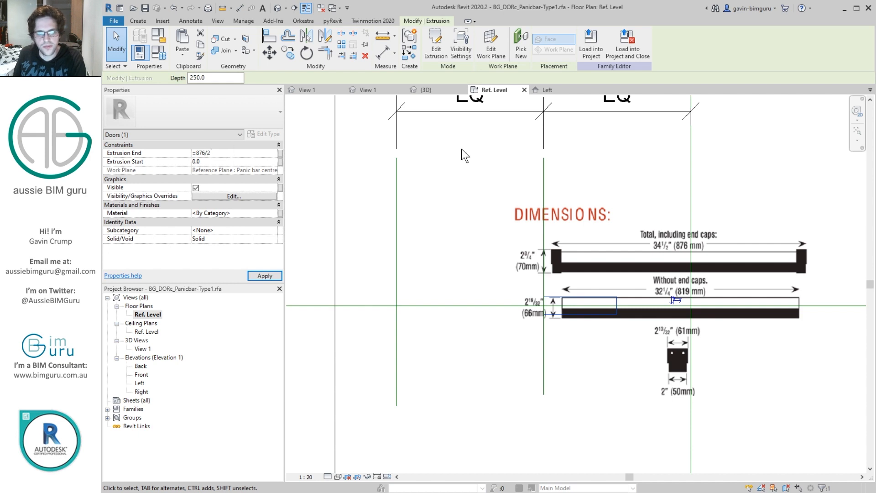
key(Return)
scroll(643, 294, up, 1)
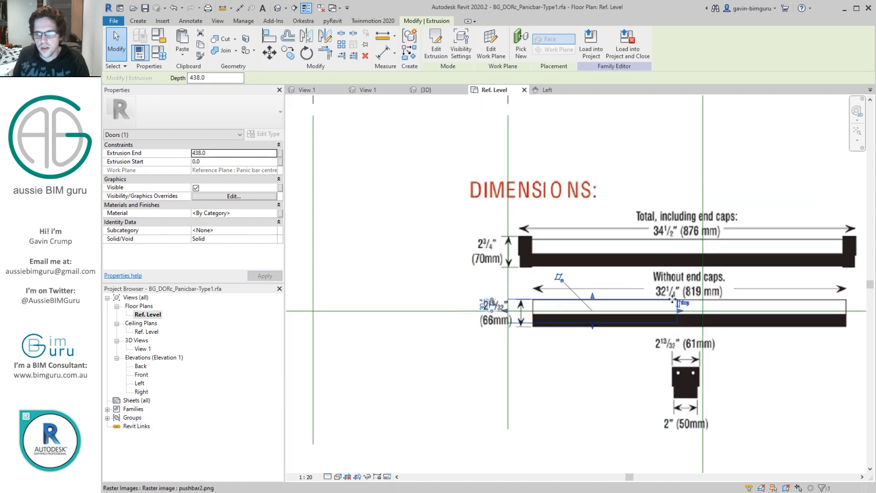
click(215, 162)
text(400)
key(Return)
scroll(673, 288, up, 2)
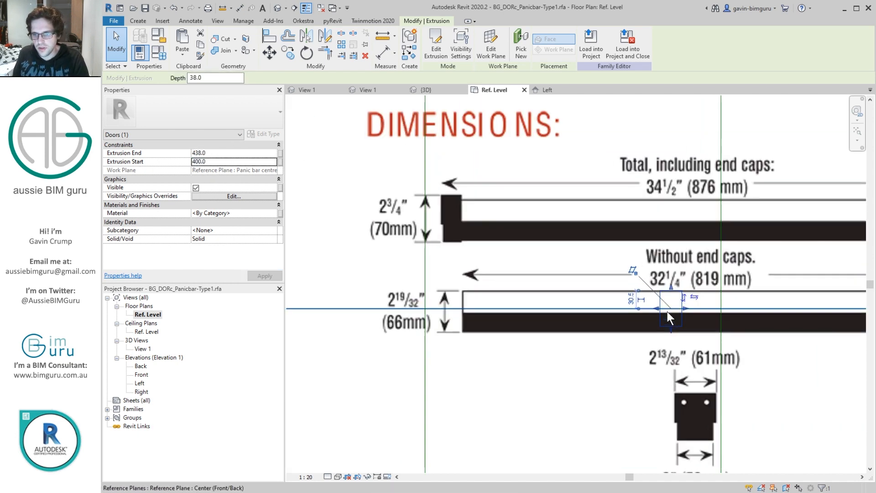
click(623, 229)
scroll(671, 250, down, 2)
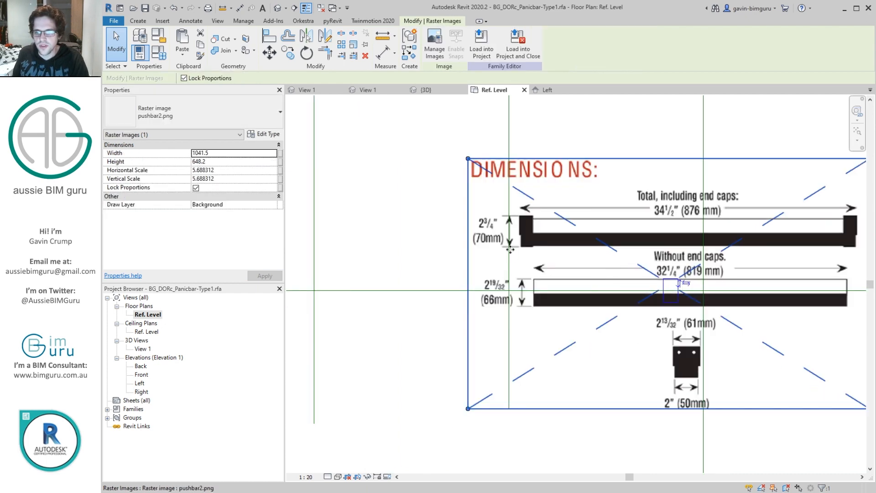
key(Escape)
Step: Copy the end cap extrusion in place with a zero offset
click(661, 286)
key(c)
key(o)
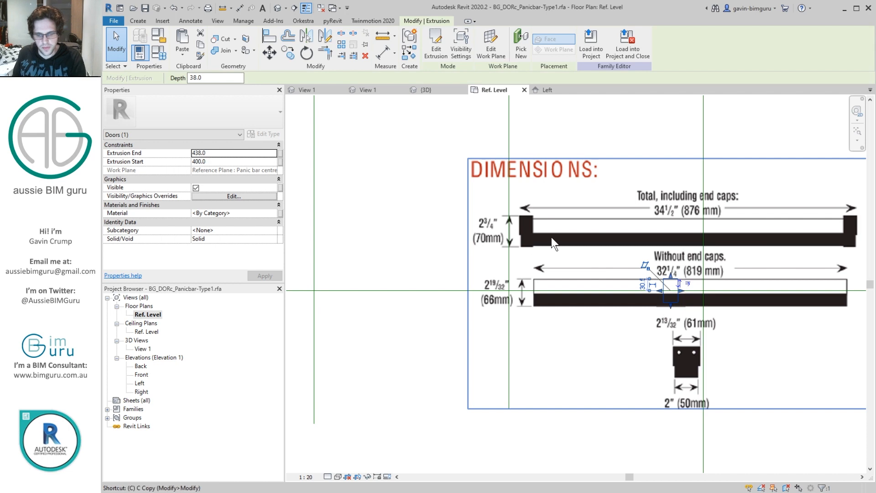
click(555, 229)
text(0)
key(Return)
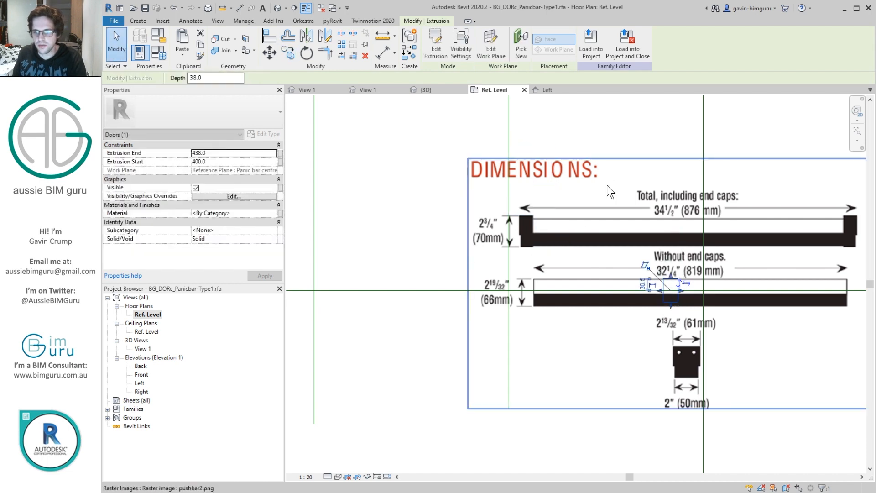
Step: Set the copied end cap's extrusion end to -438 mm and its start to -400 mm
click(193, 153)
drag(192, 160, 192, 161)
click(194, 161)
text(-)
click(330, 131)
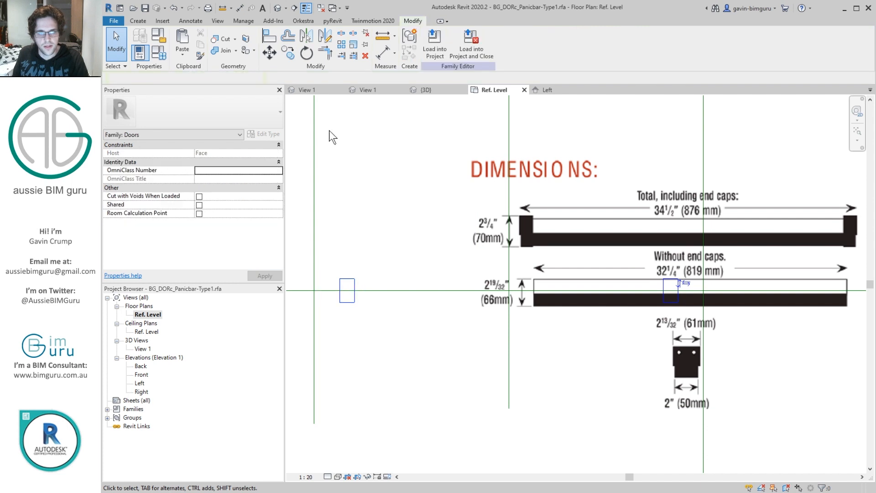
Step: In the default 3D view, copy the mirrored-side end cap in place with a zero offset
click(281, 10)
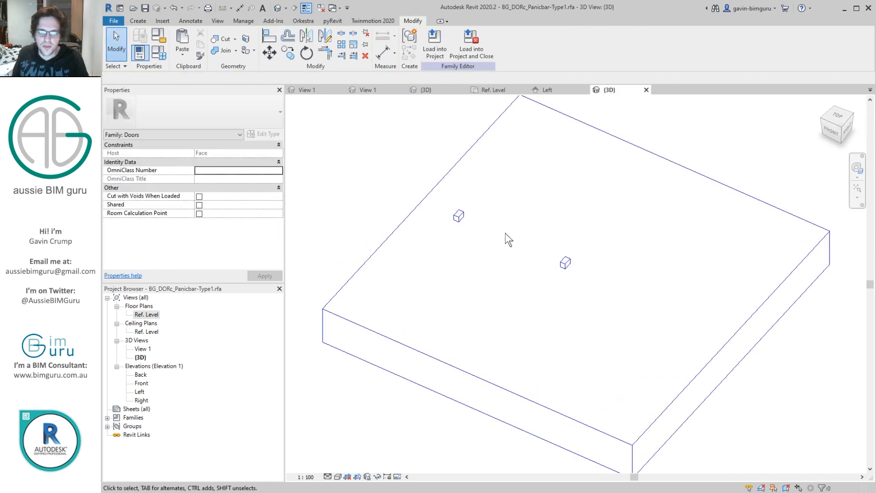
scroll(473, 215, up, 5)
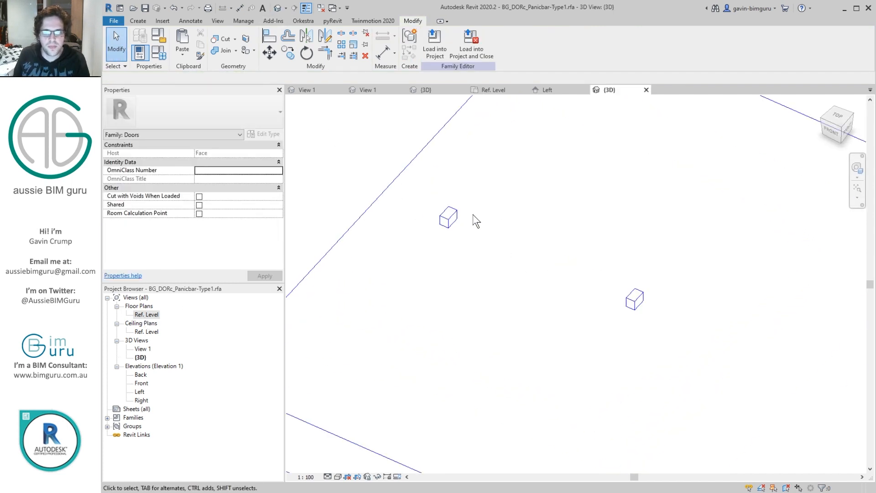
click(452, 217)
key(c)
key(c)
click(462, 195)
text(0)
key(Return)
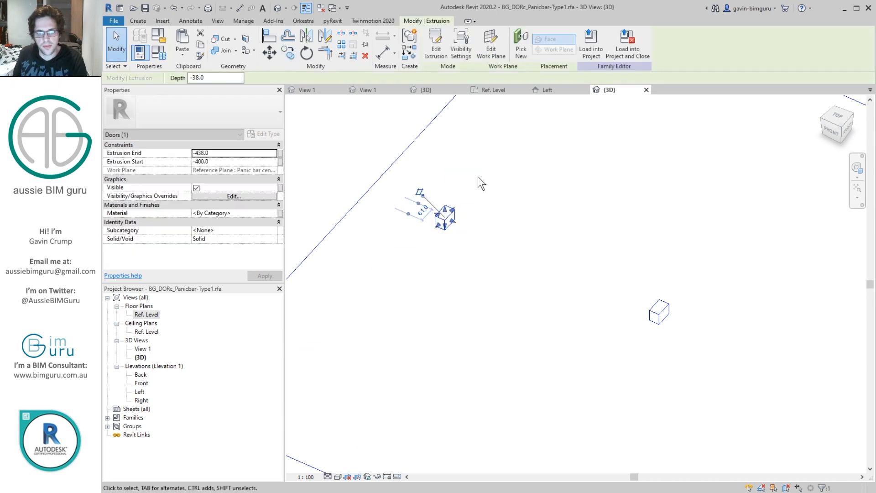
Step: Set the new copy's extrusion end to -428 mm and its start to 428 mm to form the bar
click(216, 153)
text(-428)
key(Tab)
text(428)
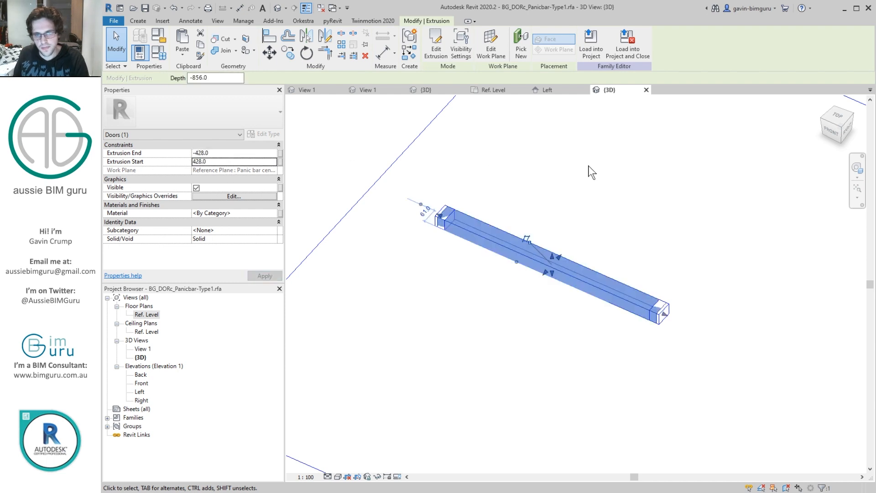
Step: Edit the bar extrusion's sketch and move the profile's top edge to make the height 70 mm
click(436, 46)
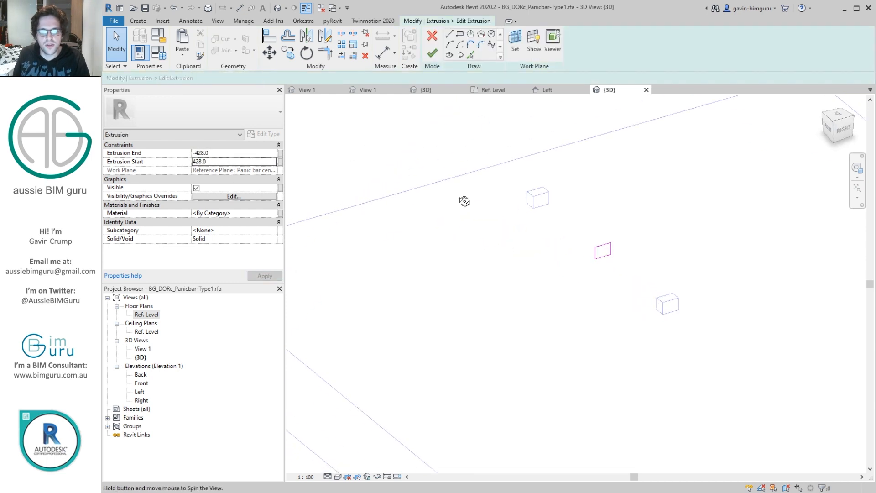
click(610, 250)
scroll(609, 251, up, 2)
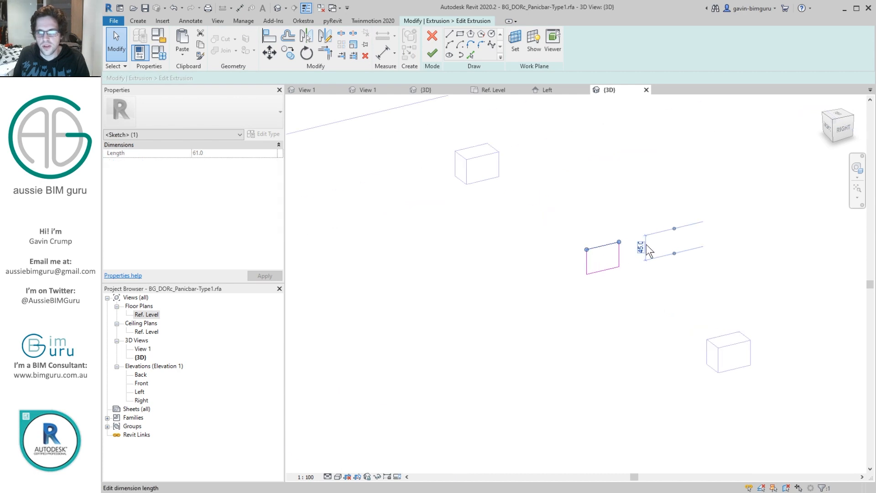
click(639, 247)
text(70)
key(Return)
Step: Move the bar profile's bottom edge to make the height 40 mm
click(605, 181)
click(609, 268)
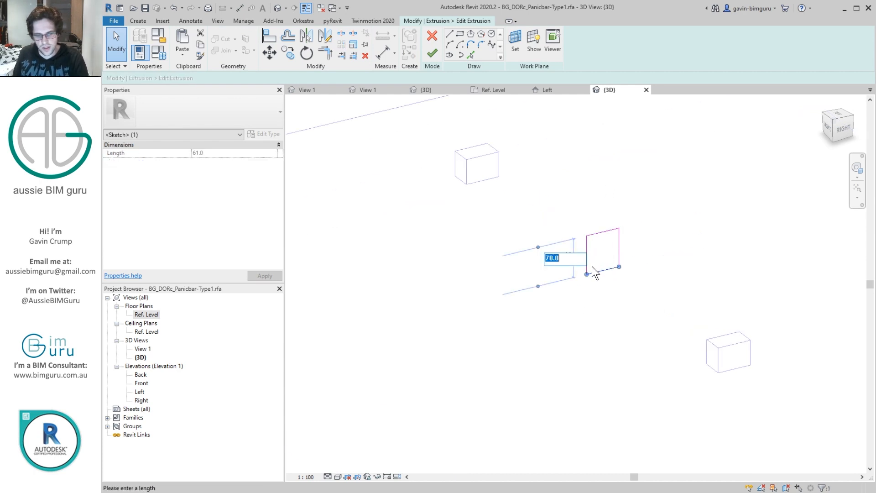
key(Return)
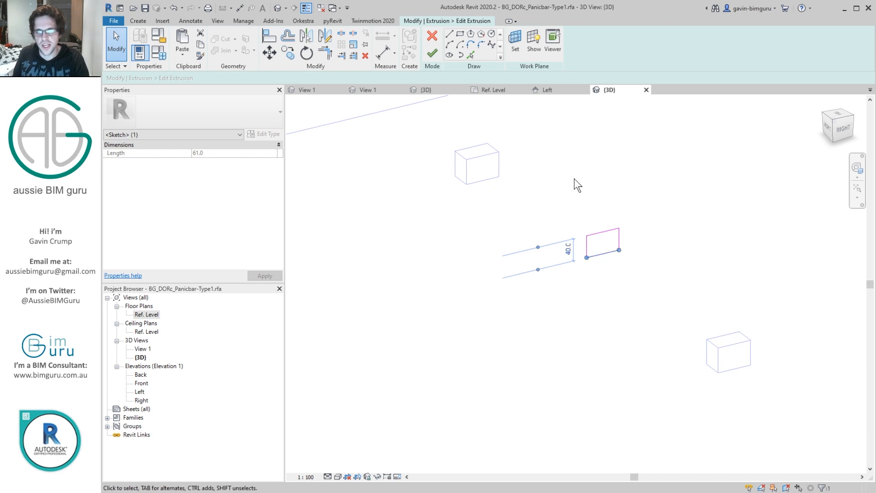
click(574, 179)
Step: Sketch a 10 mm wide rectangular notch with lines in one upper corner of the bar profile
click(449, 36)
scroll(610, 220, up, 5)
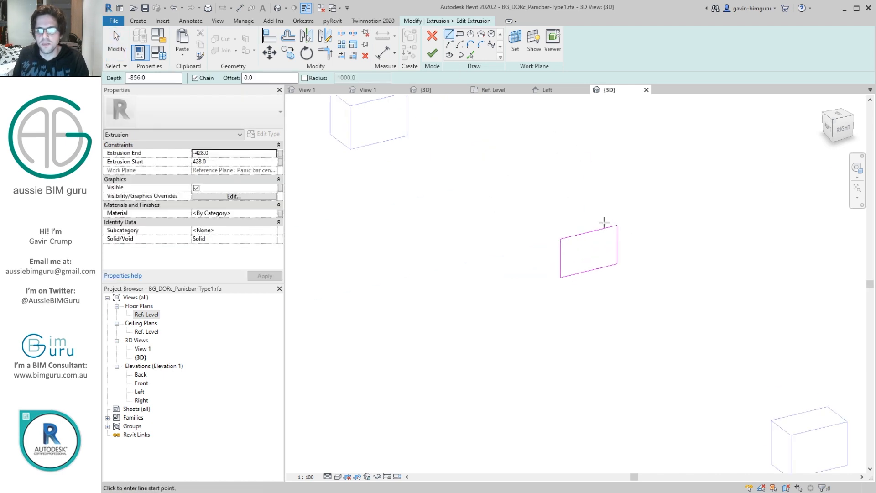
click(528, 248)
click(547, 247)
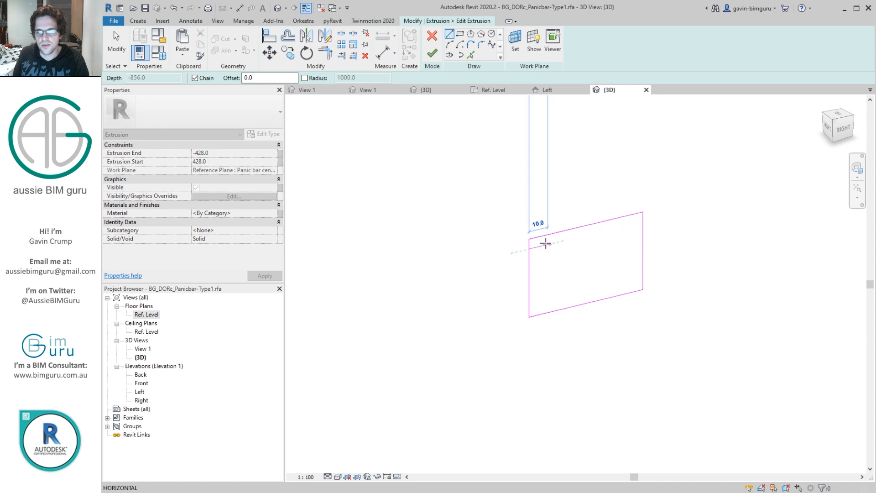
key(Escape)
key(Escape)
click(546, 240)
drag(545, 235, 547, 234)
Step: Mirror the notch lines to the profile's opposite upper corner about the vertical axis through the top edge's midpoint
drag(520, 230, 575, 268)
click(323, 38)
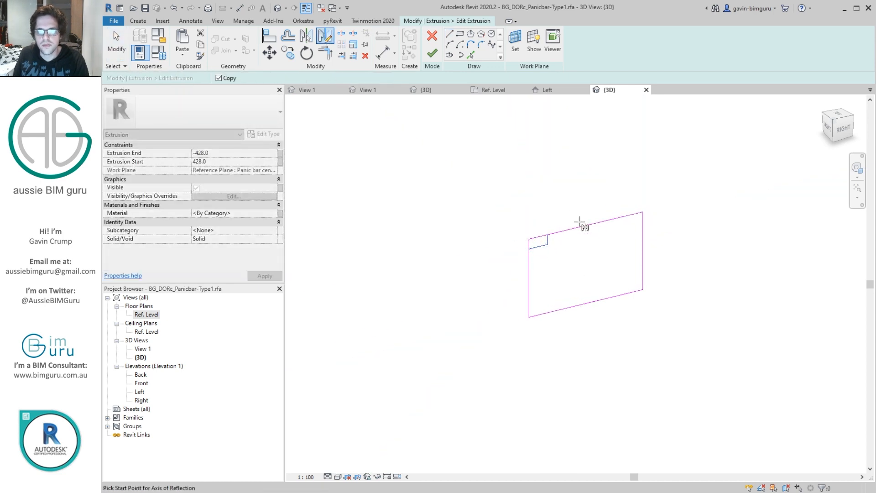
click(586, 225)
click(586, 282)
Step: Trim the bar profile's top and side edges to the two corner notches and finish the sketch
click(528, 254)
click(532, 249)
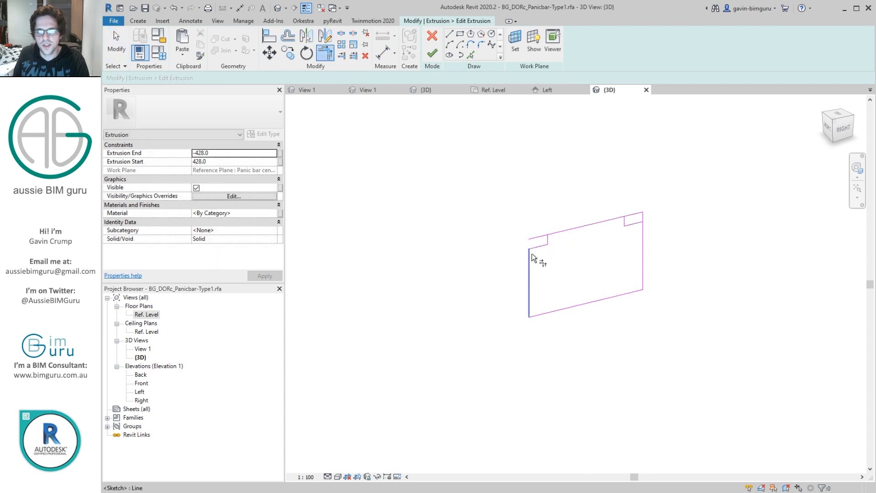
click(553, 233)
click(547, 238)
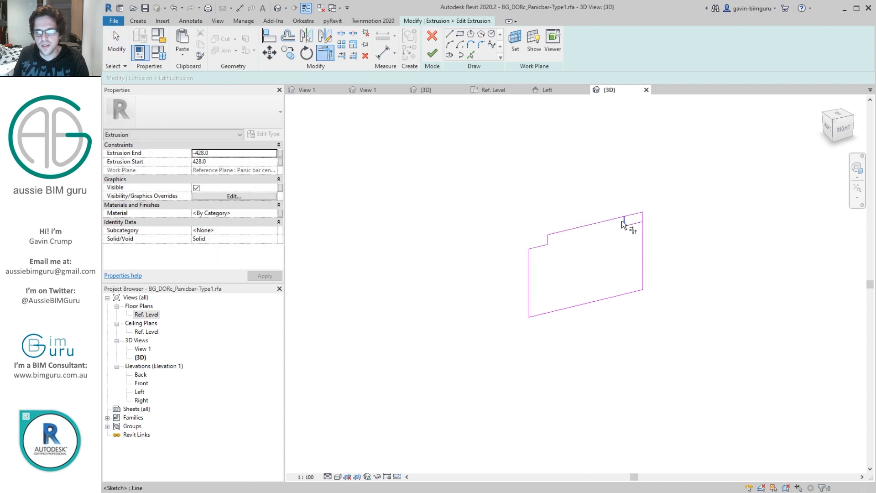
click(627, 224)
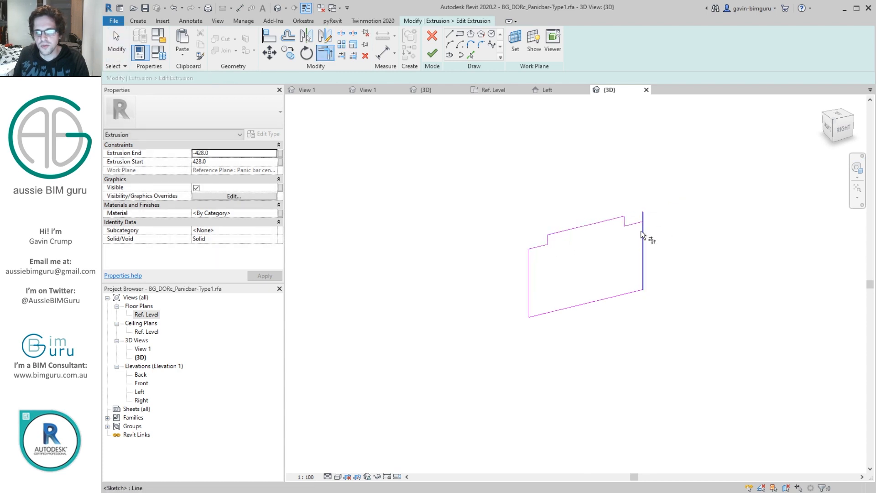
click(432, 54)
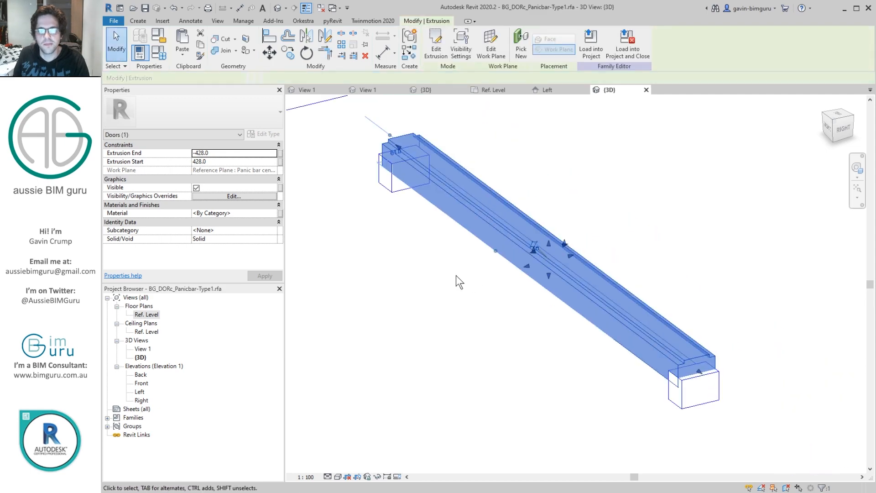
Step: Edit the bar extrusion's sketch again and move one side edge to make its notch 5 mm wide
click(398, 303)
click(456, 236)
click(436, 43)
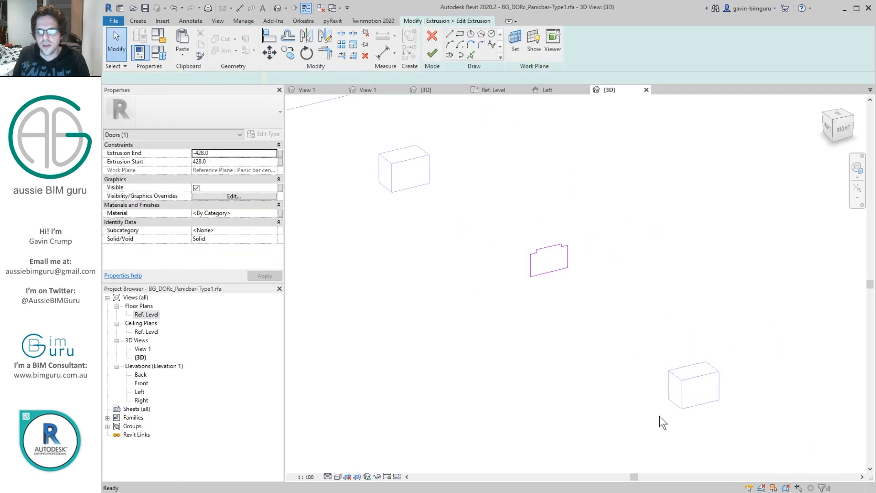
click(431, 148)
scroll(449, 201, up, 2)
click(442, 264)
text(5)
key(Return)
Step: Move the opposite side edge to make the other notch 5 mm wide and finish the bar's sketch
click(534, 185)
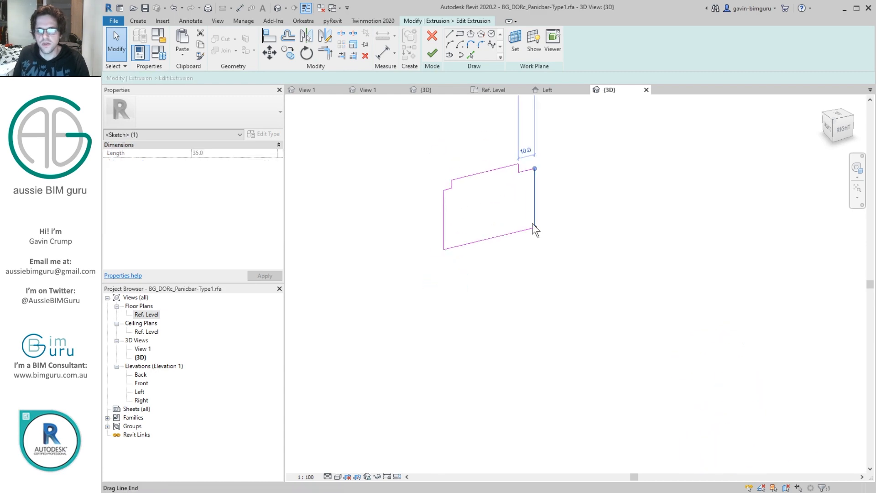
click(527, 148)
text(5)
key(Return)
click(432, 53)
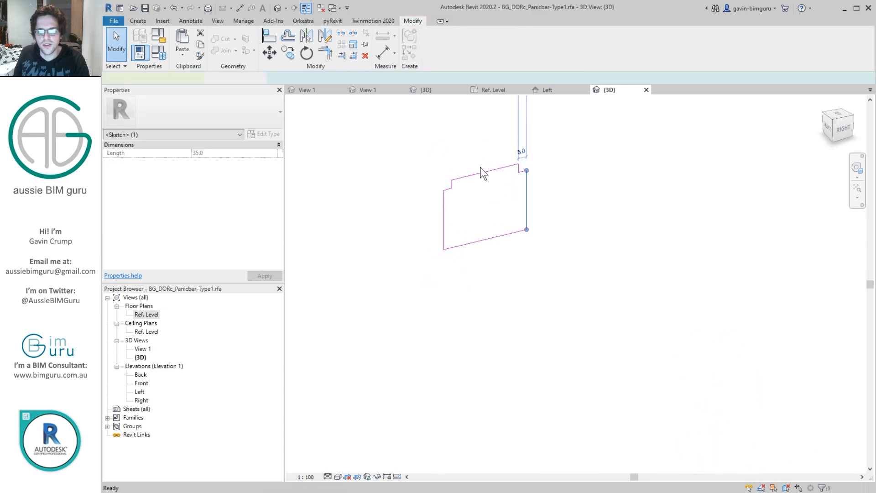
key(Escape)
Step: Join the bar's geometry with both end caps
click(223, 49)
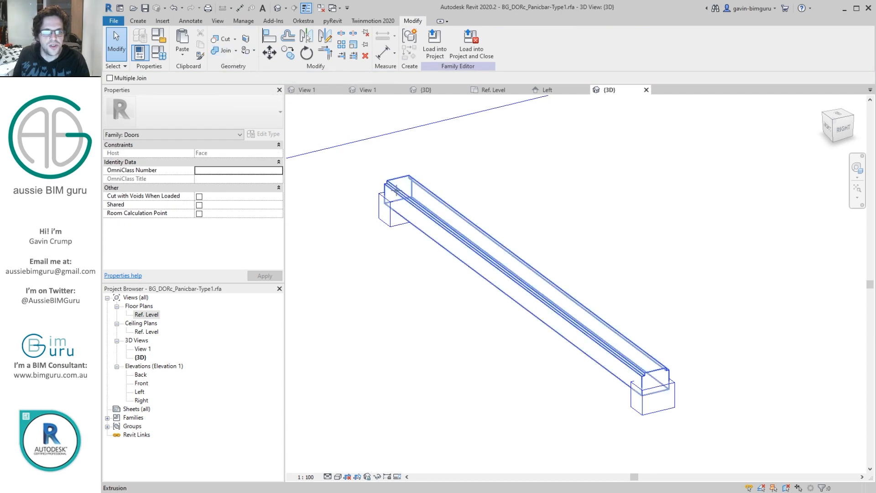
click(380, 190)
click(385, 186)
click(394, 195)
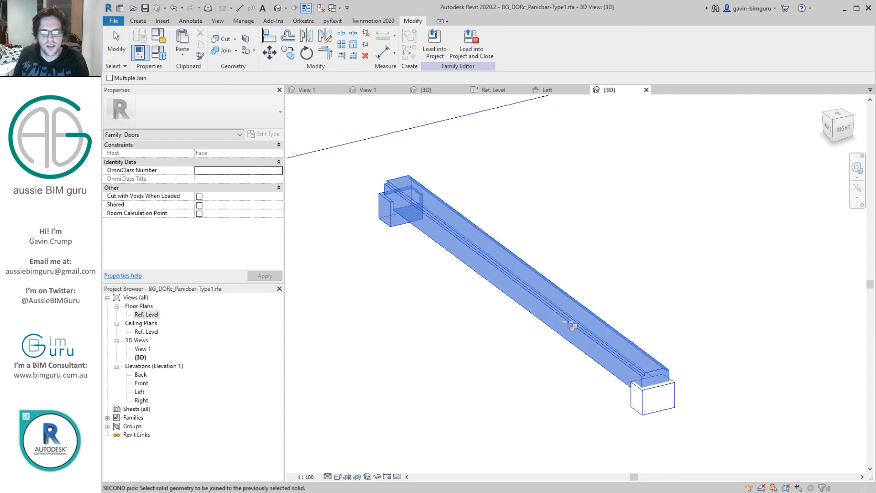
click(633, 385)
key(Escape)
Step: Assign the bar and both end caps to the Hardware subcategory
shift+middle_drag(619, 221, 755, 264)
scroll(639, 370, down, 1)
middle_drag(639, 370, 800, 336)
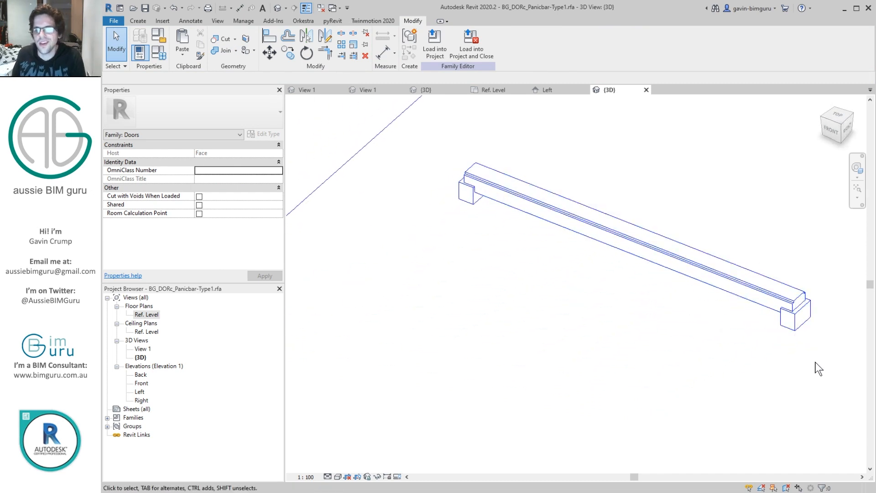
mouse_move(819, 368)
mouse_down()
mouse_move(448, 144)
mouse_move(825, 365)
mouse_up()
click(273, 230)
click(221, 260)
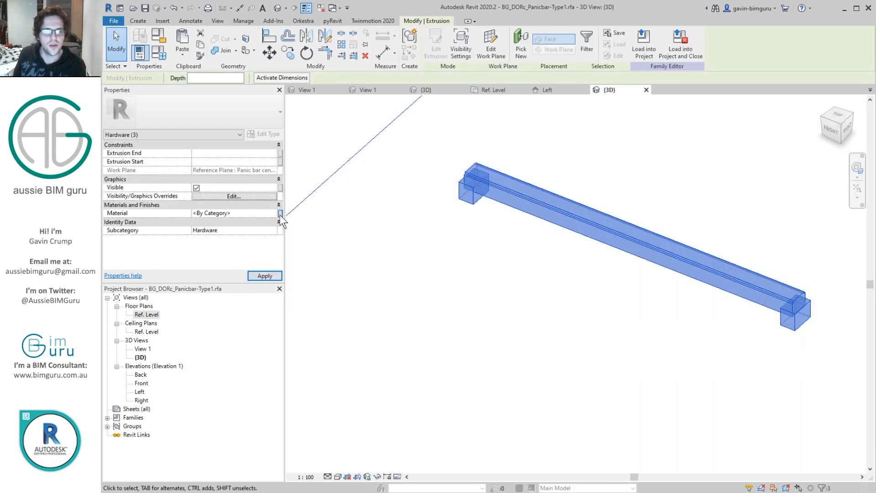
Step: Associate the material of the bar and end caps with the Hardware finish family parameter
click(280, 213)
click(566, 188)
click(641, 300)
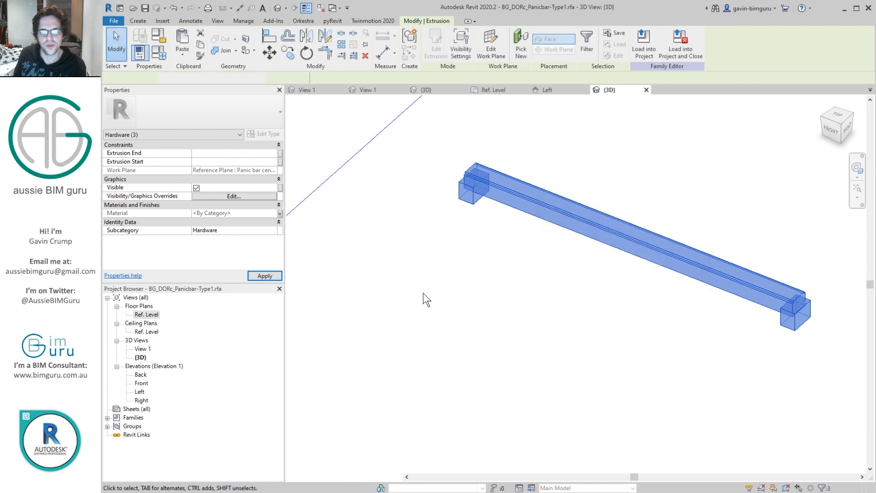
click(374, 298)
Step: Delete the placed reference images from the Ref. Level floor plan and the Left elevation
double_click(147, 315)
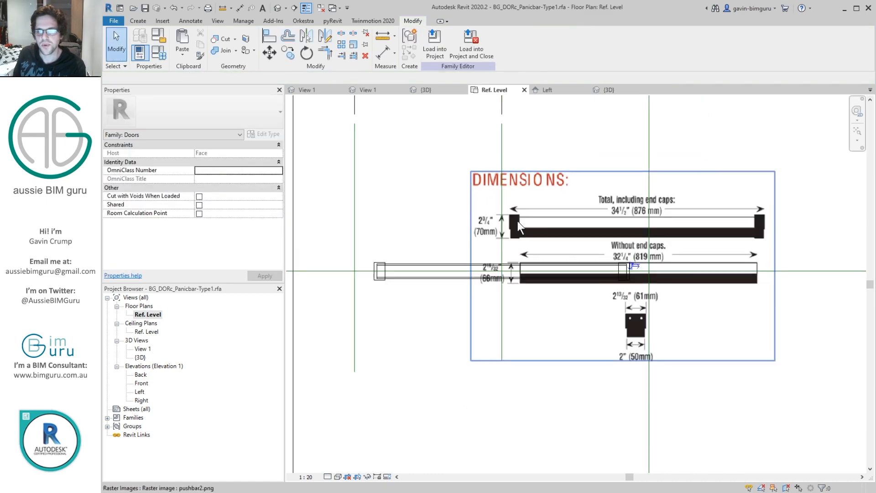
click(544, 225)
key(Delete)
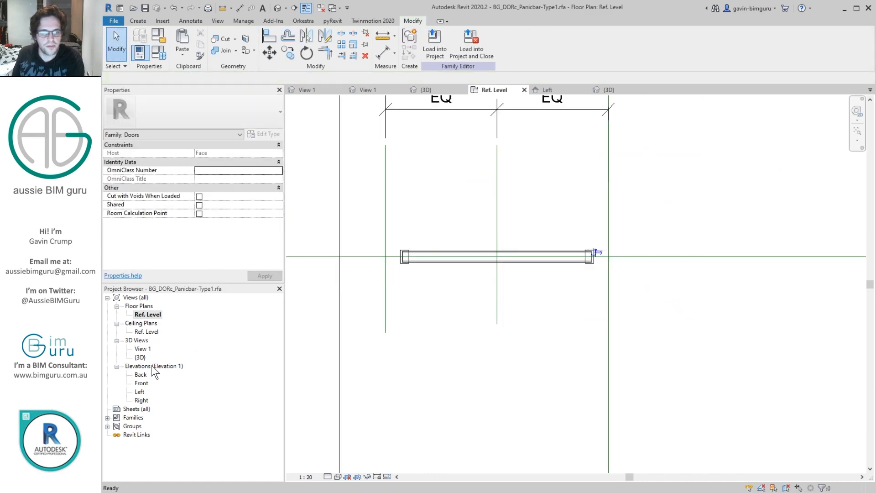
double_click(141, 384)
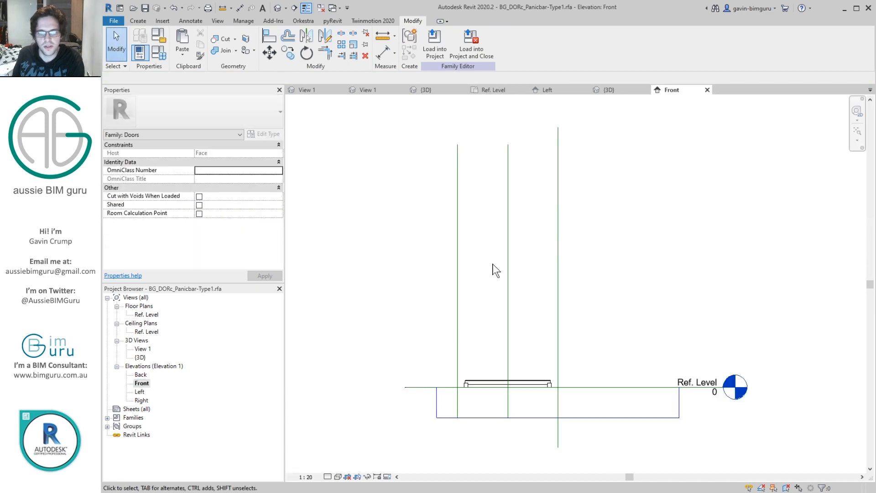
double_click(137, 391)
click(480, 254)
key(Delete)
Step: Remove pushbar2.png from the family's managed images and purge unused items
click(243, 21)
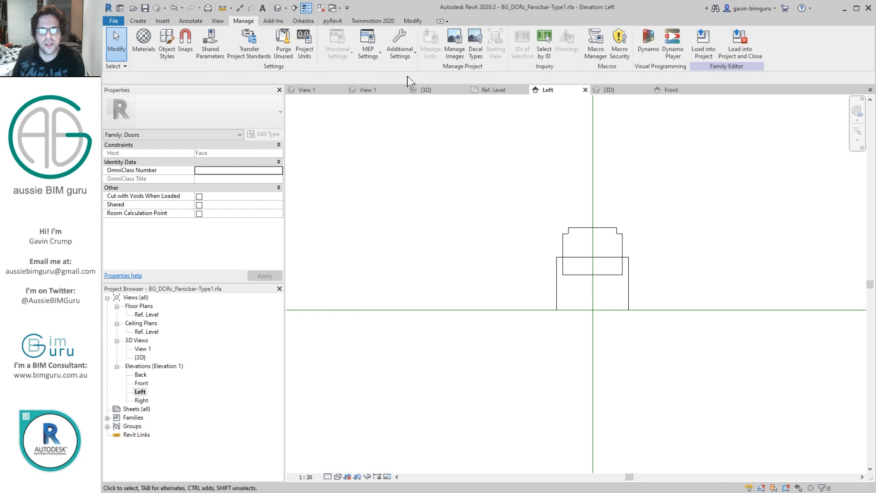
click(451, 45)
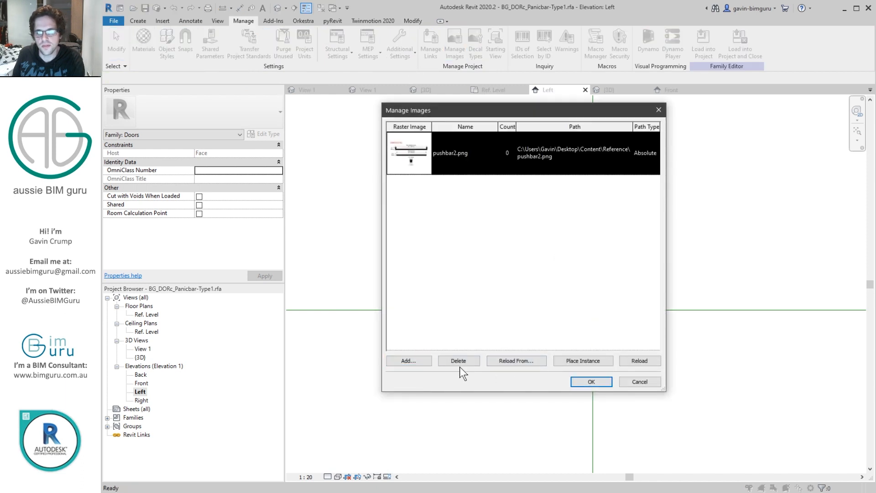
click(459, 360)
click(591, 381)
click(283, 43)
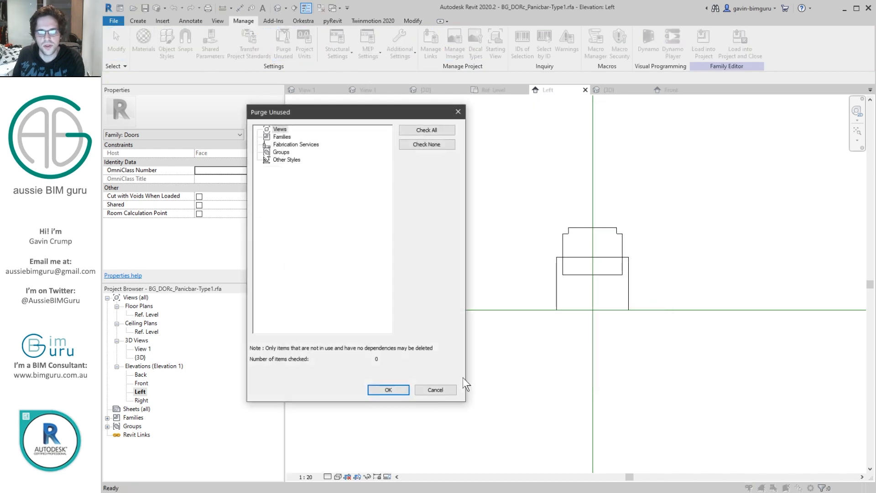
click(388, 390)
Step: Open View 1, delete the default {3D} view, and turn off cropping in View 1
double_click(136, 348)
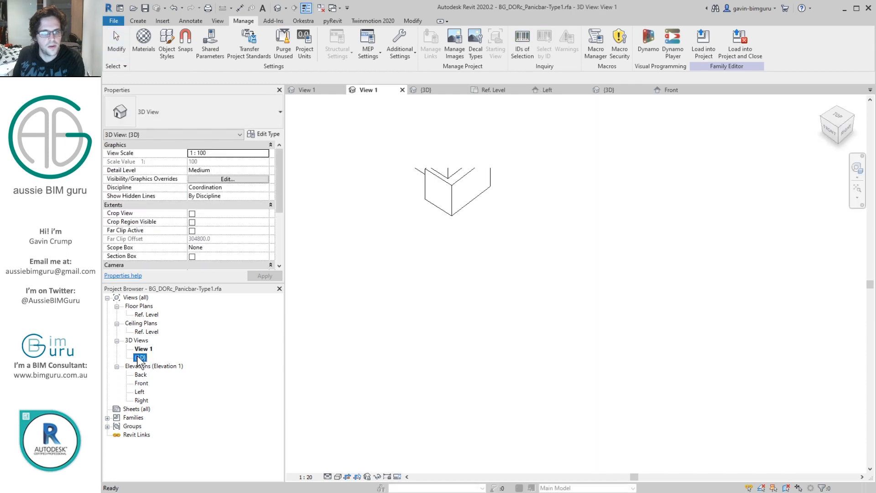
click(349, 477)
scroll(606, 332, down, 4)
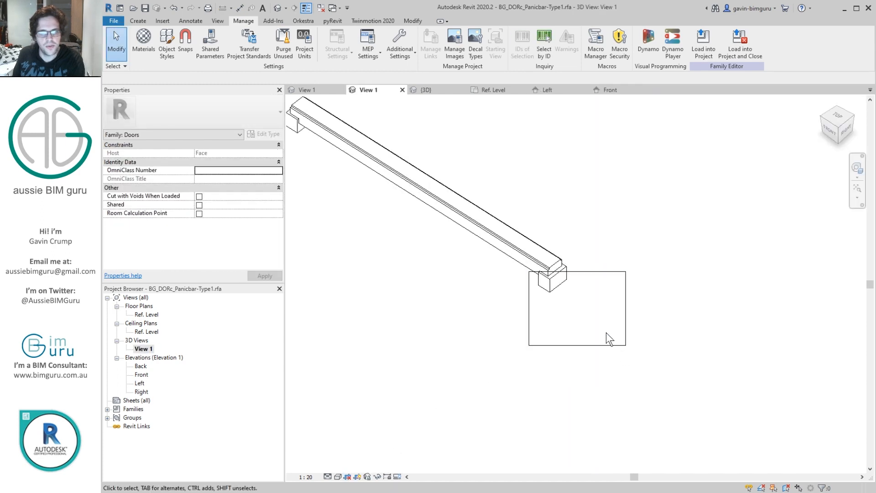
Step: Crop View 1 tightly around the whole panic bar and hide the crop region boundary
click(593, 284)
drag(583, 284, 543, 149)
drag(510, 227, 359, 212)
drag(467, 148, 472, 146)
click(370, 404)
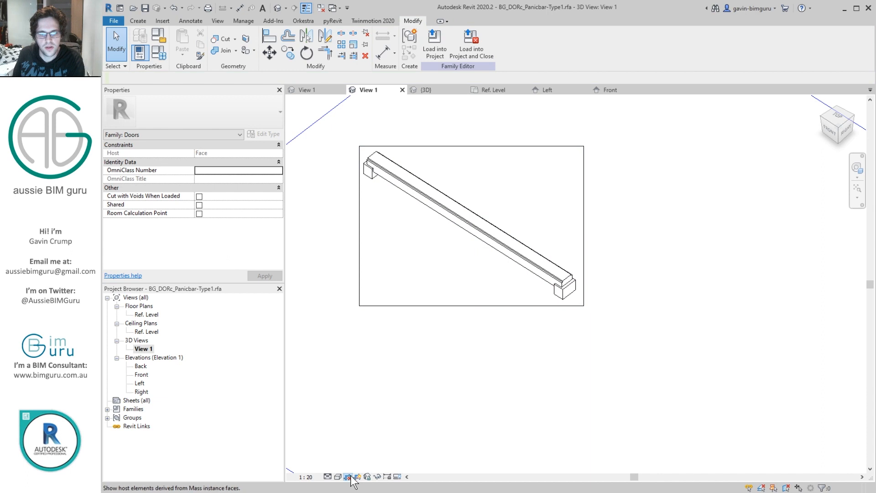
middle_click(428, 366)
middle_click(428, 365)
click(357, 476)
Step: Purge unused items again and load the panic bar family into the BG_DORc_Leaf-Type1 family
click(243, 21)
click(283, 44)
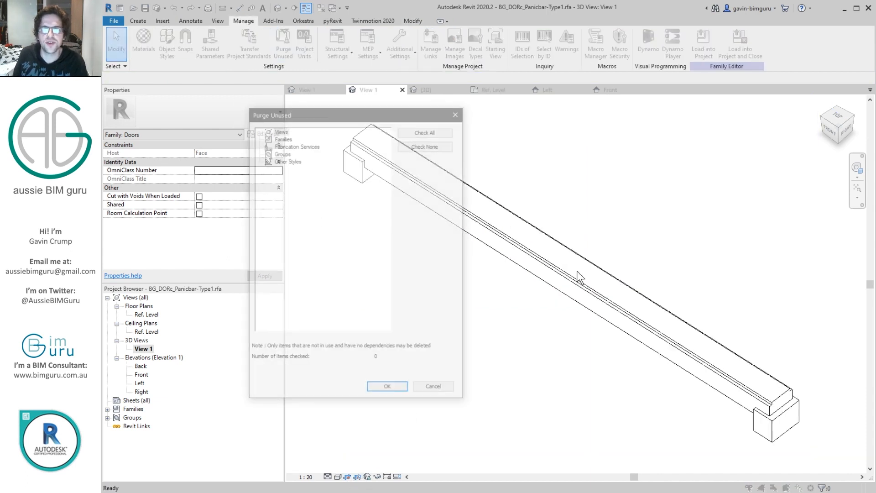
click(386, 385)
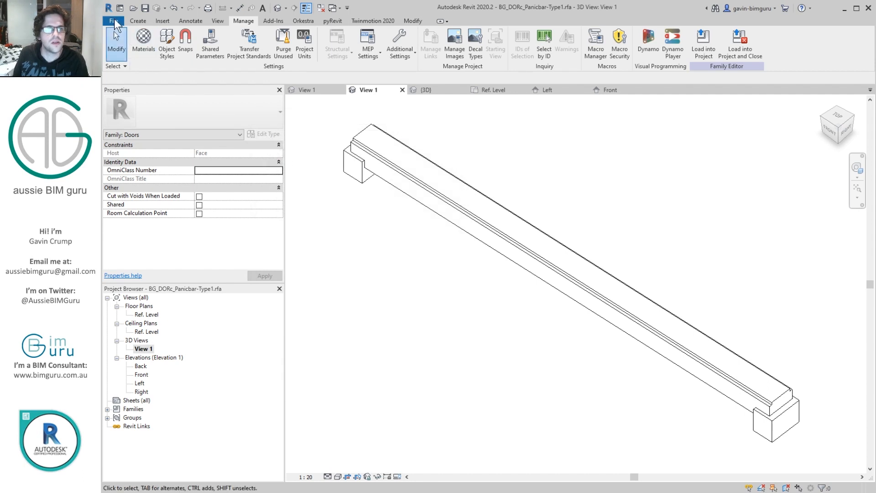
click(703, 41)
click(350, 312)
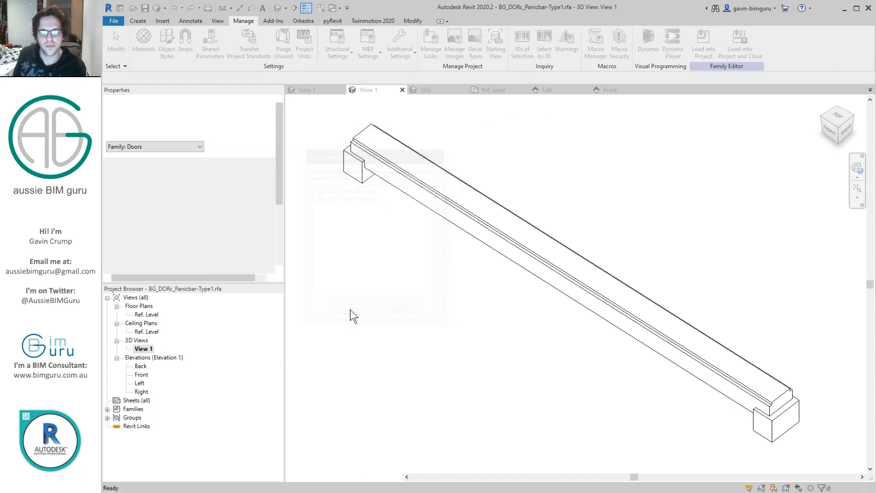
Step: Place a BG_DORc_Panicbar-Type1 instance on the door leaf's face just above the lever handle
shift+middle_drag(666, 248, 494, 307)
scroll(583, 279, up, 3)
shift+middle_drag(583, 279, 768, 253)
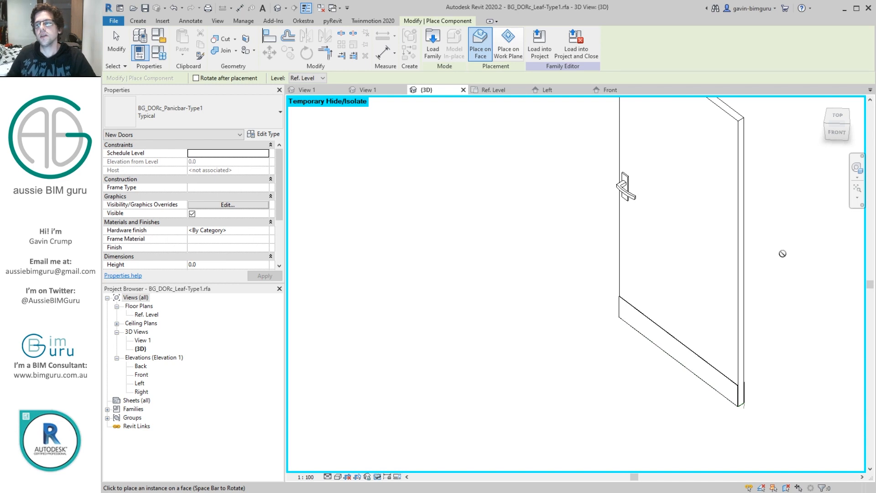
shift+middle_drag(779, 251, 515, 298)
click(518, 219)
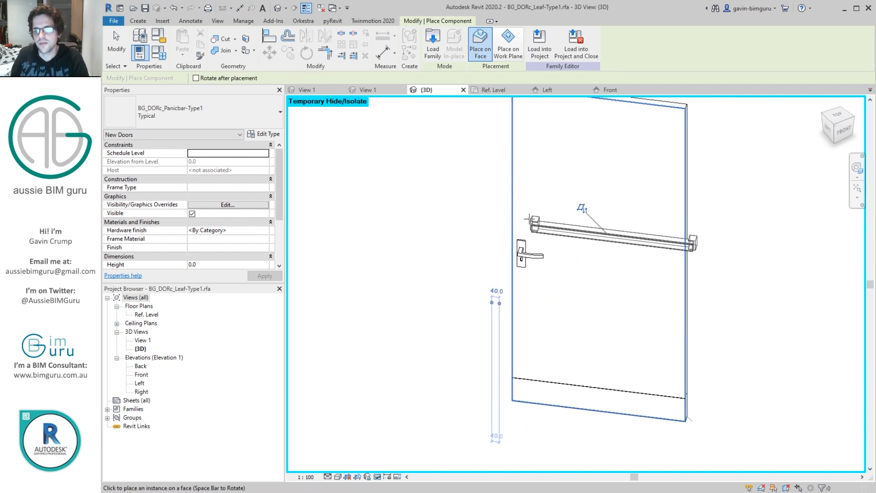
key(Escape)
key(Escape)
Step: Flip the placed panic bar's orientation on the leaf face
click(598, 240)
key(space)
drag(488, 221, 658, 241)
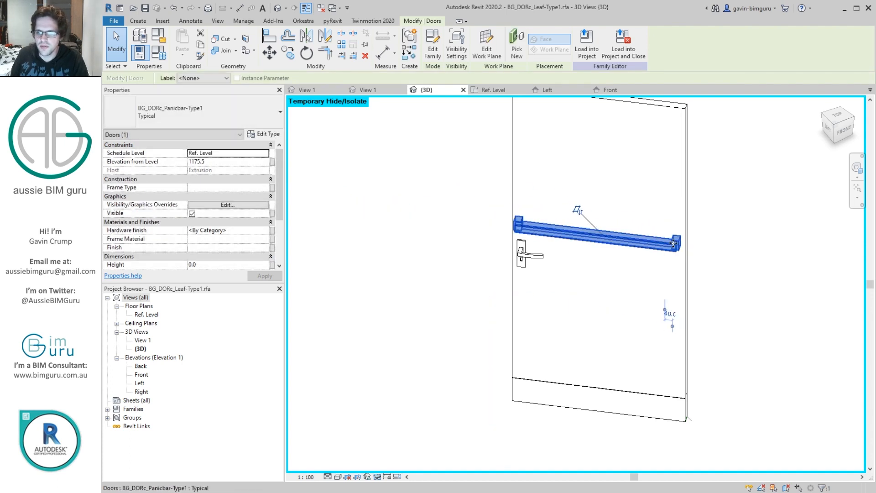
key(space)
key(space)
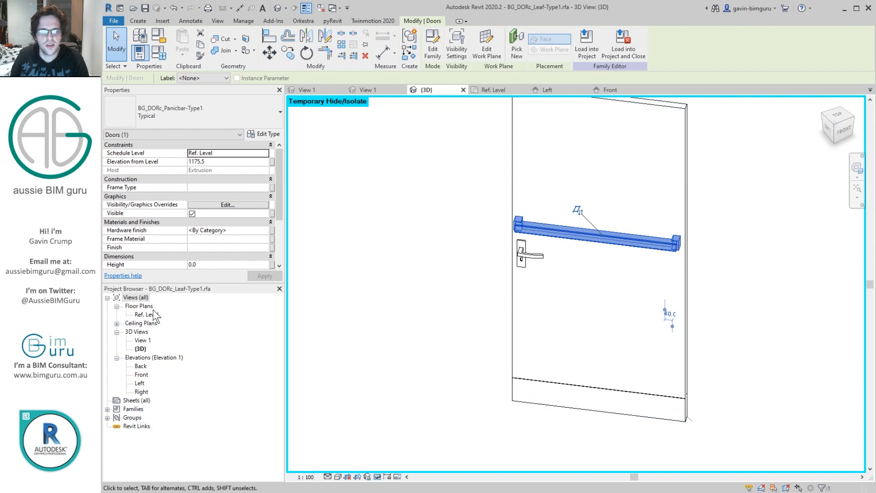
Step: In the Ref. Level floor plan, move the panic bar along the leaf to about 128.5 mm from the hinge side
double_click(147, 314)
scroll(565, 289, up, 5)
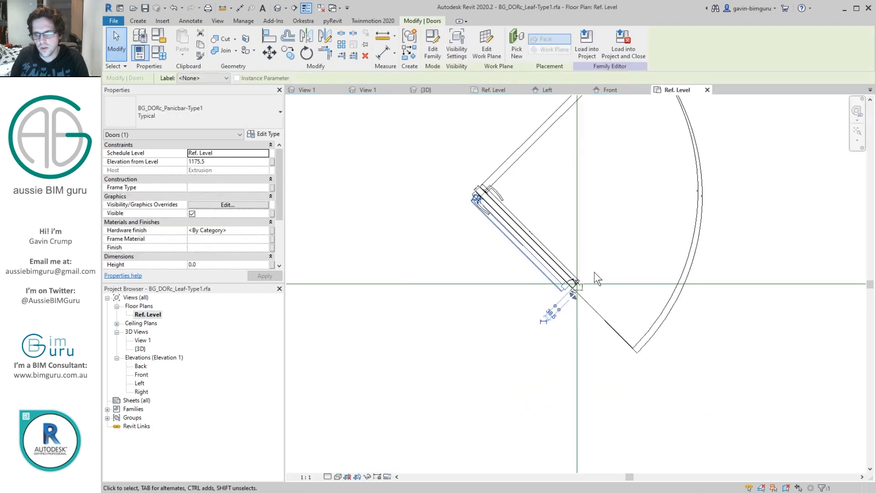
drag(515, 283, 474, 248)
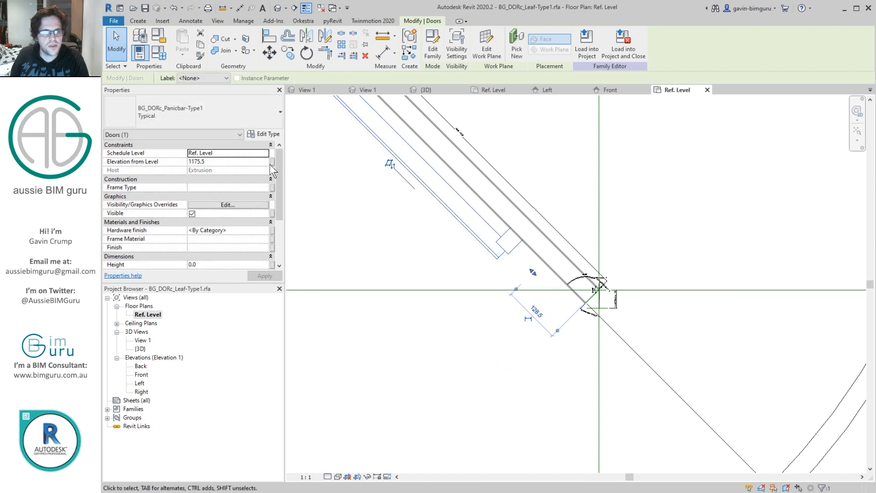
Step: Associate the panic bar's Width with the leaf family's Width parameter
drag(277, 172, 277, 214)
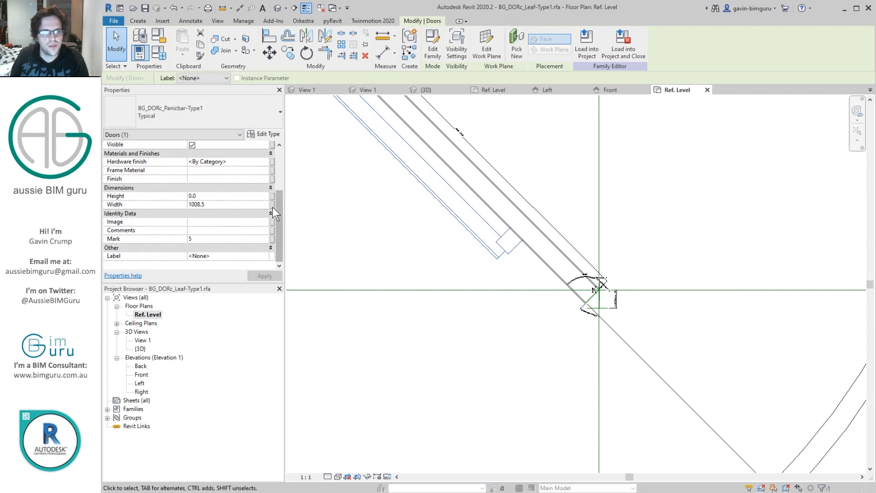
click(273, 205)
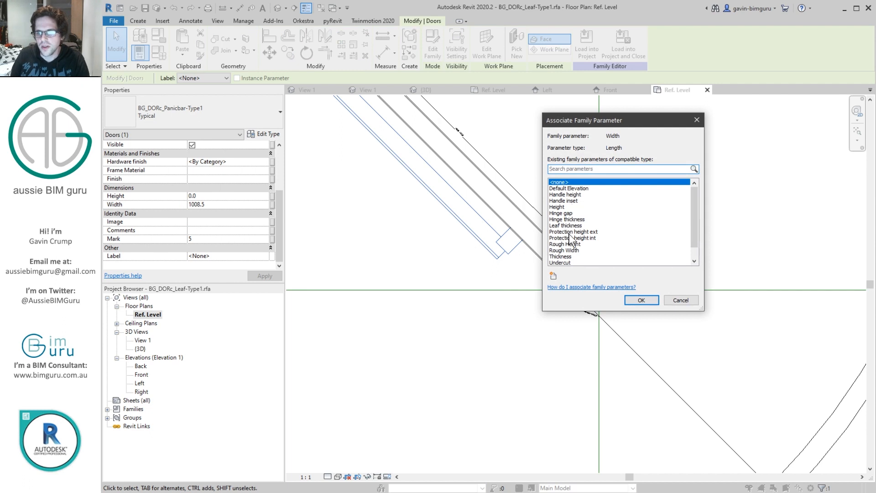
scroll(571, 237, down, 1)
click(560, 257)
click(640, 300)
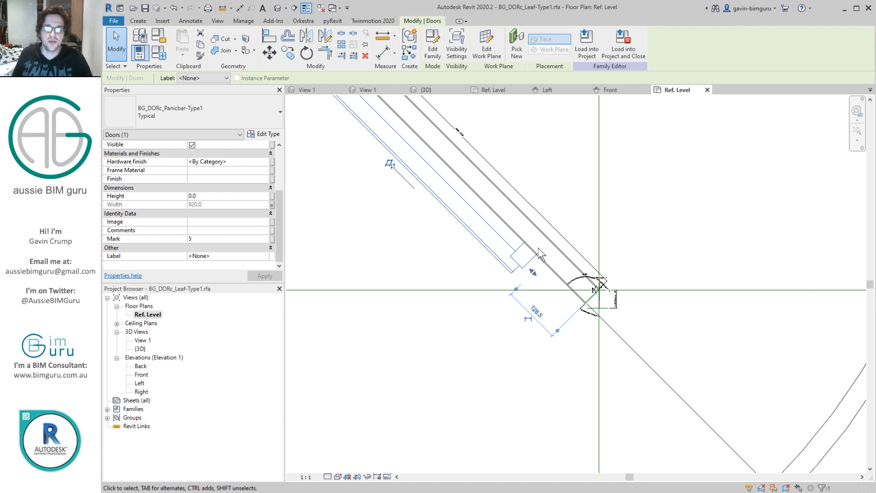
scroll(539, 252, down, 2)
middle_drag(539, 252, 589, 331)
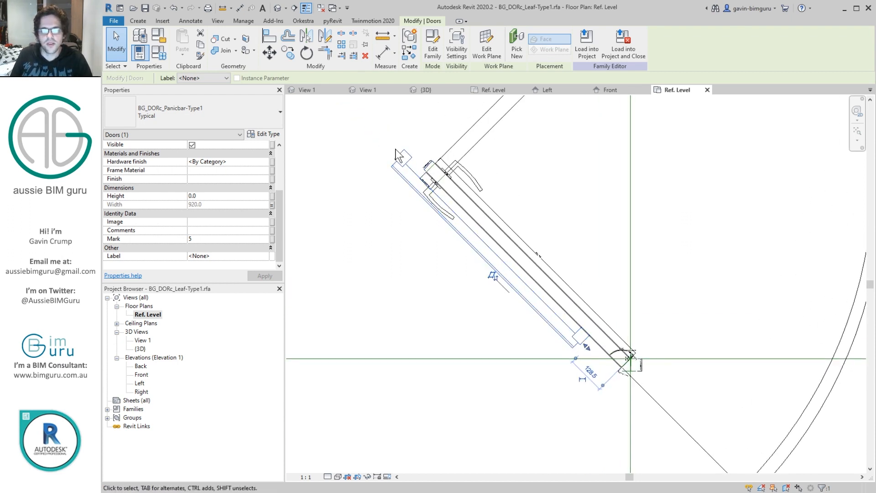
Step: Associate the panic bar's Hardware finish with the leaf's Hardware finish parameter and its Elevation from Level with Handle height
click(272, 163)
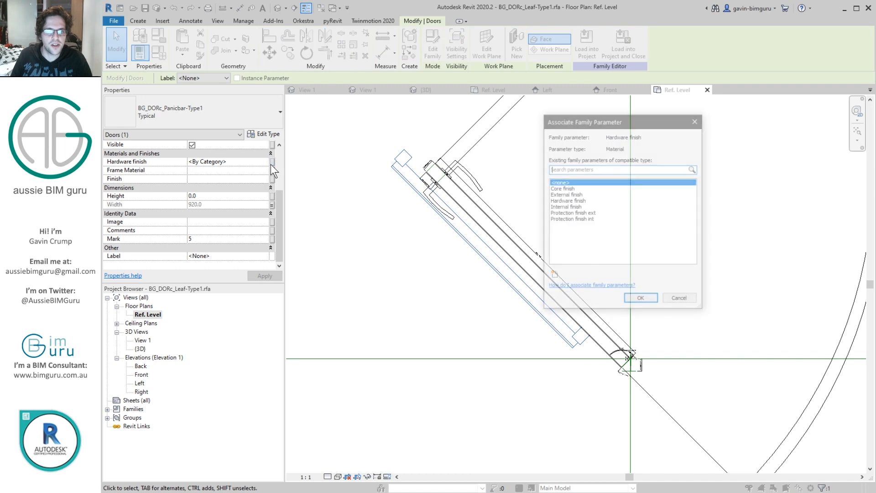
click(567, 201)
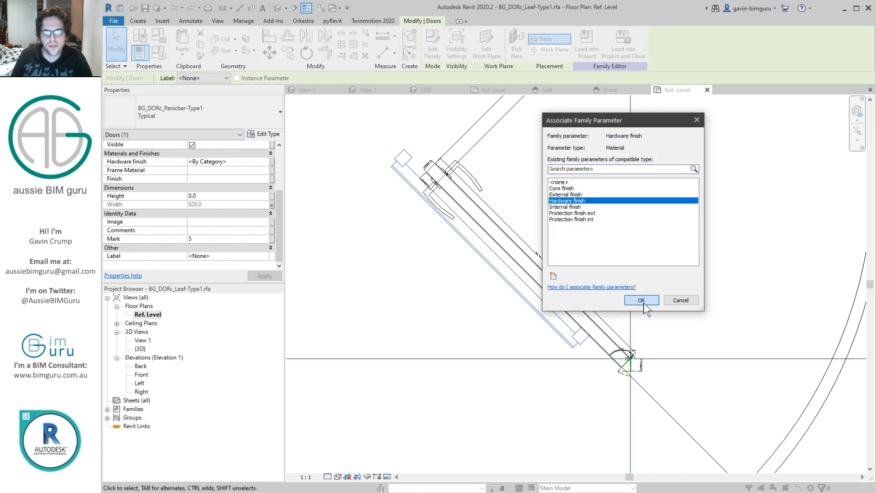
click(641, 300)
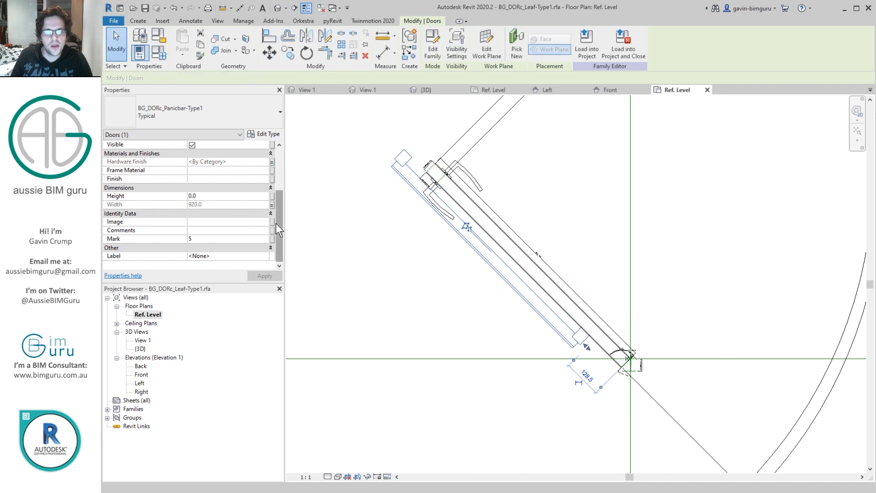
click(272, 162)
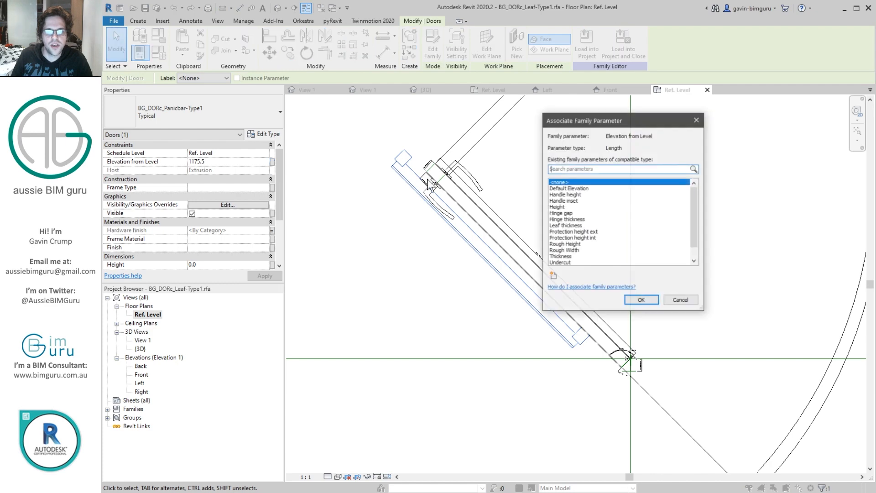
click(588, 194)
click(642, 301)
Step: Align the panic bar's hinge-side reference with the hinge-side end of the door leaf in the floor plan
scroll(632, 282, up, 4)
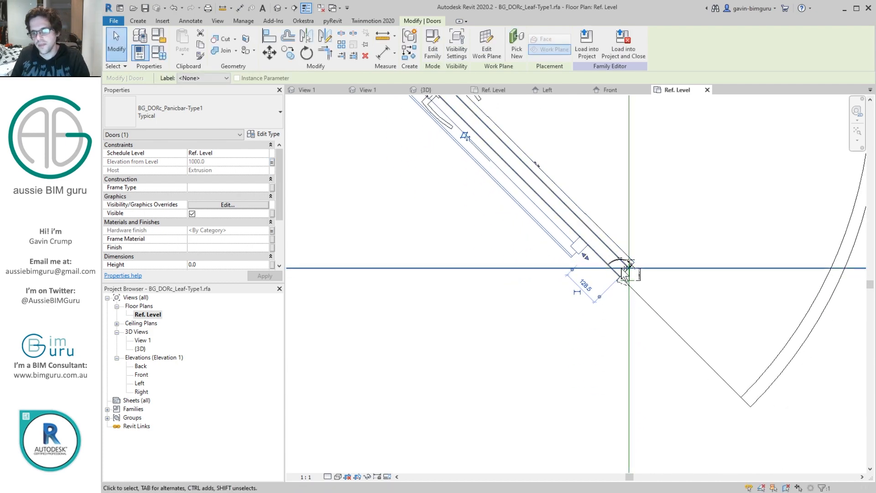
scroll(632, 281, up, 5)
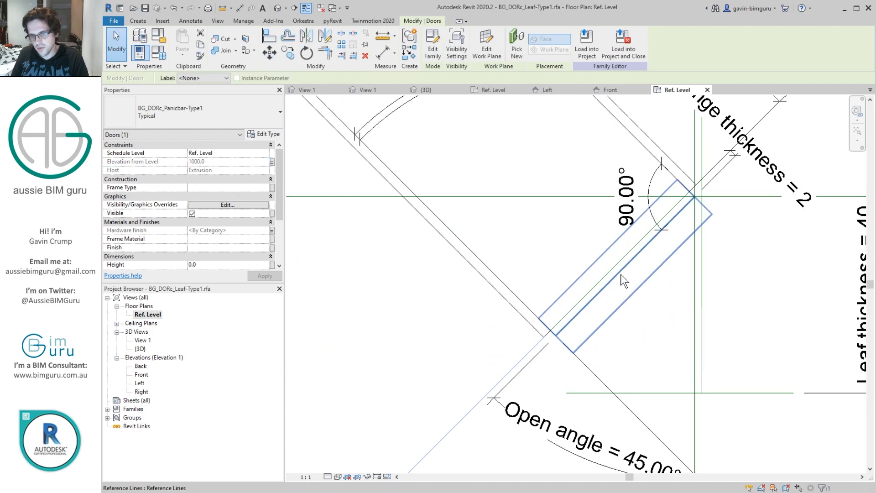
key(a)
key(l)
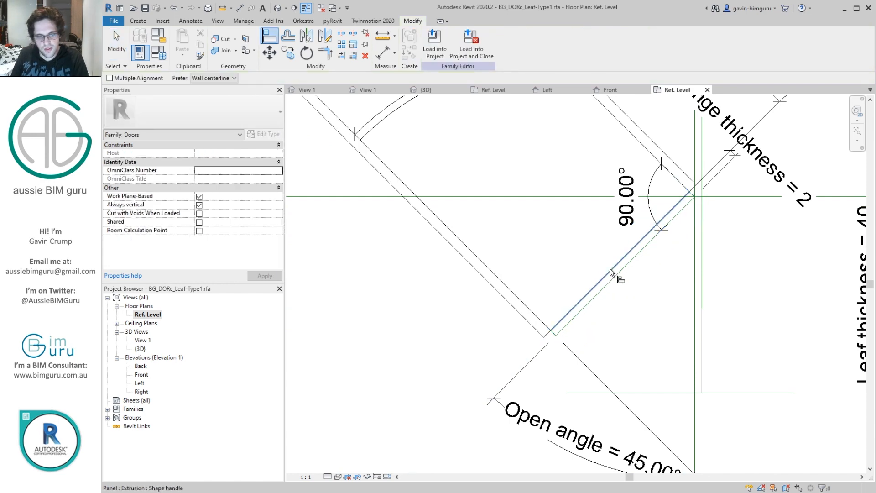
click(611, 272)
scroll(550, 223, down, 4)
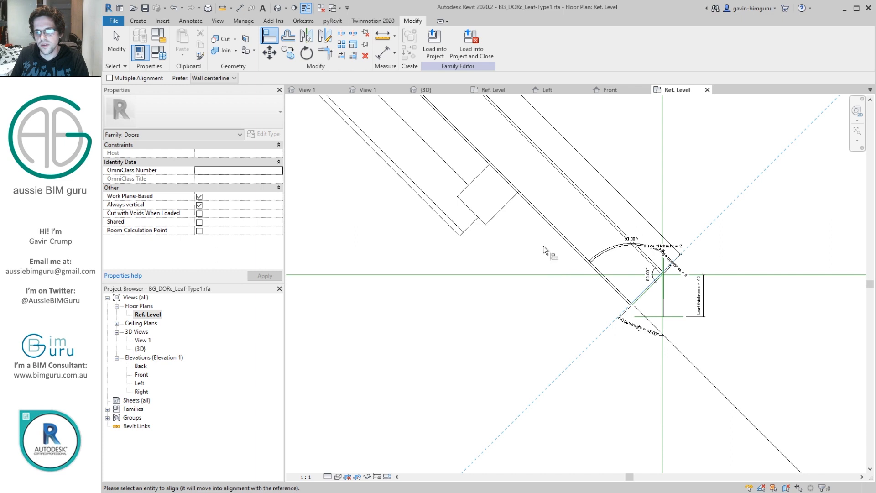
click(522, 220)
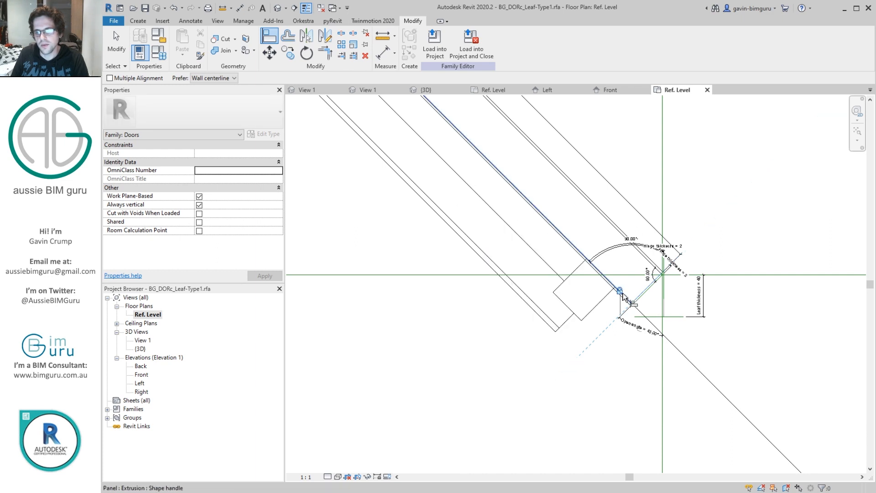
Step: In the {3D} view, link the panic bar's Visible property to a new instance parameter Panic bar, grouped under Visibility
double_click(141, 349)
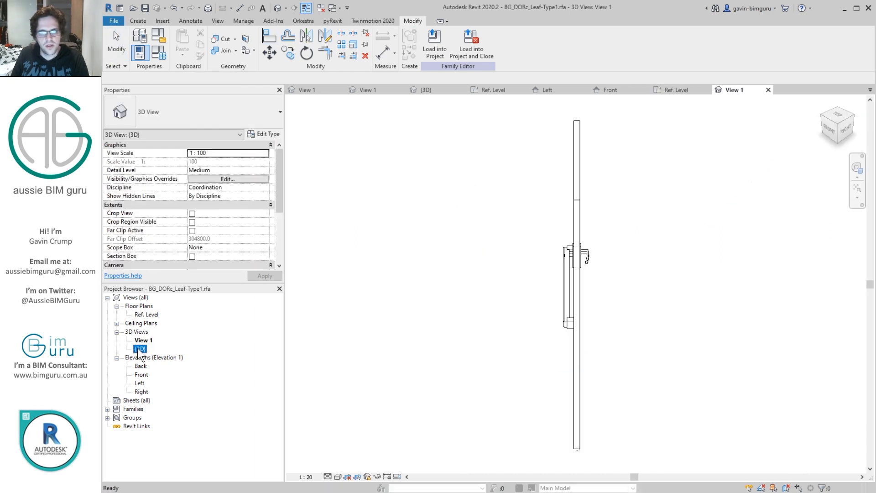
shift+middle_drag(402, 303, 545, 282)
scroll(551, 294, up, 3)
click(595, 249)
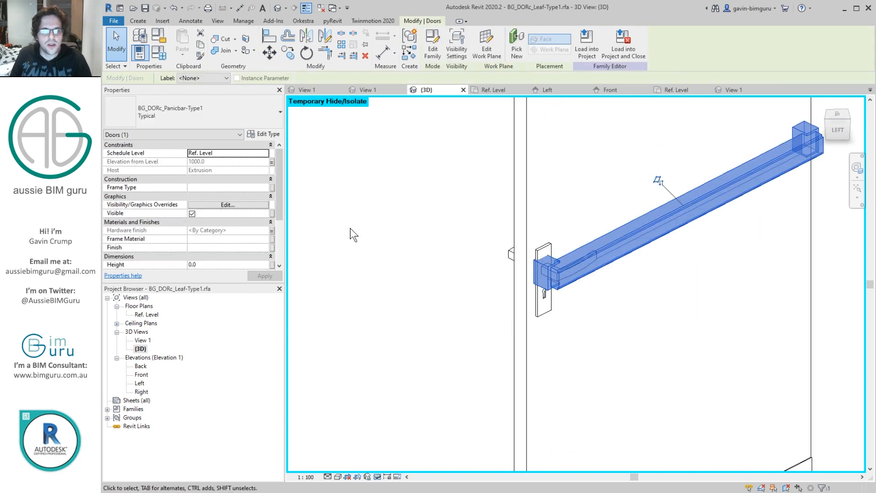
click(272, 215)
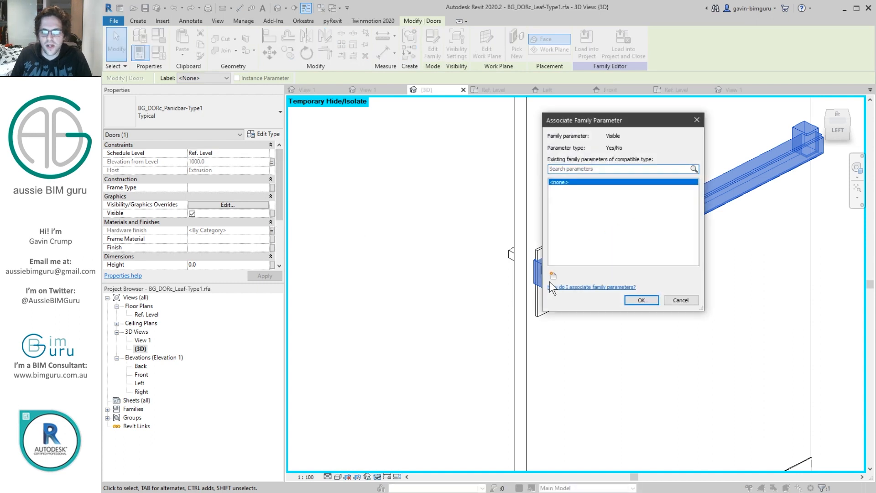
click(553, 274)
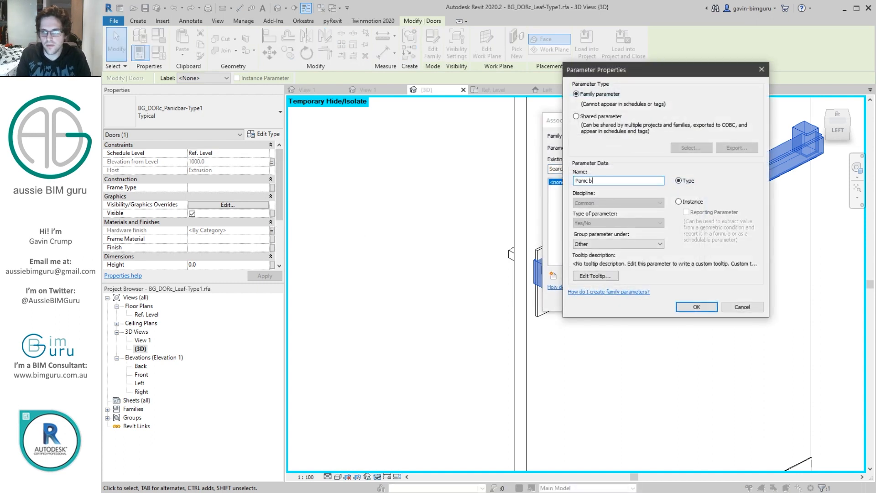
click(678, 201)
click(656, 244)
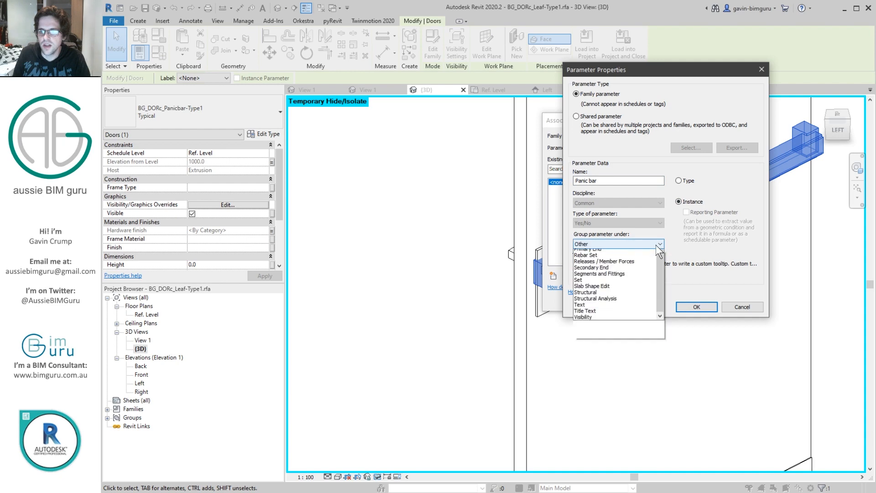
click(588, 432)
click(696, 306)
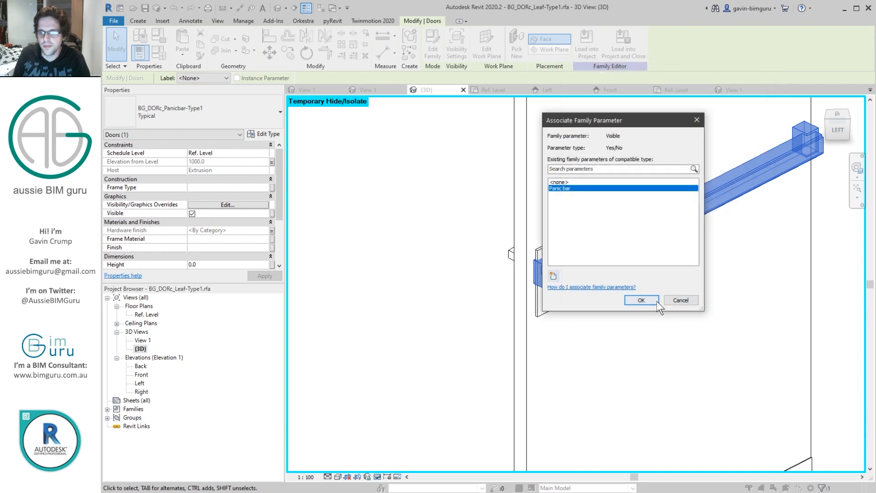
click(637, 300)
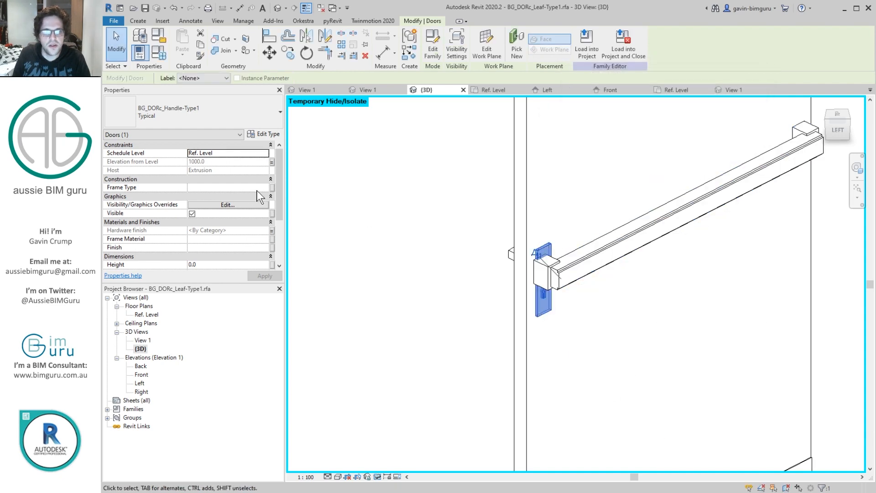
Step: Link the Visible property of the lever handle beside the panic bar to a new instance parameter named Not panic bar
click(272, 213)
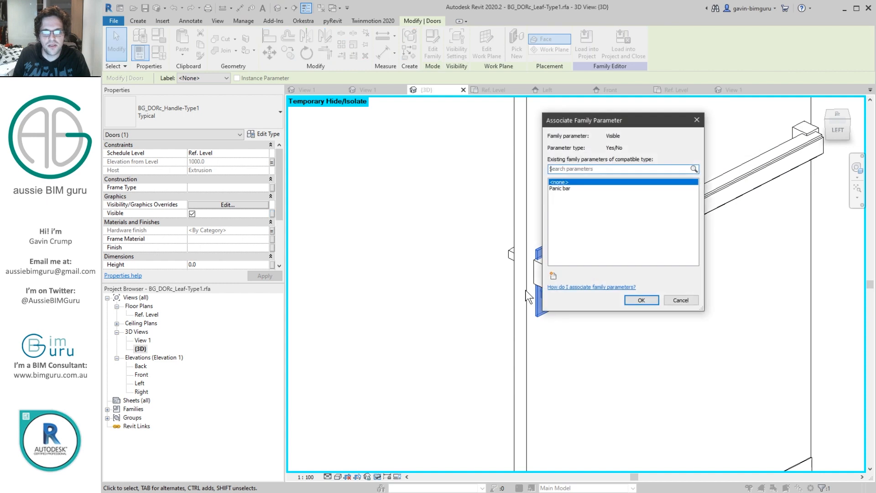
click(553, 275)
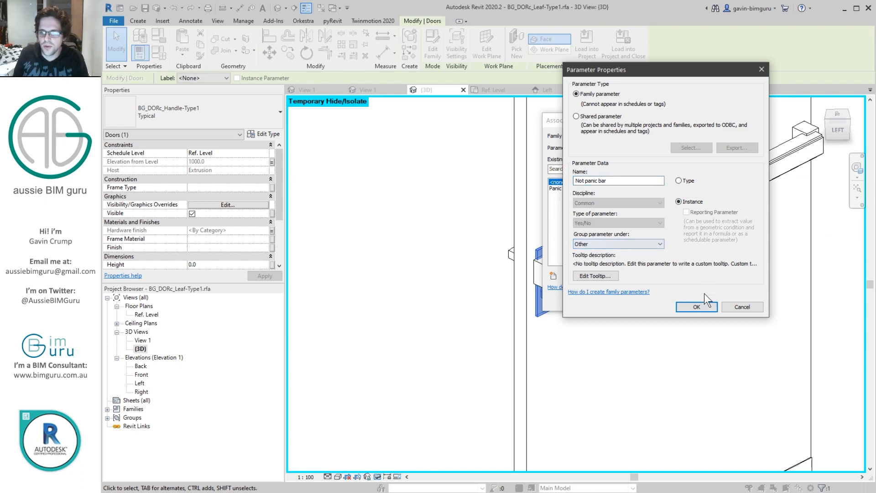
click(689, 307)
click(646, 299)
key(Escape)
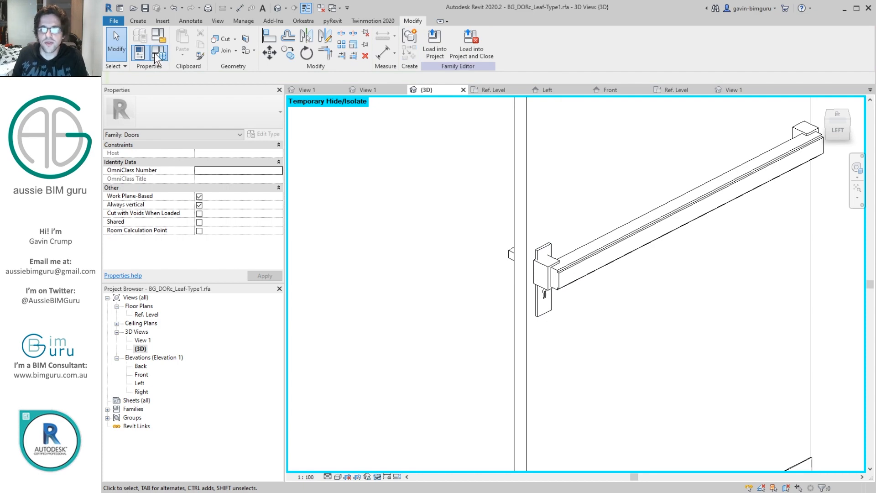
Step: Give the Not panic bar family parameter the formula not(Panic bar) and apply it
click(154, 53)
drag(629, 140, 628, 220)
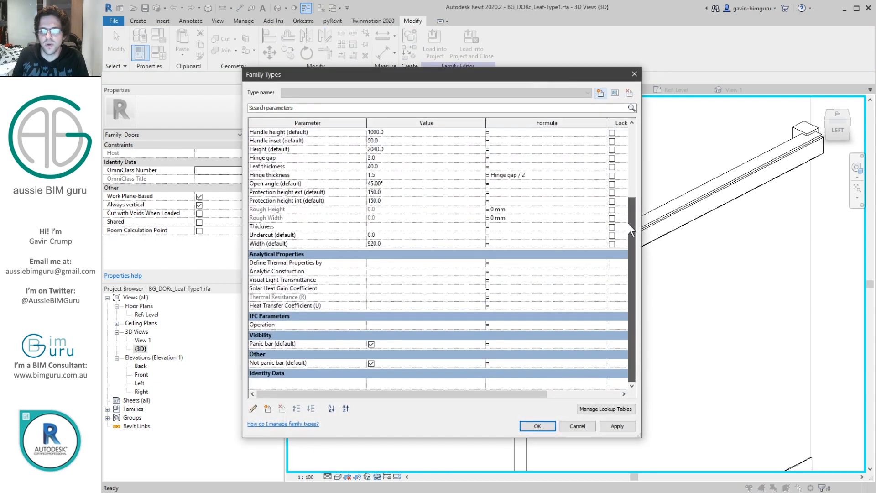
click(271, 343)
click(271, 343)
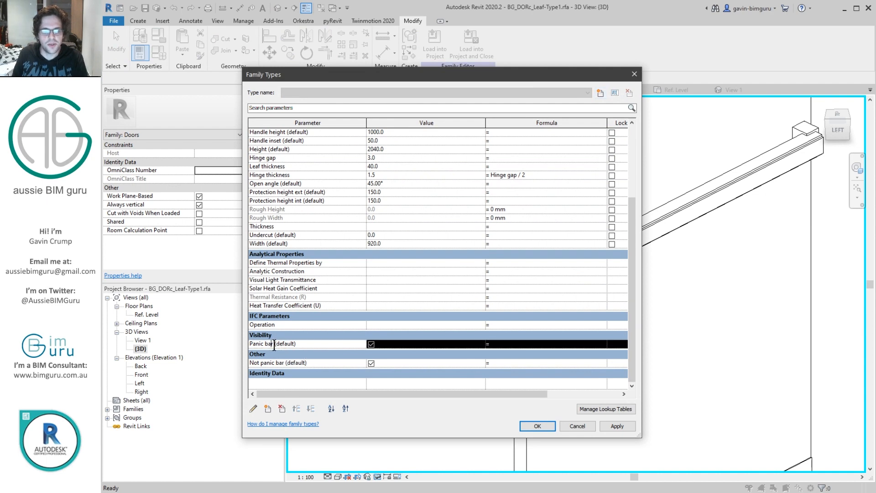
click(502, 363)
text(not(Panic bar ))
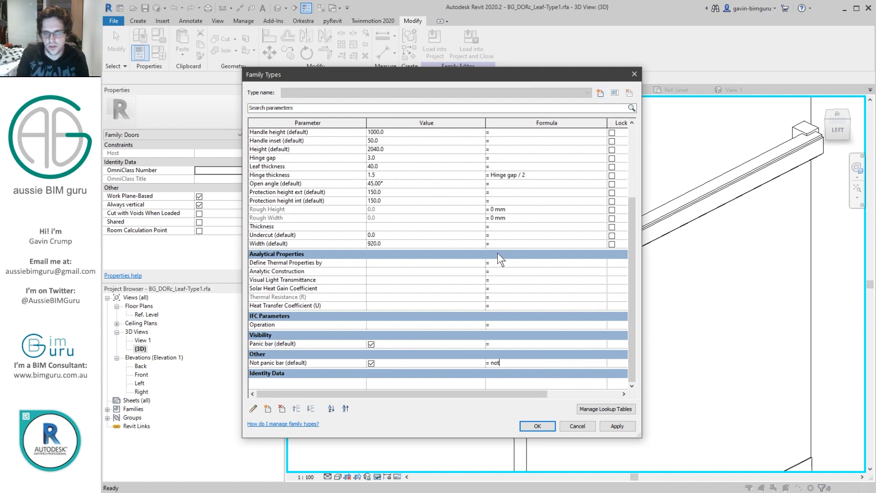
click(578, 296)
click(370, 345)
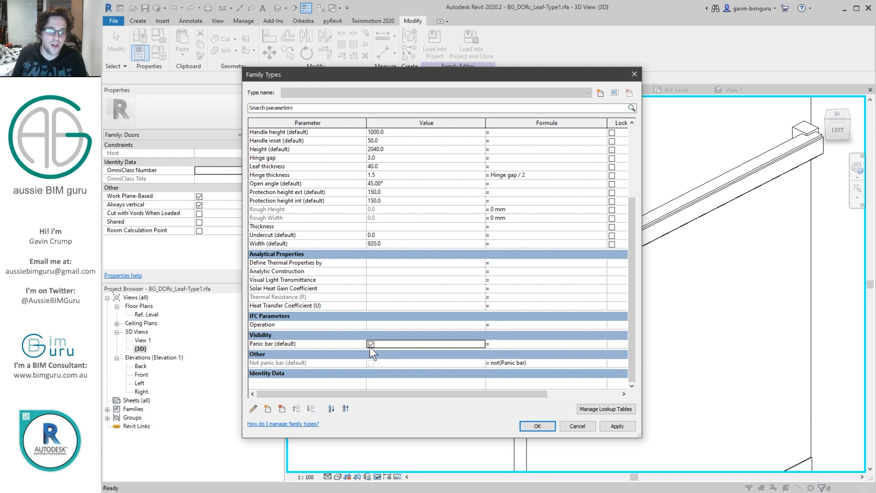
click(535, 428)
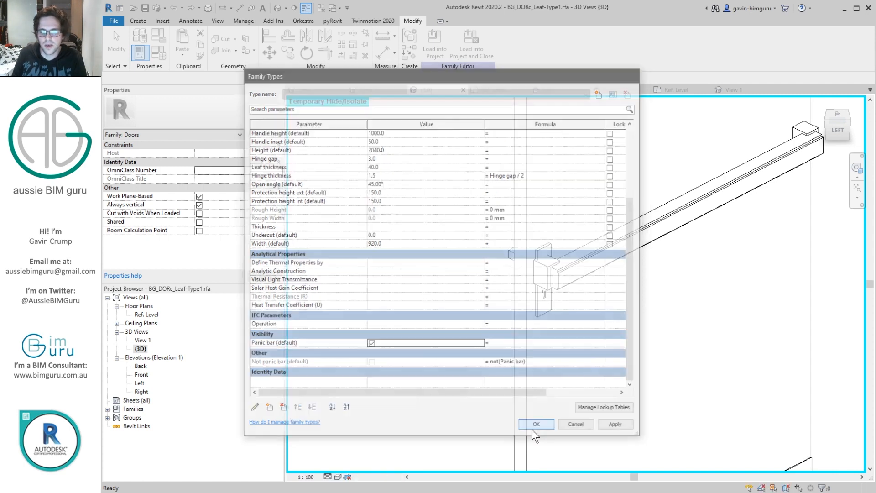
Step: Turn on preview visibility in the {3D} view and set the view's detail level to Fine
click(397, 476)
click(417, 464)
scroll(582, 239, down, 3)
shift+middle_drag(582, 239, 646, 289)
click(397, 475)
click(412, 448)
click(327, 478)
click(339, 466)
Step: Check the visibility settings of the handles and panic bar, and inspect the leaf from the back
drag(514, 174, 673, 286)
click(248, 206)
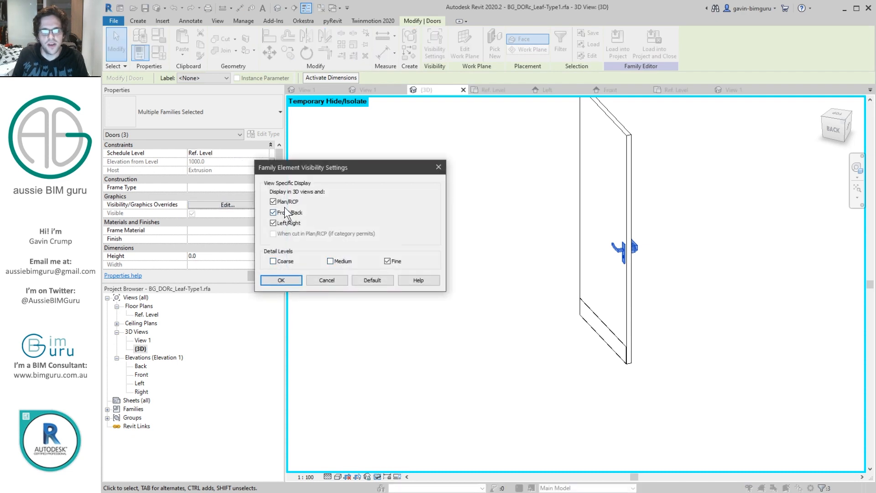
click(280, 280)
click(428, 205)
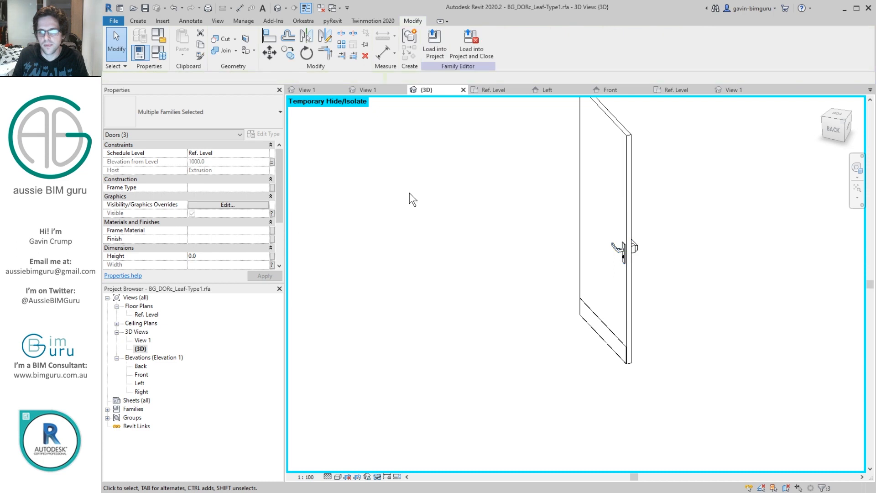
shift+middle_drag(521, 305, 402, 306)
shift+middle_drag(577, 279, 566, 267)
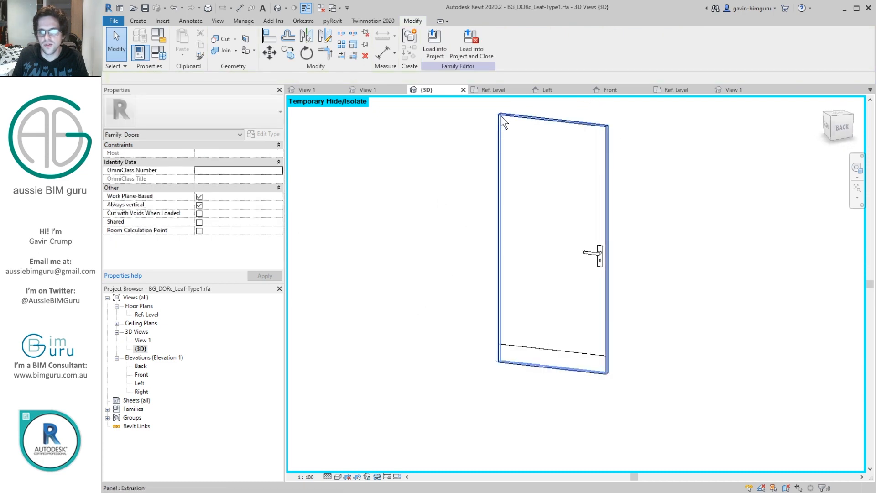
Step: Close the inactive views and save the panic bar family in the Hardware folder as a new family named BG_DORc_Closer-Type1.rfa
click(321, 7)
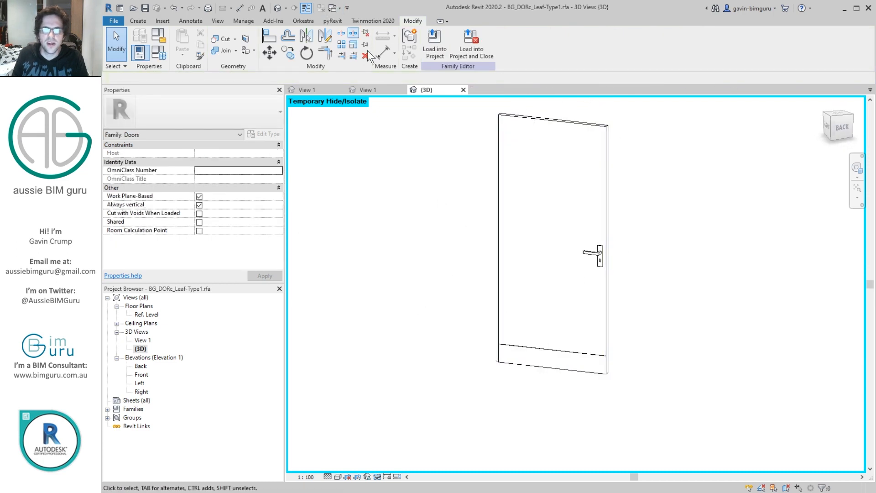
click(374, 88)
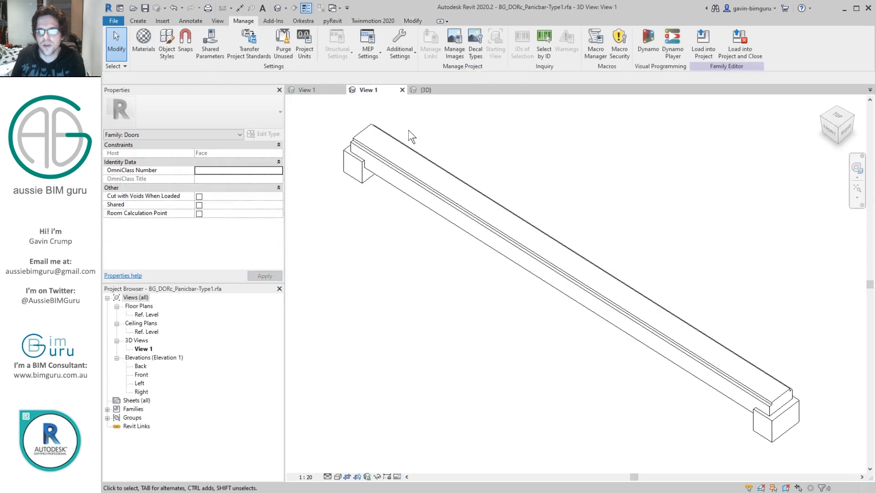
click(113, 20)
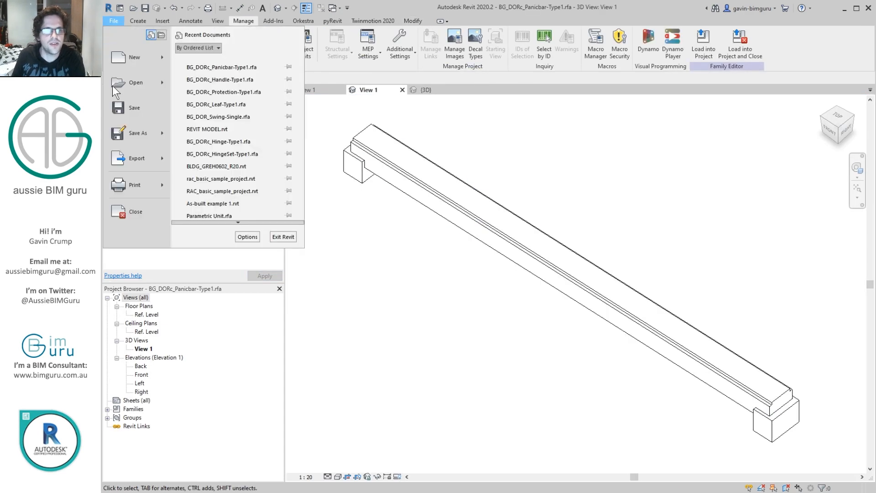
mouse_move(128, 133)
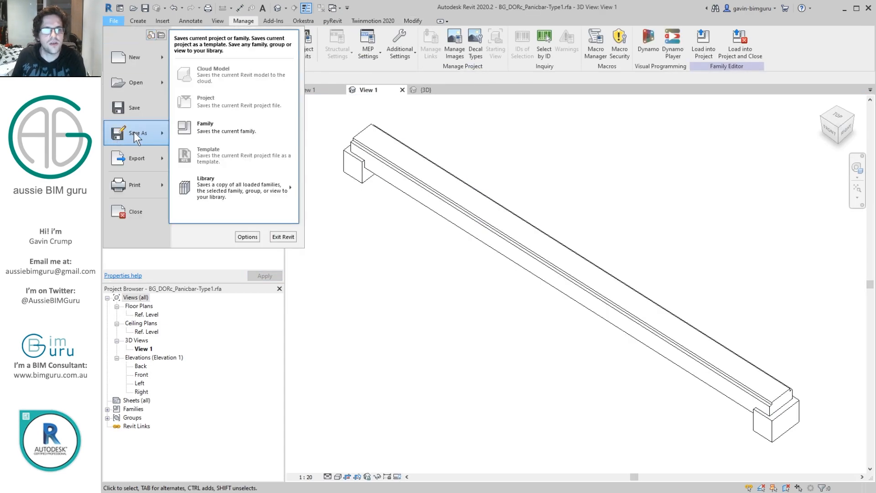
click(210, 126)
drag(395, 310, 413, 325)
text(Closer)
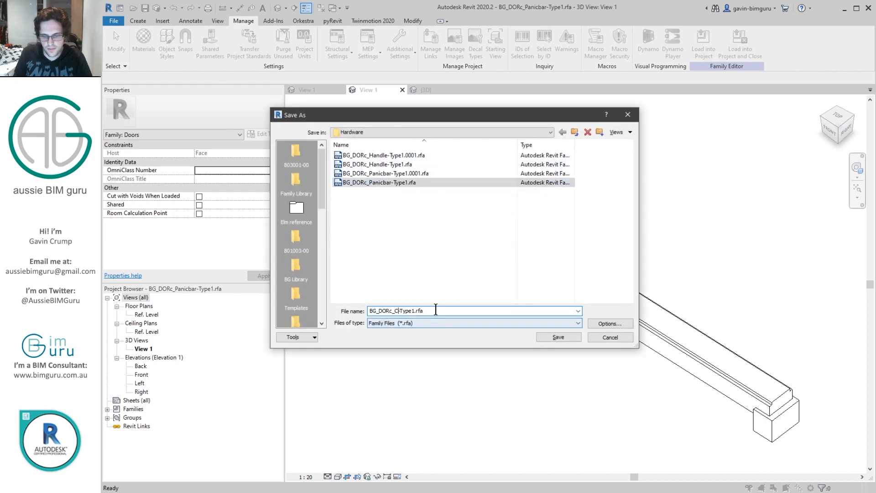
key(Return)
Step: Delete all three panic bar extrusions from the new closer family
scroll(406, 256, down, 5)
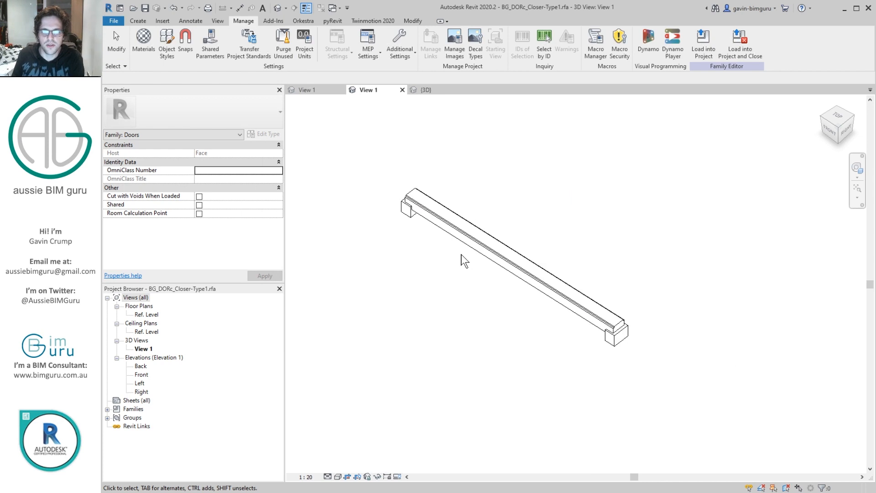
drag(403, 166, 662, 385)
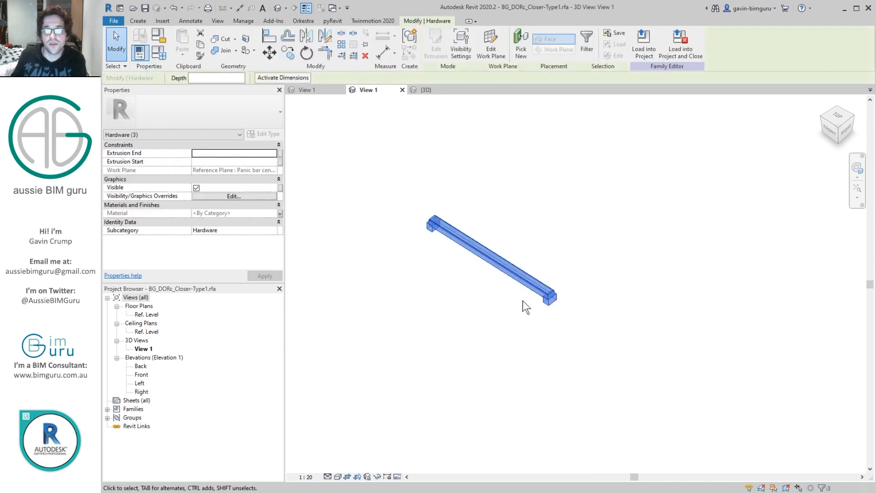
key(Delete)
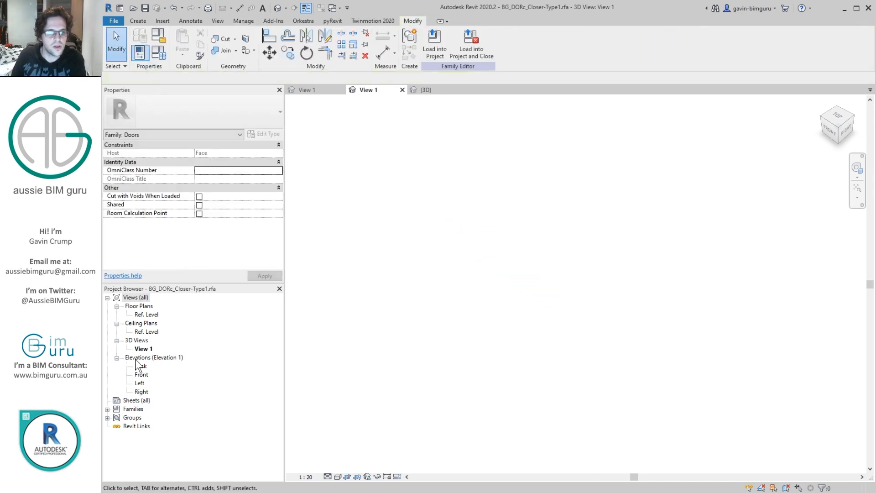
Step: Delete the two vertical reference planes and their Width and EQ dimensions from the closer family's Ref. Level plan
double_click(147, 314)
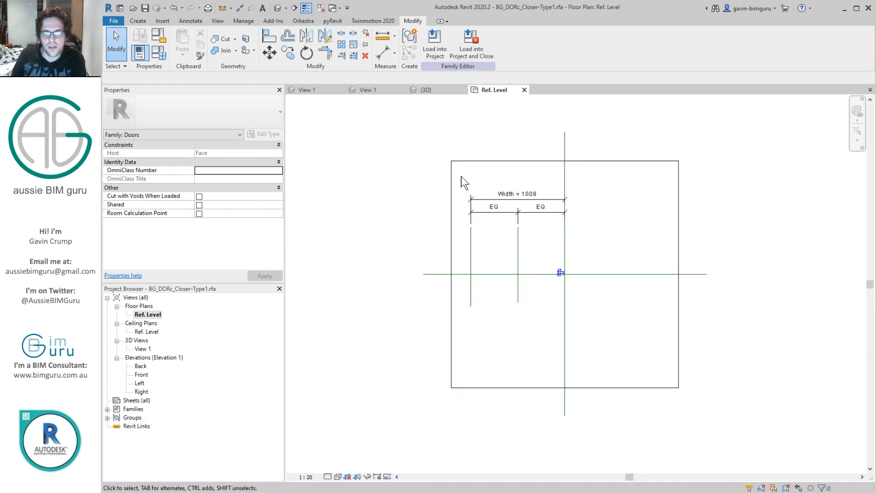
drag(459, 180, 616, 336)
shift+drag(538, 246, 607, 313)
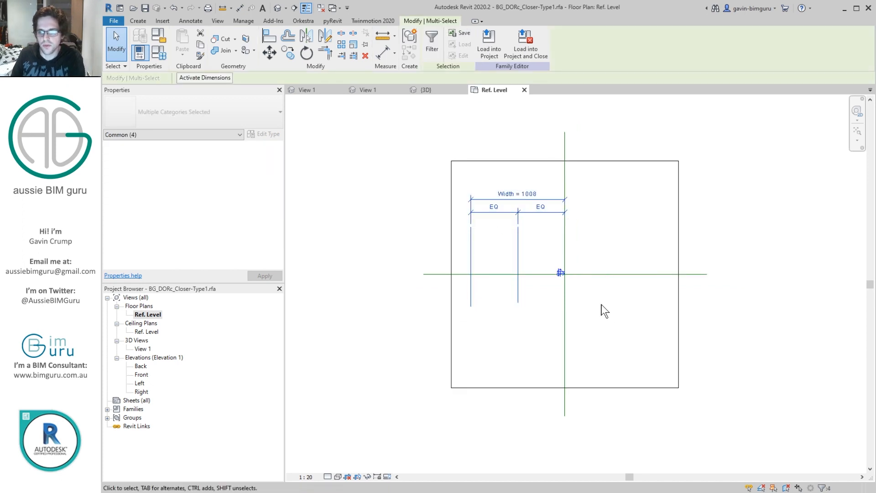
key(Delete)
Step: Open the reference image closer1.png and examine the door closer's dimensions
middle_drag(607, 299, 588, 307)
scroll(575, 306, up, 1)
scroll(576, 306, up, 2)
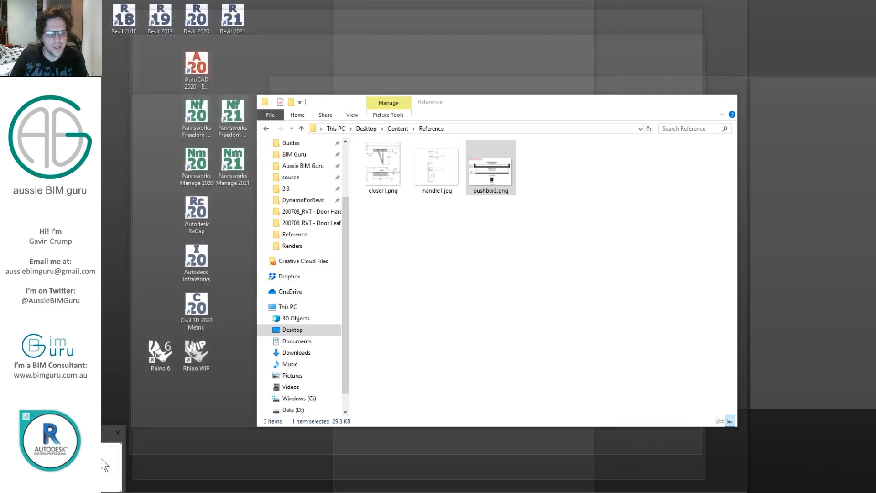
click(100, 458)
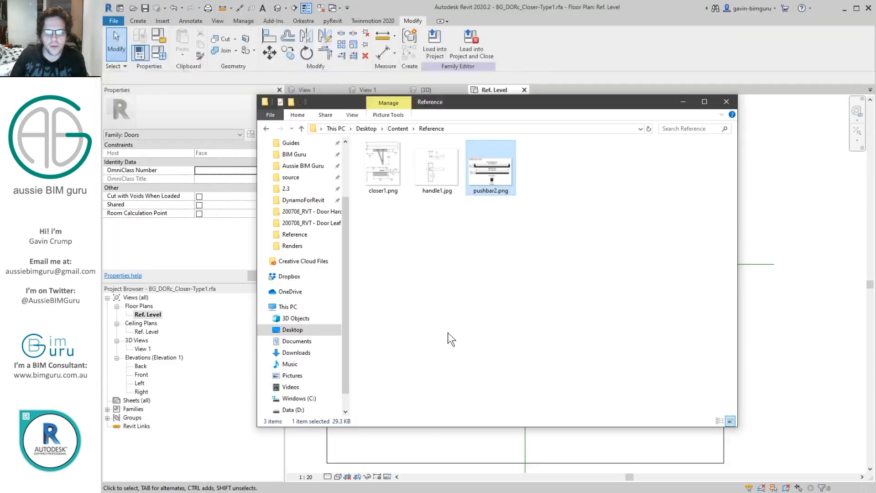
double_click(381, 166)
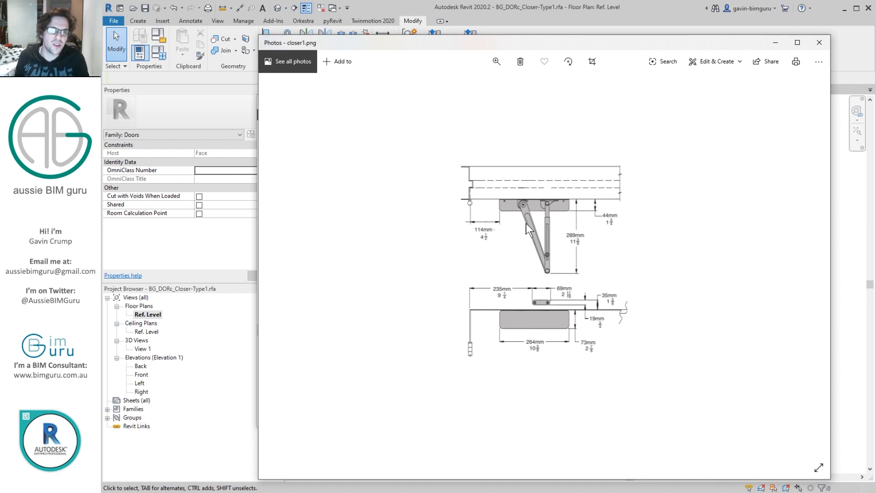
scroll(516, 263, up, 2)
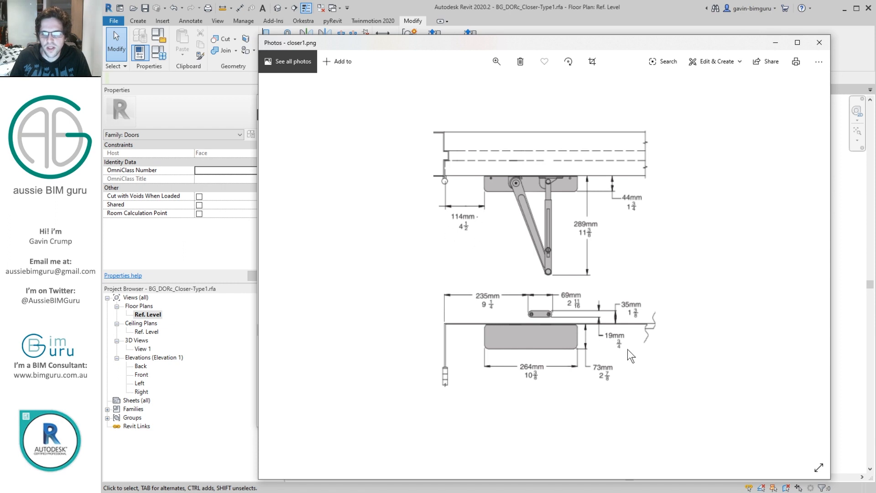
click(198, 366)
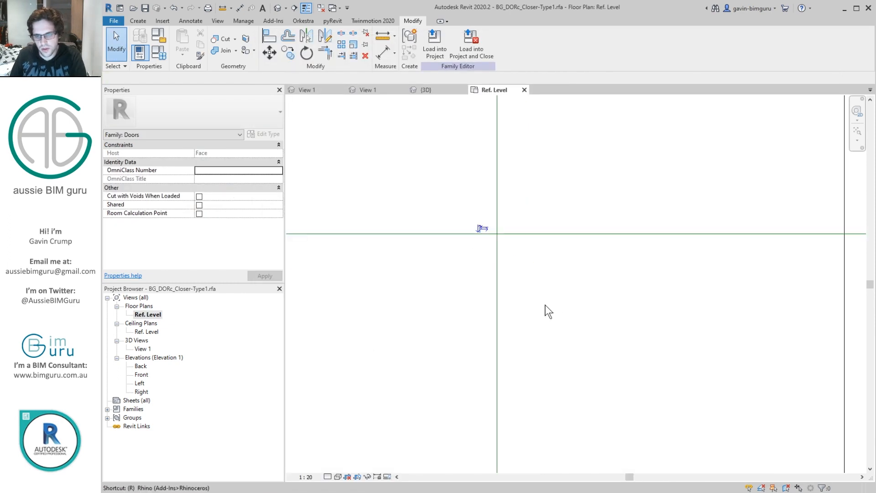
Step: Draw a vertical reference plane 114 mm to the right of the centre reference plane
key(r)
key(p)
click(527, 288)
click(527, 189)
key(Escape)
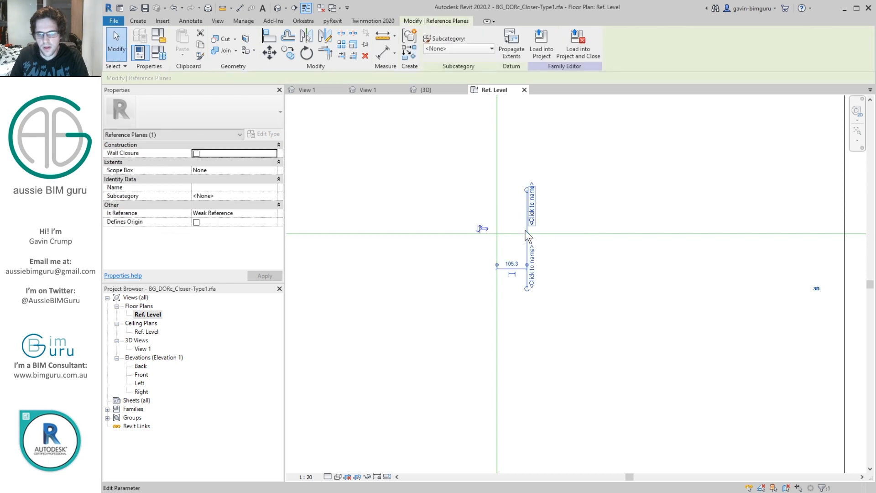
click(516, 259)
text(114)
key(Return)
Step: Copy the new vertical reference plane 264 mm to the right
drag(555, 264, 507, 245)
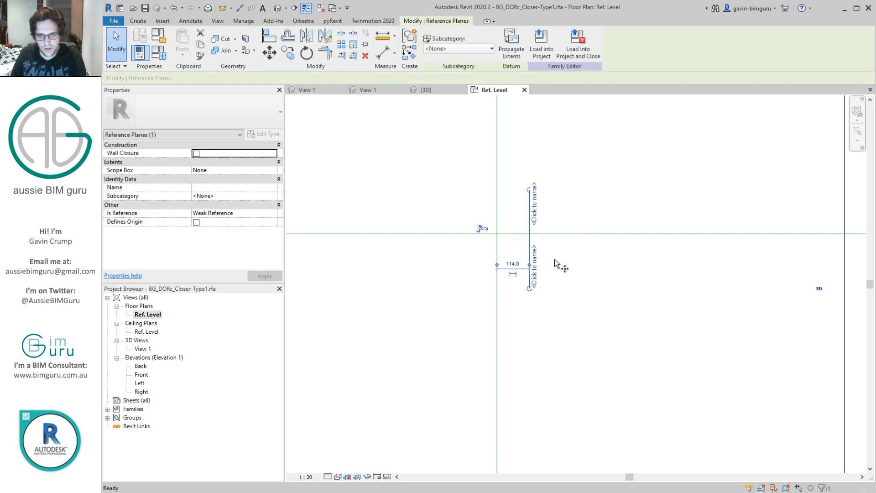
key(c)
key(o)
click(554, 259)
text(264)
key(Return)
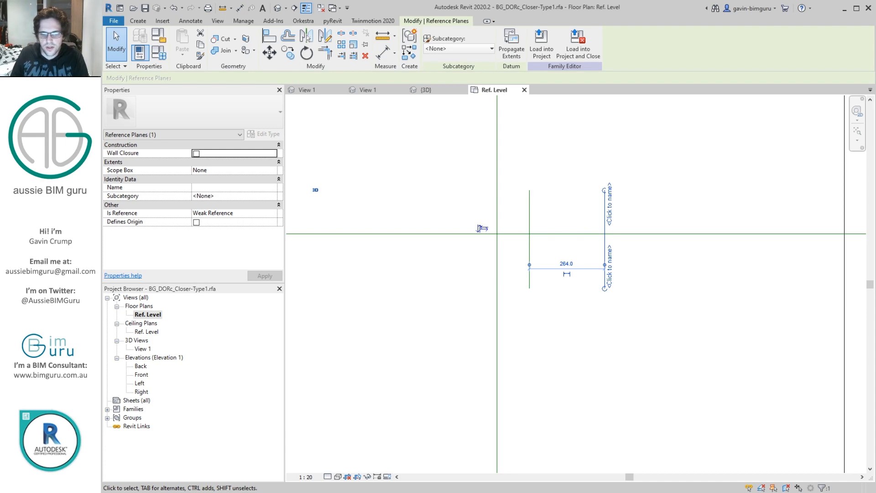
Step: Draw a horizontal reference plane across both vertical planes, 73 mm below the horizontal centre plane
mouse_move(423, 457)
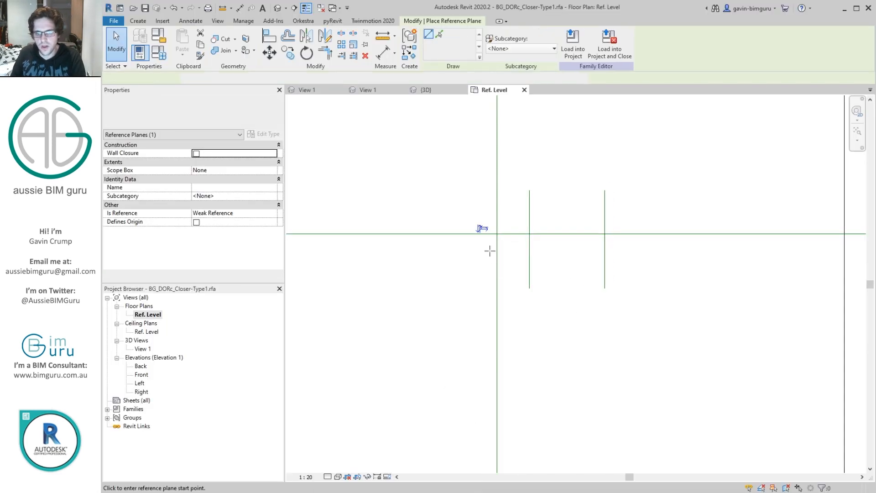
click(483, 247)
click(634, 246)
key(Escape)
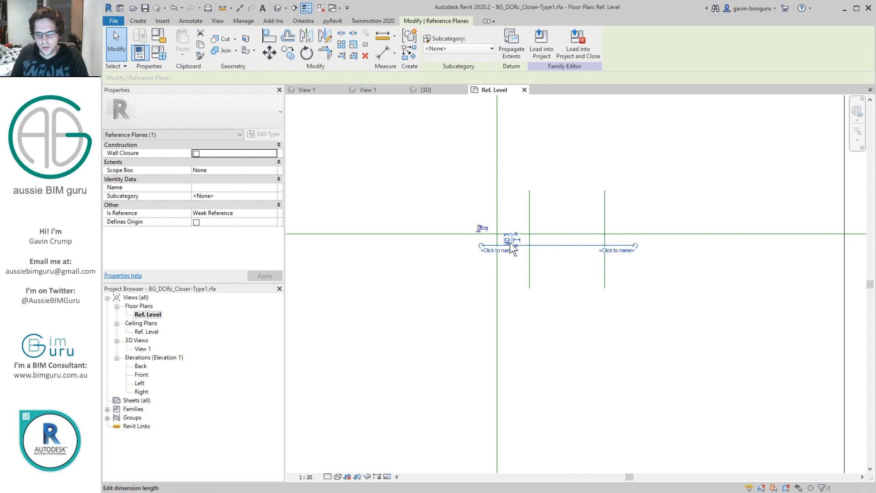
click(509, 240)
key(Return)
Step: Set all three new reference planes to Not a Reference
ctrl+drag(622, 193, 510, 176)
click(272, 213)
click(210, 222)
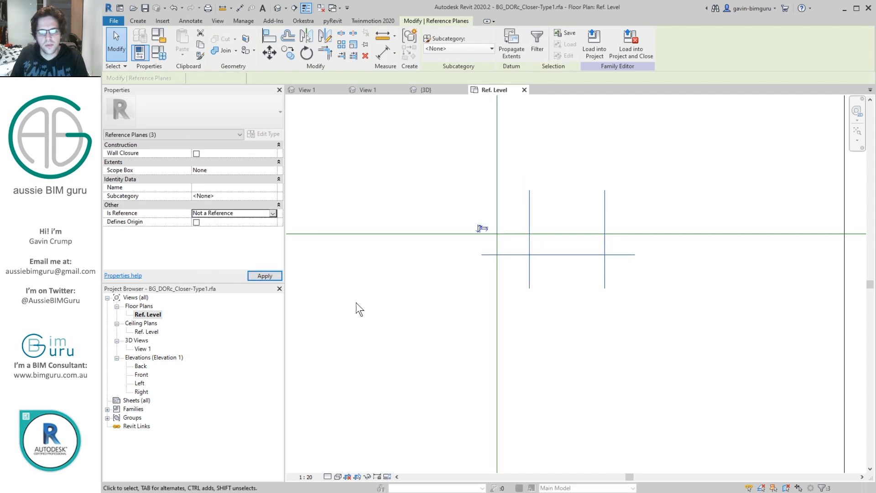
click(335, 277)
Step: Create a rectangular extrusion bounded by the three new reference planes and the horizontal centre plane, with an extrusion end of 44 mm
click(138, 21)
click(183, 43)
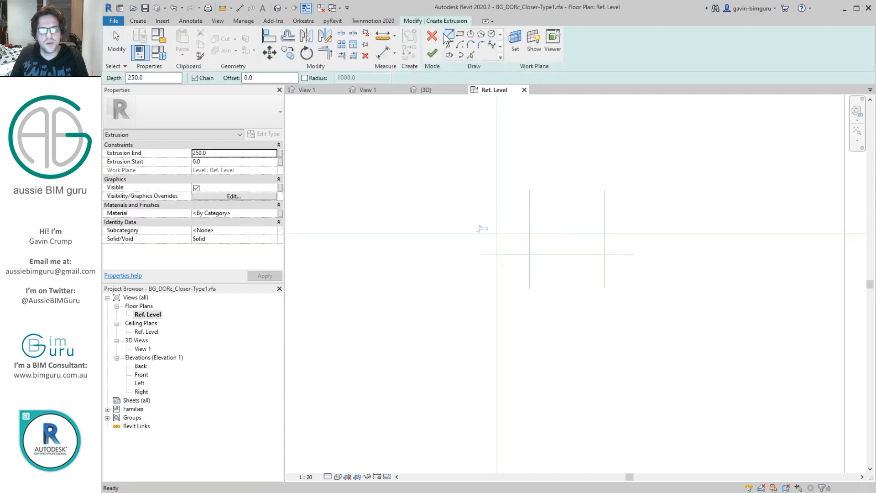
click(459, 32)
click(529, 161)
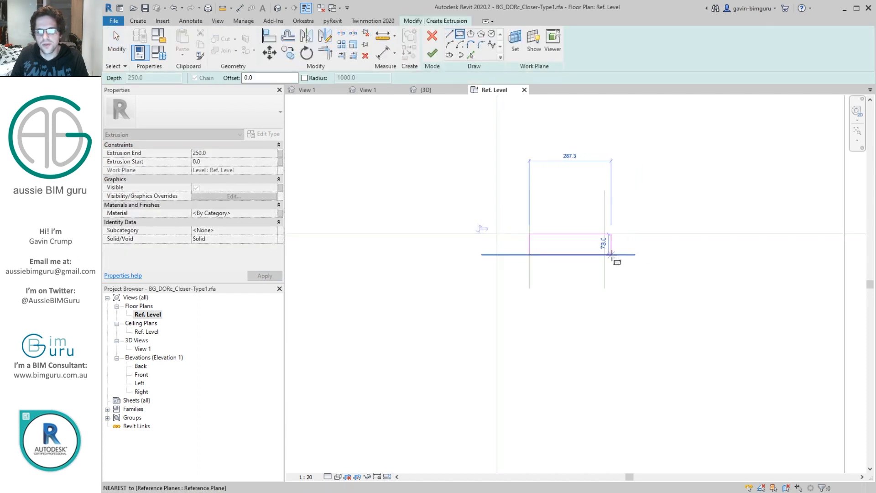
click(604, 254)
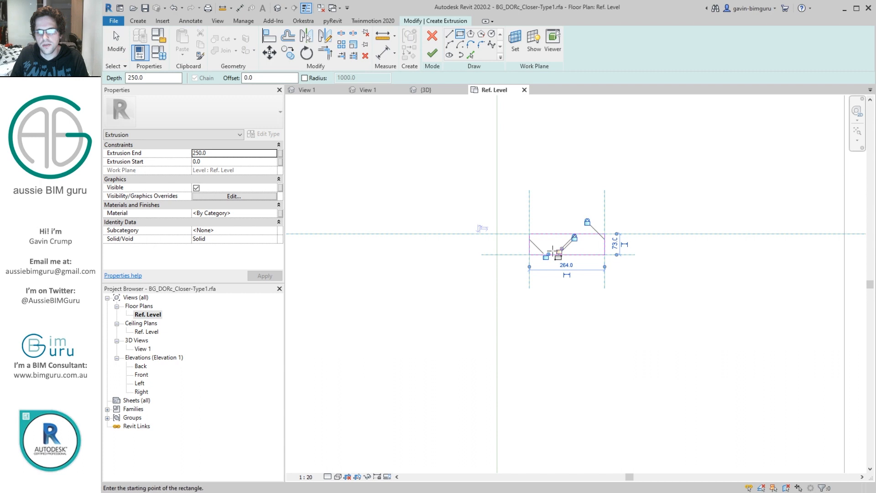
click(432, 54)
click(239, 154)
text(44)
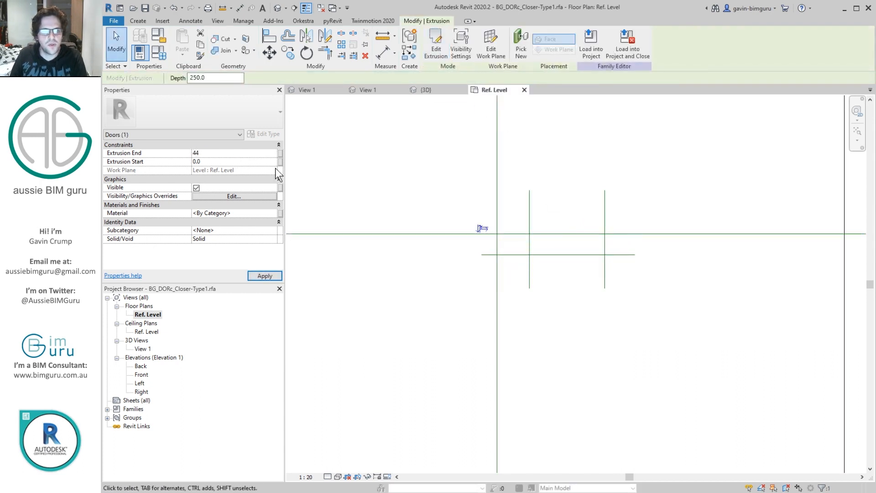
key(Return)
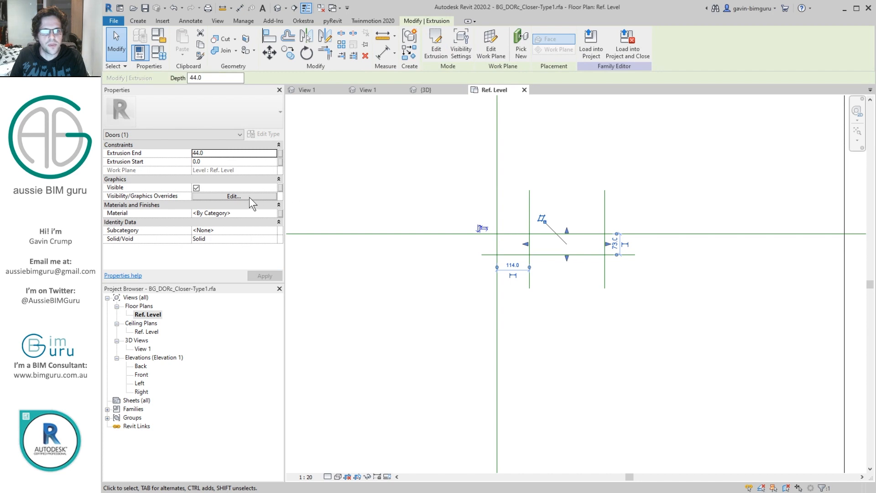
Step: Associate the extrusion's material with the Hardware finish parameter and assign it to the Hardware subcategory
click(280, 213)
click(589, 188)
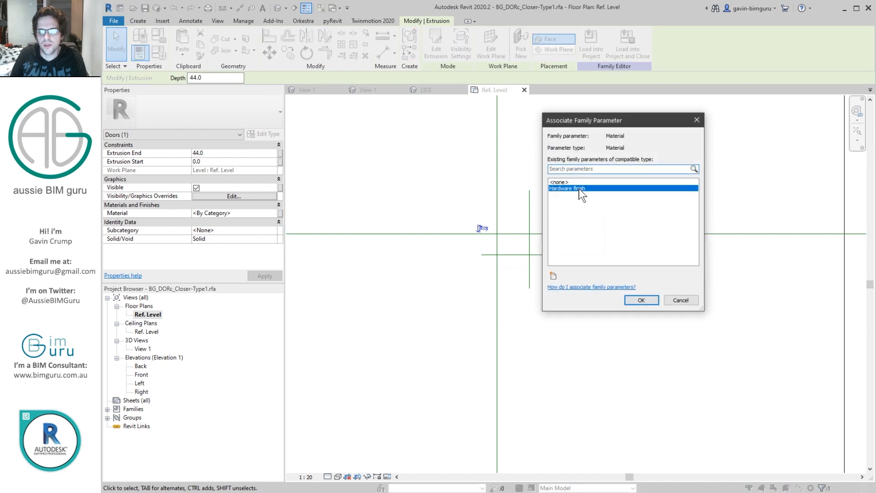
click(636, 301)
click(233, 230)
click(228, 231)
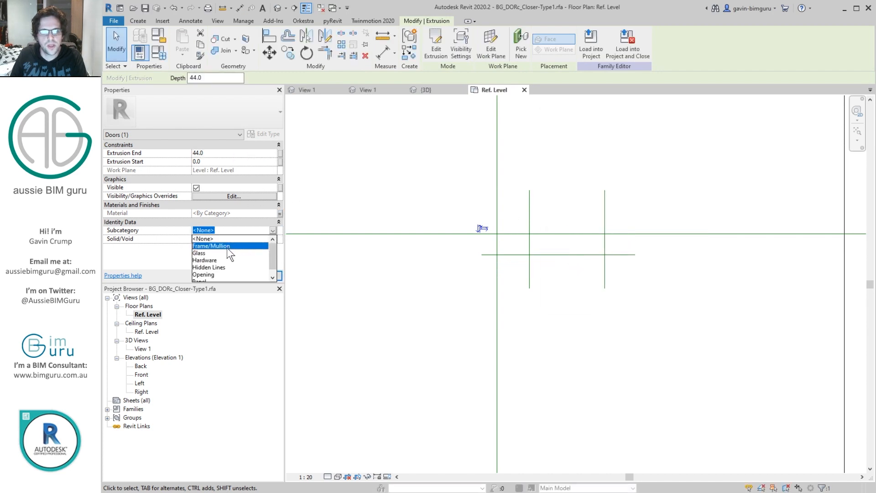
click(230, 260)
click(411, 135)
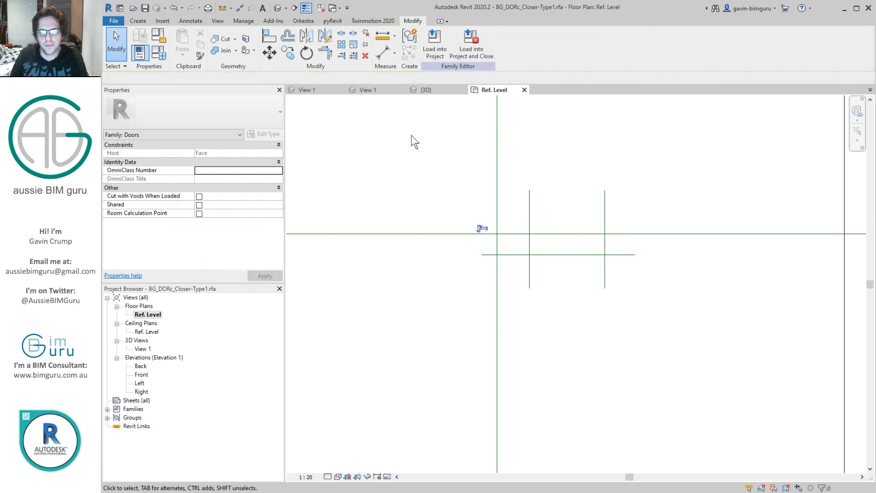
Step: In 3D View 1, adjust the crop region to enclose the closer body and hide the crop boundary again
double_click(148, 347)
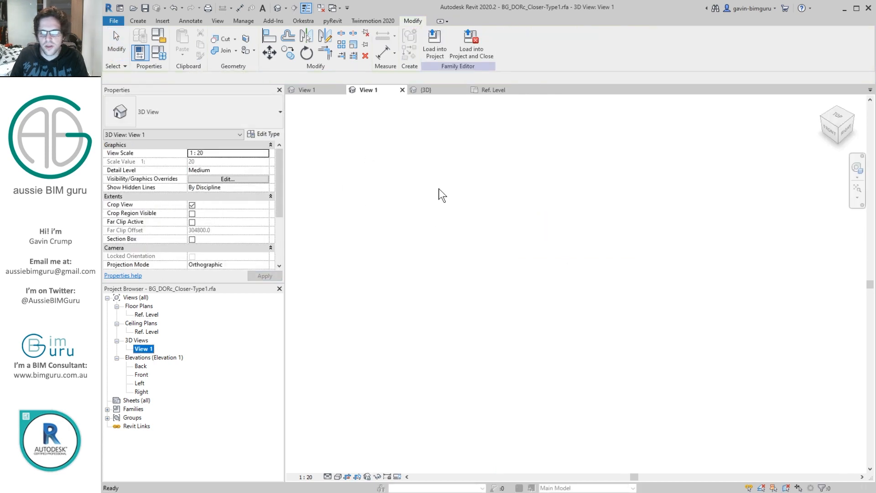
click(349, 476)
click(356, 477)
scroll(540, 315, down, 2)
click(527, 320)
drag(527, 320, 581, 363)
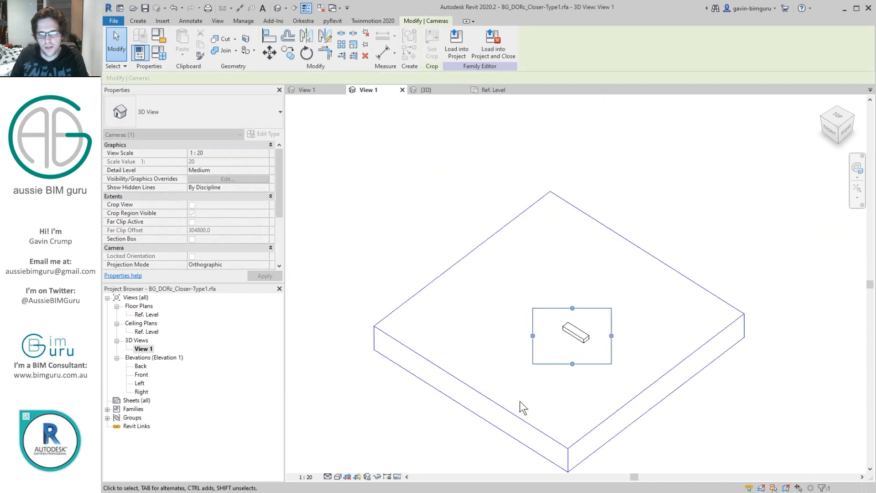
click(521, 405)
click(358, 476)
click(347, 477)
key(z)
key(f)
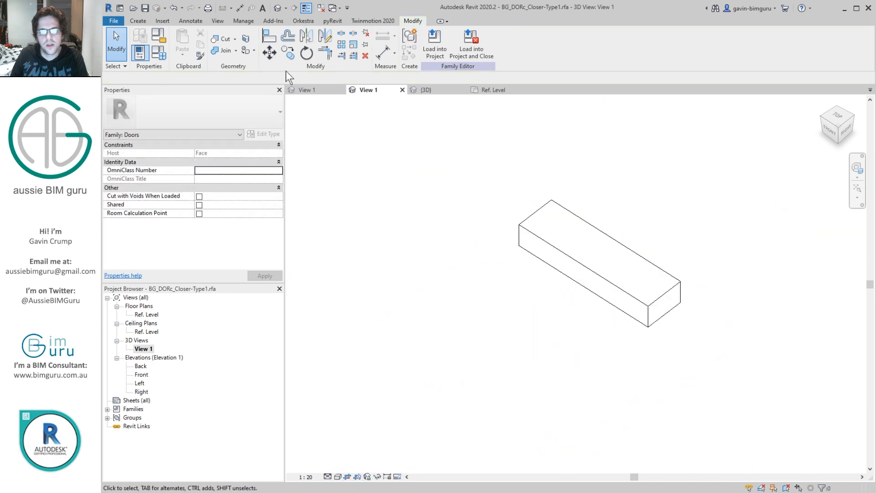
Step: Close the inactive plan view, load the closer family into BG_DORc_Leaf-Type1.rfa and close the closer family
click(243, 20)
click(407, 387)
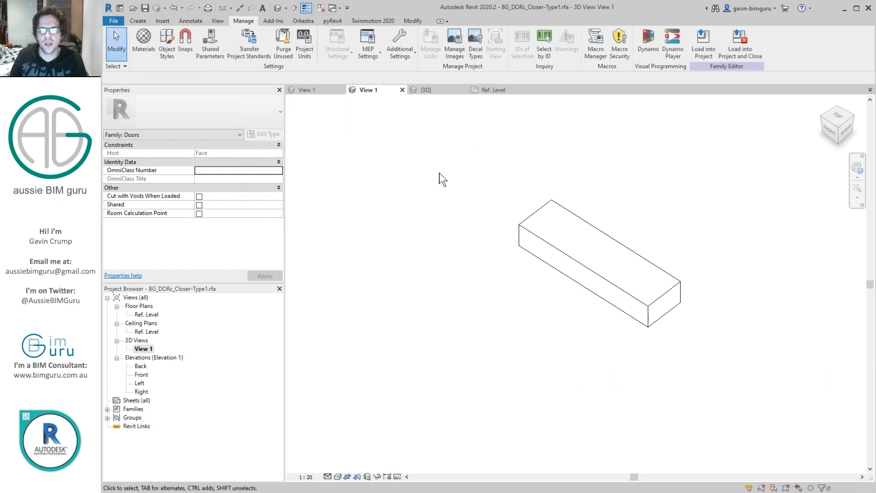
click(322, 8)
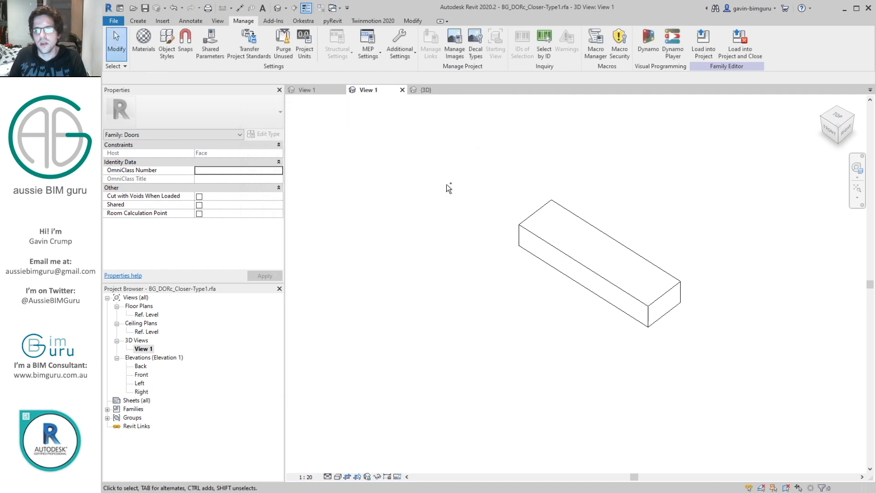
click(746, 44)
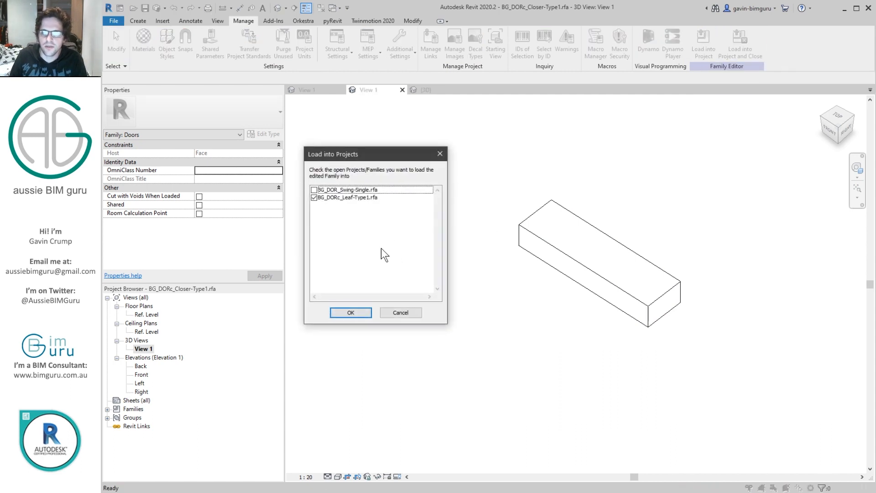
click(350, 312)
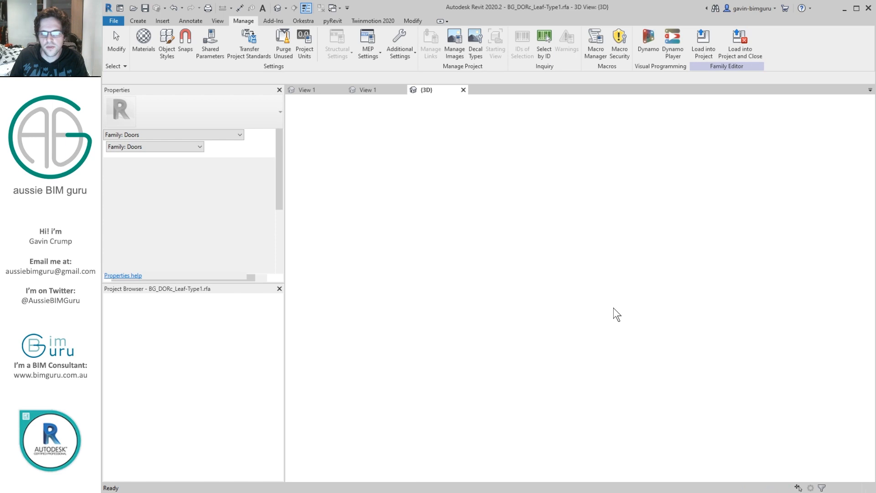
key(Escape)
key(Escape)
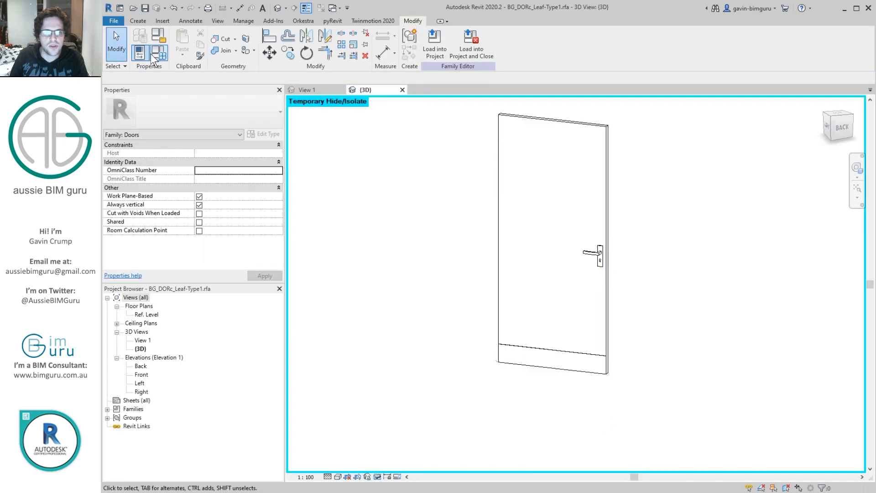
Step: Place a BG_DORc_Closer-Type1 component on the door leaf's face near its upper edge on the side opposite the handle
click(142, 20)
shift+middle_drag(459, 246, 455, 264)
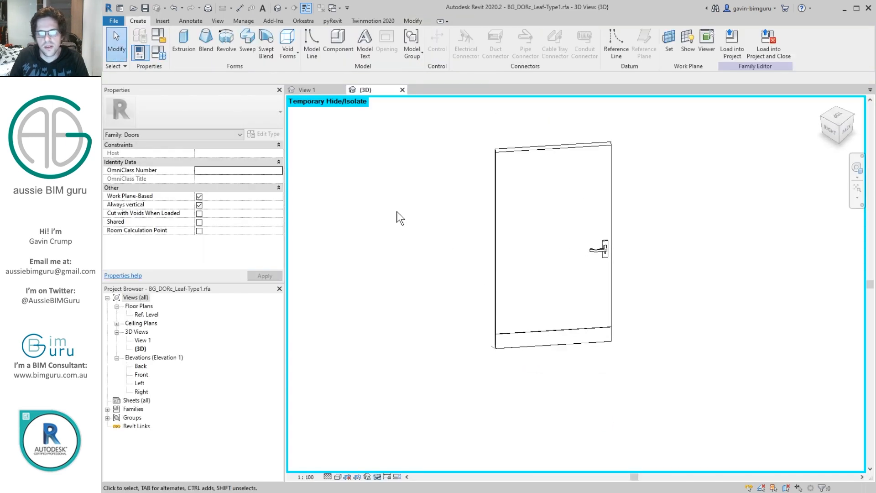
click(337, 41)
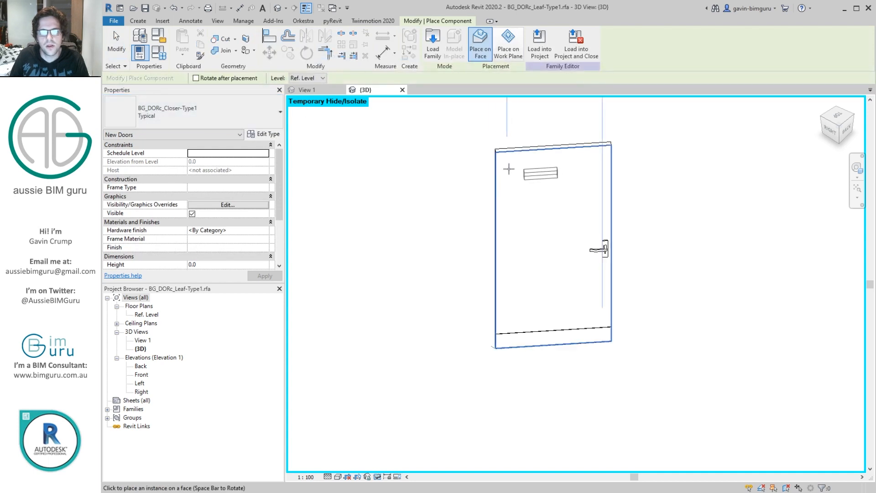
click(539, 165)
key(Escape)
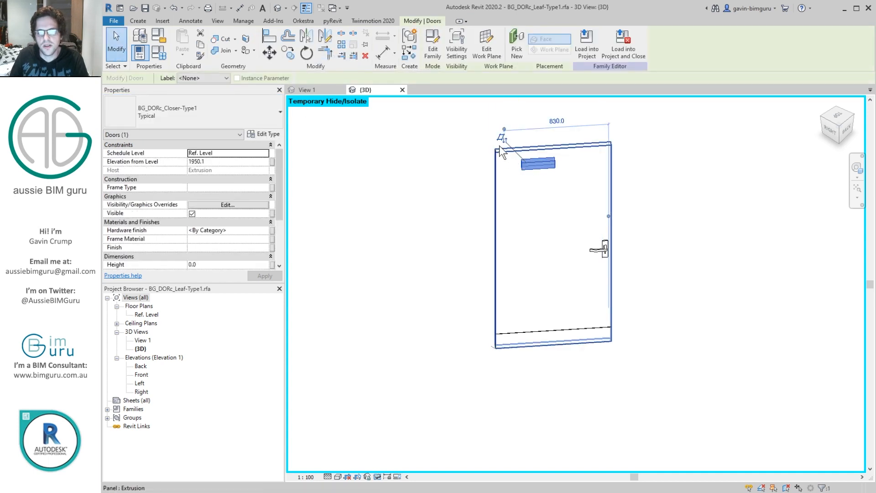
Step: In the Ref. Level floor plan, set the view range's cut plane offset to 2000
double_click(153, 315)
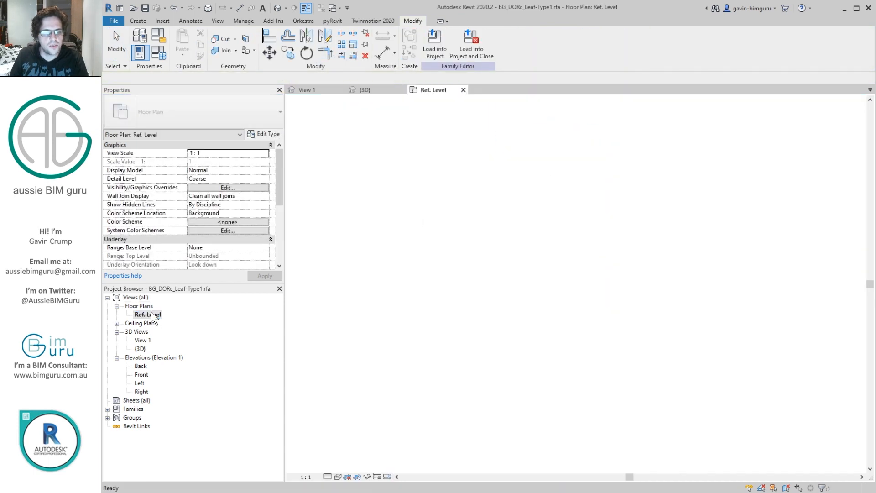
scroll(579, 287, up, 6)
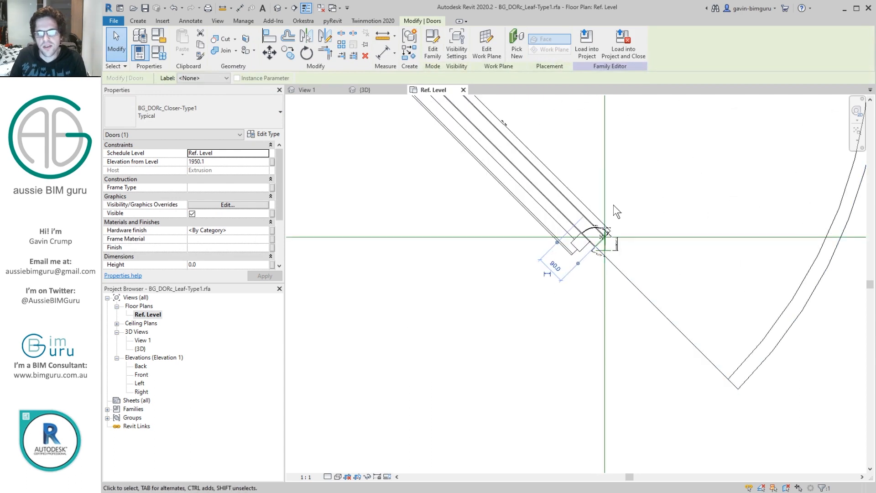
click(563, 123)
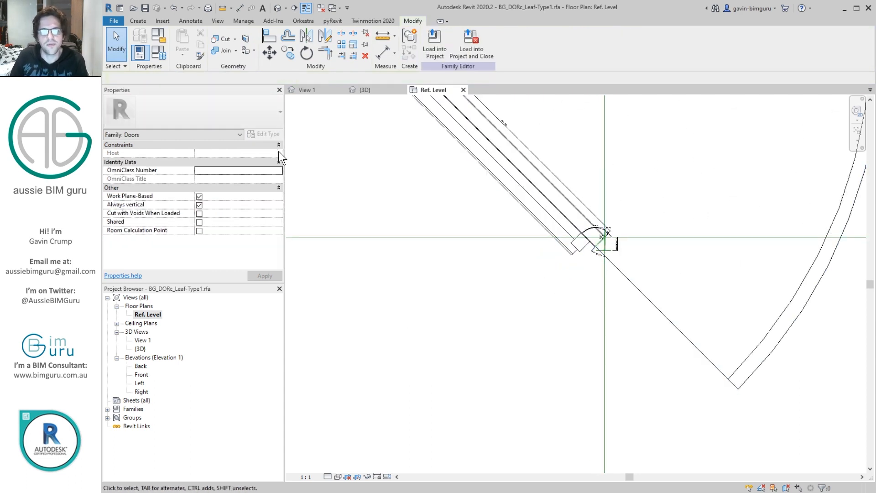
click(152, 315)
drag(282, 179, 274, 229)
click(228, 179)
key(Tab)
text(2)
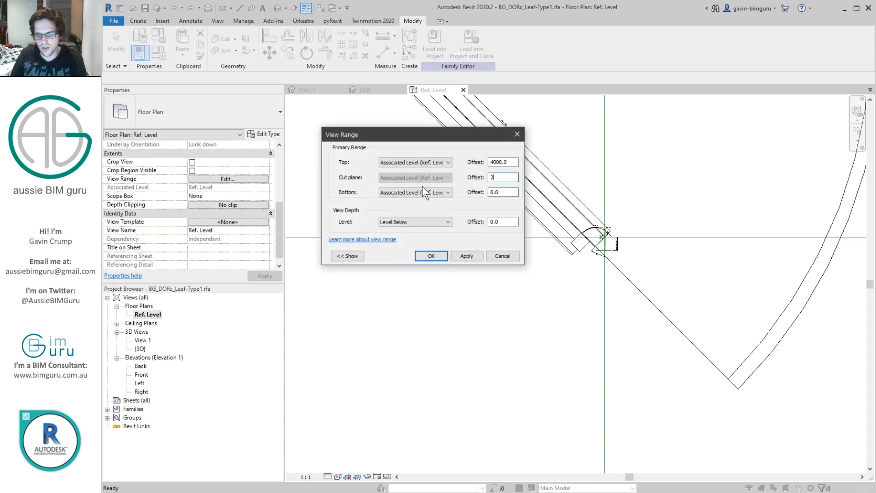
key(Return)
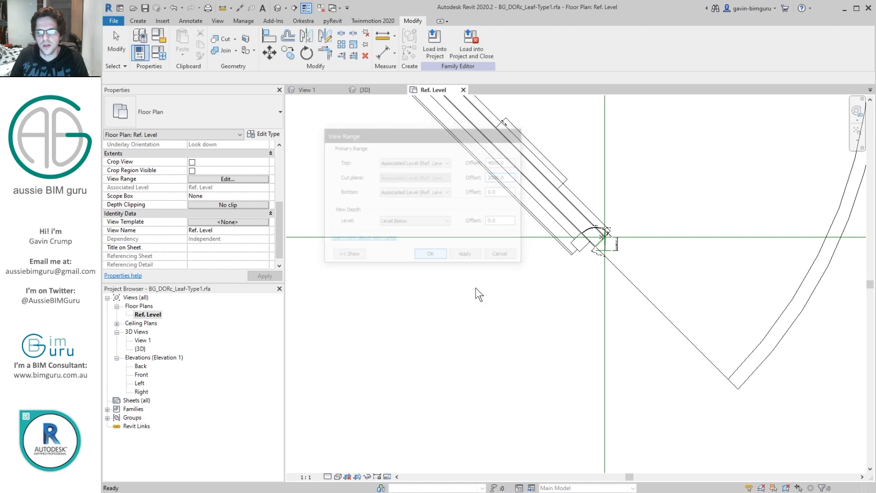
click(476, 288)
Step: Align the door closer with the hinge-side end edge of the open leaf in the Ref. Level plan
click(517, 133)
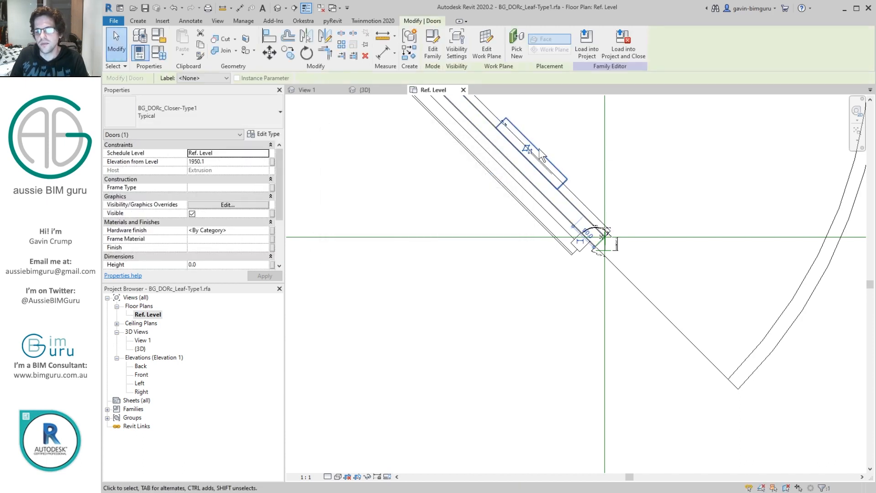
scroll(589, 251, up, 2)
scroll(598, 250, up, 5)
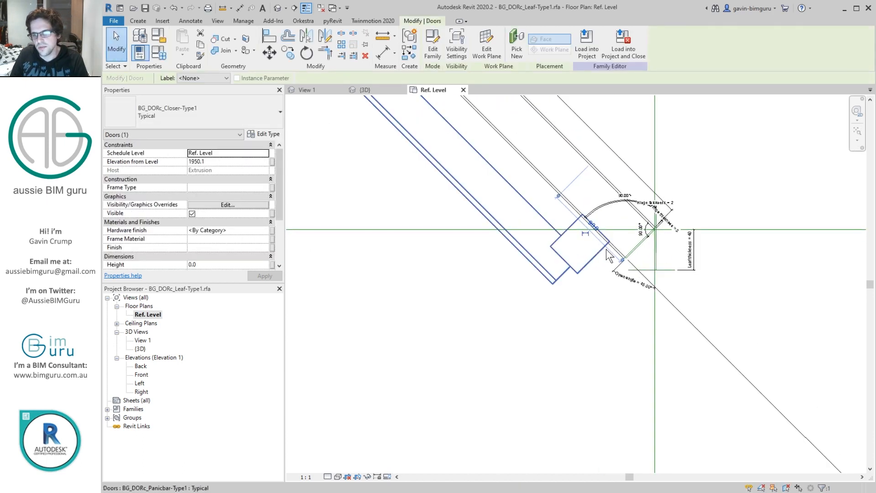
key(a)
key(l)
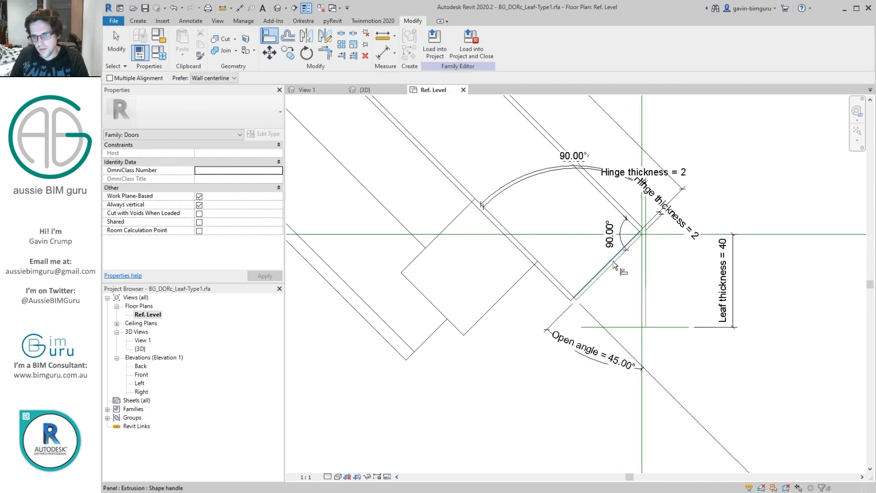
click(612, 260)
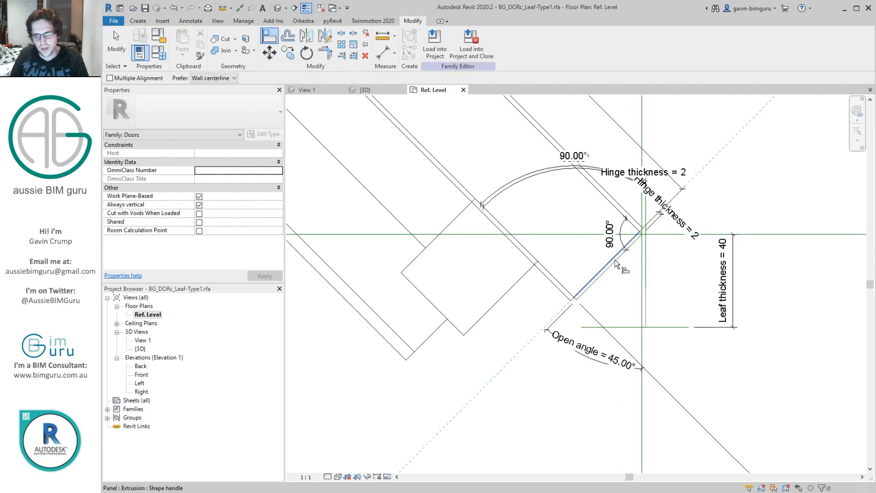
scroll(614, 259, down, 3)
click(593, 218)
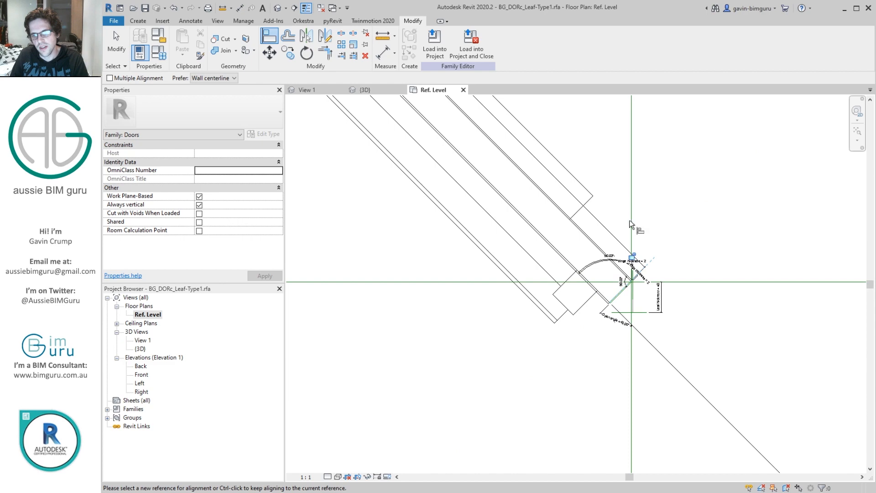
Step: In the {3D} view, associate the closer's Hardware finish with the leaf family's Hardware finish parameter
double_click(139, 348)
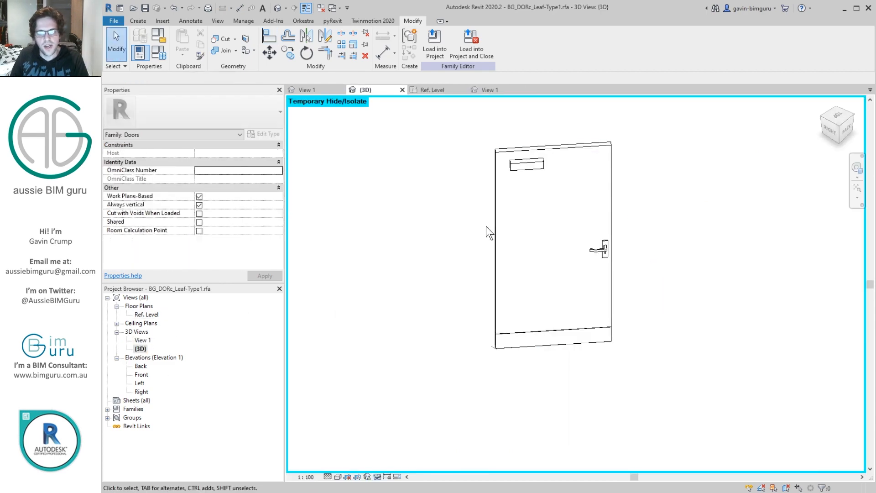
click(528, 163)
shift+middle_drag(541, 227, 522, 199)
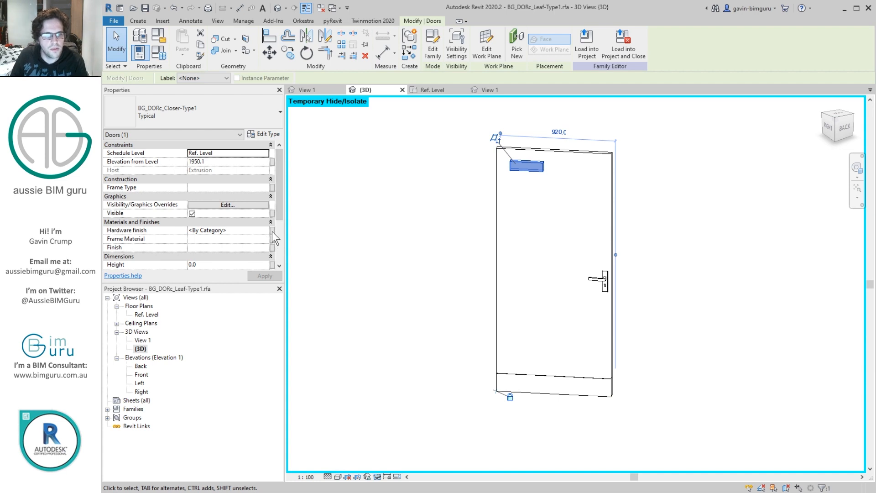
click(272, 229)
click(570, 201)
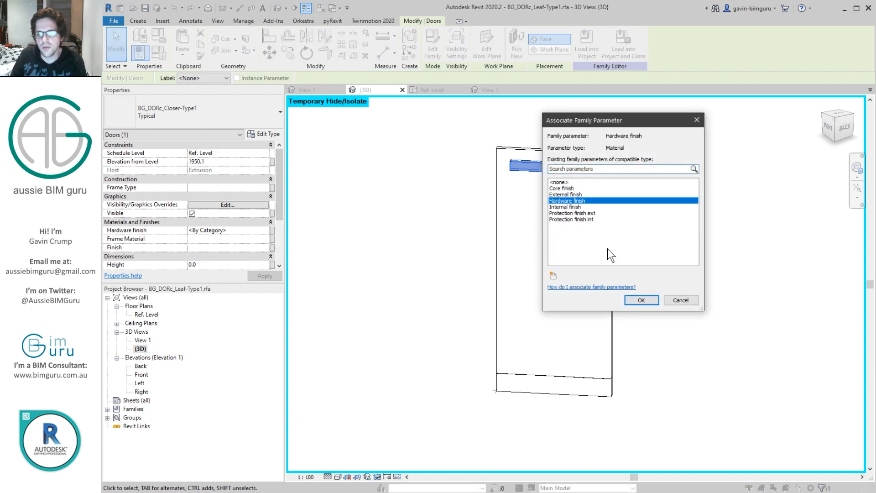
click(640, 301)
Step: Associate the closer's Elevation from Level with the Height parameter
click(272, 161)
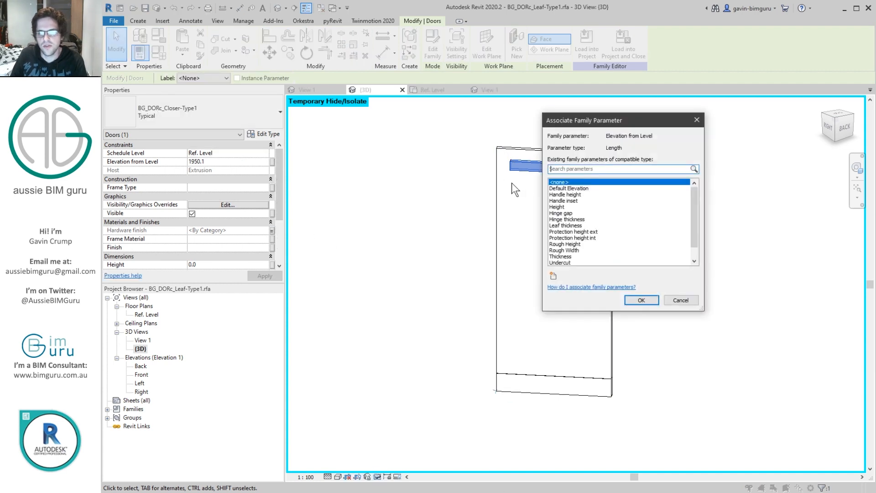
click(568, 207)
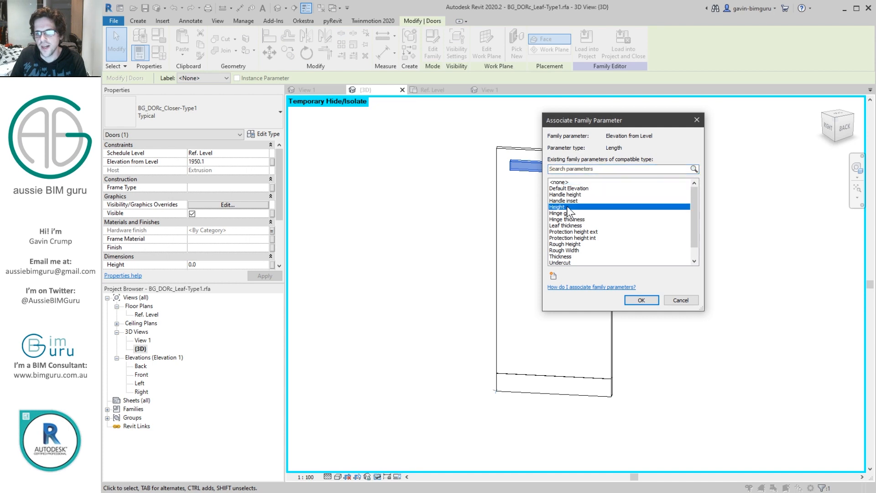
click(641, 300)
Step: Set the closer instance's Width dimension to 0
drag(277, 190, 280, 232)
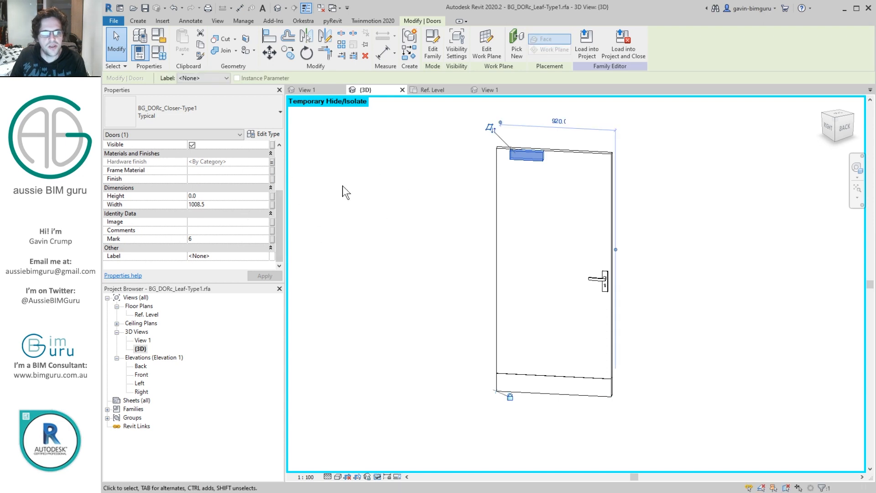
double_click(226, 202)
text(0)
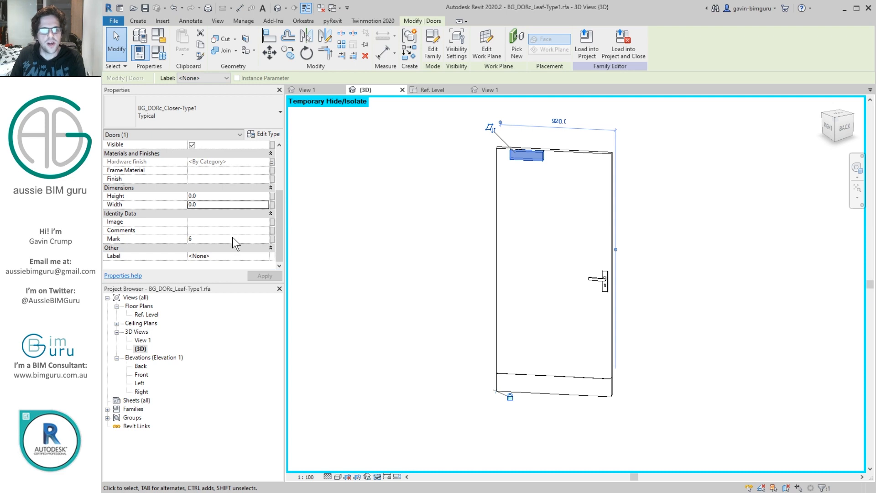
click(232, 237)
click(393, 193)
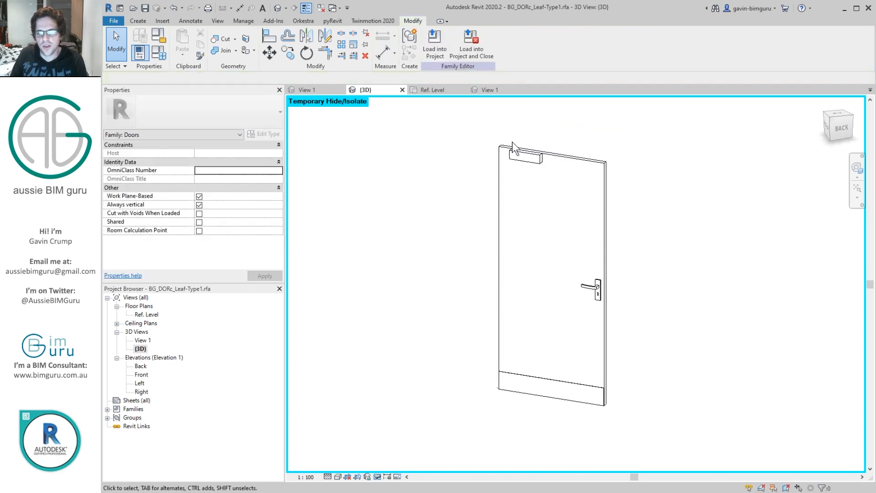
Step: Associate the closer's Visible property with a new instance parameter named Closer, grouped under Visibility
shift+middle_drag(579, 274, 537, 169)
click(525, 157)
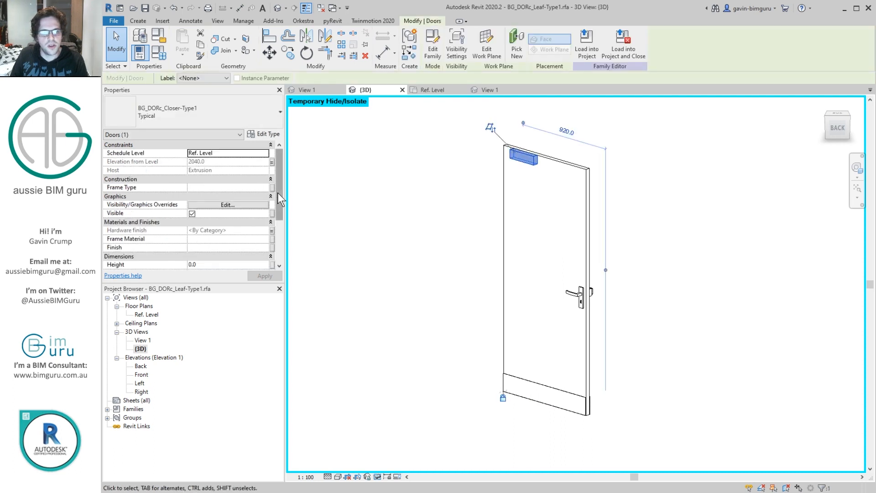
click(271, 213)
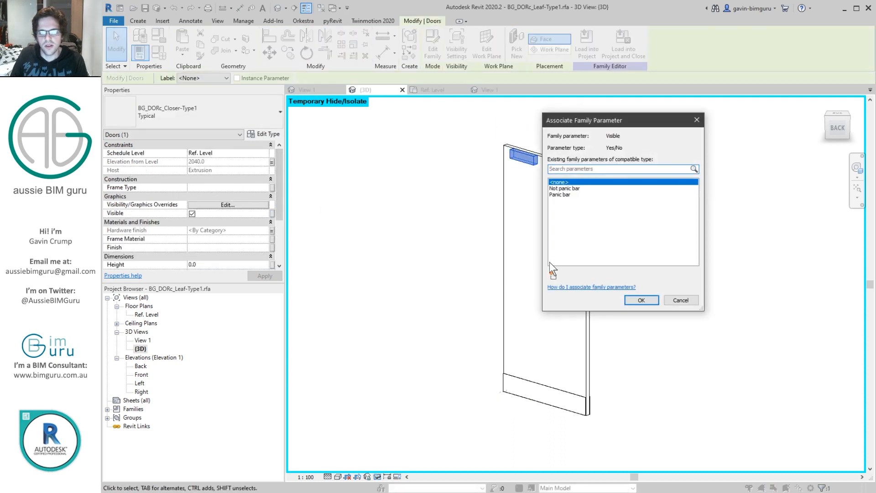
click(553, 276)
text(Closer)
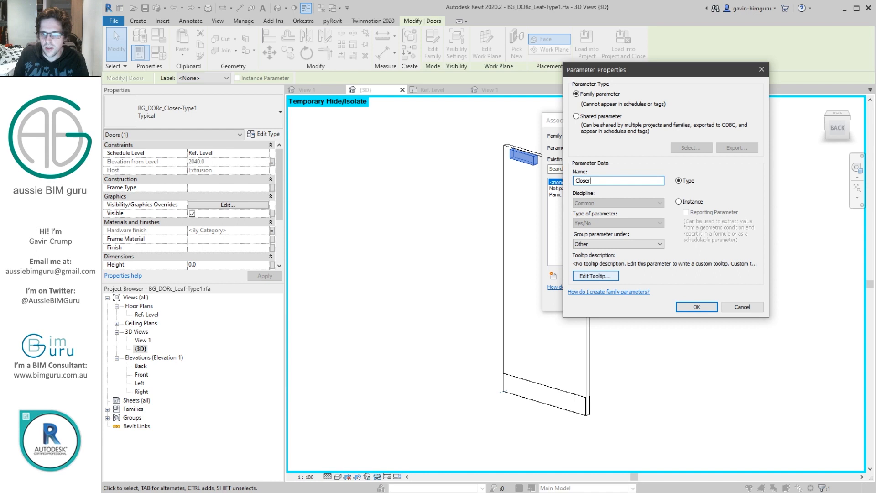
click(686, 201)
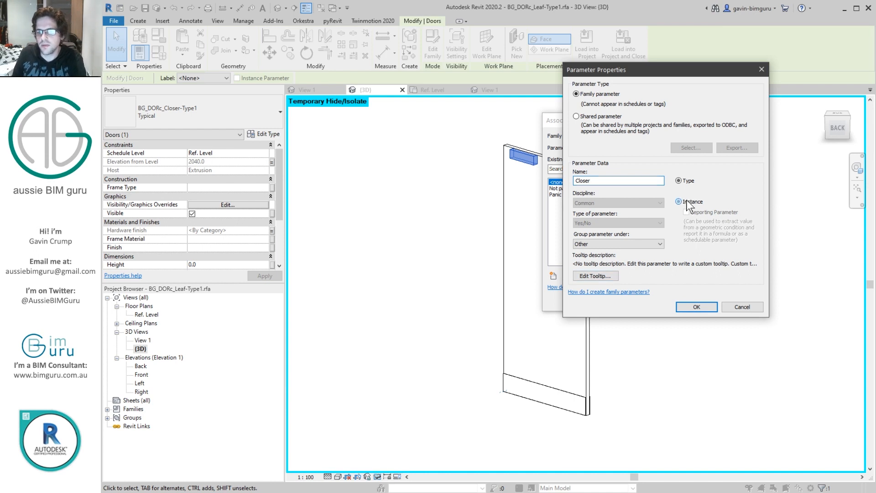
click(638, 244)
click(603, 435)
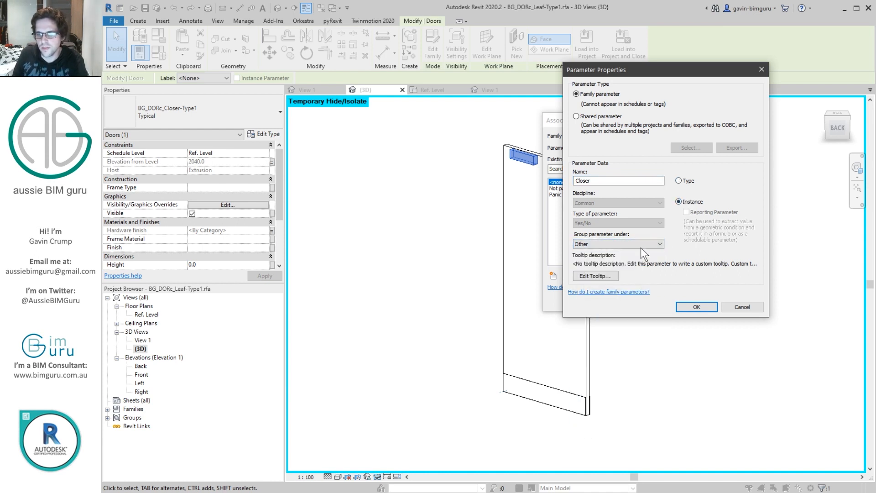
click(641, 247)
click(595, 429)
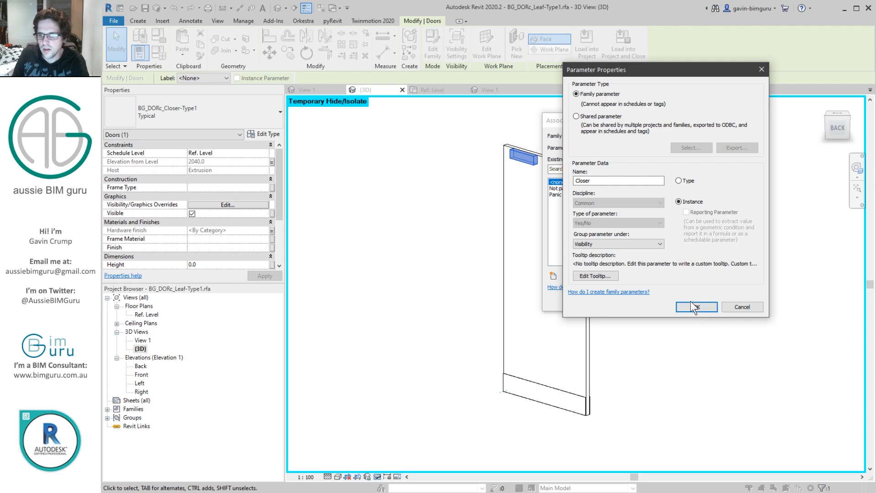
click(691, 301)
click(635, 299)
click(424, 258)
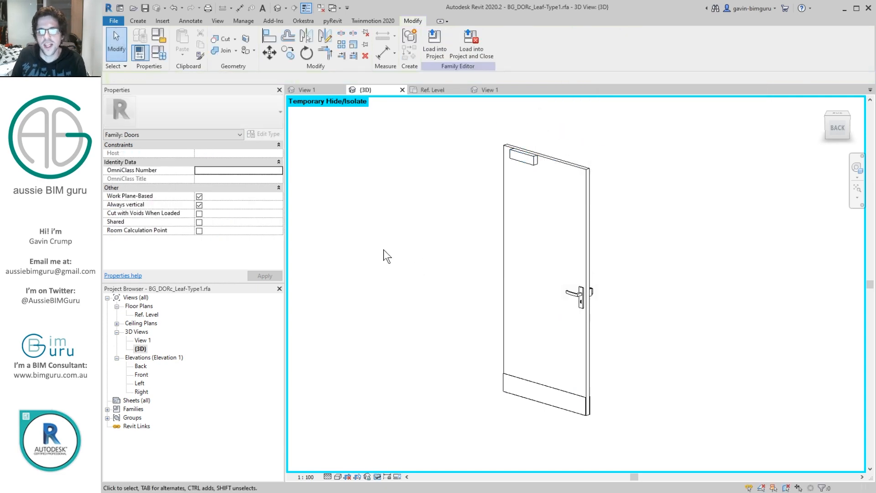
Step: Close the inactive views and load the leaf family into BG_DOR_Swing-Single.rfa, closing it and overwriting the existing version and its parameter values
click(321, 8)
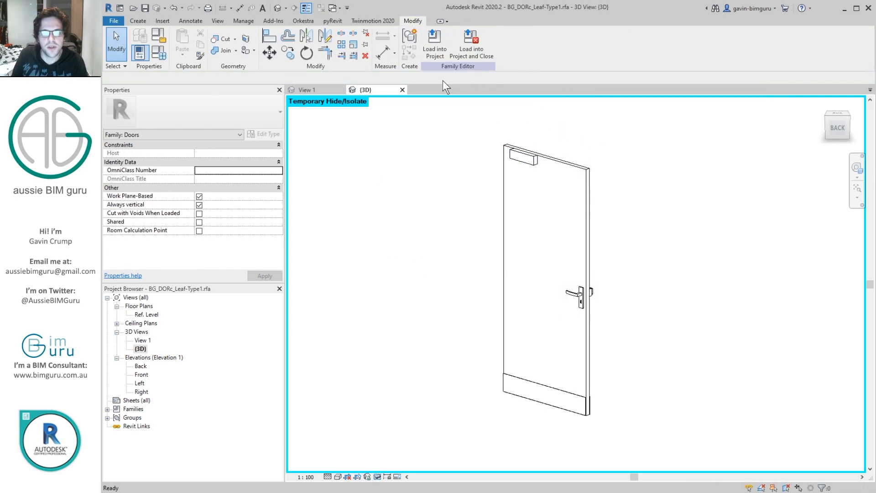
click(477, 51)
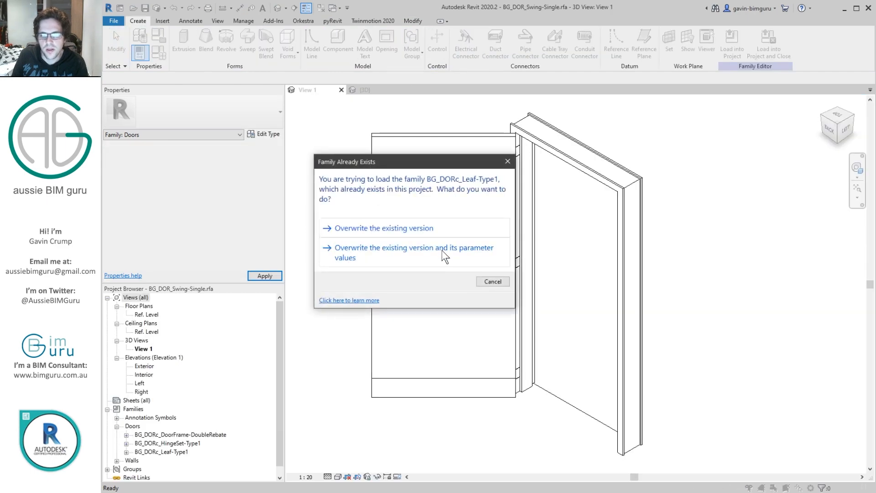
click(441, 250)
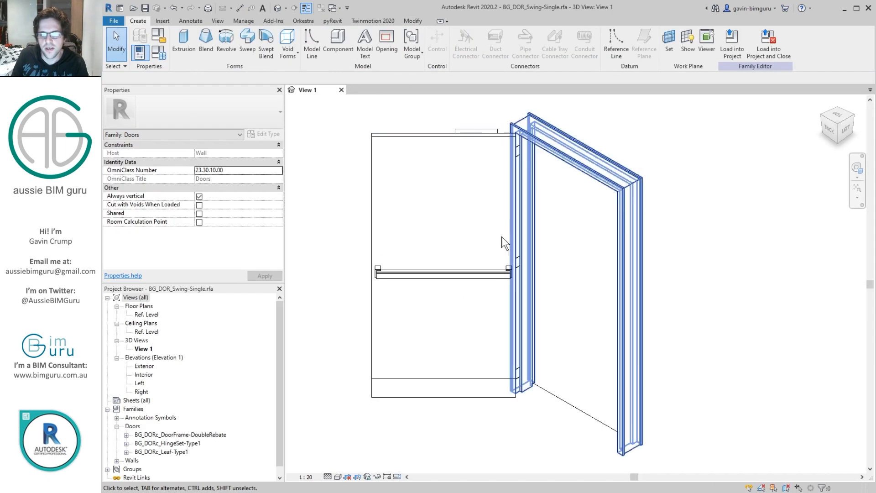
Step: Associate the door leaf's Hardware finish with the shared parameter BG_MATd_Hardware1 from MATd - Materials (Doors), added as an instance parameter under Materials and Finishes
click(471, 131)
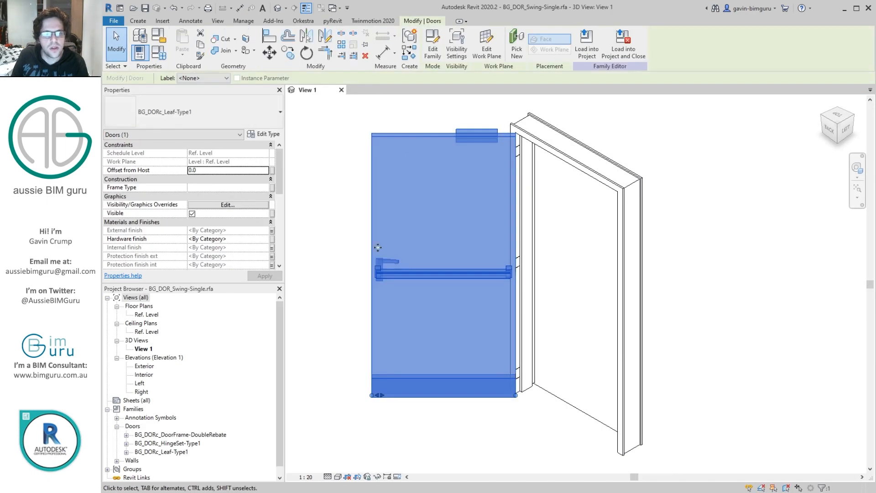
scroll(365, 280, up, 5)
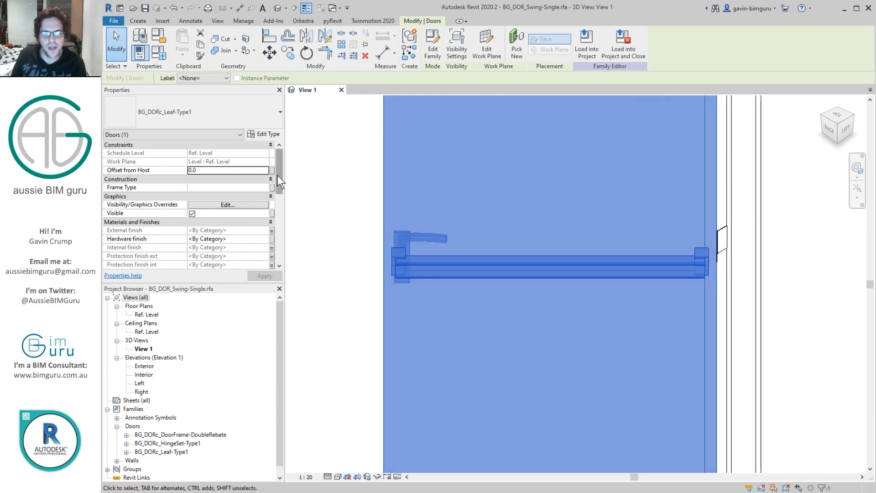
click(271, 239)
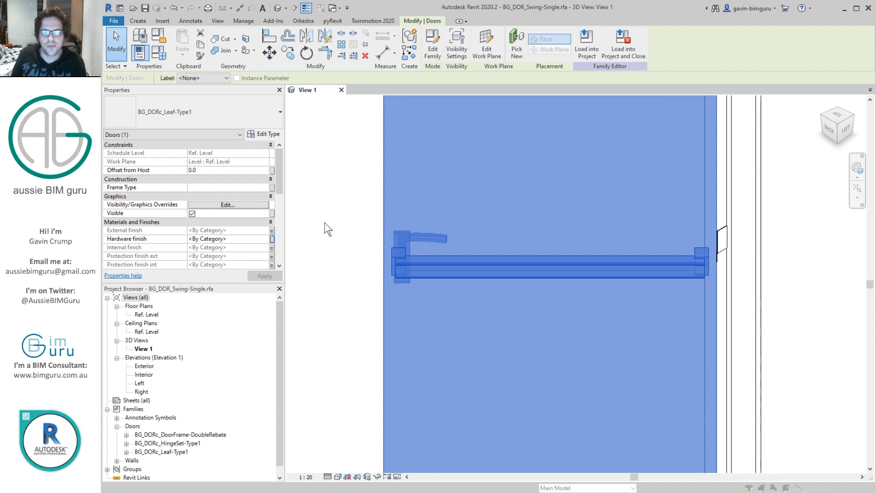
click(553, 275)
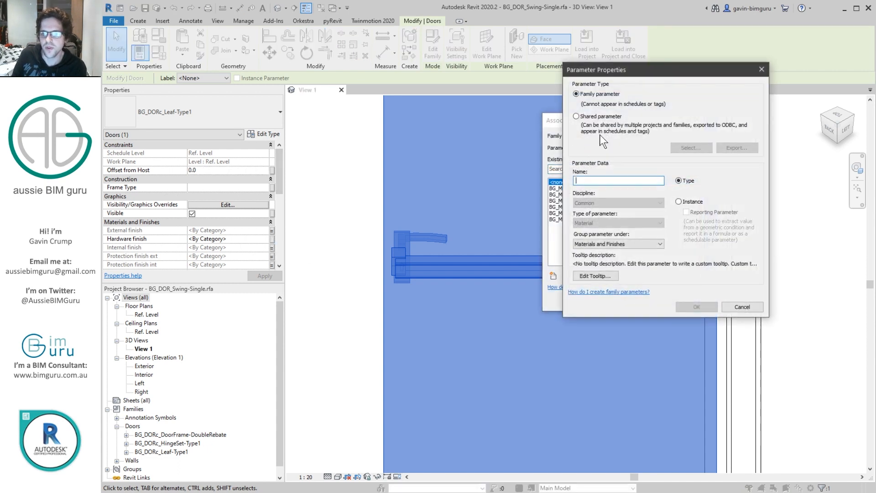
click(616, 117)
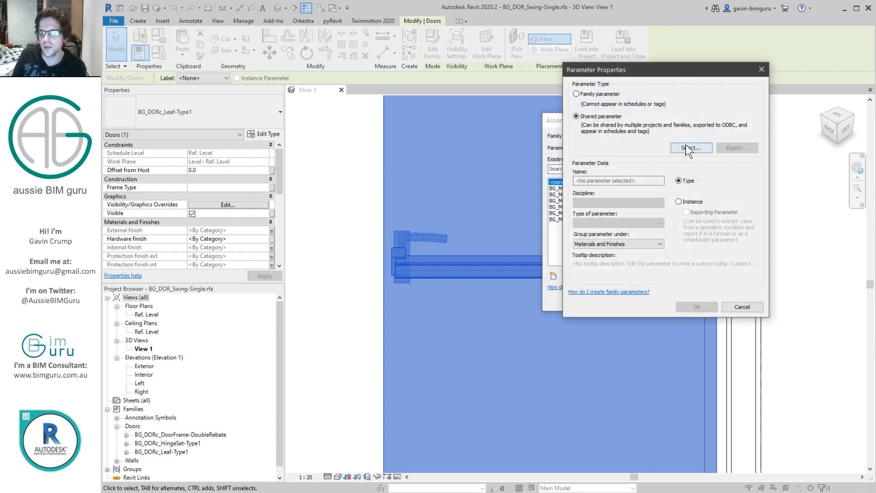
click(690, 148)
click(434, 158)
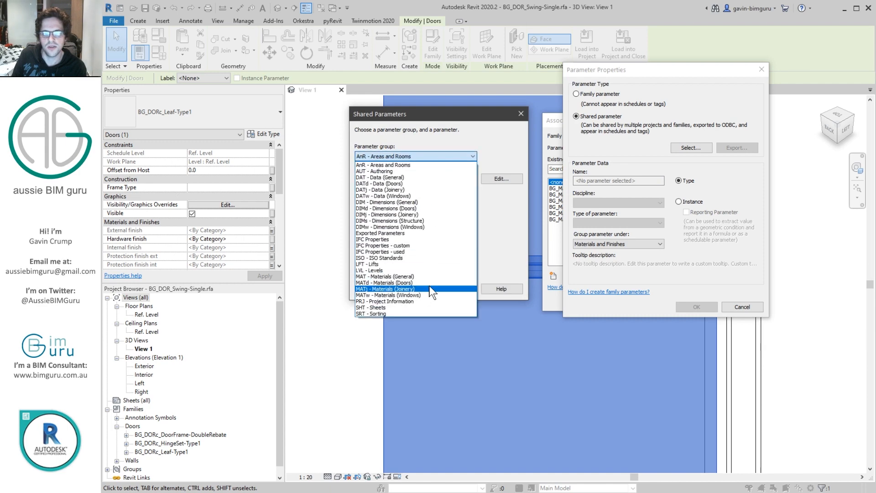
click(430, 282)
click(410, 187)
click(410, 190)
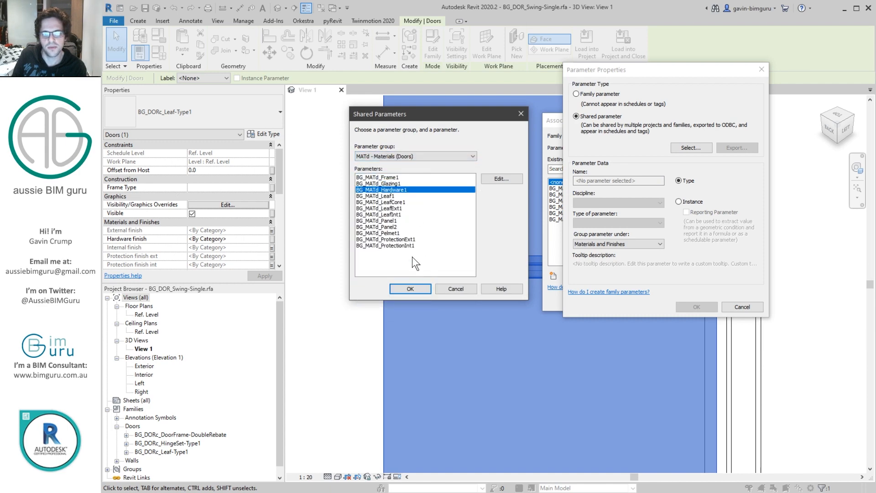
click(410, 289)
click(679, 201)
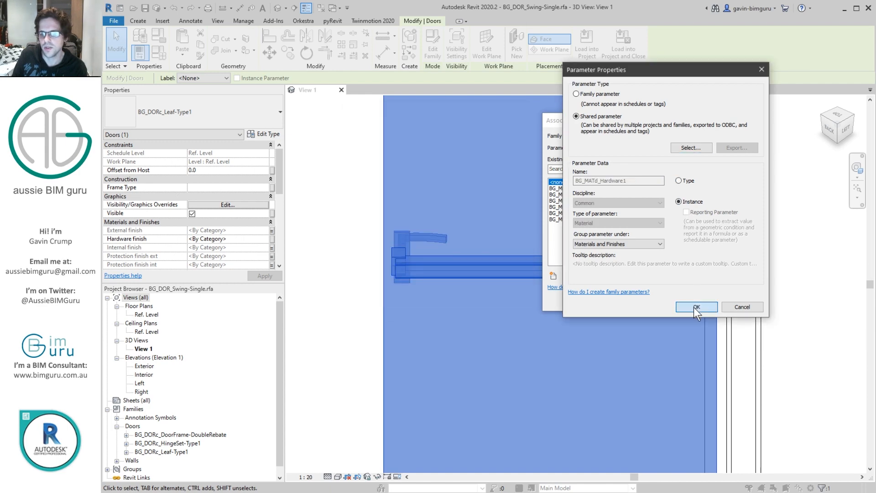
click(694, 307)
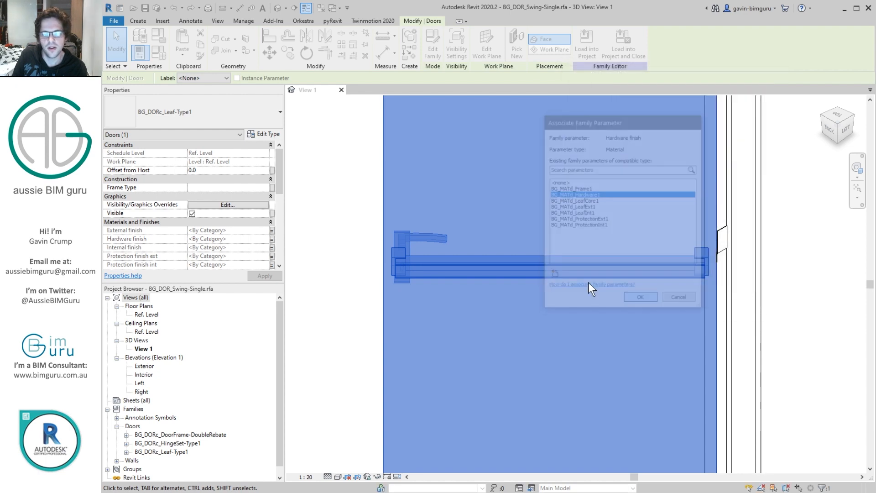
click(641, 300)
Step: Change BG_MATd_Hardware1 from an instance to a type parameter in the family types
click(161, 56)
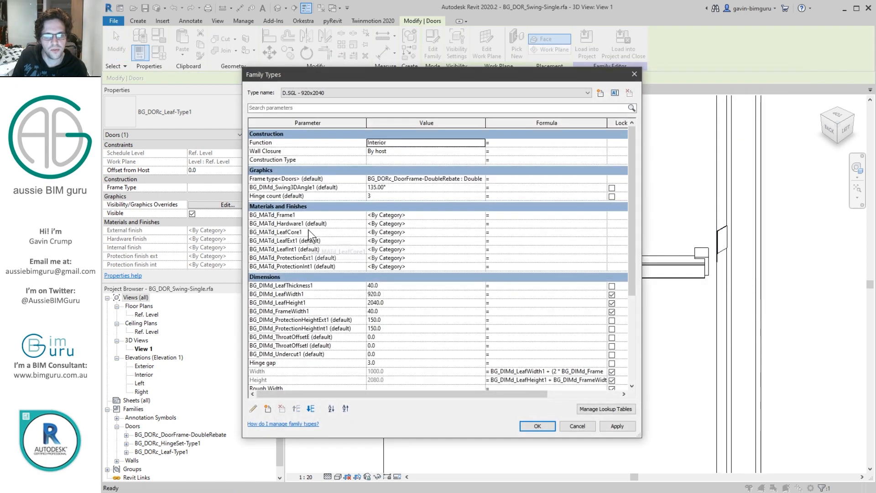
click(307, 224)
click(253, 408)
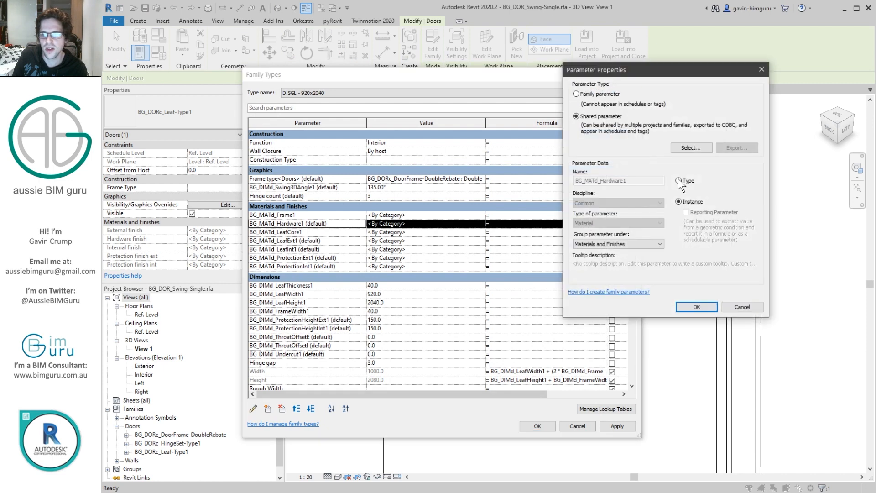
click(679, 181)
click(695, 307)
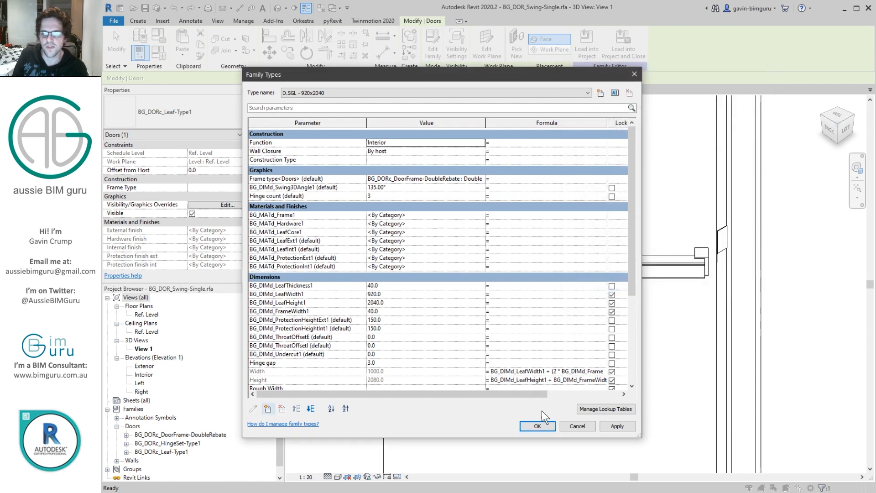
click(540, 425)
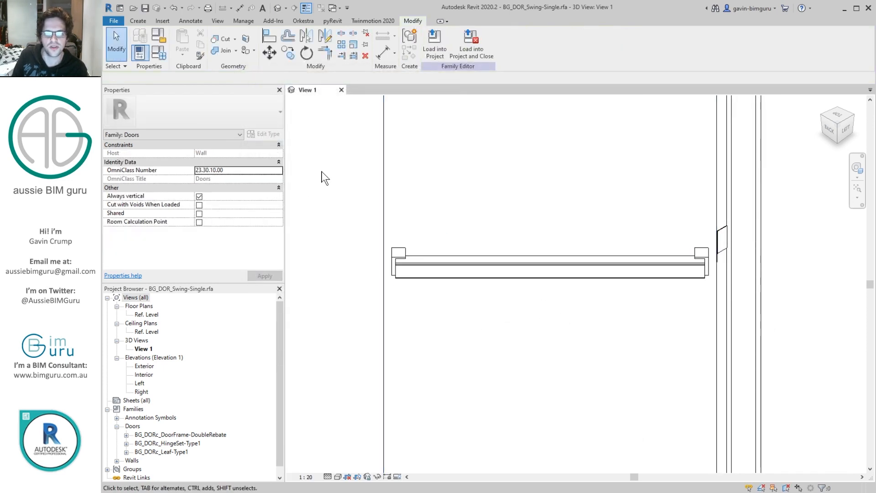
click(155, 53)
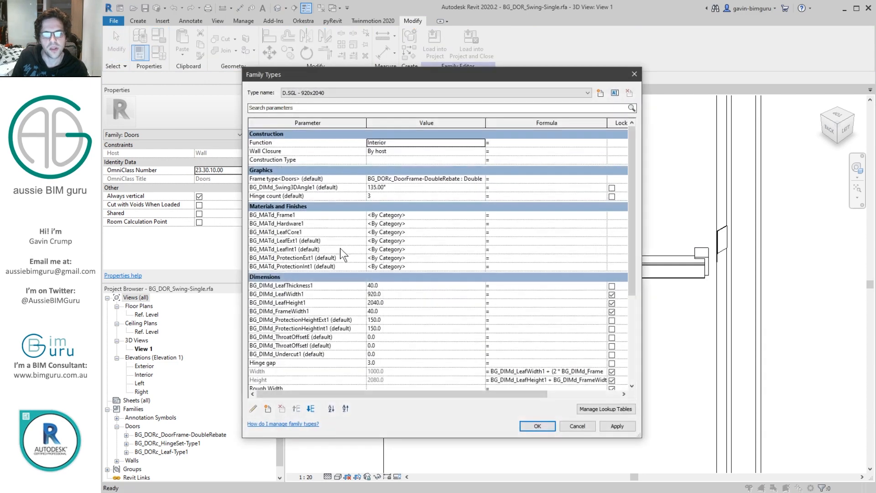
click(538, 427)
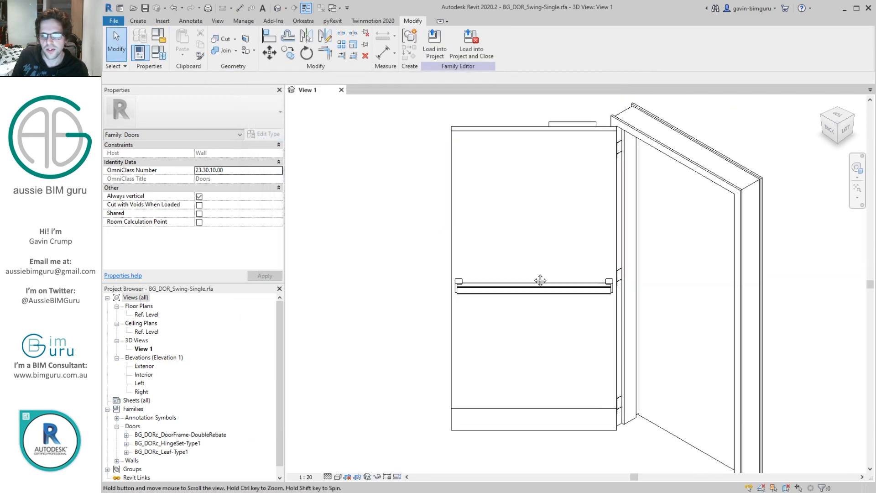
Step: Associate the leaf's Handle height with the shared parameter BG_DIMd_HandleMountingHeight1 from DIMd - Dimensions (Doors), as a type parameter under Dimensions
click(531, 294)
drag(280, 169, 281, 218)
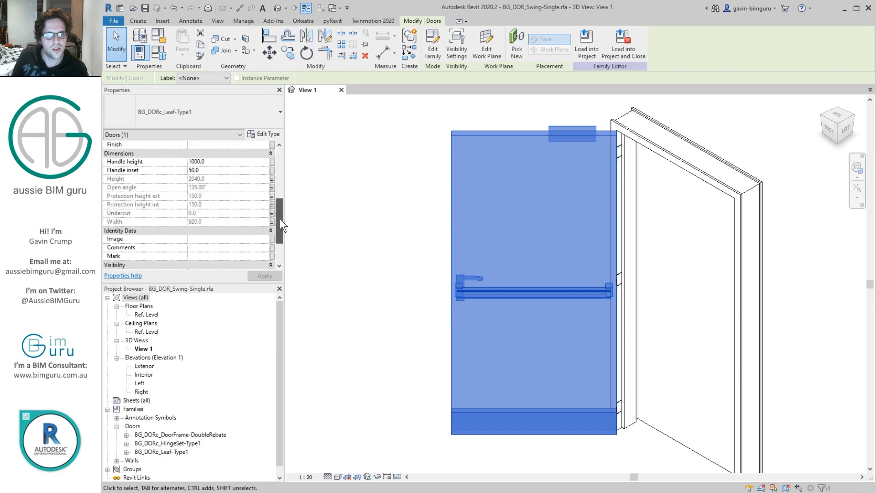
click(273, 161)
click(553, 275)
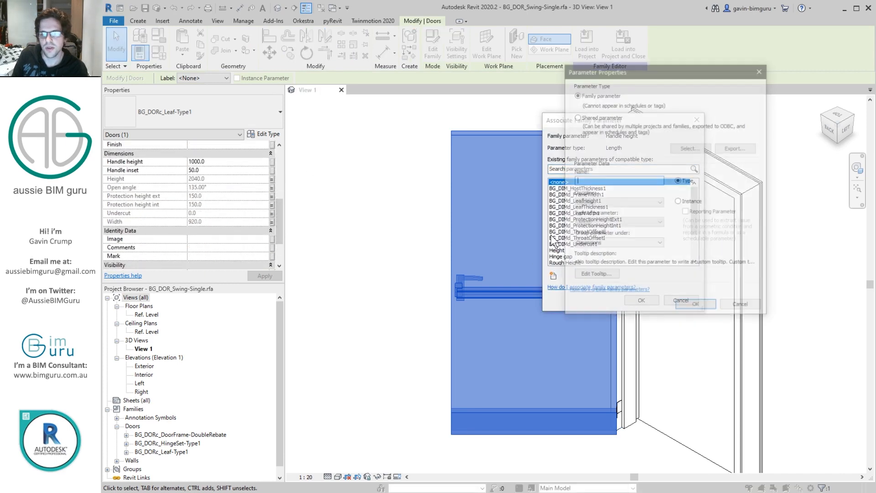
click(608, 121)
click(689, 148)
click(438, 155)
click(422, 209)
drag(475, 191, 469, 207)
click(428, 227)
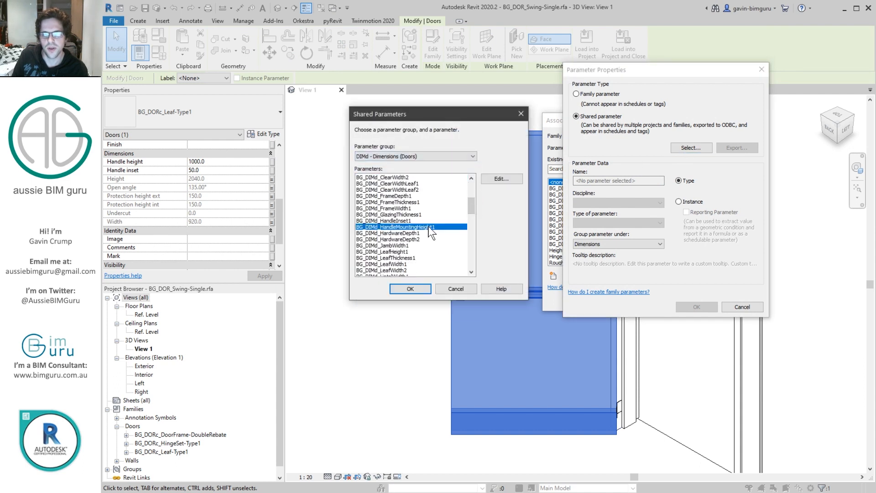
click(418, 286)
click(680, 305)
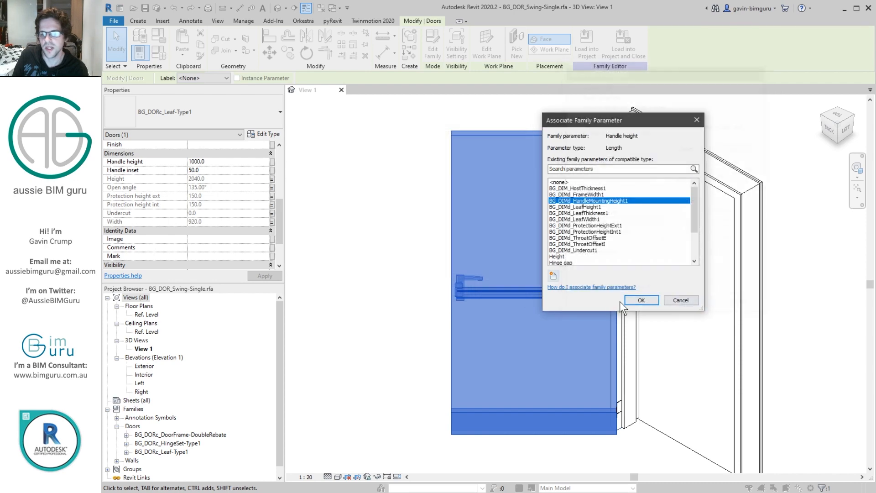
click(638, 303)
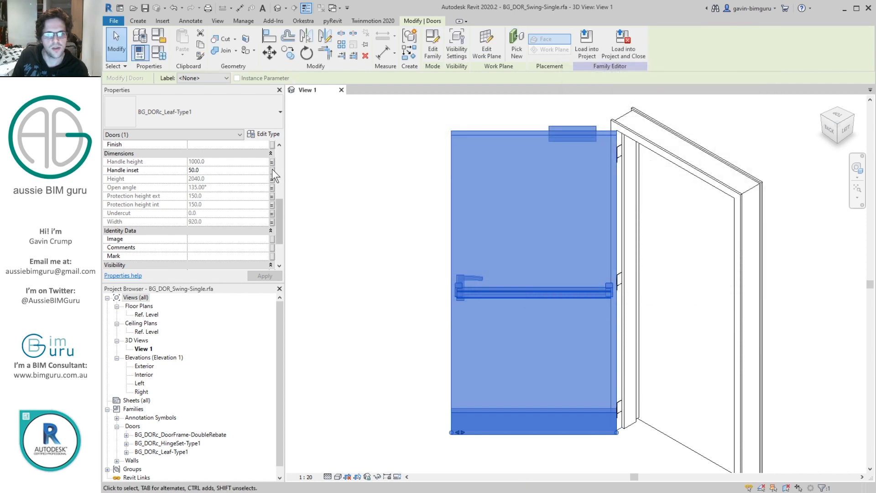
Step: Associate the leaf's Handle inset with the shared parameter BG_DIMd_HandleInset1 from DIMd - Dimensions (Doors), as a type parameter under Dimensions
click(272, 170)
click(553, 276)
click(614, 117)
click(691, 147)
click(456, 156)
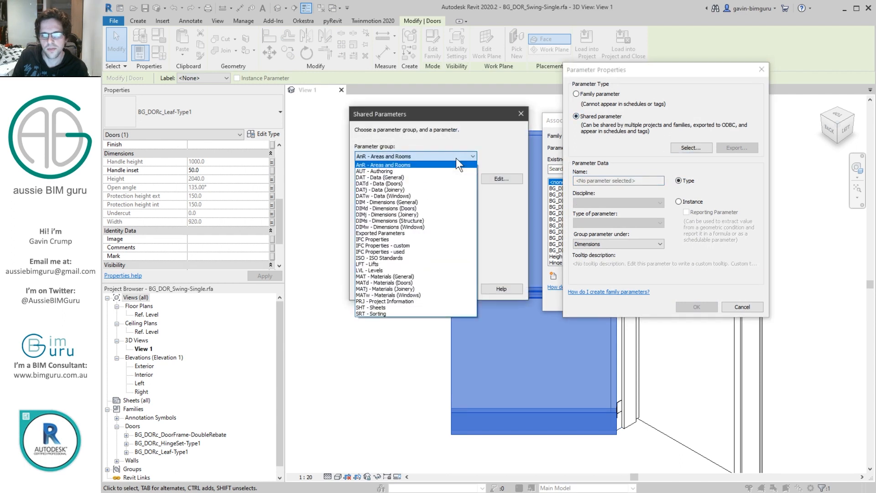
click(412, 209)
scroll(424, 232, down, 3)
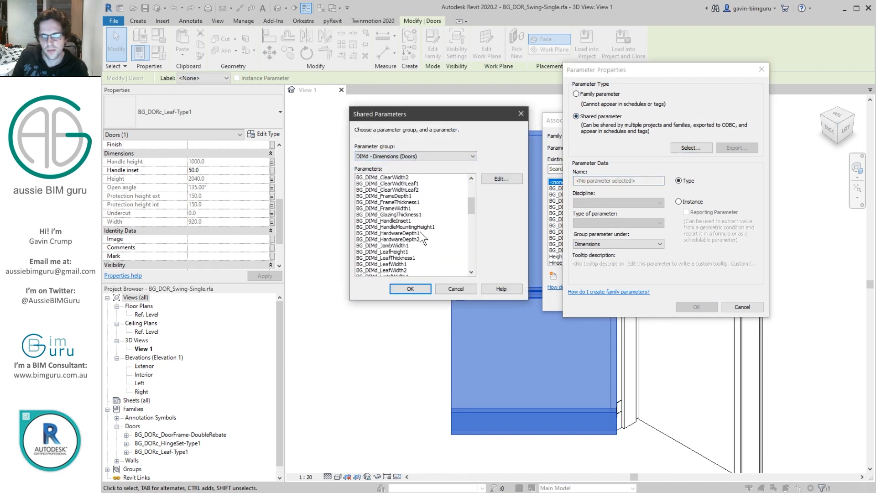
click(414, 220)
click(410, 289)
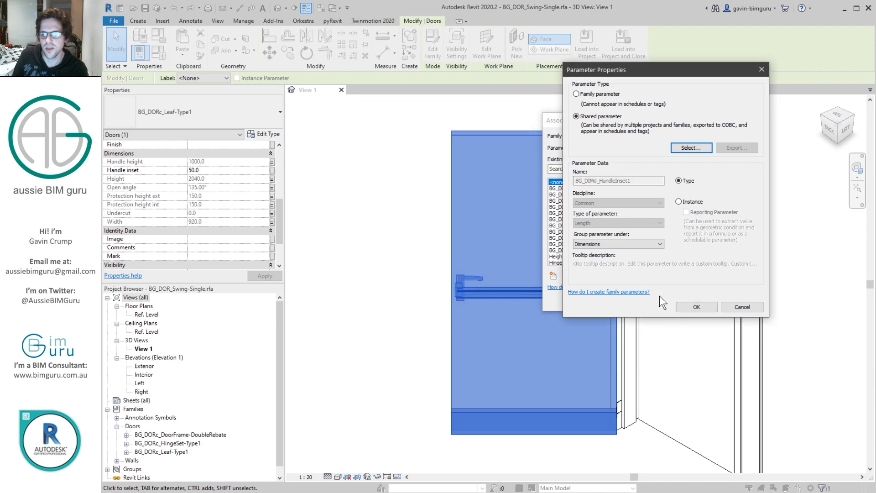
click(685, 308)
click(635, 300)
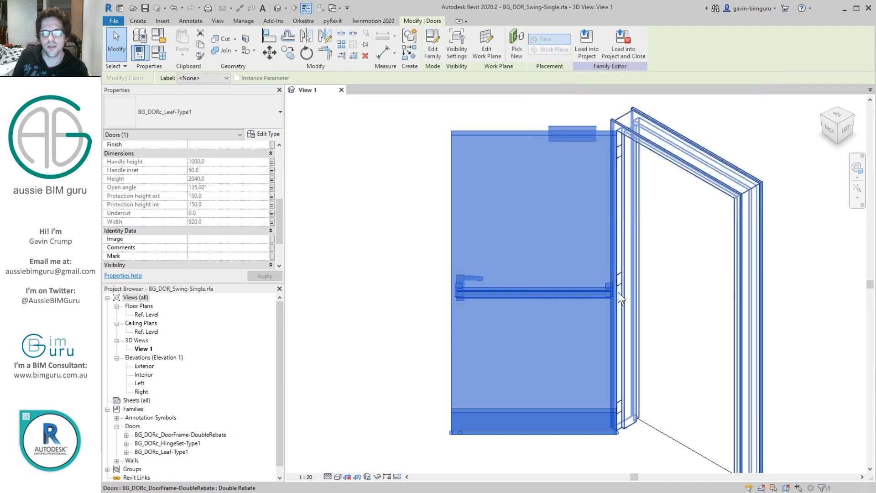
Step: Associate the leaf's Closer option with a new instance family parameter named Closer, grouped under Visibility
drag(283, 212, 275, 231)
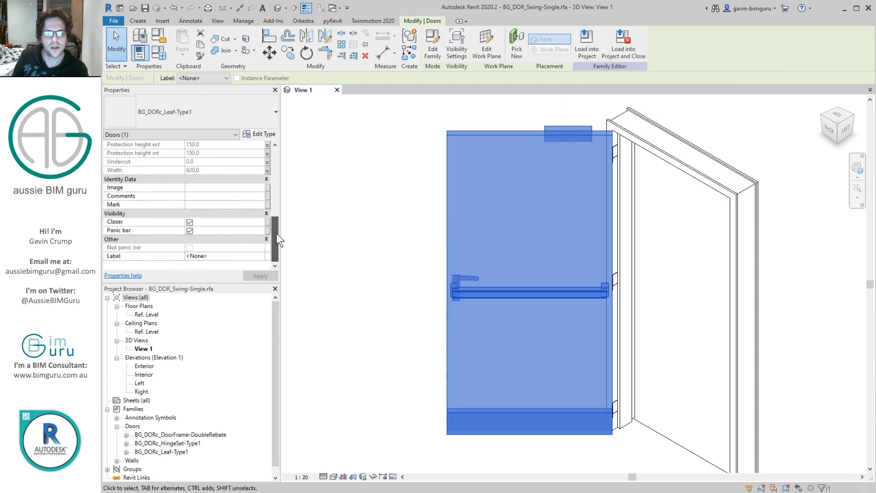
click(268, 221)
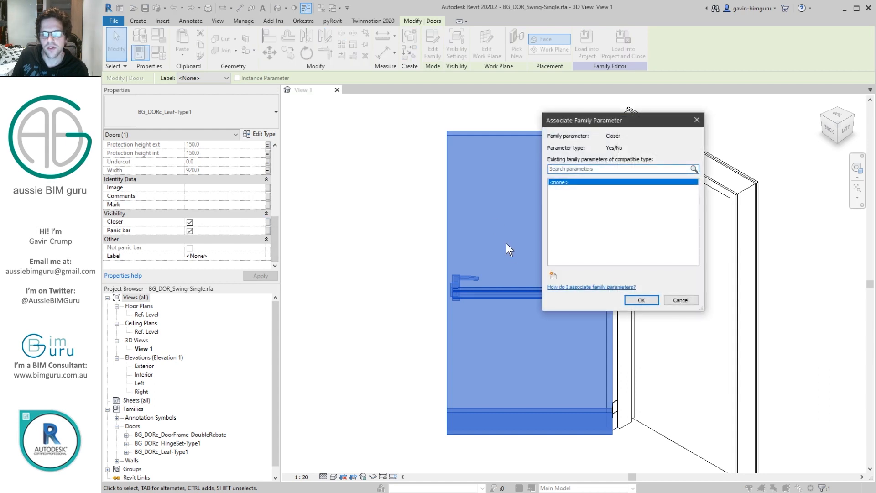
click(553, 274)
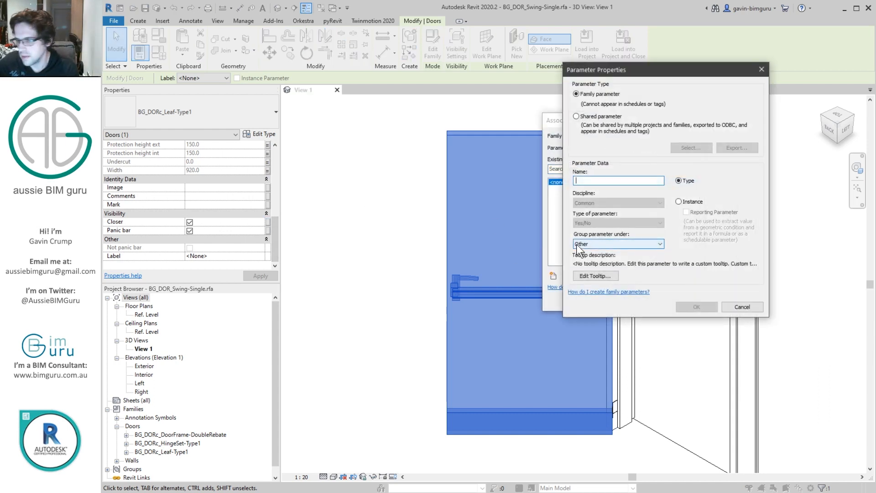
text(Closer)
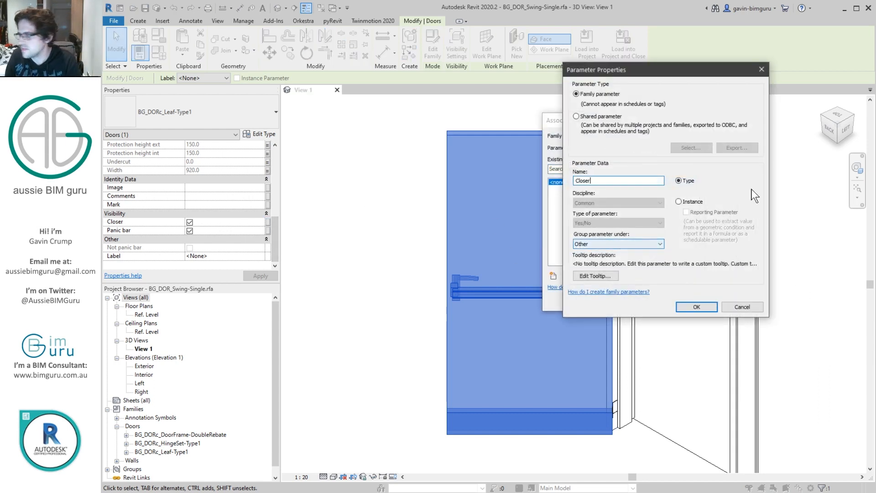
click(650, 246)
click(599, 429)
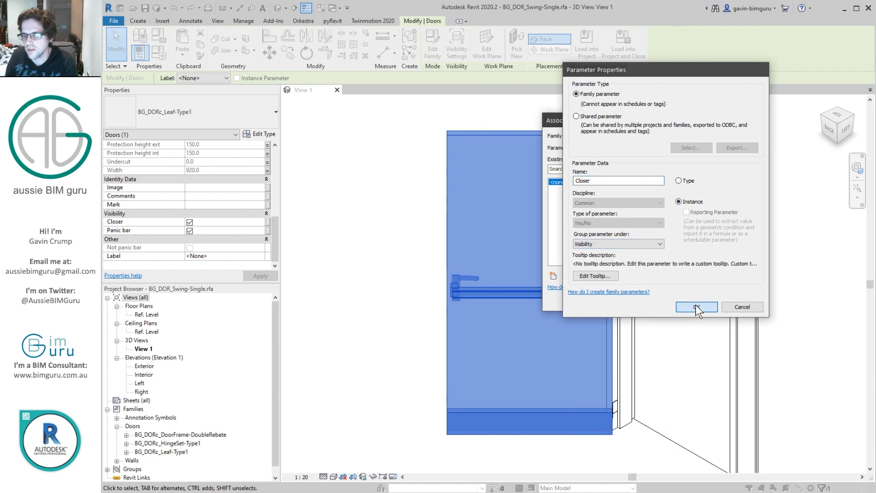
click(696, 306)
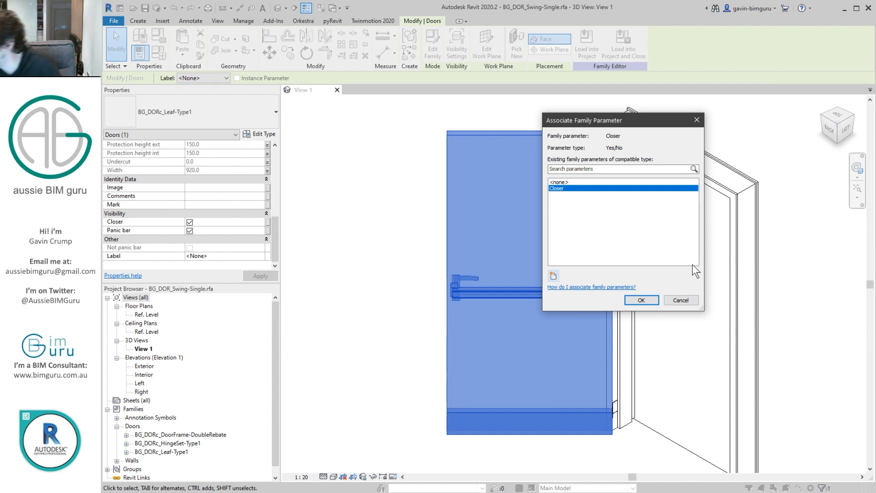
click(641, 300)
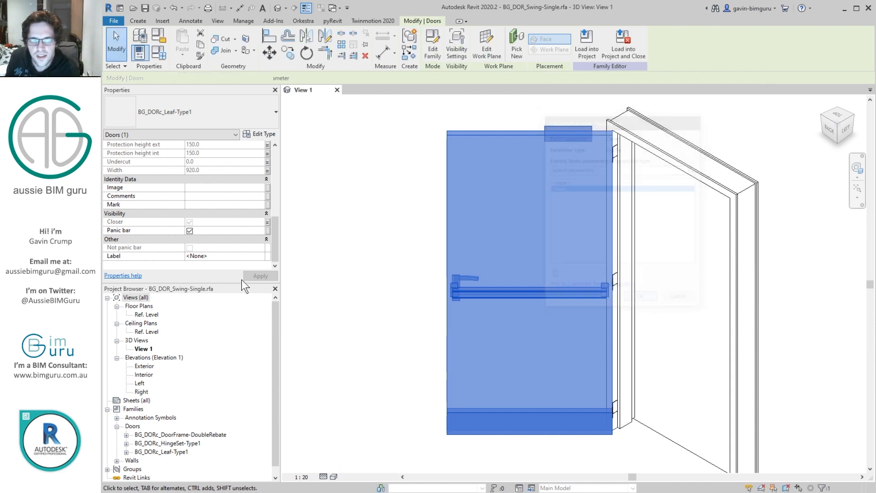
Step: Associate the leaf's Panic bar option with a new instance family parameter named Panic bar, grouped under Visibility
click(268, 231)
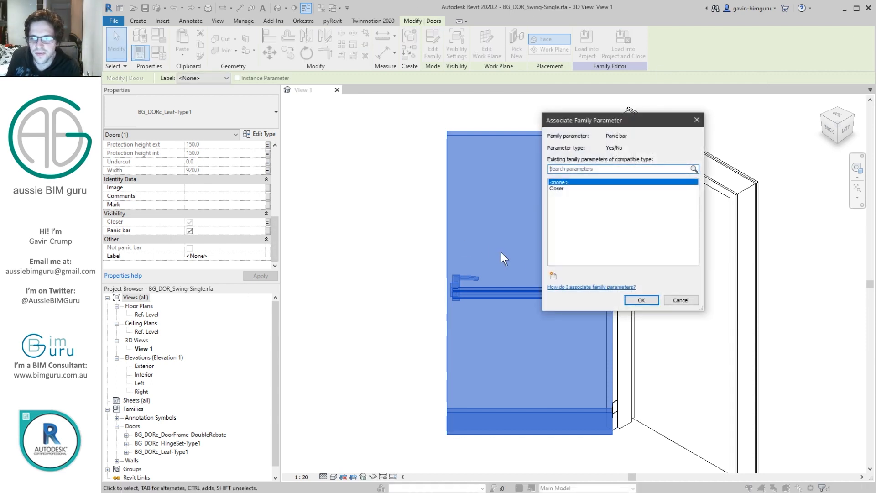
click(553, 275)
text(Panei)
text( bar)
click(700, 201)
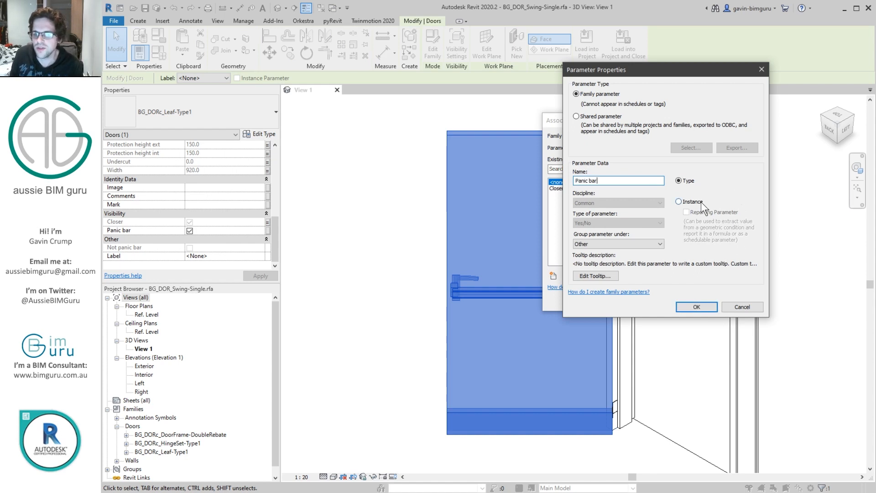
click(657, 244)
click(594, 432)
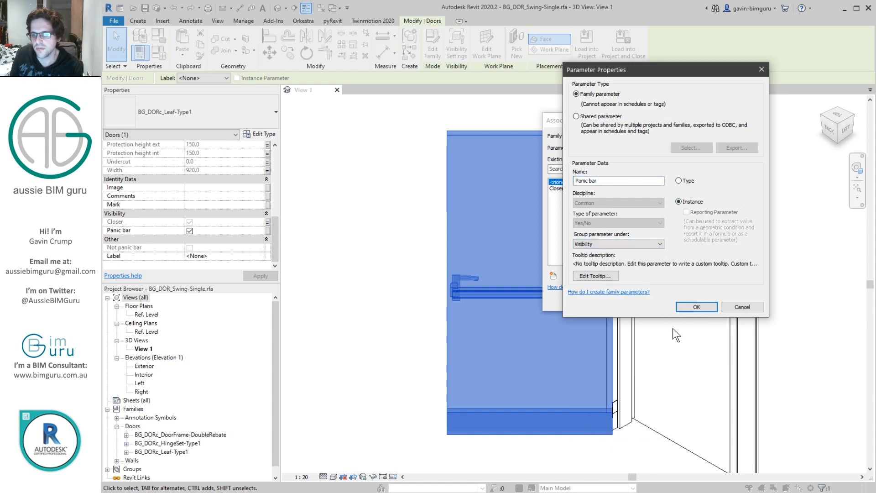
click(695, 308)
click(630, 294)
Step: Change the BG_DIMd_Swing3DAngle1 value in the family types to swing the door leaf closed
click(402, 226)
click(160, 53)
click(390, 187)
click(539, 426)
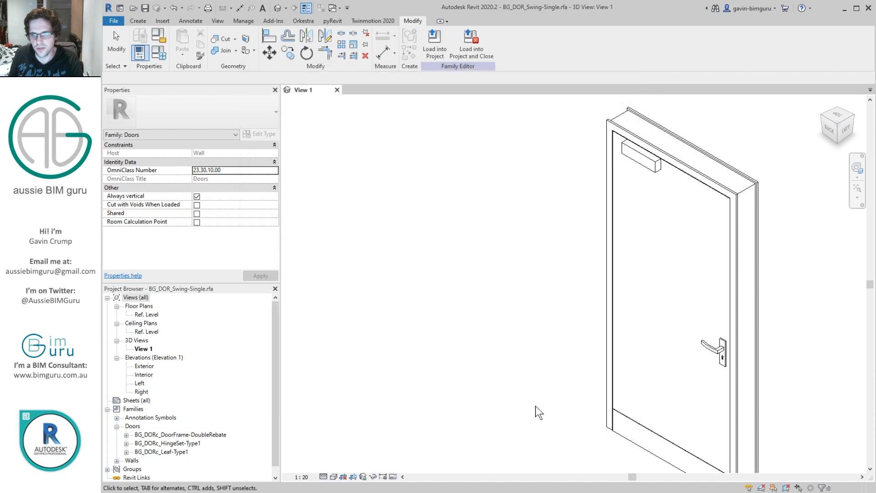
Step: Create a new project based on the Autodesk Template
scroll(593, 218, down, 1)
middle_drag(593, 218, 505, 207)
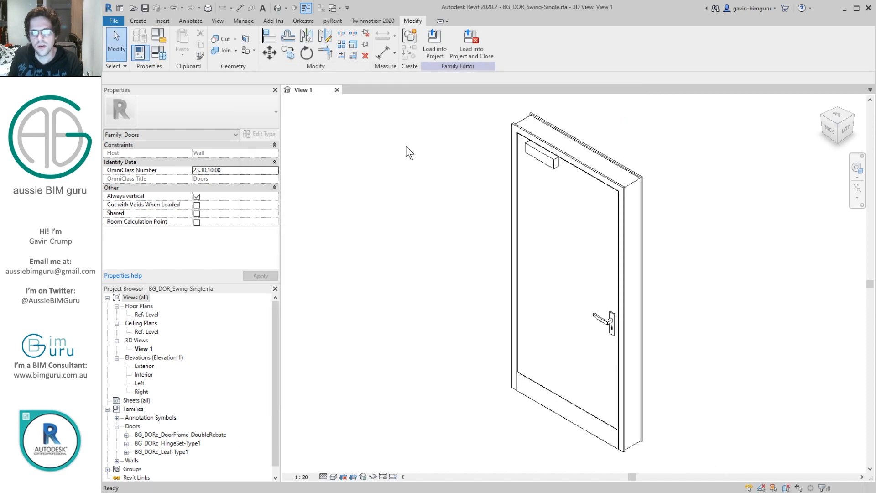
click(113, 21)
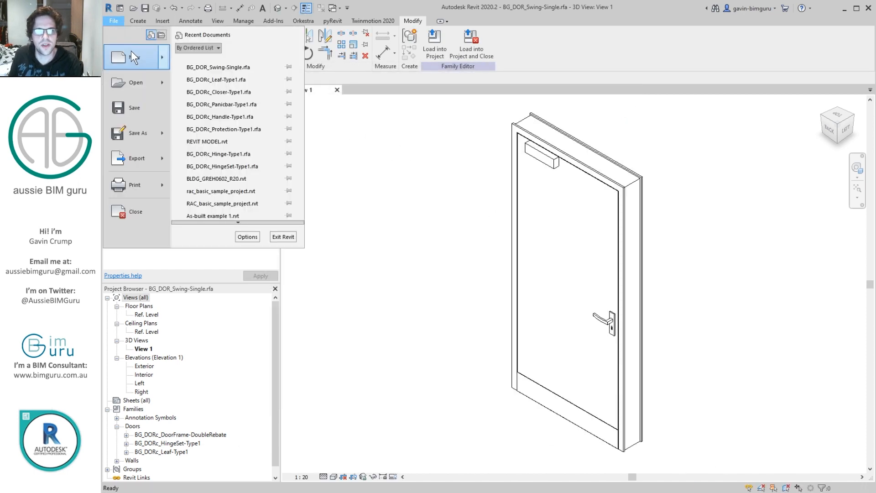
mouse_move(128, 45)
click(206, 60)
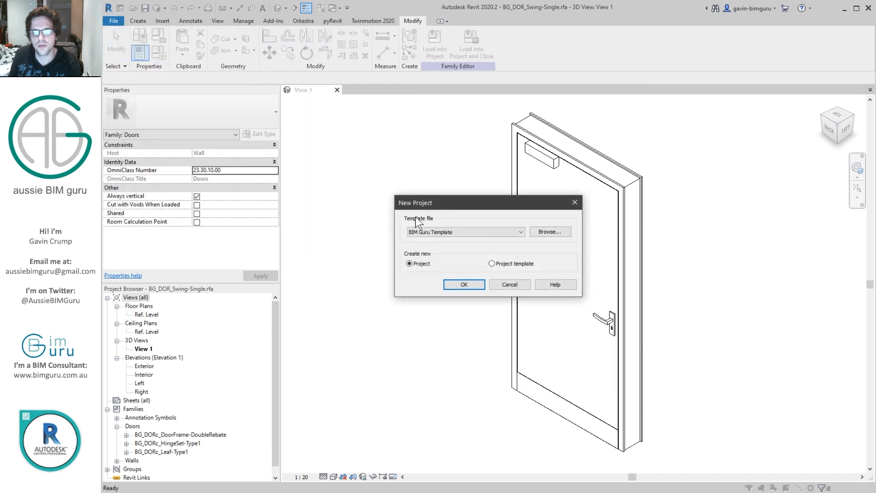
click(453, 231)
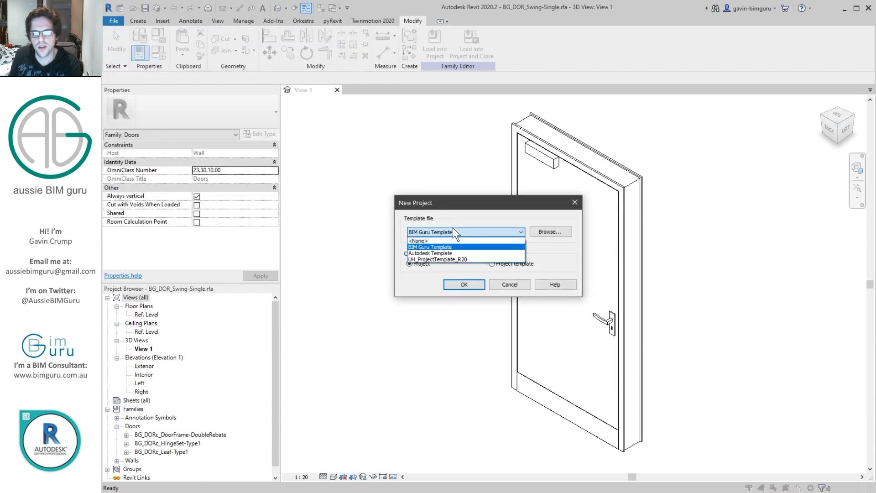
click(451, 253)
click(473, 287)
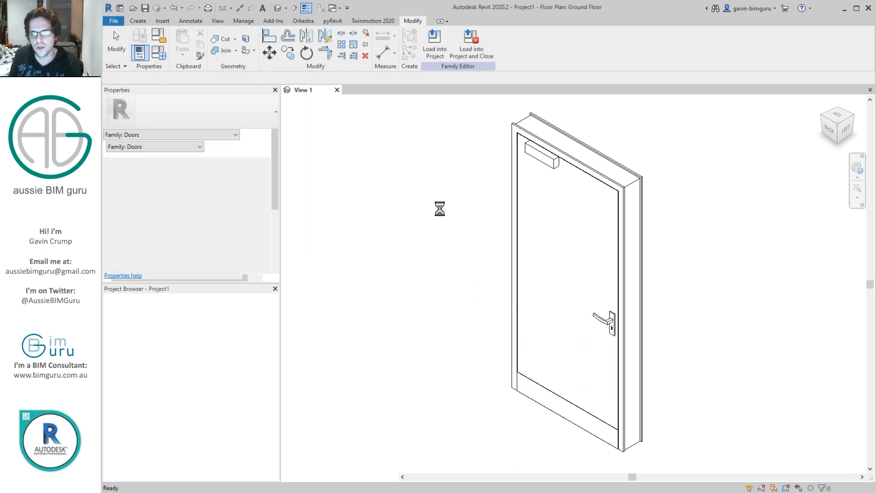
Step: Load the BG_DOR_Swing-Single family into the new project and draw a straight horizontal wall on the Ground Floor plan
click(309, 89)
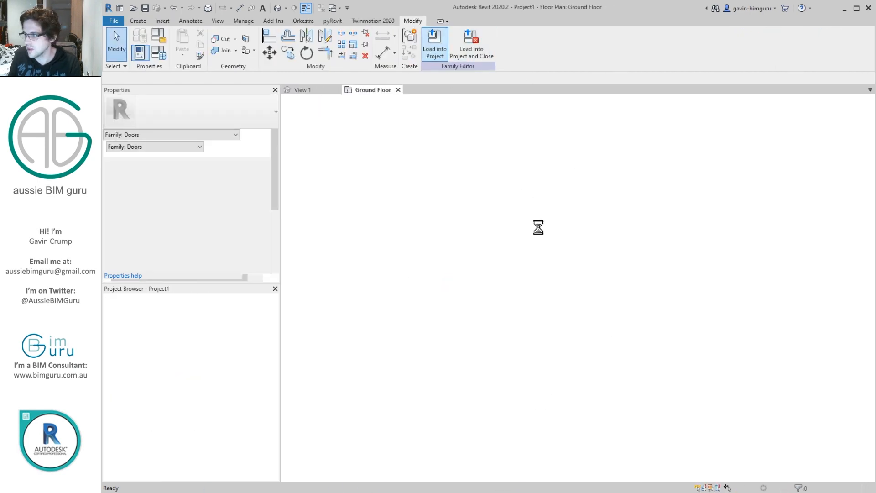
key(w)
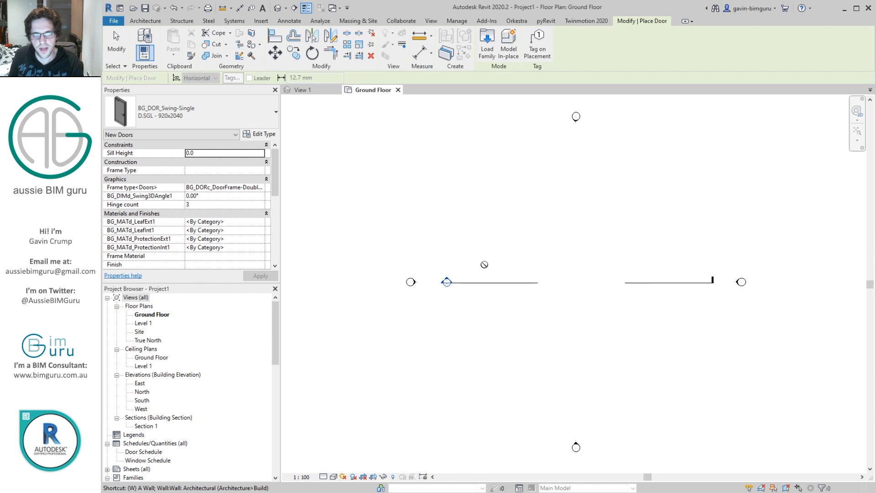
key(a)
click(484, 265)
click(585, 265)
key(Escape)
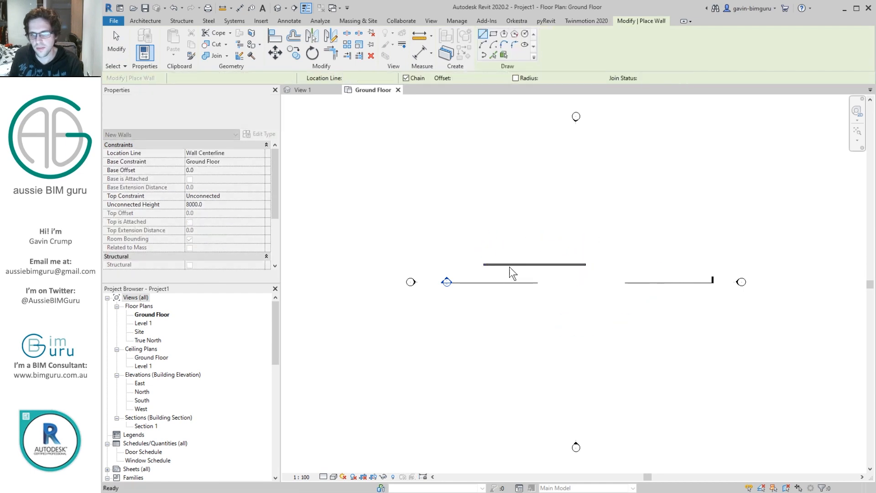
Step: Place a BG_DOR_Swing-Single door of type D.SGL - 920x2040 in the wall
scroll(509, 266, up, 4)
key(d)
key(r)
click(518, 257)
scroll(517, 256, up, 3)
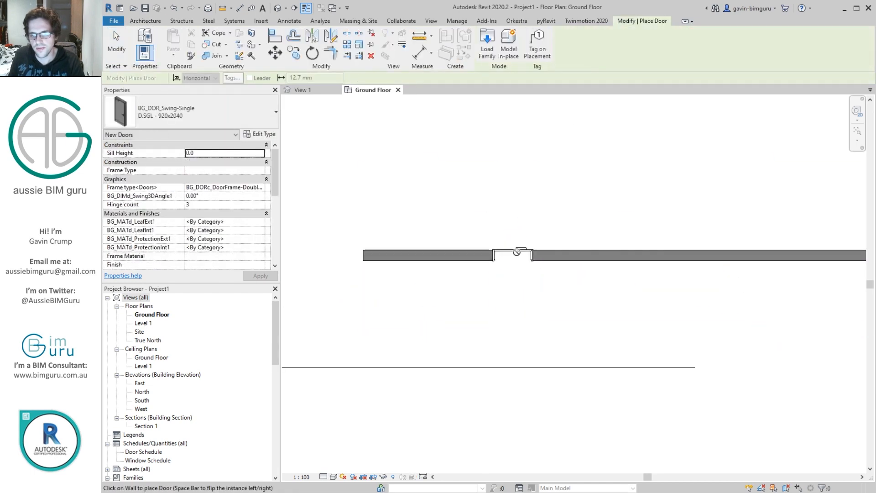
key(Escape)
Step: Copy the door along the wall twice to make a row of three doors
click(523, 255)
scroll(520, 246, down, 2)
key(c)
key(c)
click(518, 249)
click(566, 248)
key(c)
click(568, 249)
click(626, 249)
key(Escape)
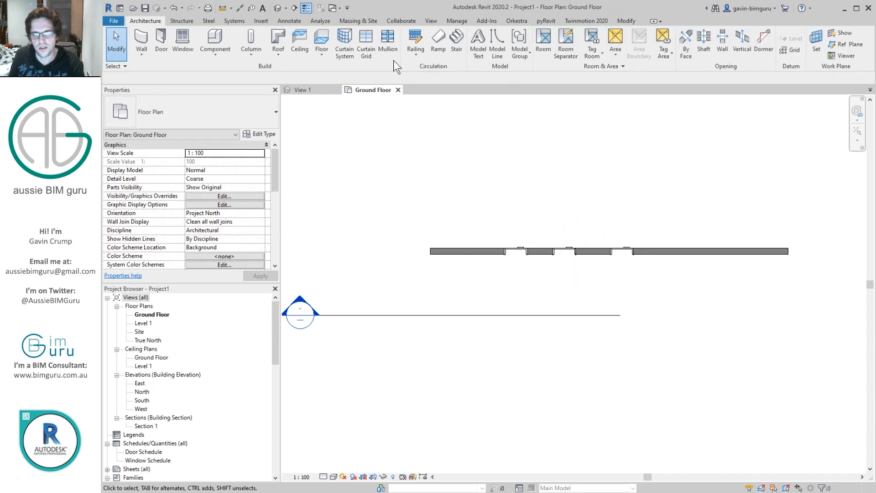
Step: Open BG_DORc_Leaf-Type1.rfa and edit the closer's visibility settings to hide it in plan and at coarse and medium detail
click(110, 24)
click(226, 79)
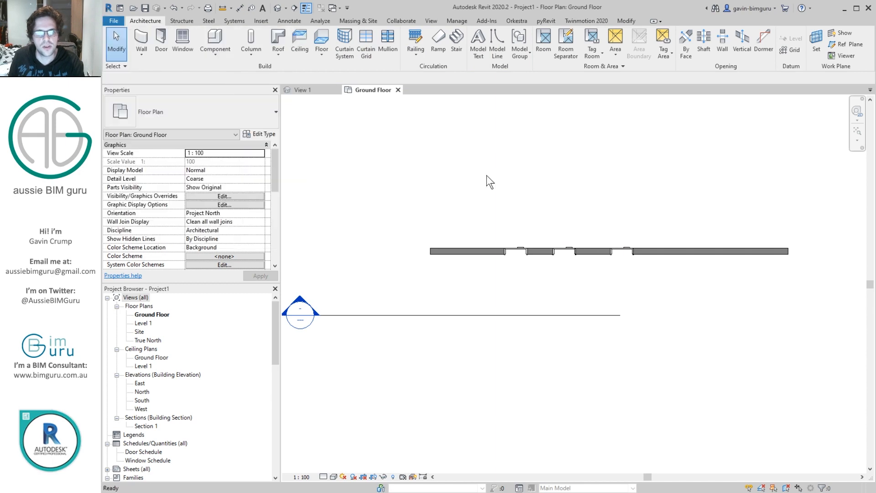
click(557, 176)
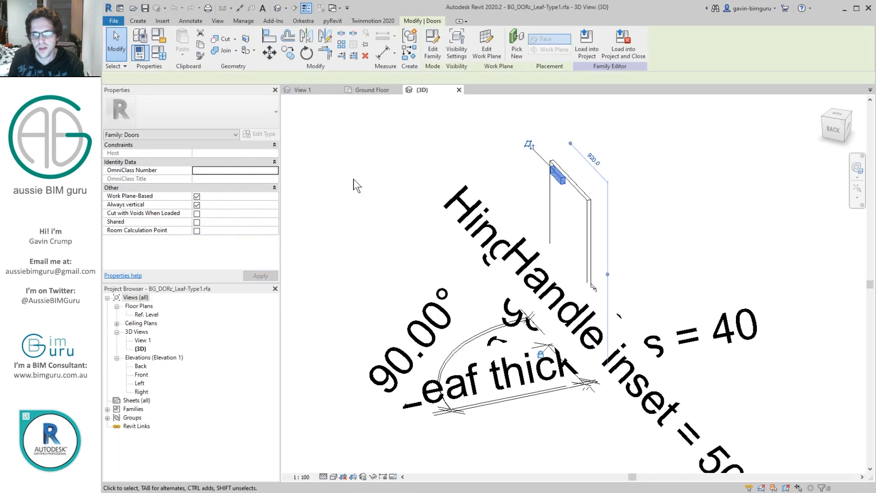
click(253, 205)
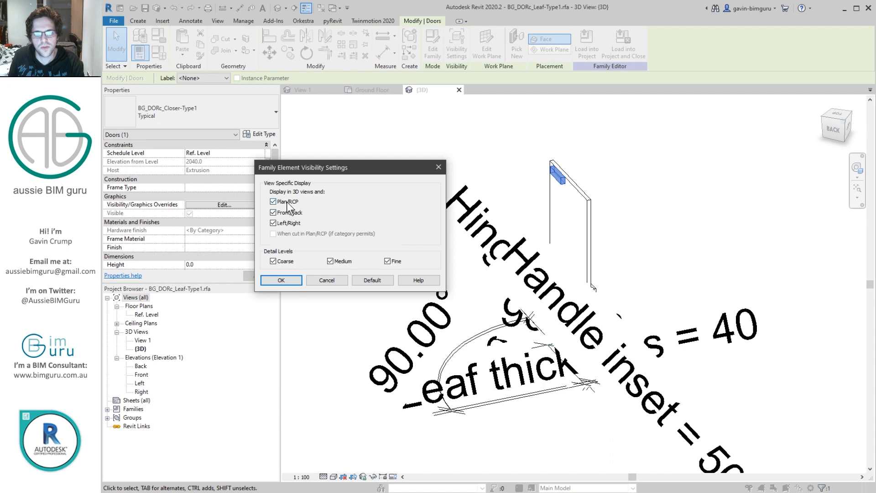
click(289, 283)
Step: Open the leaf family's View 1 and delete its default {3D} view
double_click(143, 340)
click(138, 350)
key(Delete)
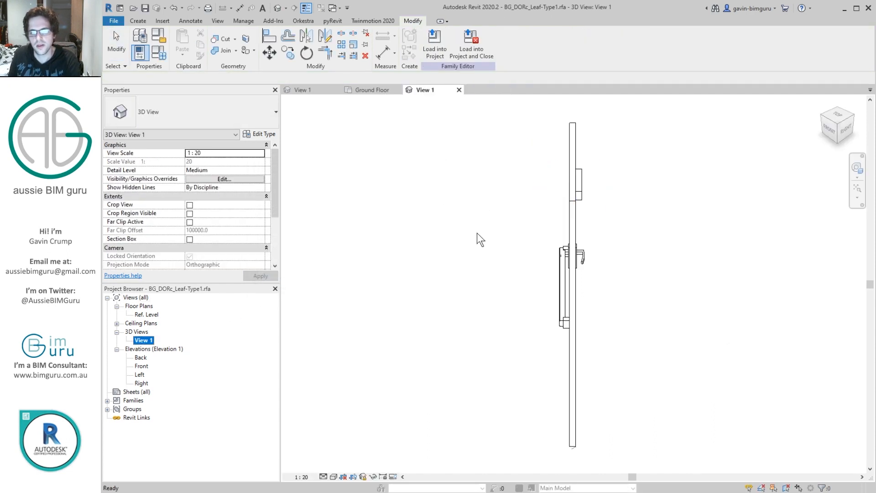
click(475, 236)
Step: Load the edited leaf family into BG_DOR_Swing-Single.rfa only, overwriting the existing version
click(436, 36)
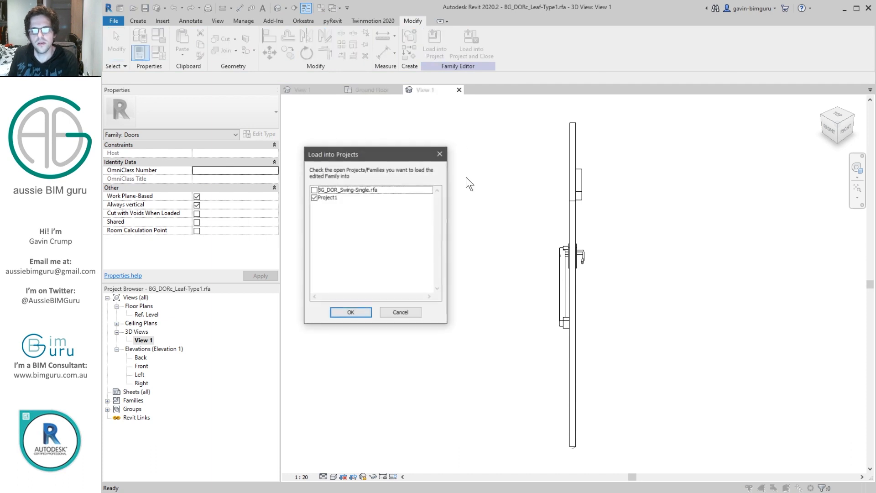
click(314, 190)
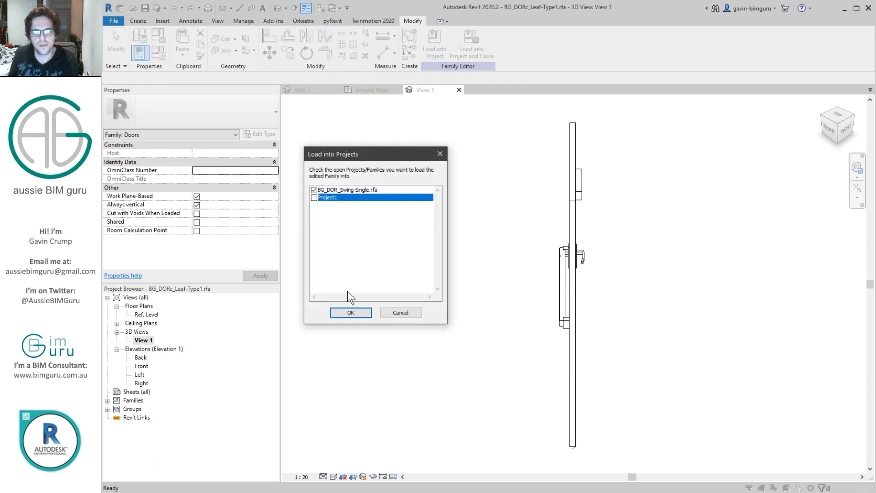
click(349, 312)
click(468, 249)
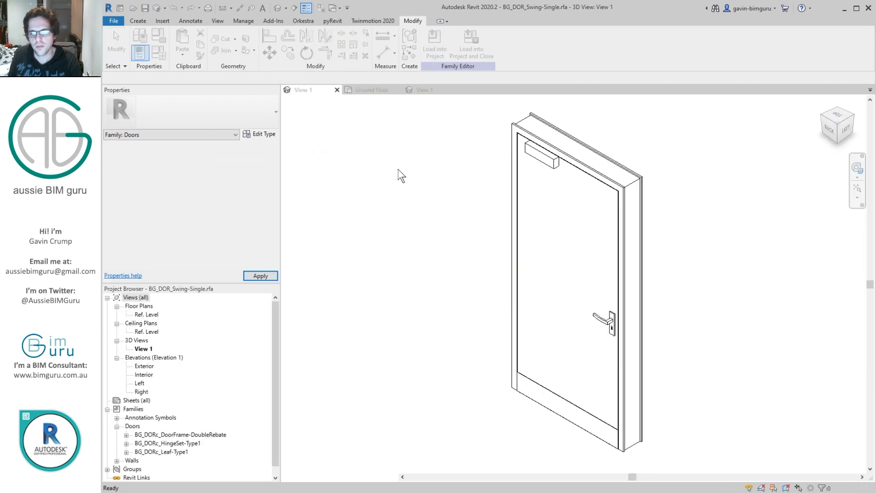
Step: Reload the updated BG_DOR_Swing-Single family into Project1, overwriting the existing version
click(426, 42)
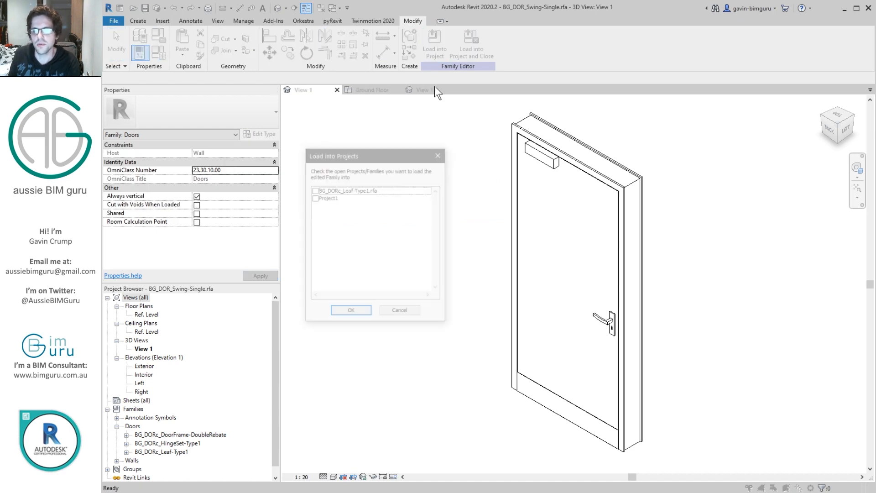
click(314, 198)
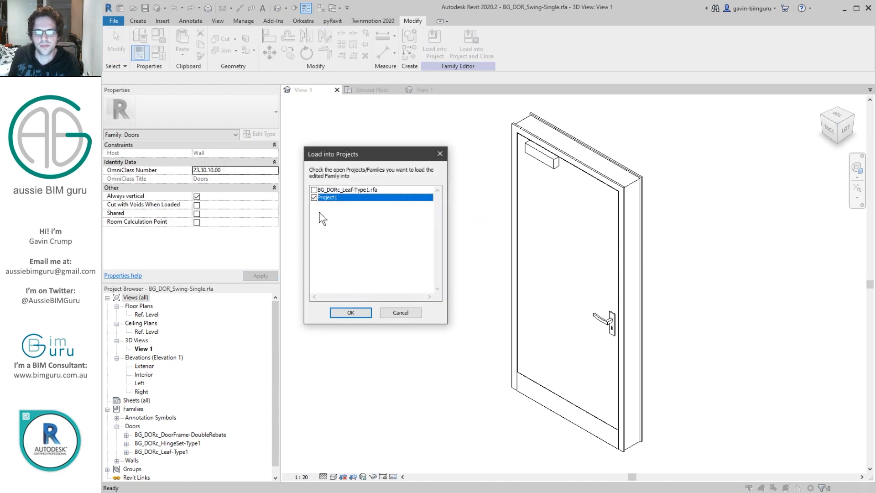
click(354, 313)
click(465, 250)
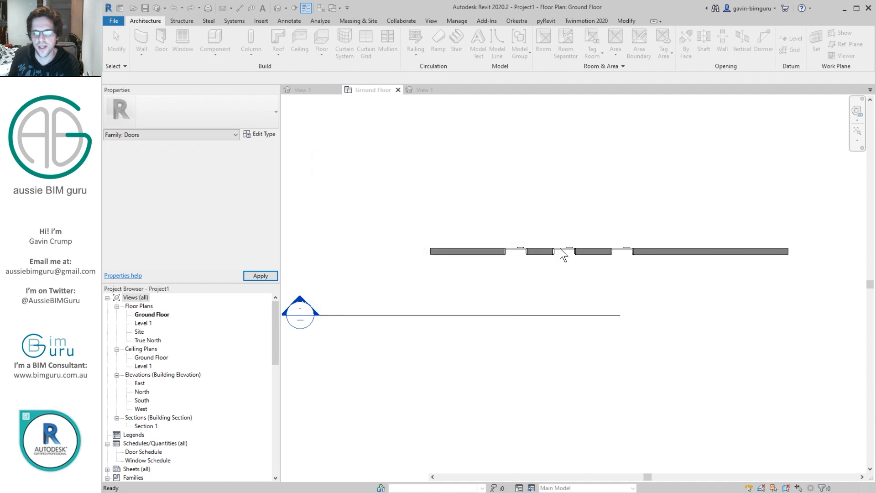
Step: Set BG_DIMd_Swing3DAngle1 to 45° for the middle door and 135° for the rightmost door in plan
scroll(561, 253, up, 4)
click(564, 248)
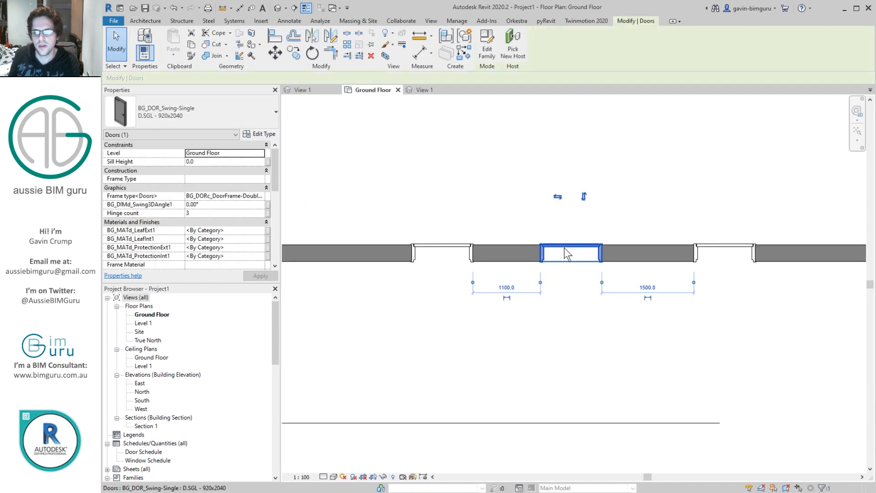
click(219, 203)
text(45)
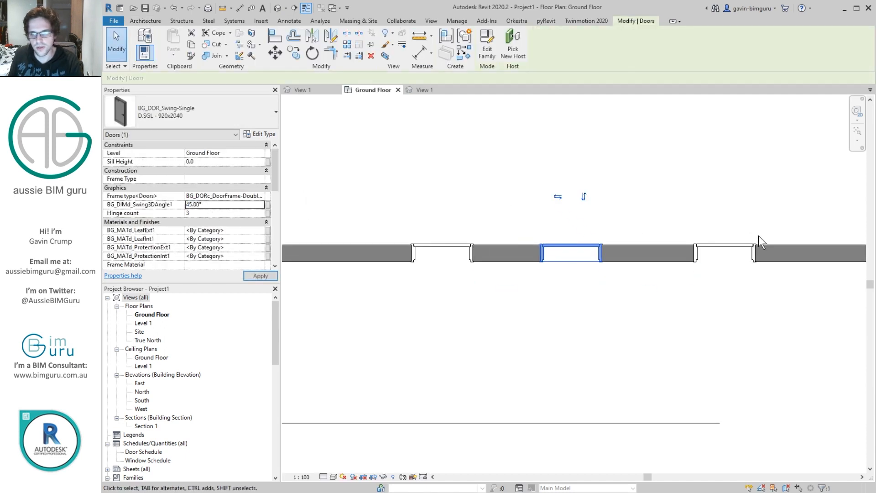
click(736, 254)
click(223, 204)
text(135)
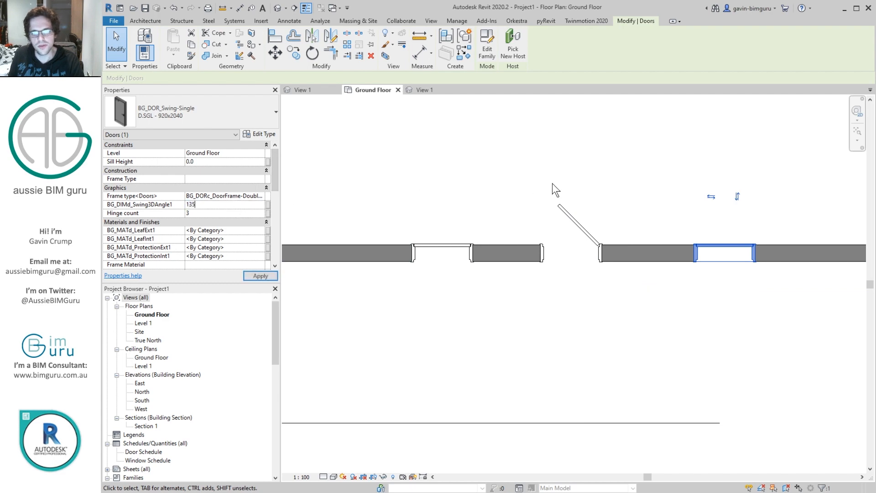
Step: Show the three doors from their opening side in the default 3D view at Fine detail level
click(277, 7)
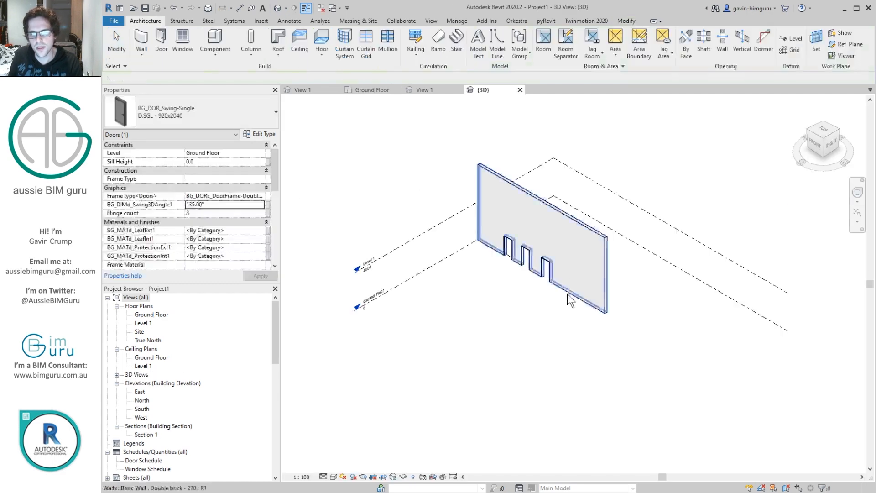
scroll(486, 242, up, 5)
shift+middle_drag(487, 242, 378, 270)
scroll(559, 284, down, 2)
middle_drag(803, 402, 606, 278)
middle_drag(607, 279, 624, 308)
scroll(469, 277, up, 4)
scroll(512, 211, up, 3)
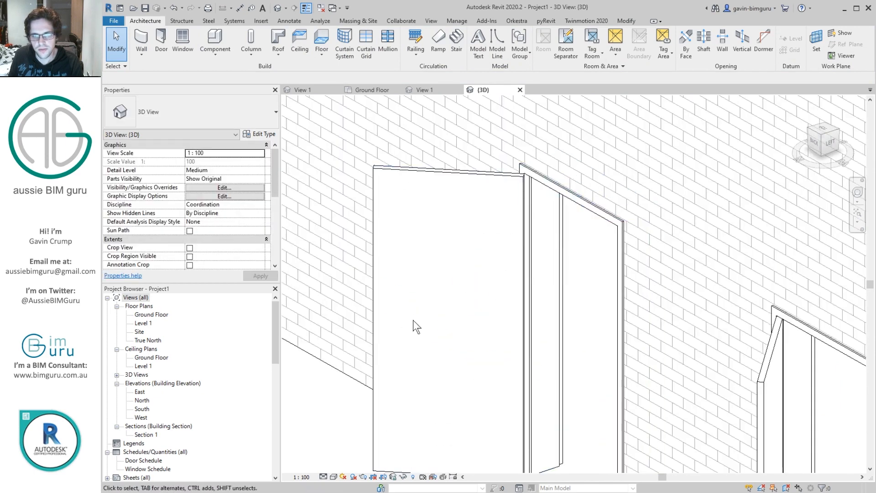
click(323, 476)
click(332, 472)
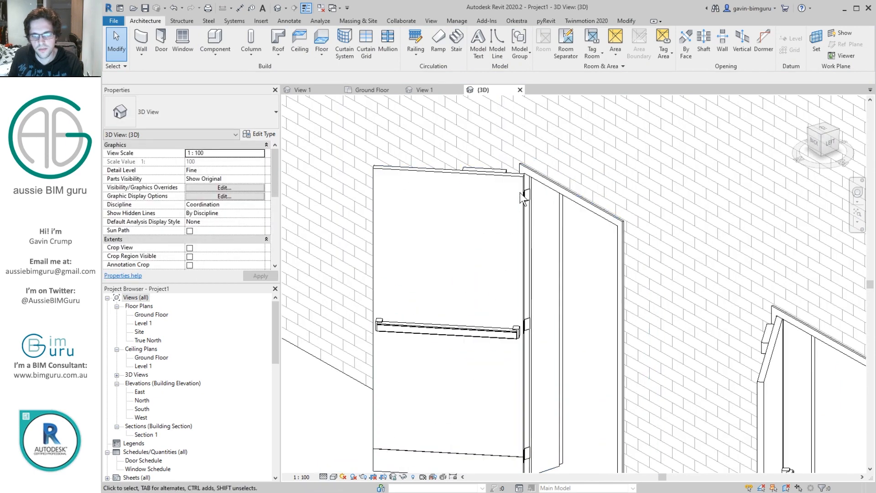
Step: Set the hinge count of the door opened to 135° to 4
click(524, 194)
click(219, 213)
click(249, 212)
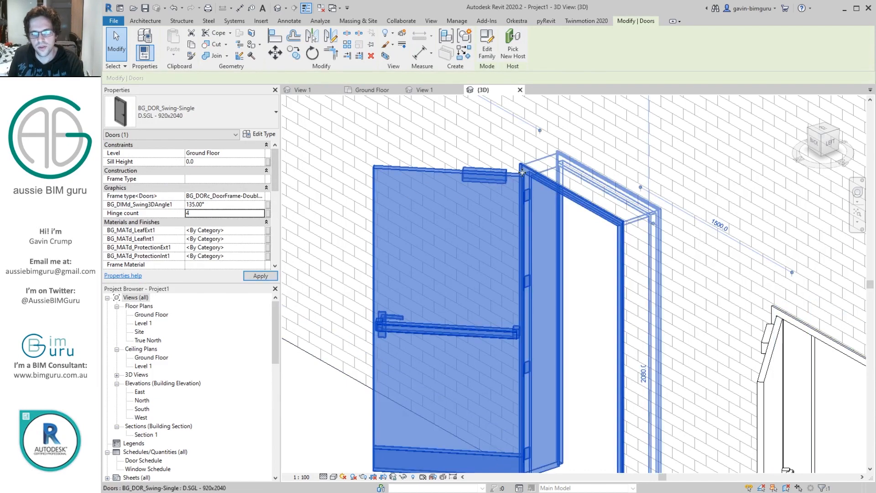
Step: Turn off the Closer and Panic bar visibility for the door opened to 135°
scroll(558, 205, down, 2)
middle_drag(558, 205, 489, 166)
drag(275, 188, 201, 241)
click(196, 248)
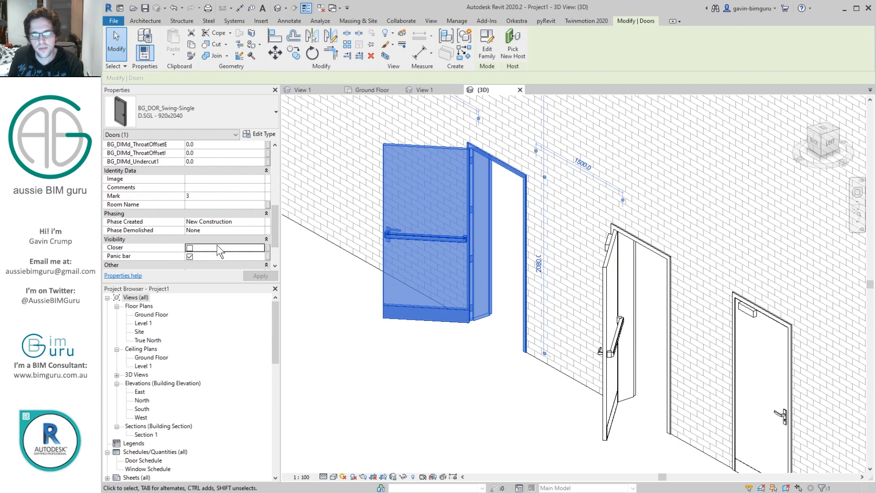
click(190, 257)
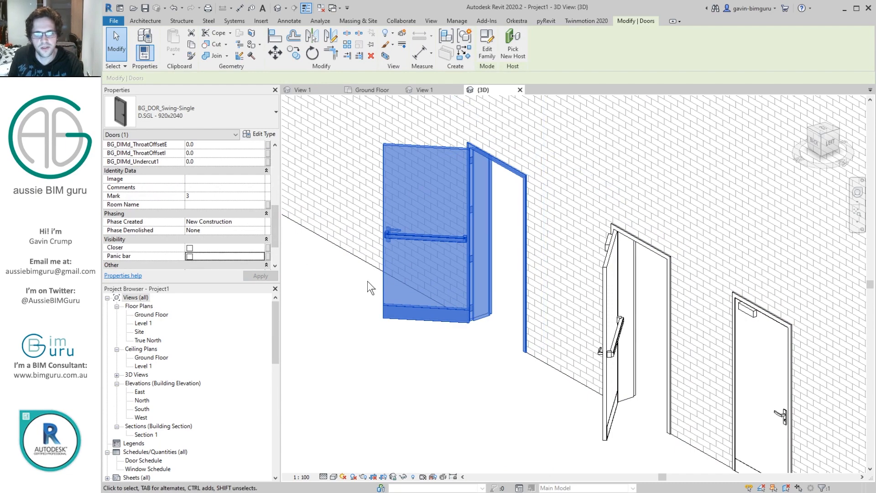
scroll(404, 228, up, 4)
scroll(404, 228, down, 5)
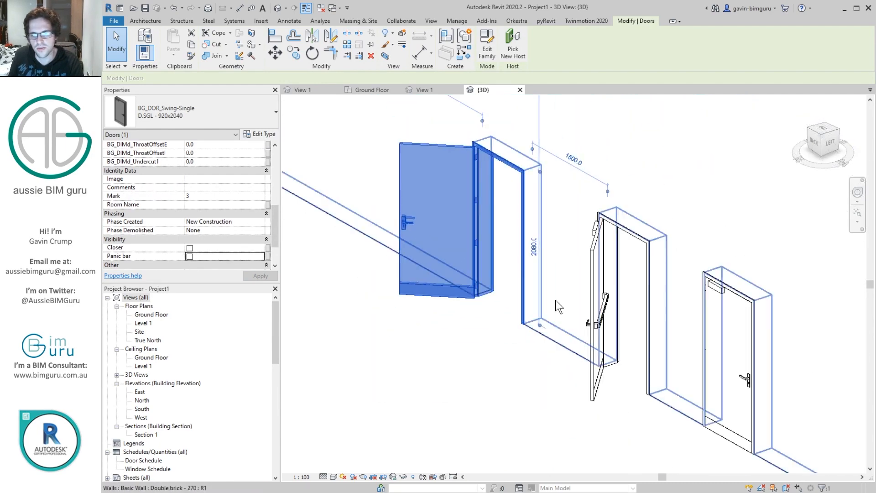
Step: Examine the frame type options available for the door opened to 135°, keeping the Double Rebate frame
click(596, 356)
click(622, 413)
shift+middle_drag(622, 412, 386, 199)
middle_drag(481, 208, 490, 277)
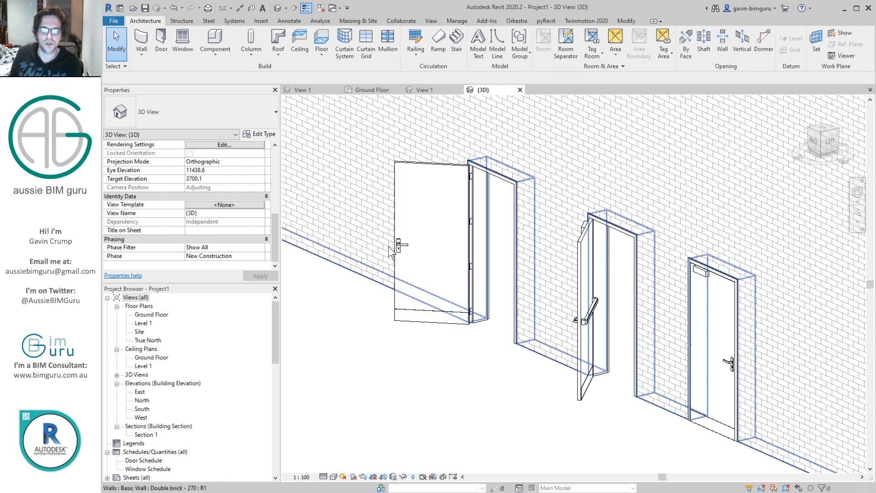
click(394, 262)
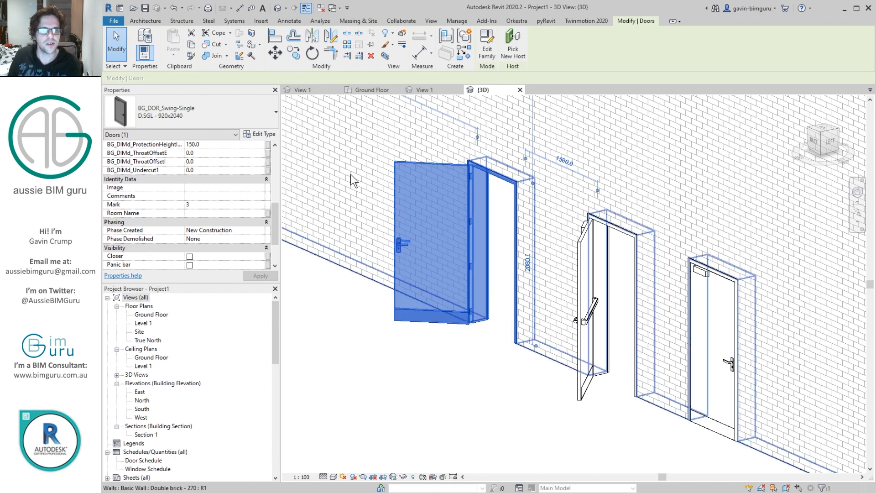
drag(277, 226, 280, 178)
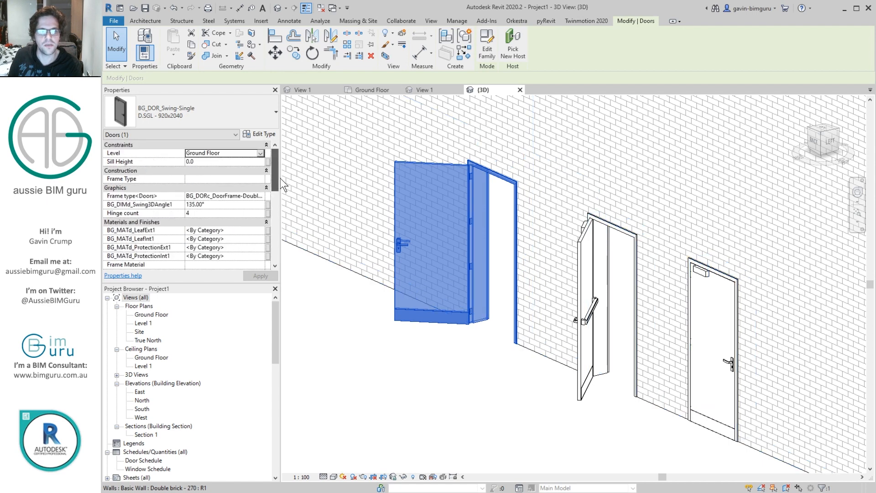
click(260, 196)
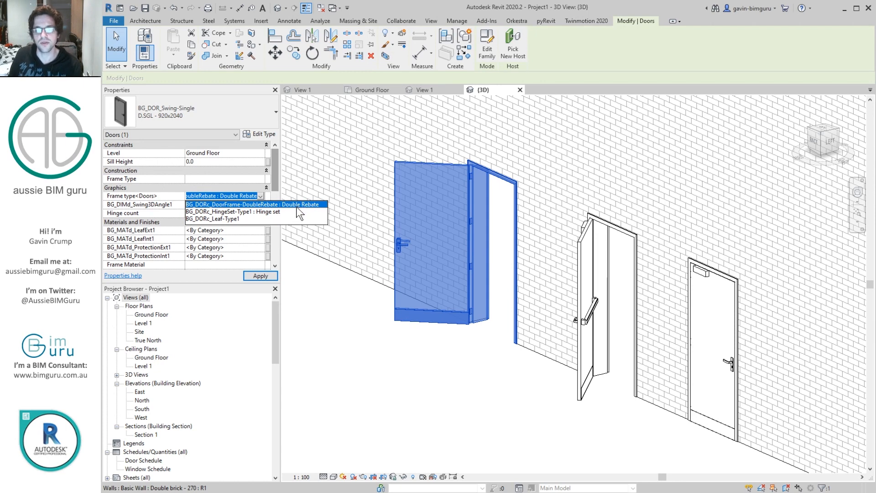
click(240, 200)
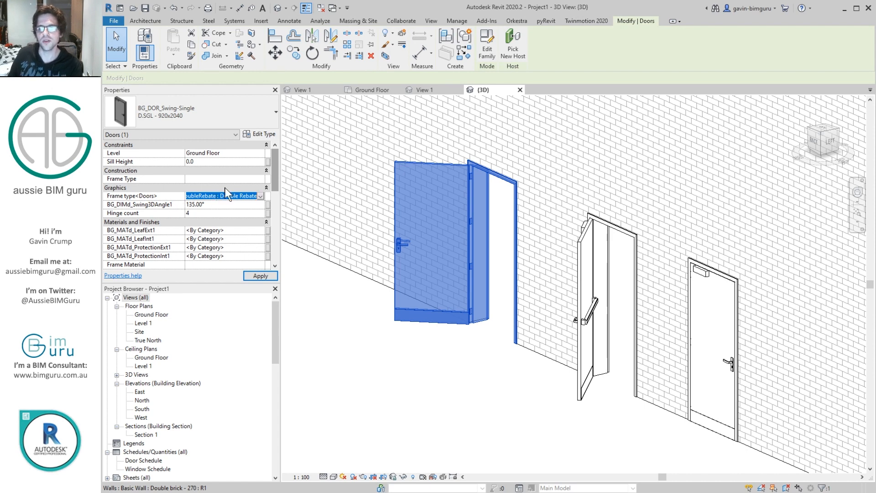
click(450, 382)
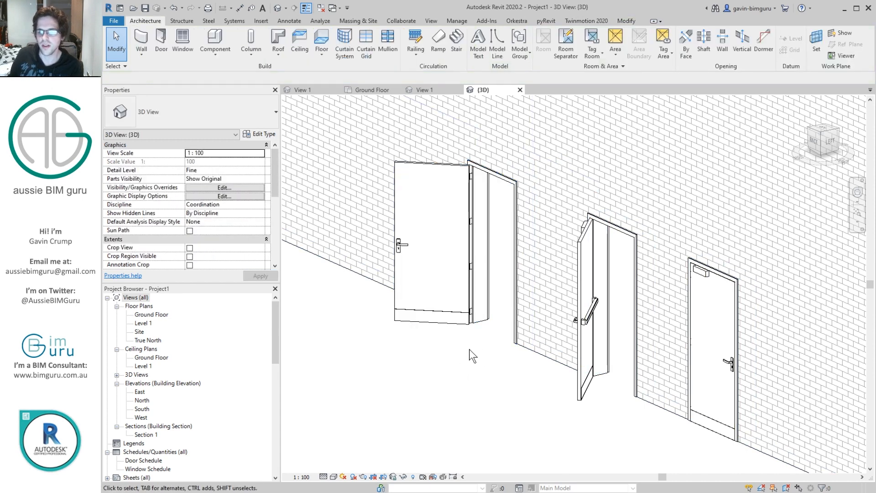
Step: Switch to the PowerPoint Presentation document in Adobe Acrobat Pro DC
key(alt+Tab)
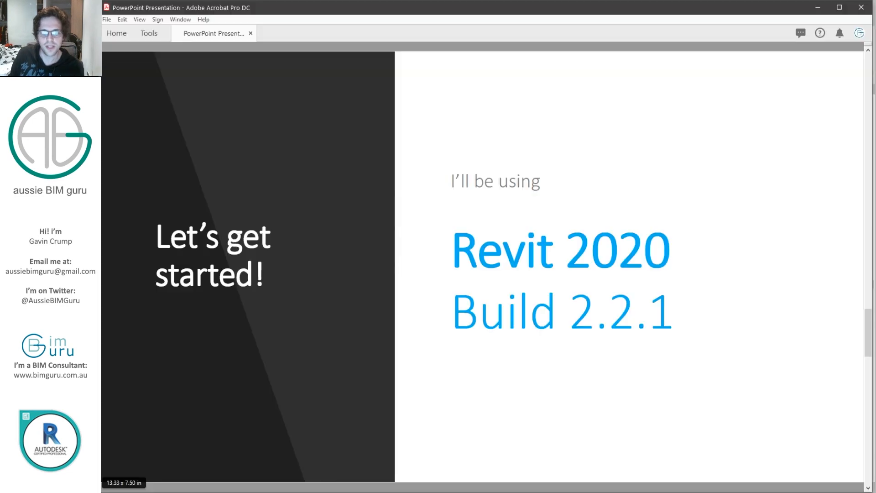